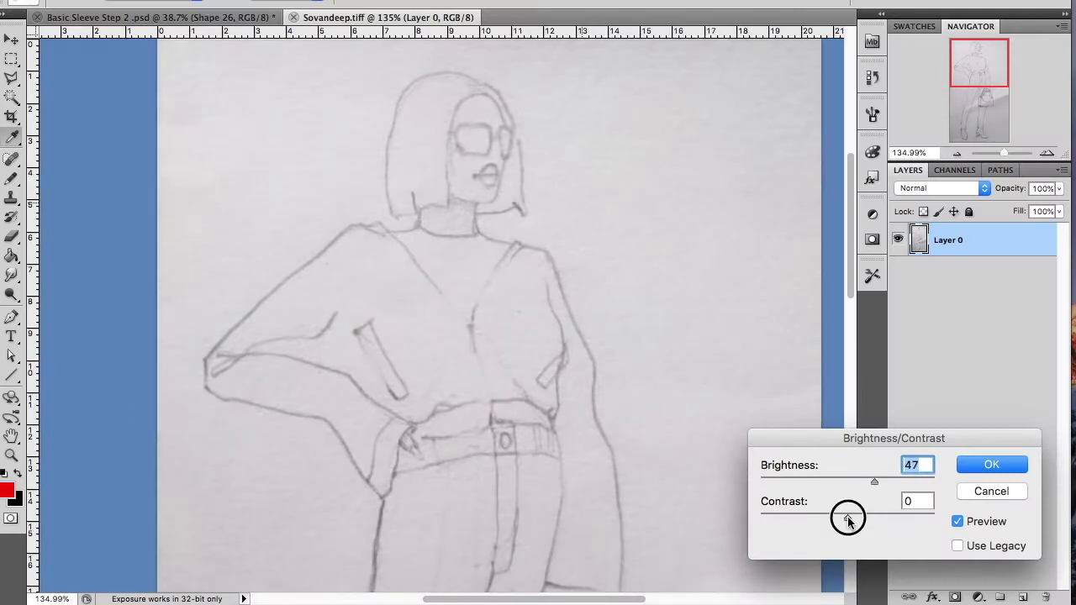
Step: Raise the sketch's brightness and contrast, then zoom in on the figure's head
drag(847, 521, 861, 517)
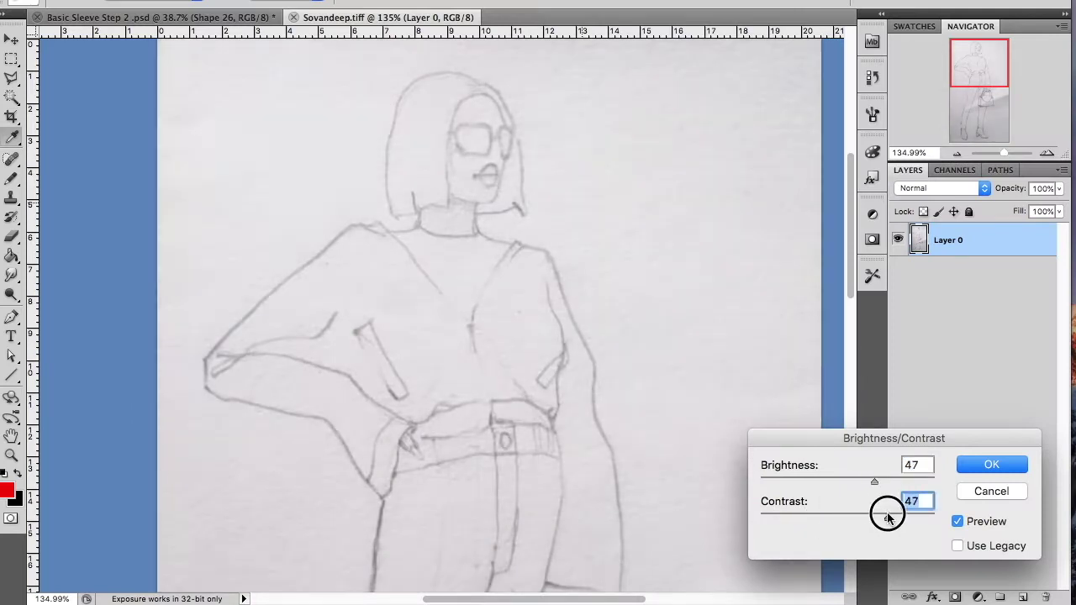
drag(874, 482, 884, 482)
click(988, 465)
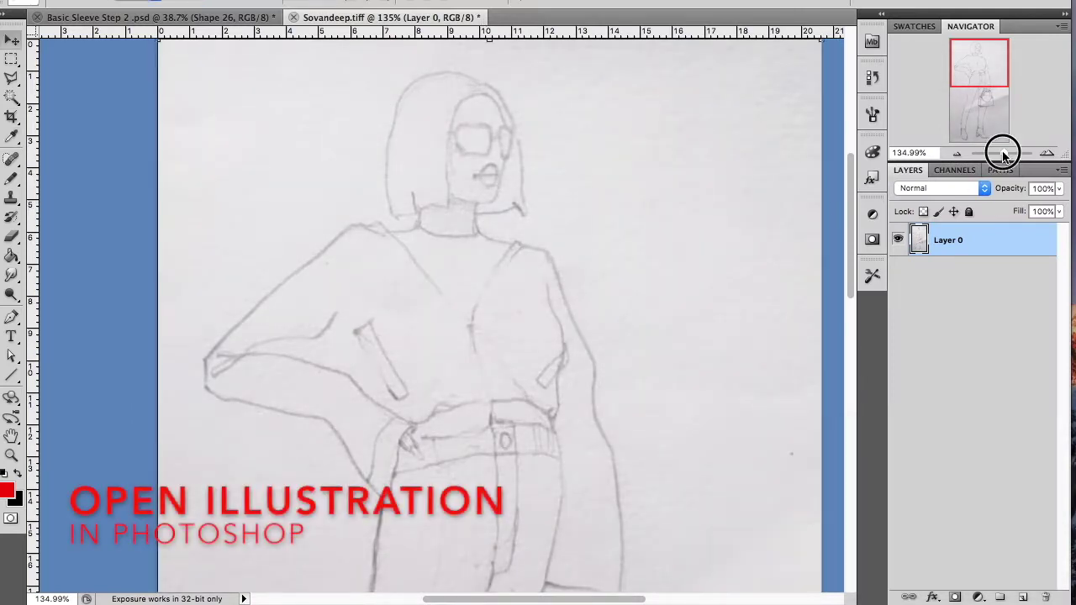
drag(1004, 153, 1007, 153)
drag(985, 67, 978, 60)
Step: Add a new empty layer and ready the Brush with default black paint
key(ctrl+shift+alt+n)
key(b)
key(d)
click(76, 17)
Step: Ink the sketch with a 2 px hard round brush, then zoom out to the whole figure
click(101, 172)
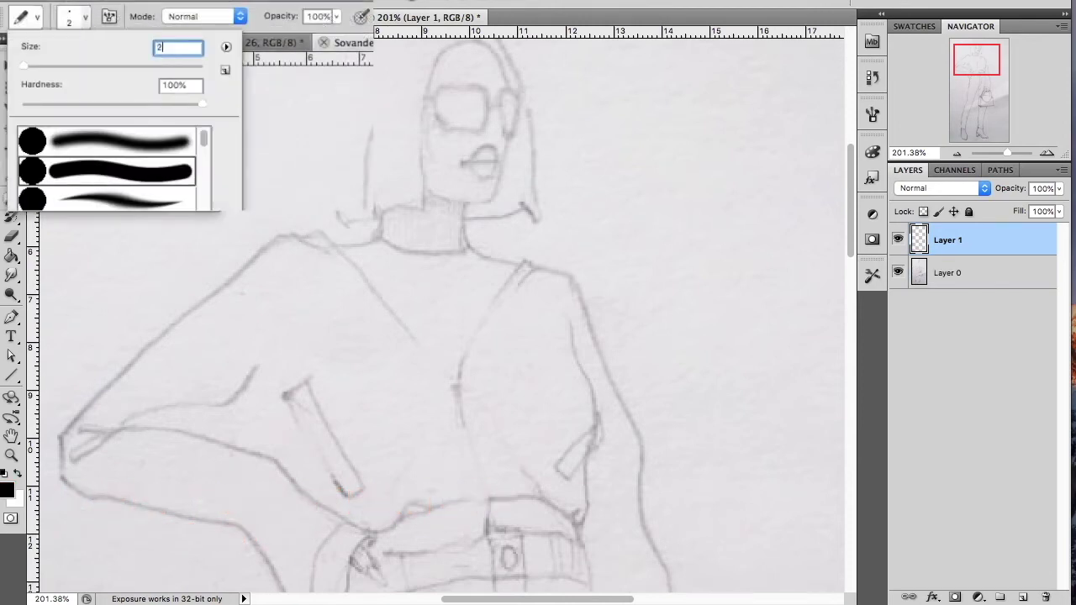
key(Return)
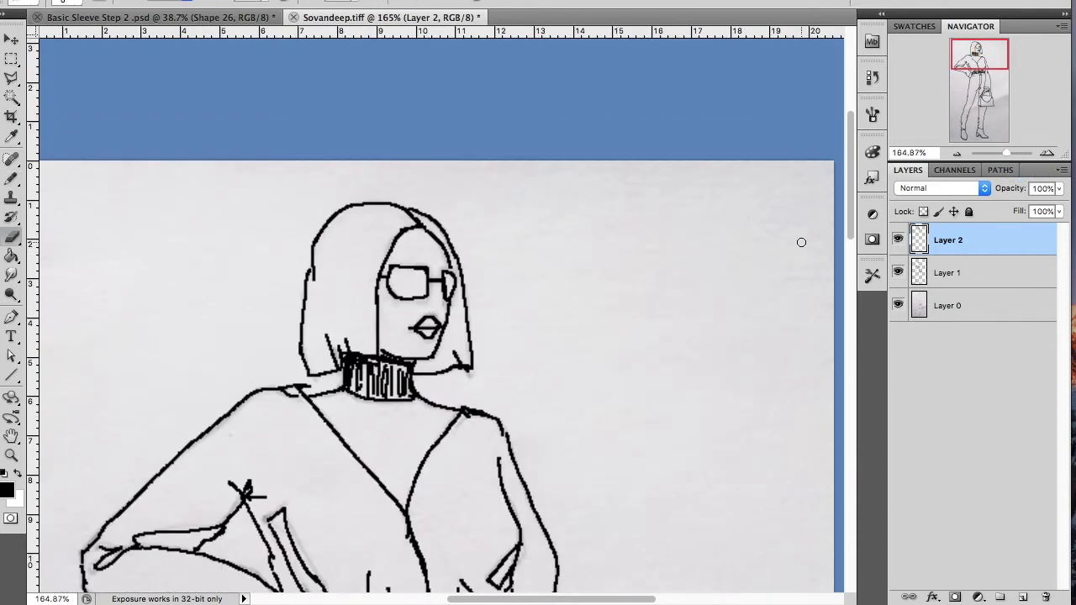
drag(1006, 153, 999, 153)
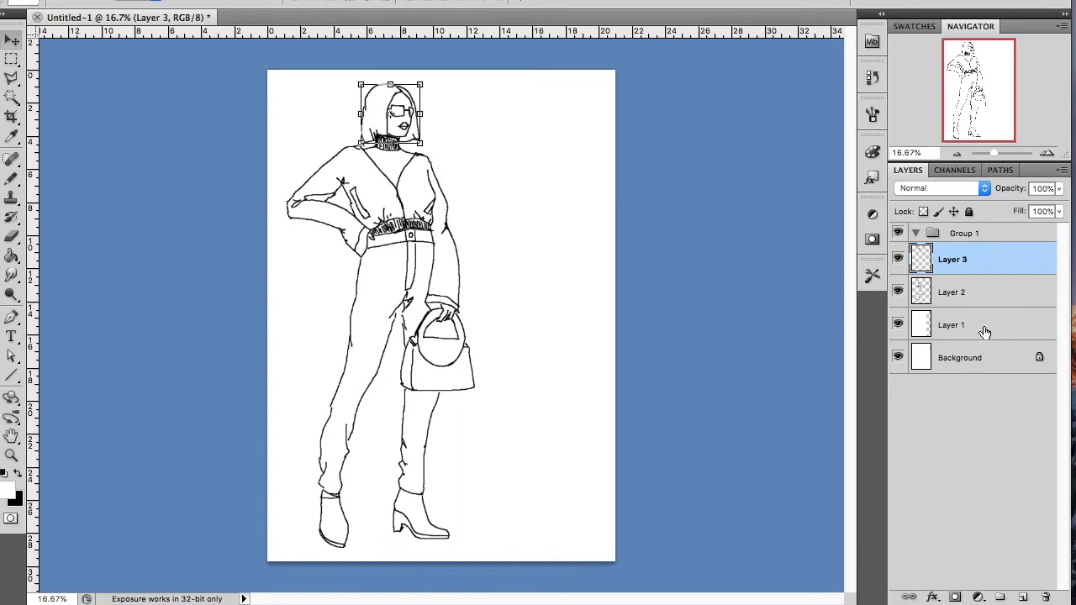
Step: Gather the line-art layers into collapsed Group 1 and add Layer 4 above it
shift+click(985, 327)
click(916, 233)
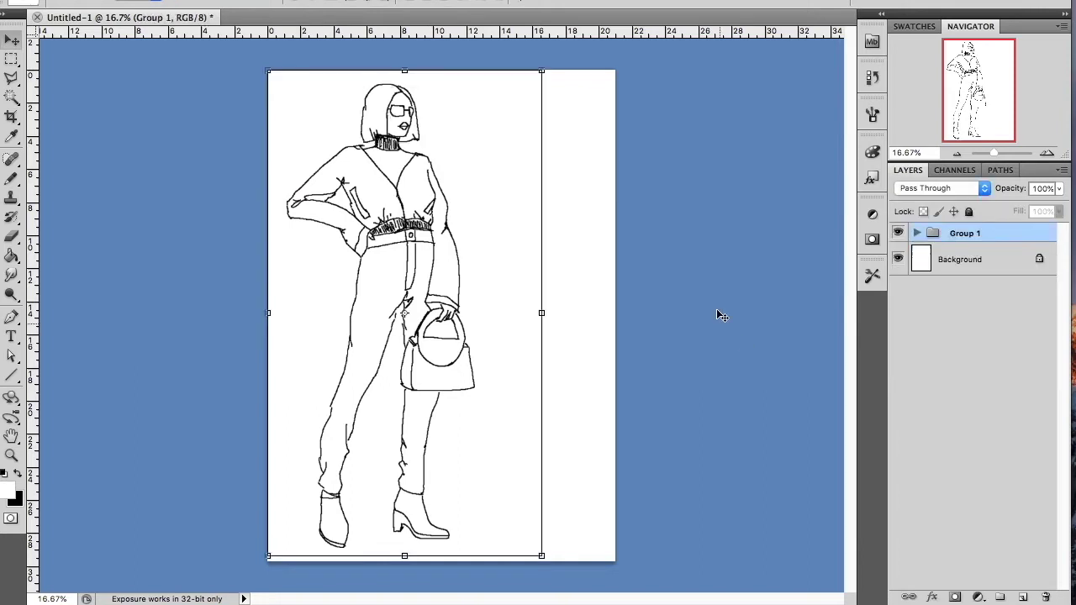
click(967, 233)
click(1023, 597)
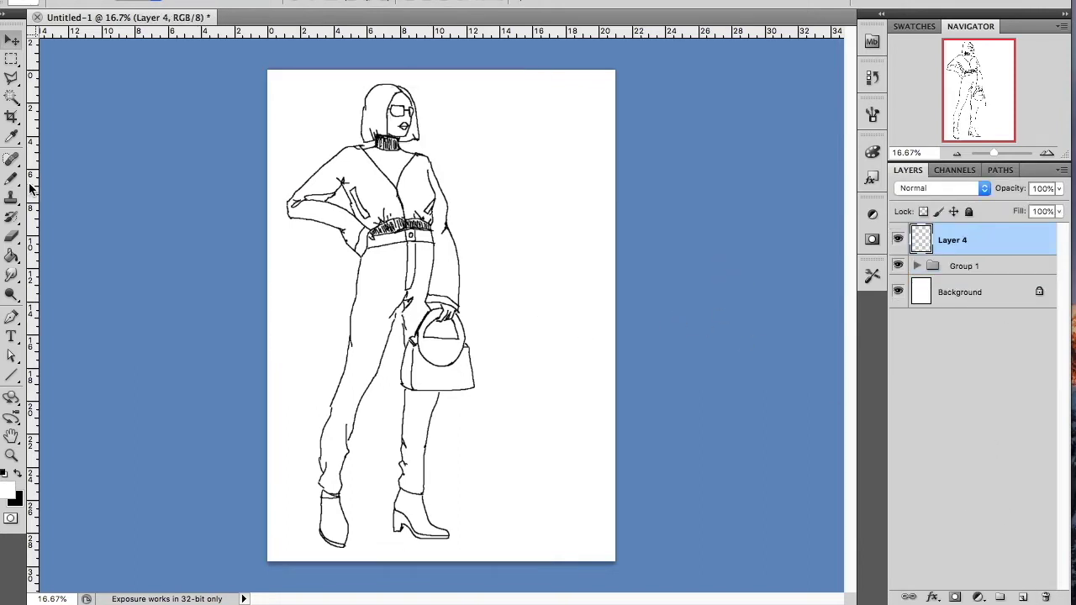
Step: Set the foreground colour to bright yellow and zoom in on the upper body
click(10, 494)
click(857, 312)
drag(803, 153, 821, 137)
click(989, 117)
click(997, 156)
drag(997, 155, 1002, 154)
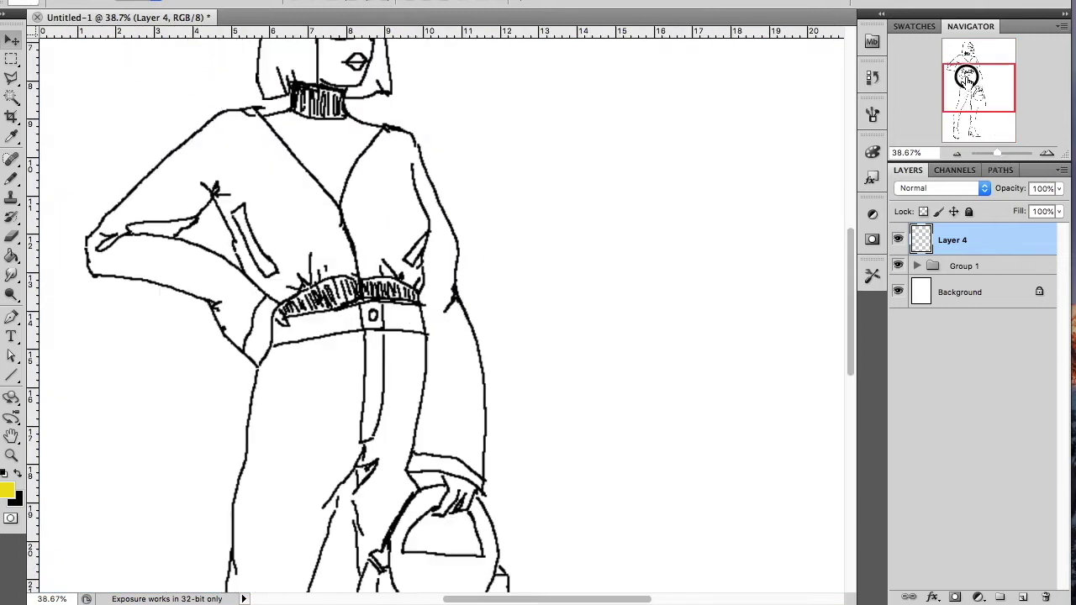
Step: Trace a Polygonal Lasso outline around the top's arms, shoulders and waistband
click(11, 78)
drag(1006, 151, 1003, 153)
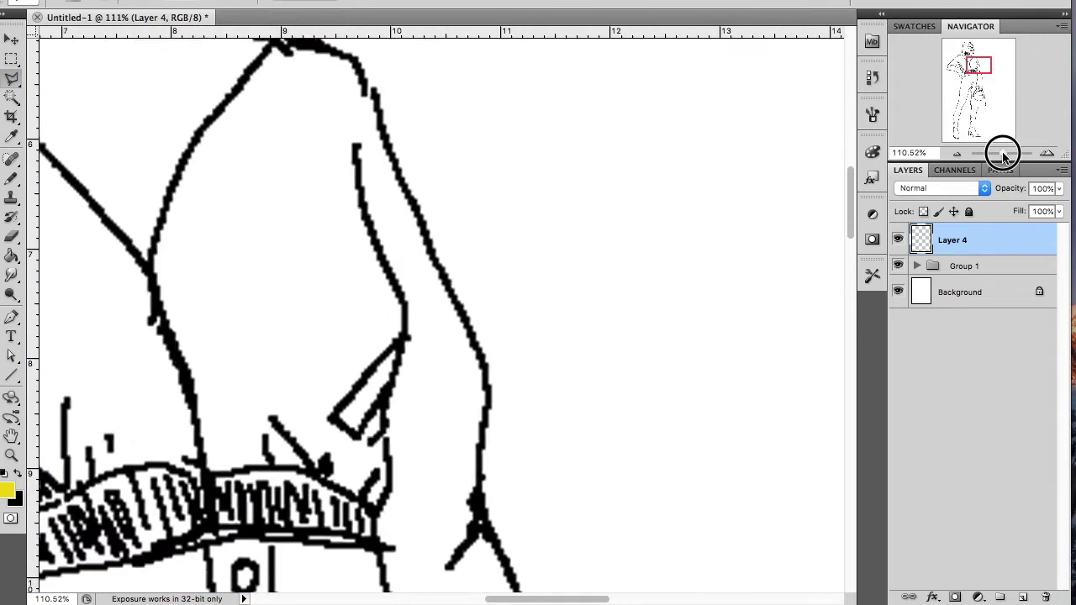
drag(958, 38, 961, 61)
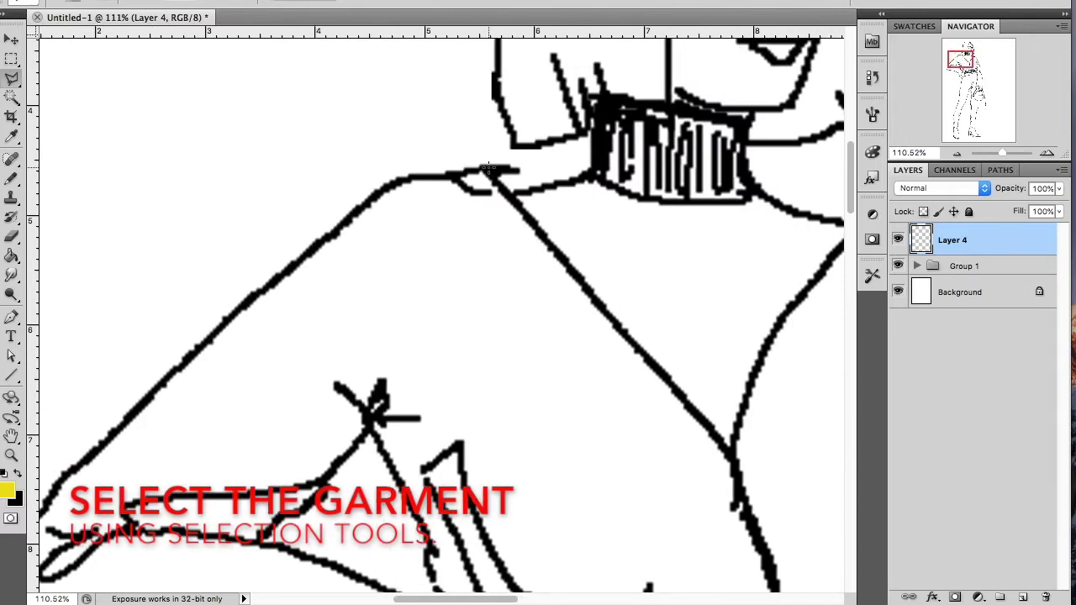
scroll(727, 452, down, 5)
scroll(622, 353, down, 5)
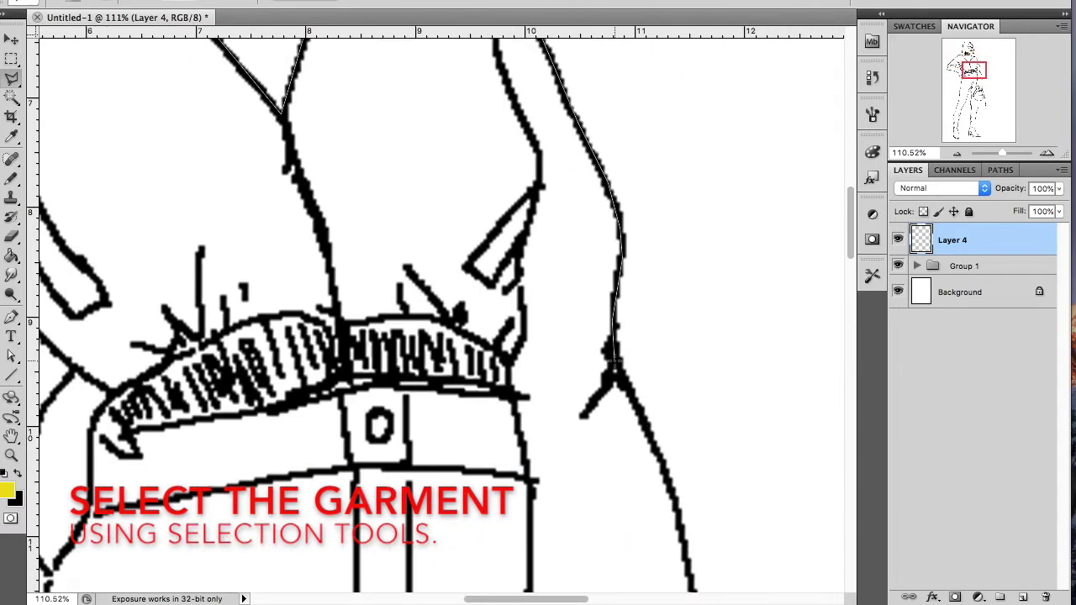
scroll(610, 414, down, 5)
scroll(477, 333, up, 5)
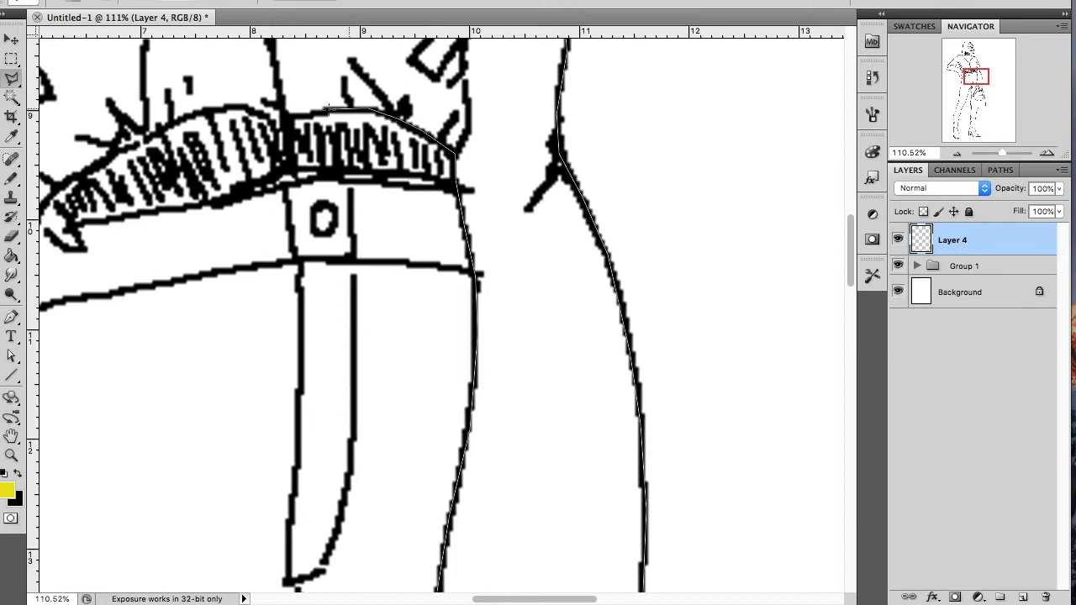
scroll(328, 109, left, 5)
scroll(281, 223, up, 3)
scroll(191, 304, up, 2)
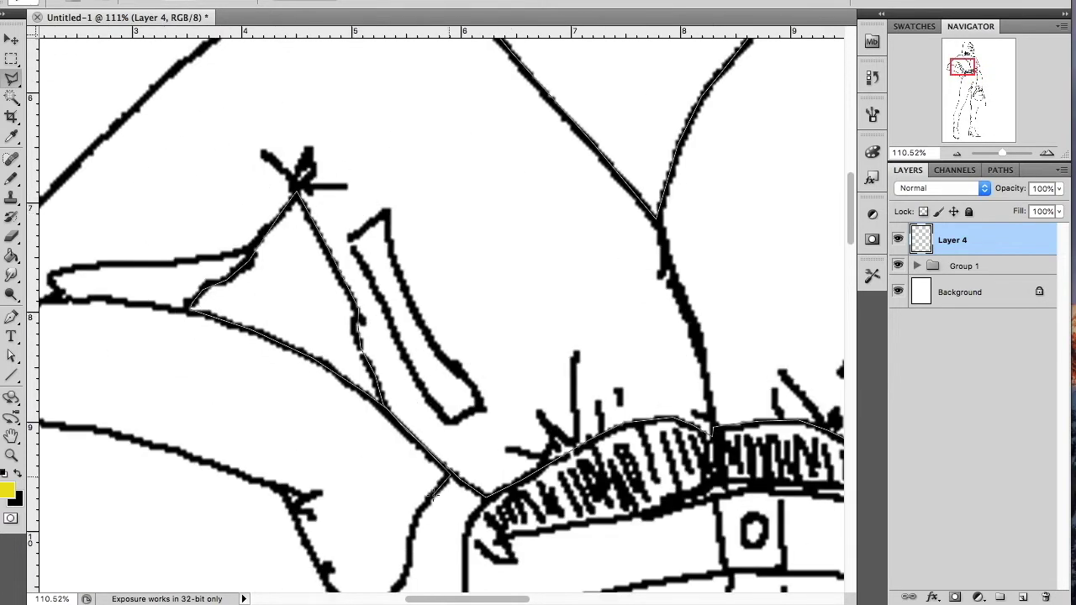
scroll(433, 496, down, 3)
scroll(378, 420, left, 5)
scroll(337, 371, up, 2)
scroll(314, 170, down, 3)
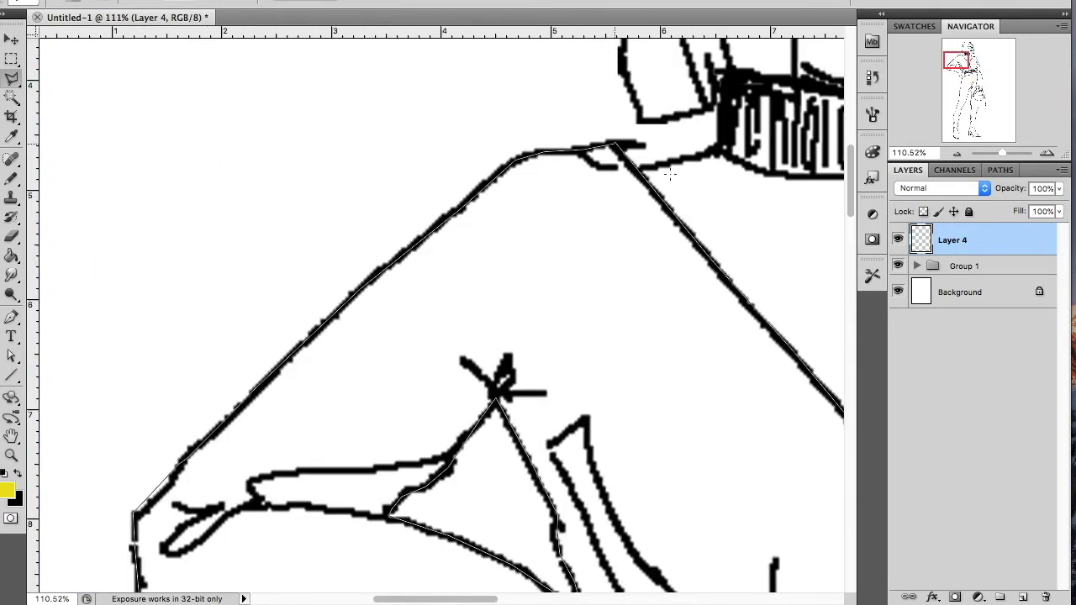
scroll(366, 243, down, 3)
Step: Close the lasso selection around the top and switch to the Brush tool
double_click(366, 242)
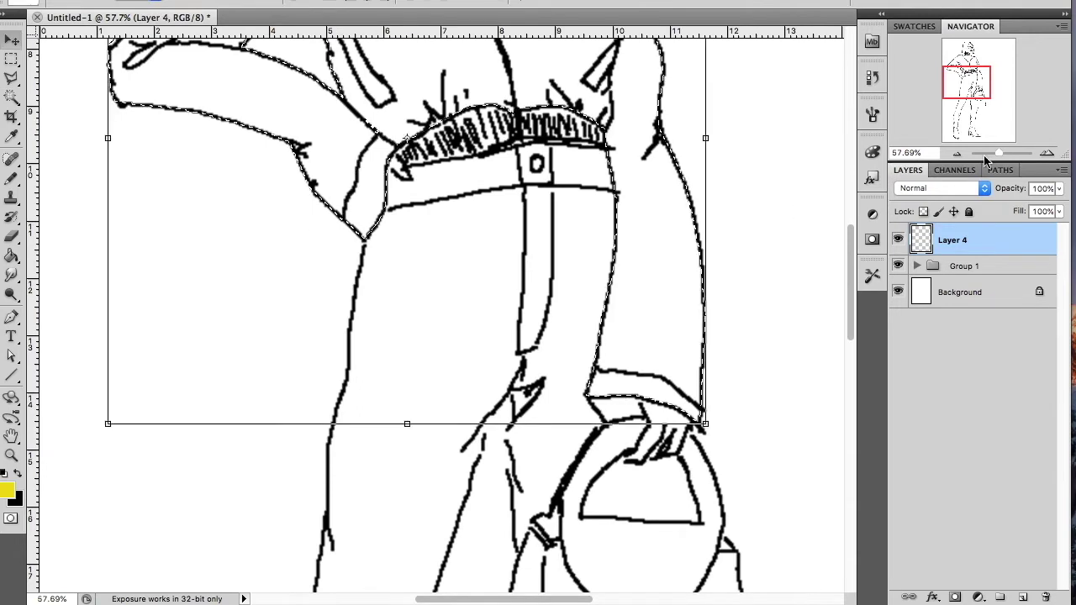
scroll(365, 242, down, 3)
click(12, 178)
click(73, 173)
right_click(361, 187)
Step: Fill the selected top, torso and left arm with a fully soft yellow brush
drag(357, 174, 362, 190)
right_click(370, 195)
drag(546, 257, 387, 257)
mouse_move(349, 149)
mouse_down()
mouse_move(360, 156)
mouse_move(366, 229)
mouse_move(344, 168)
mouse_up()
right_click(344, 169)
key(Escape)
mouse_move(305, 202)
mouse_down()
mouse_move(343, 157)
mouse_move(393, 201)
mouse_move(426, 211)
mouse_move(464, 293)
mouse_up()
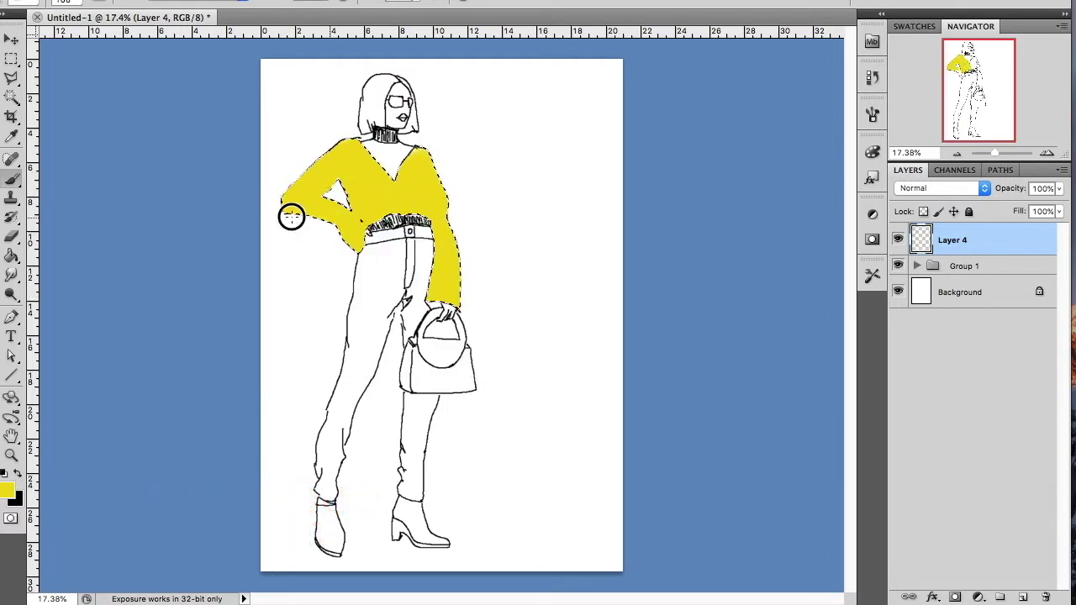
Step: Deselect, set Layer 4 opacity to 60%, and reselect the regular Brush
key(ctrl+d)
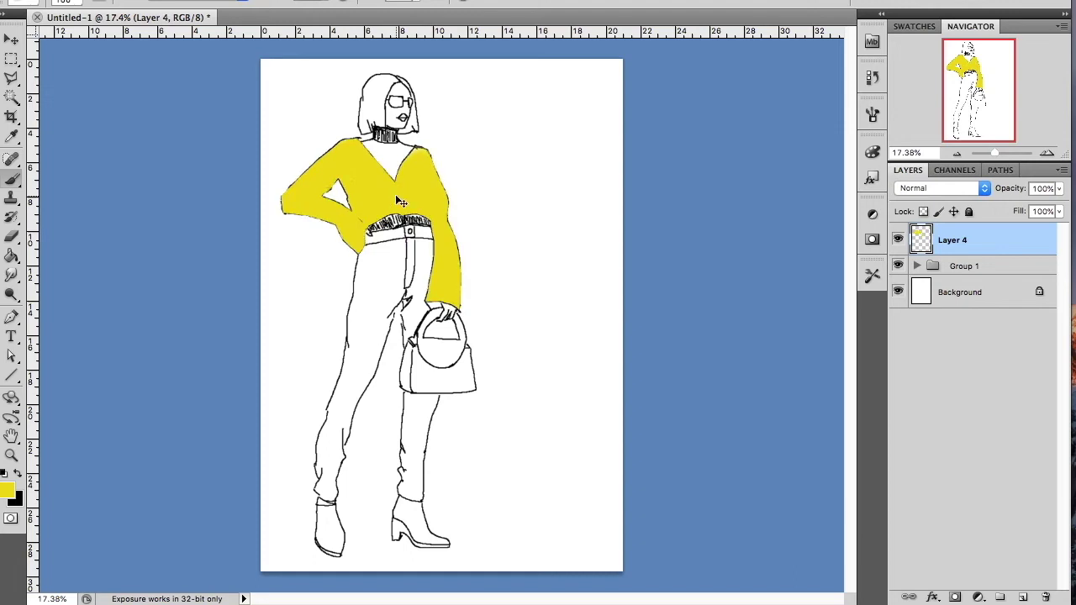
click(1059, 189)
mouse_move(1055, 206)
mouse_down()
mouse_move(1012, 207)
mouse_move(1025, 210)
mouse_up()
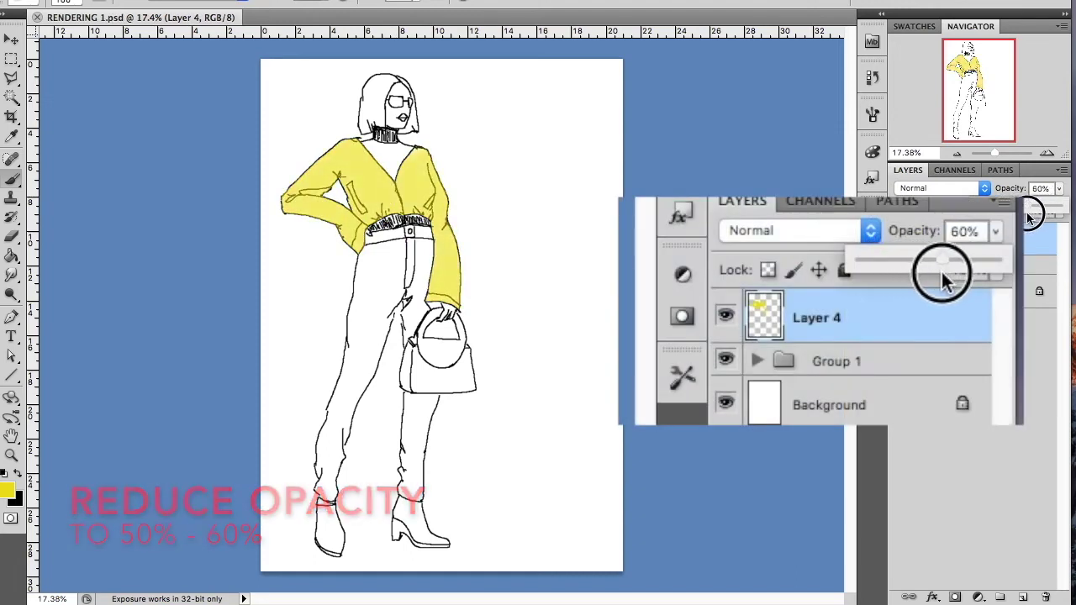
drag(994, 154, 1009, 154)
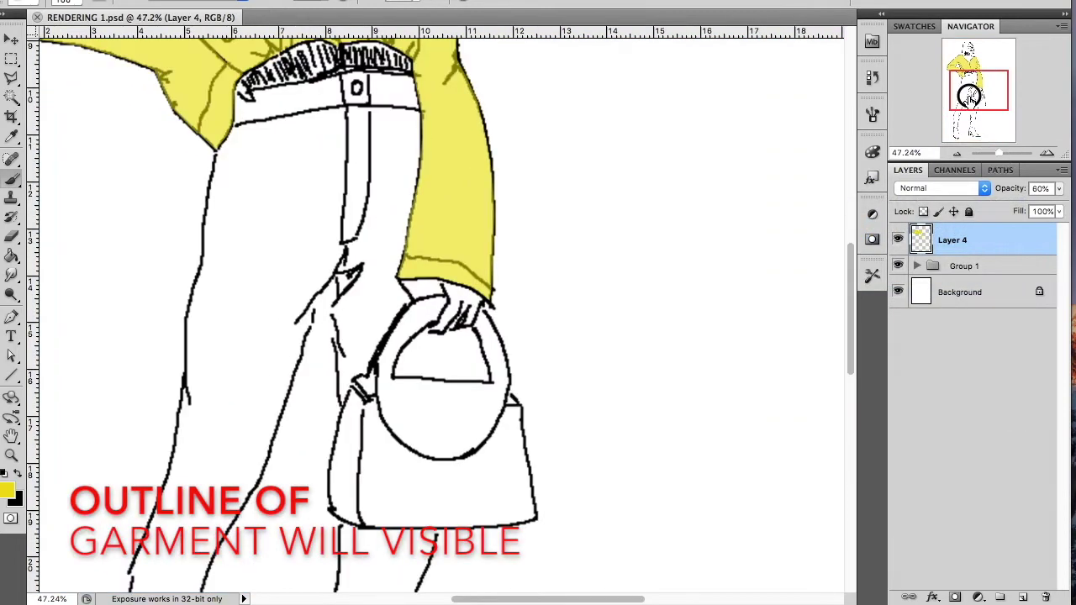
drag(961, 95, 963, 74)
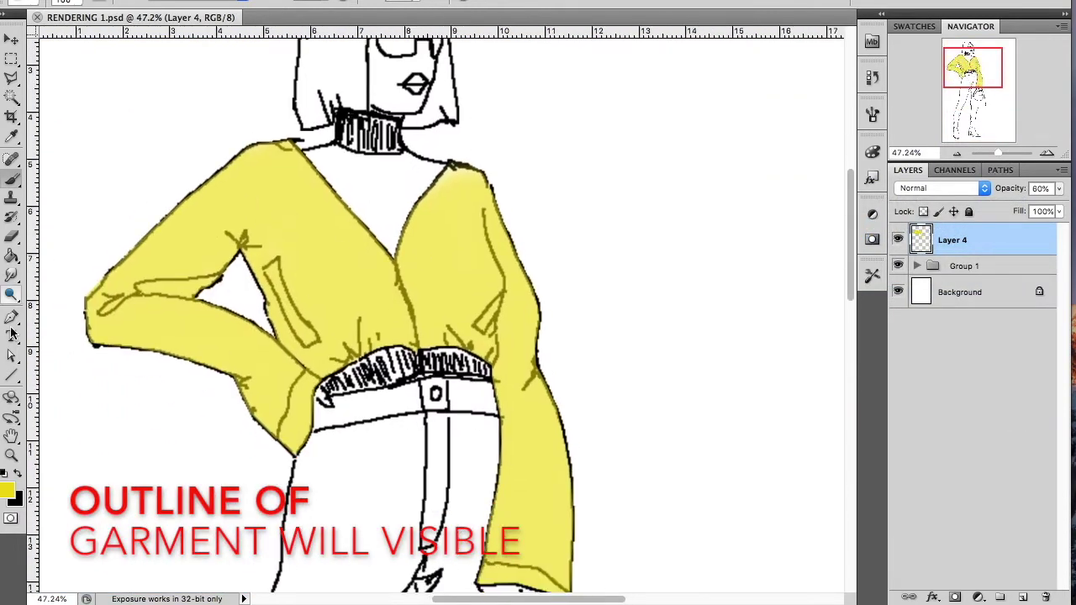
click(12, 179)
click(72, 179)
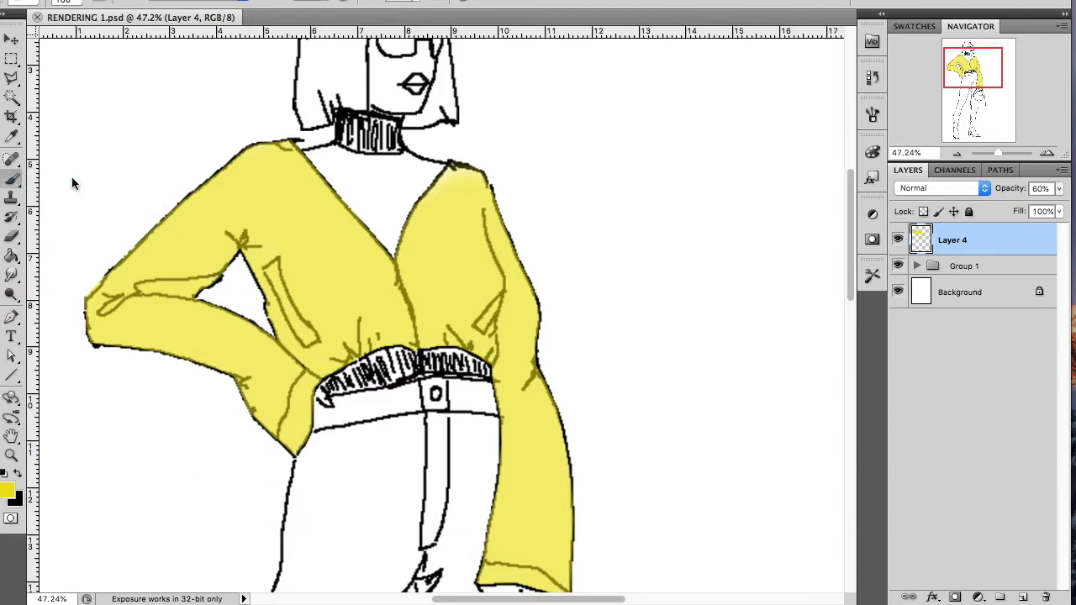
click(8, 486)
Step: Choose a darker olive-yellow and set the brush size to 3 px
click(769, 192)
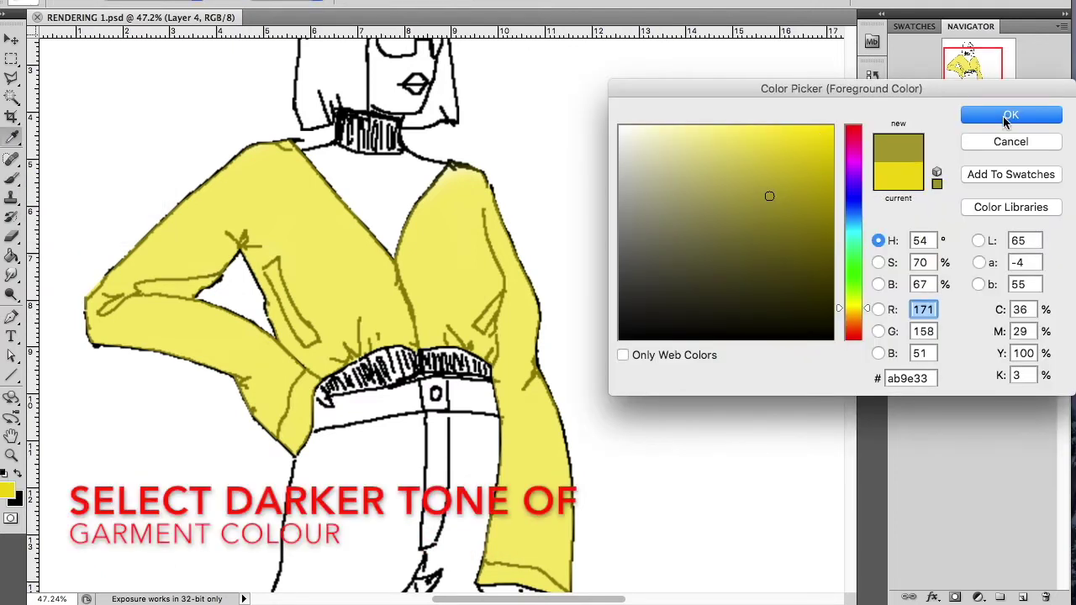
click(1010, 114)
drag(997, 154, 1007, 155)
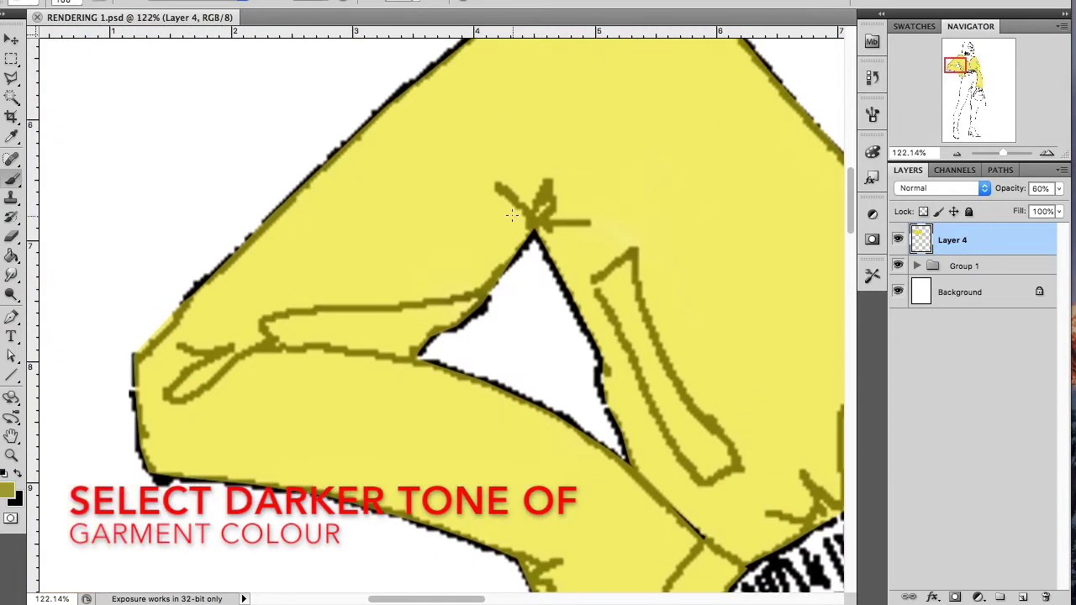
click(80, 2)
click(176, 21)
key(Return)
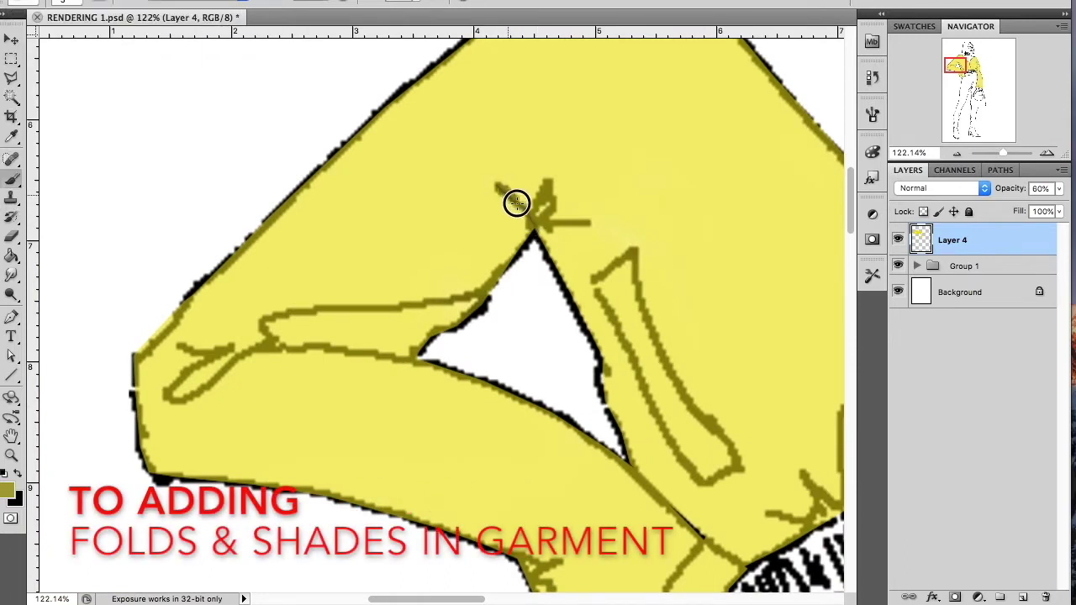
Step: Shade the triangle's edges, the arm's fold lines and the sleeve's lower edge
drag(563, 278, 593, 332)
right_click(648, 399)
key(Return)
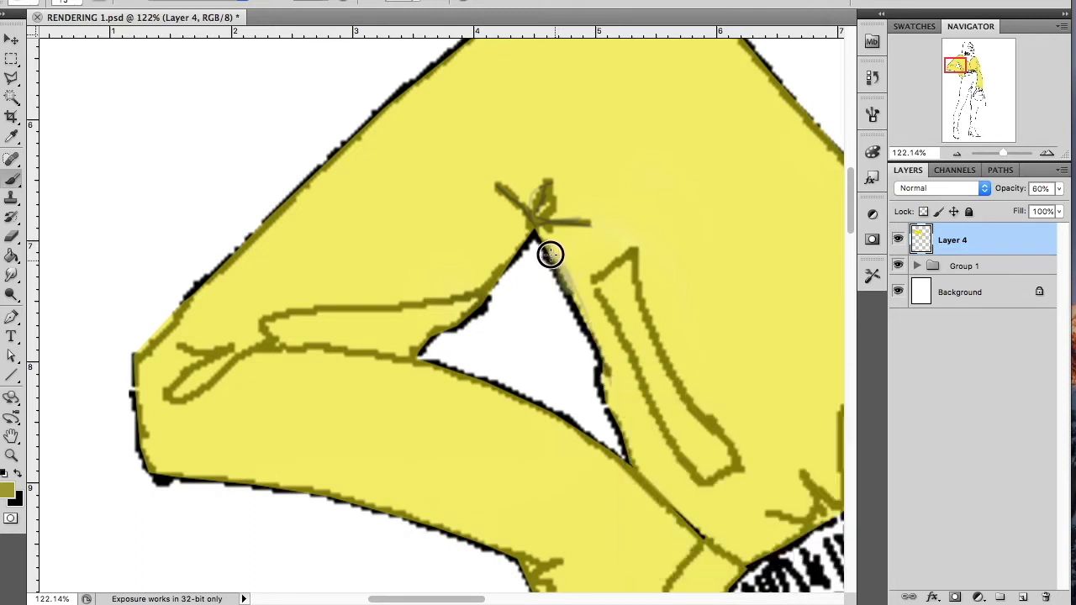
drag(538, 239, 633, 457)
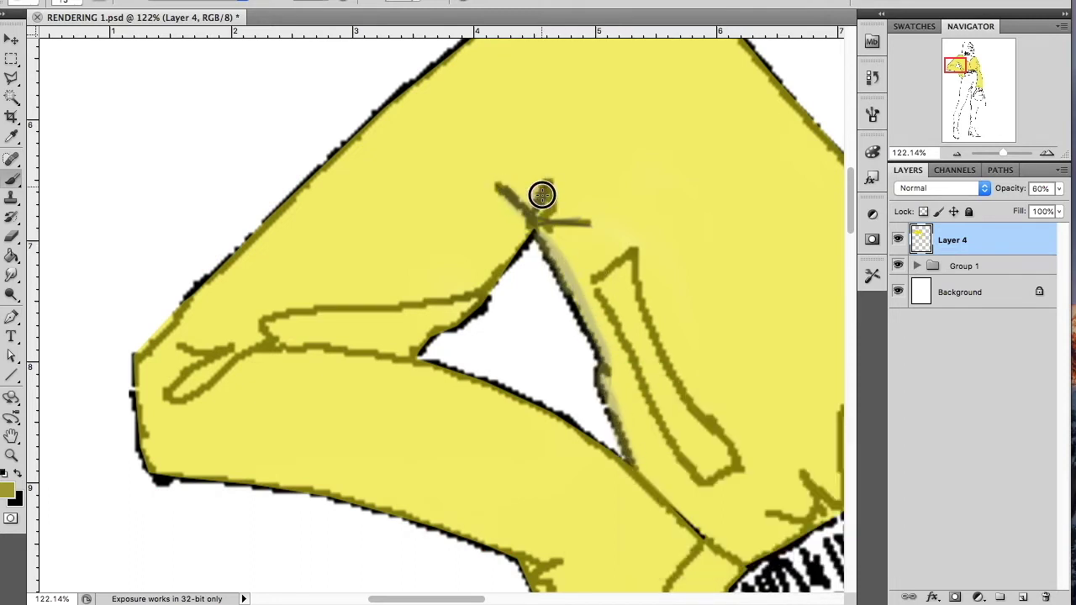
mouse_move(487, 295)
mouse_down()
mouse_move(360, 306)
mouse_move(197, 372)
mouse_move(312, 350)
mouse_move(421, 358)
mouse_up()
scroll(423, 360, down, 2)
scroll(709, 380, down, 3)
drag(513, 387, 538, 389)
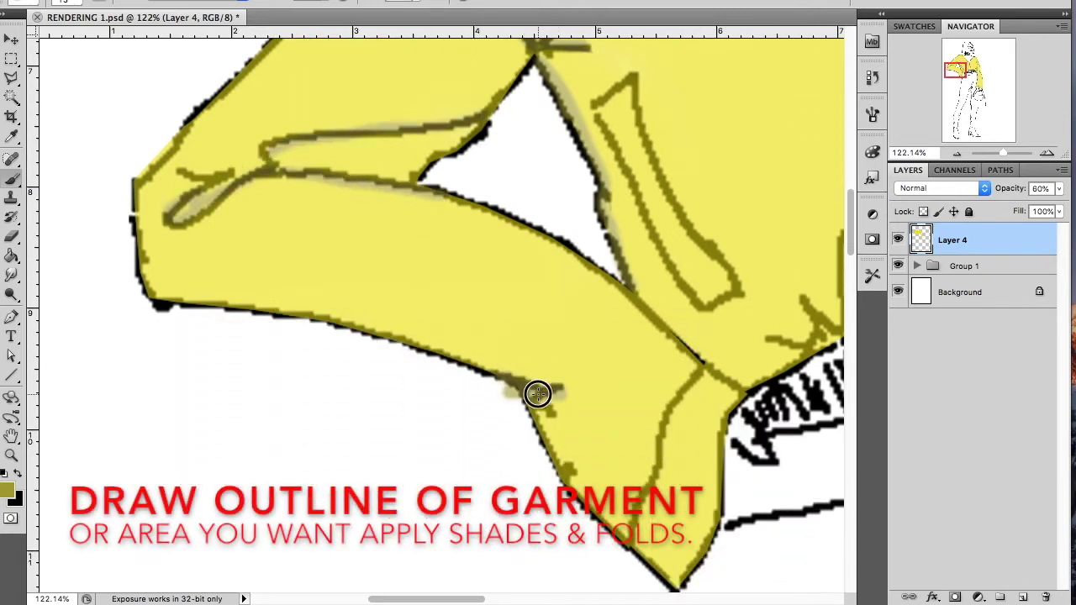
mouse_move(799, 360)
mouse_down()
mouse_move(816, 348)
mouse_move(819, 311)
mouse_up()
drag(607, 140, 702, 303)
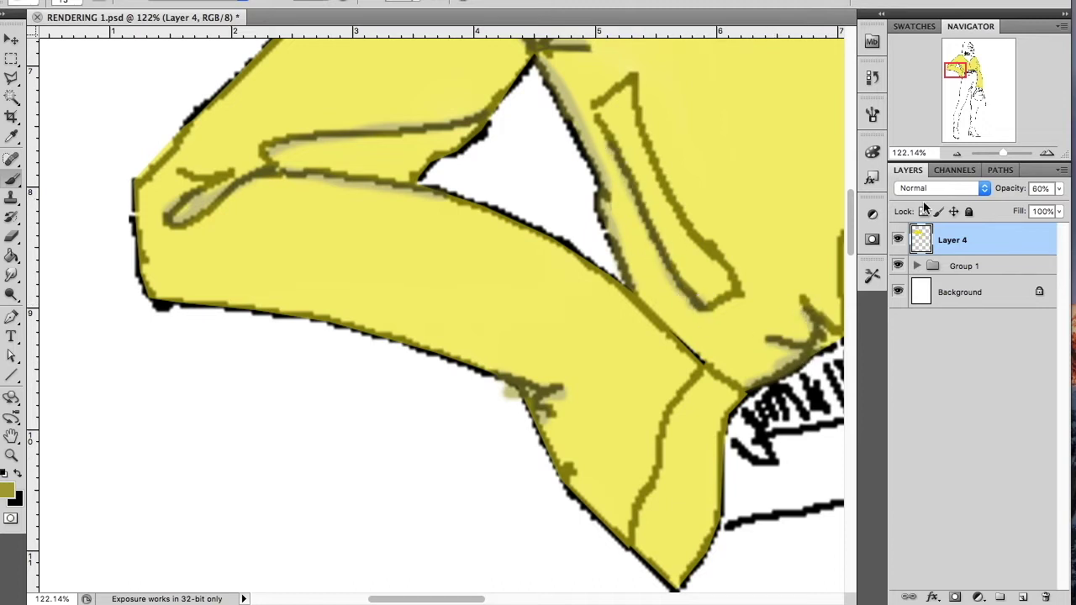
Step: Shade the top's left and right fold lines near the waistband and the sleeve edge
drag(958, 88, 973, 90)
drag(330, 125, 370, 269)
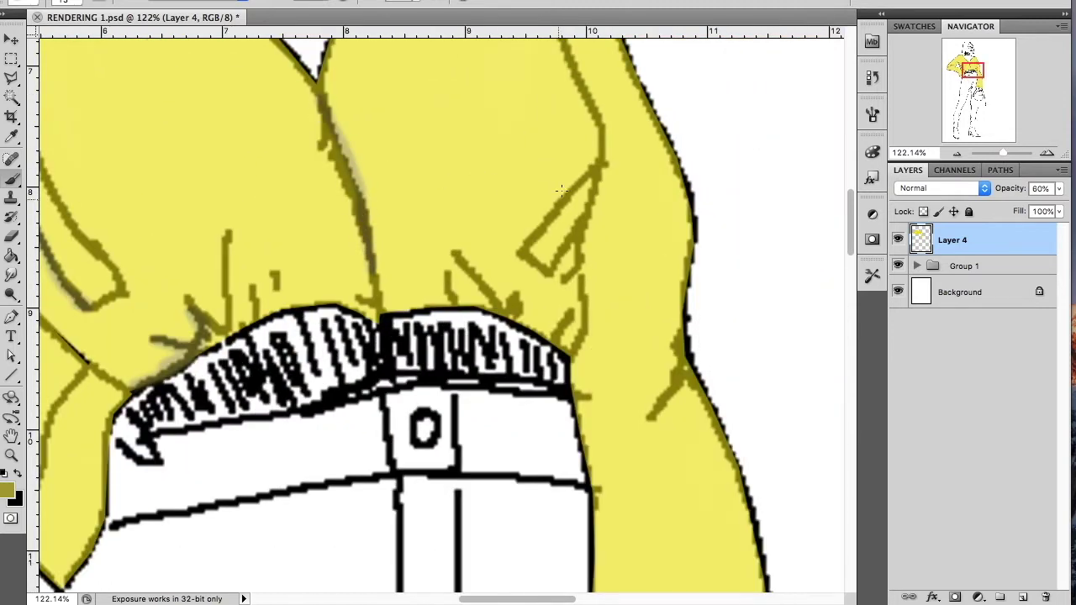
drag(597, 169, 565, 247)
drag(555, 297, 569, 341)
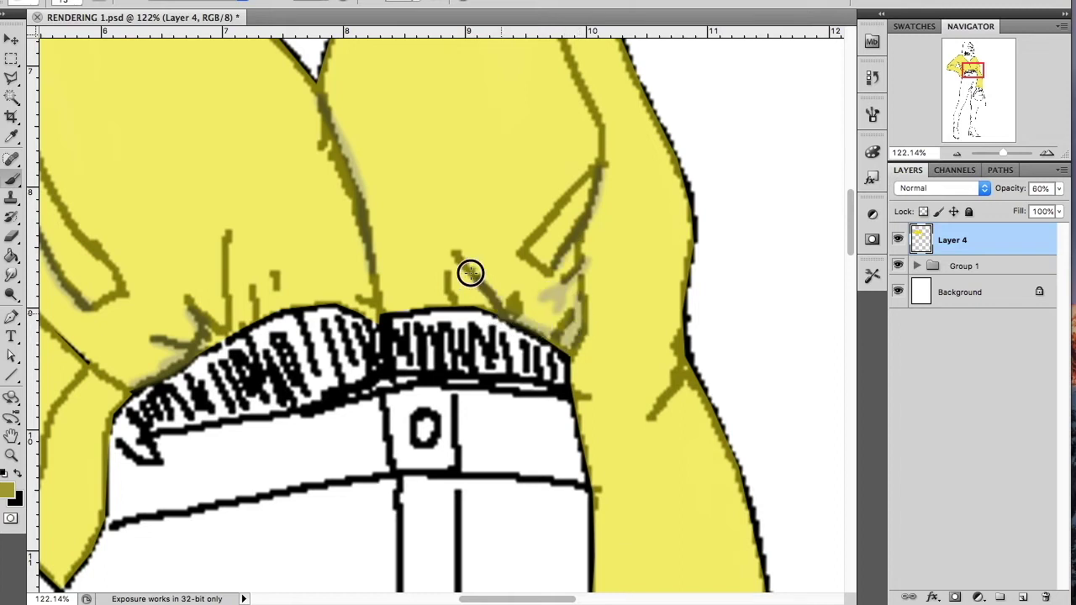
mouse_move(655, 414)
mouse_down()
mouse_move(674, 328)
mouse_move(678, 168)
mouse_up()
scroll(680, 199, up, 4)
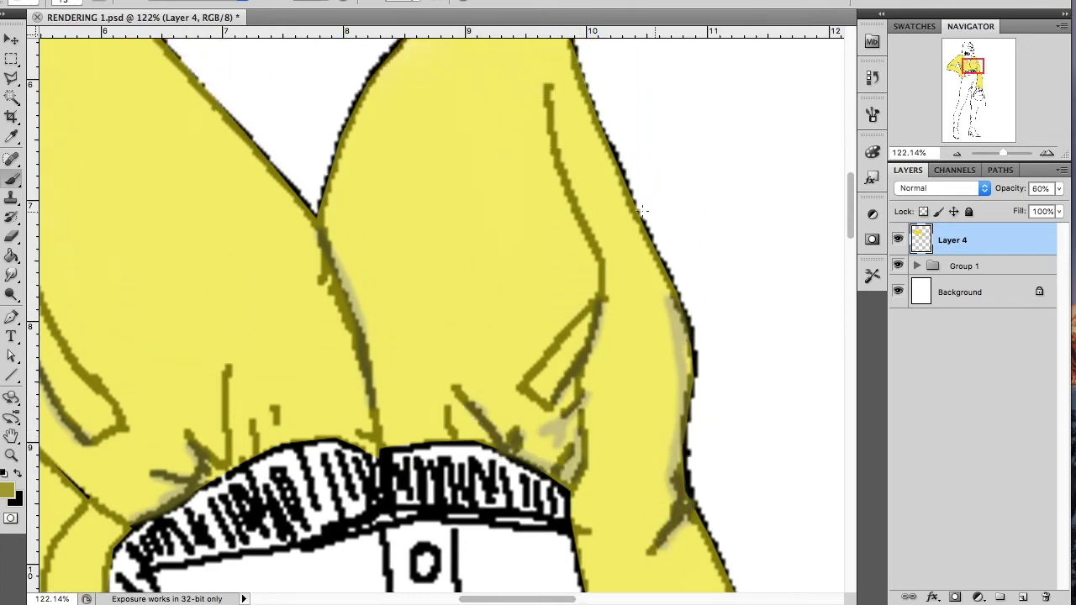
scroll(654, 388, down, 4)
mouse_move(575, 359)
mouse_down()
mouse_move(586, 312)
mouse_move(588, 412)
mouse_up()
scroll(589, 412, down, 1)
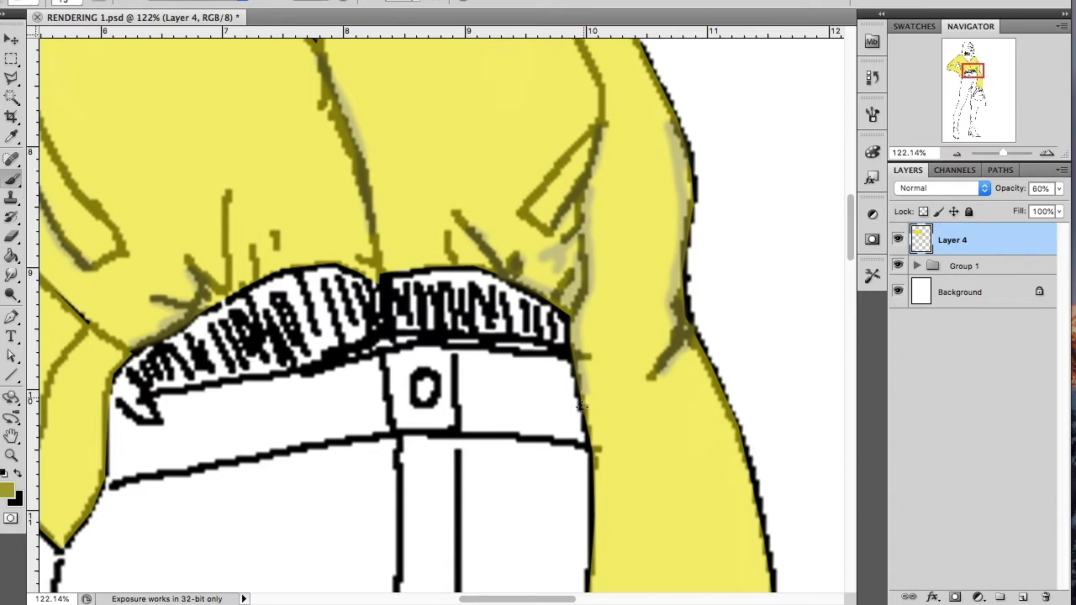
scroll(586, 269, down, 4)
drag(586, 269, 589, 517)
scroll(590, 518, down, 6)
mouse_move(588, 235)
mouse_down()
mouse_move(564, 387)
mouse_move(582, 513)
mouse_move(574, 349)
mouse_up()
drag(972, 82, 962, 67)
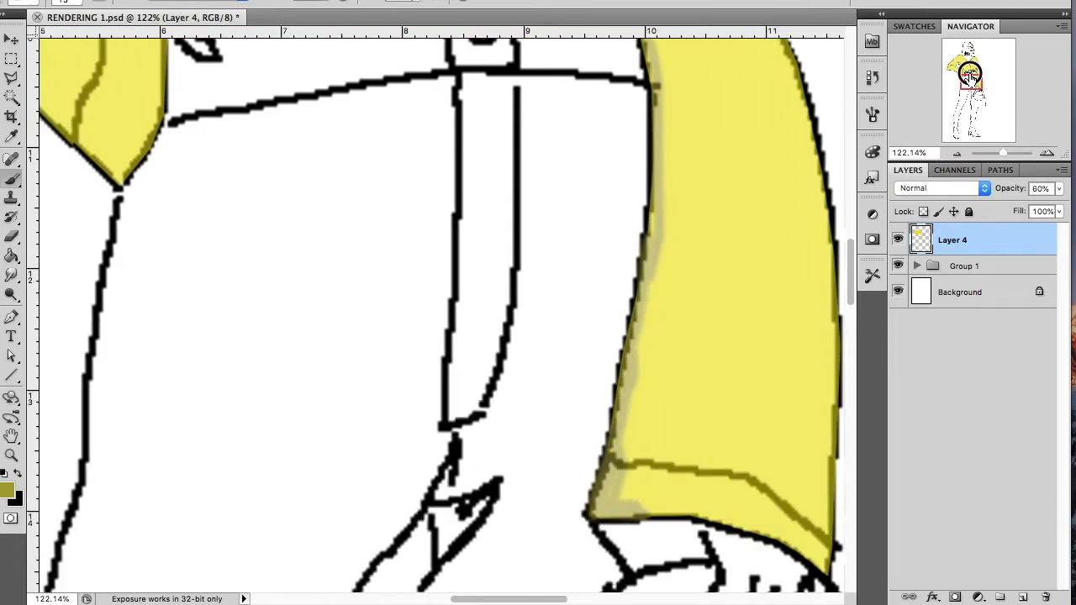
Step: Shade the arm line toward the waist, the triangle gap and the thumb's edges
drag(536, 452, 420, 307)
mouse_move(357, 150)
mouse_down()
mouse_move(281, 227)
mouse_move(300, 199)
mouse_up()
drag(332, 132, 360, 145)
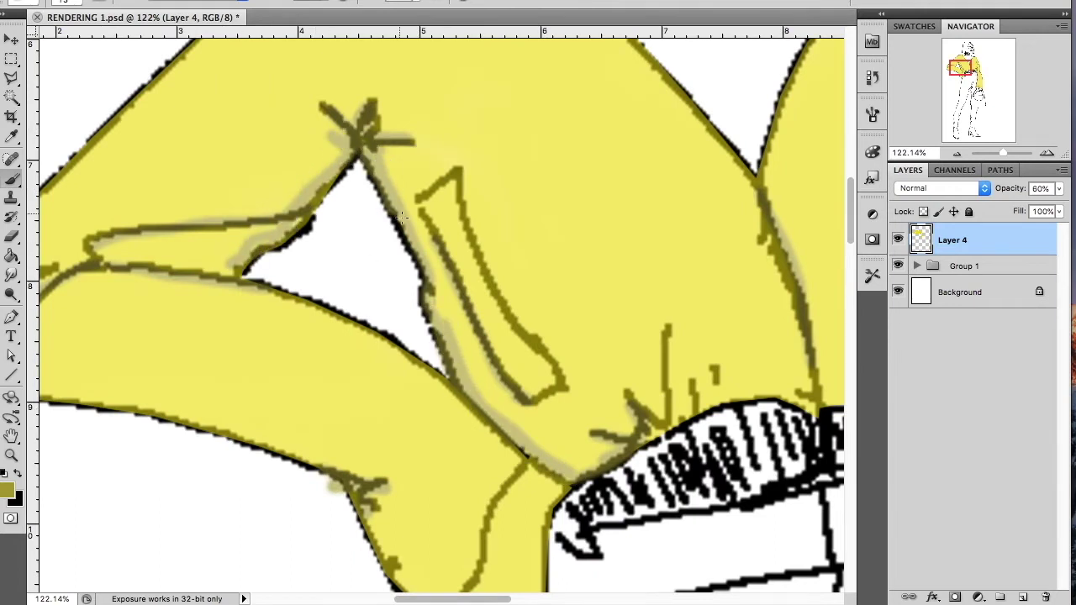
scroll(291, 314, down, 3)
mouse_move(336, 196)
mouse_down()
mouse_move(454, 265)
mouse_move(269, 177)
mouse_up()
scroll(421, 294, up, 1)
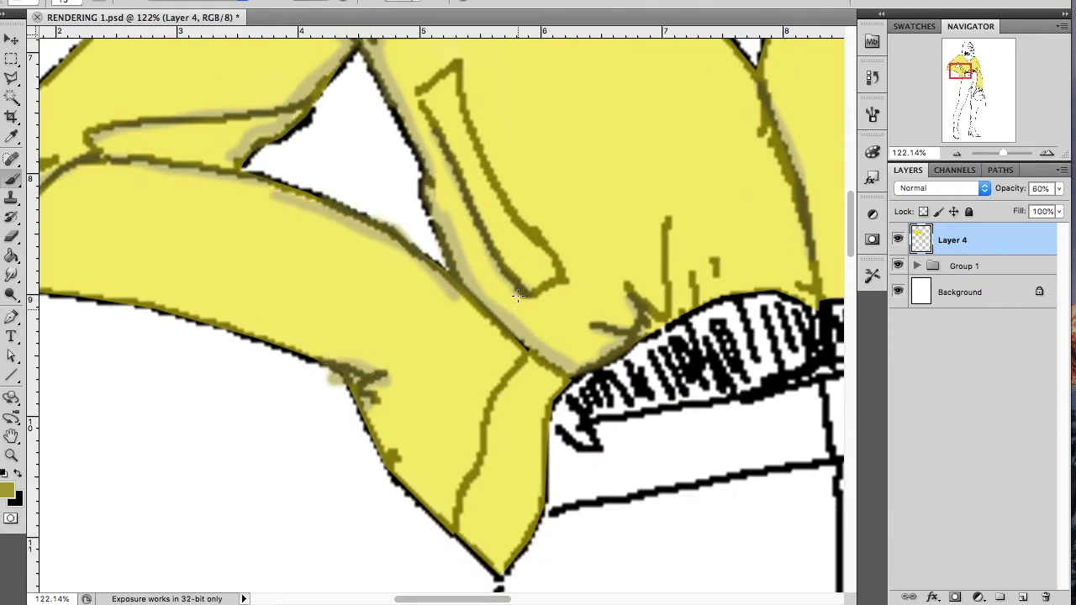
scroll(420, 294, up, 3)
scroll(420, 294, up, 2)
Step: Add shading above the waistband, along the top's upper edge and the right shoulder
drag(680, 409, 631, 445)
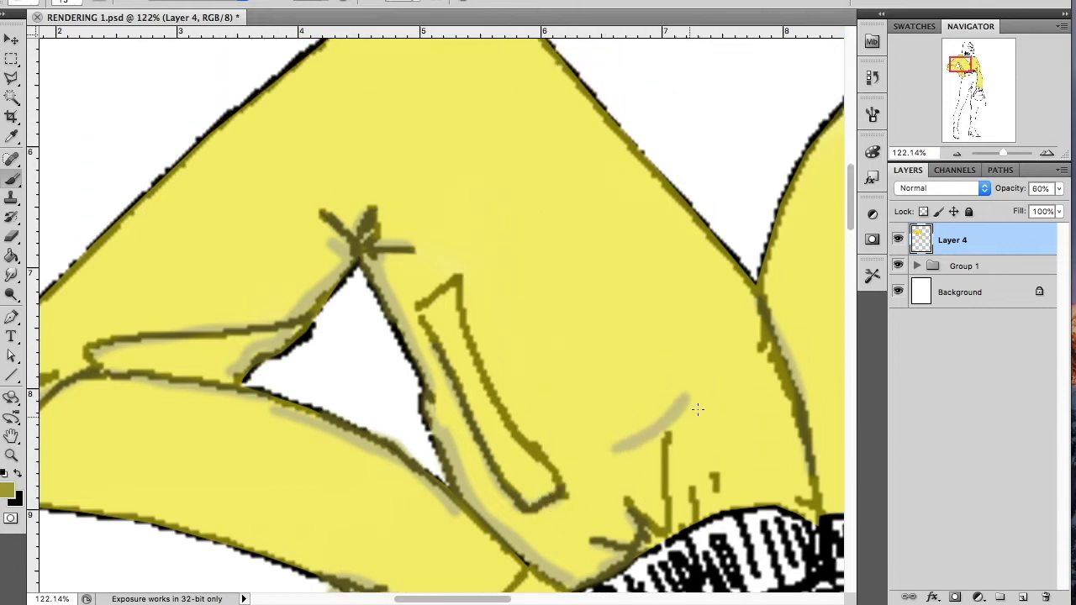
scroll(500, 220, up, 4)
drag(391, 149, 462, 132)
scroll(461, 132, right, 5)
scroll(462, 132, right, 3)
mouse_move(315, 184)
mouse_down()
mouse_move(340, 151)
mouse_move(437, 172)
mouse_up()
drag(413, 269, 466, 486)
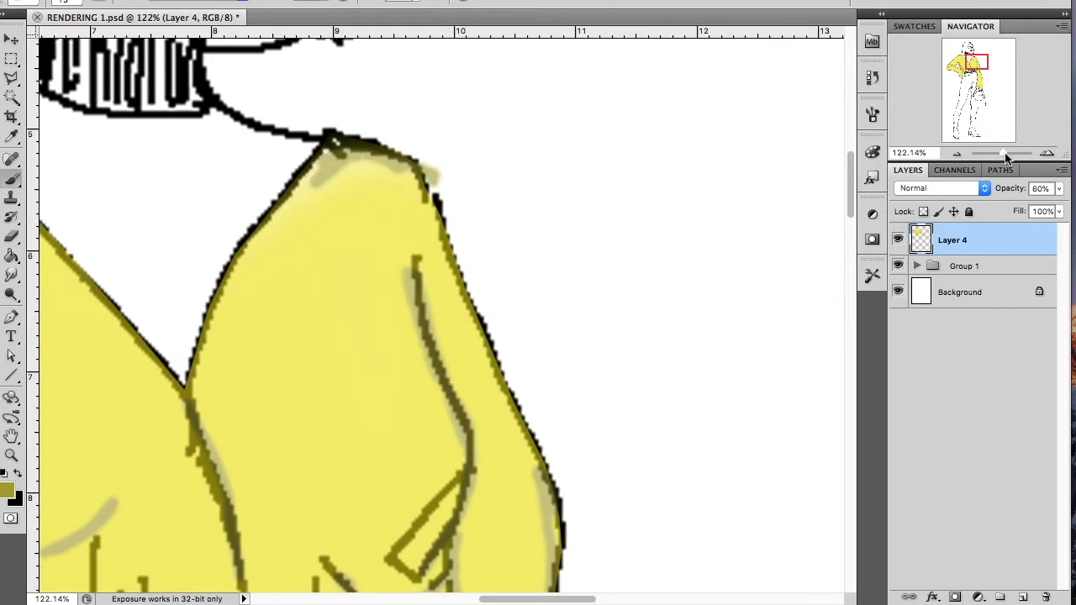
drag(1006, 157, 998, 154)
Step: Raise Layer 4 opacity to 92% and switch to the Mixer Brush Tool
click(1059, 188)
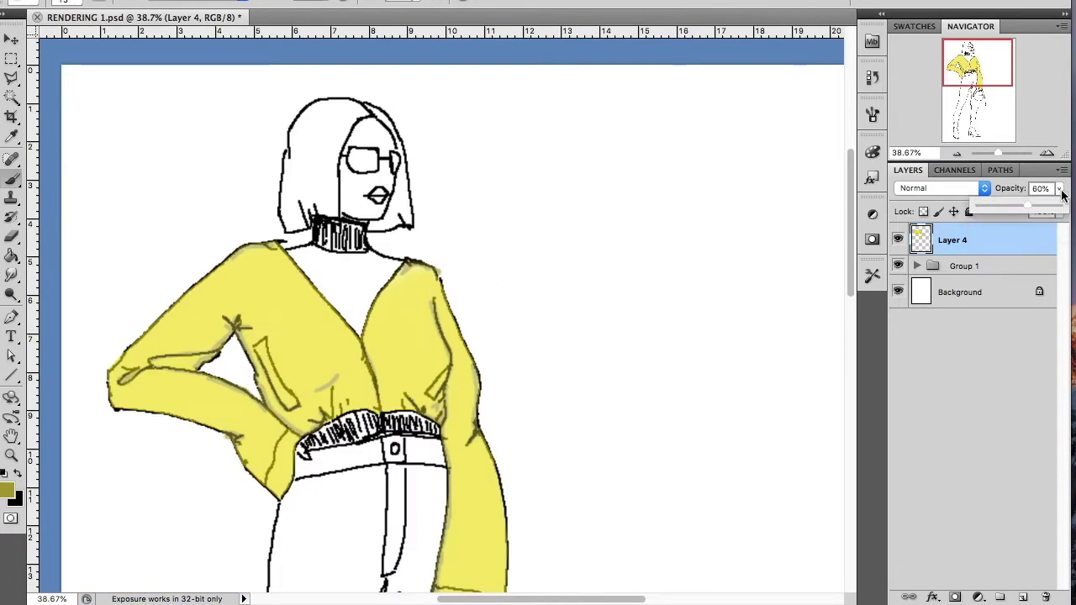
drag(1036, 206, 1050, 207)
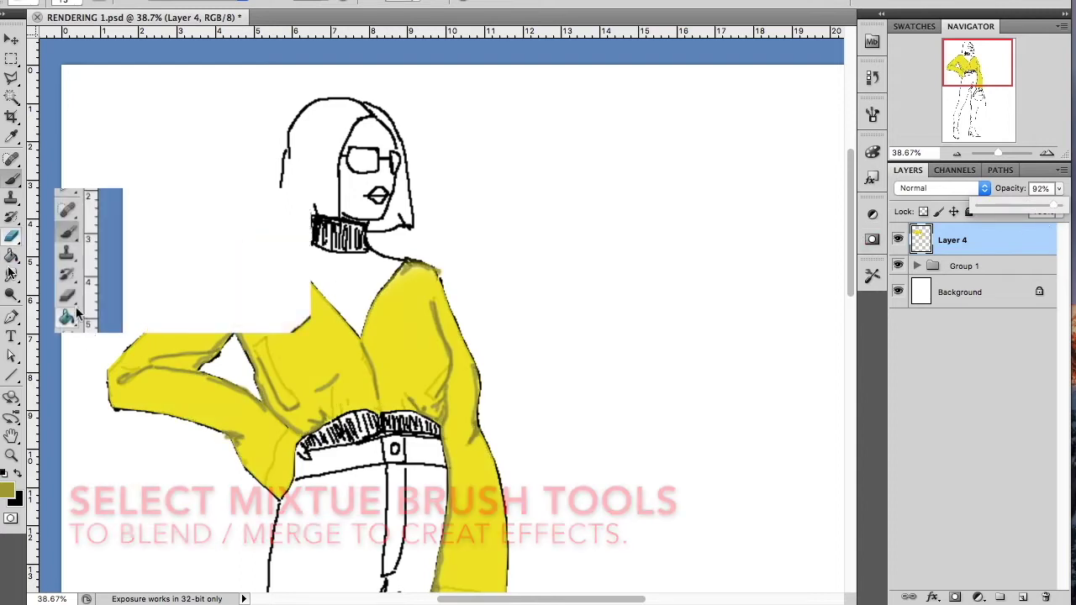
right_click(12, 178)
click(167, 282)
drag(998, 154, 1004, 154)
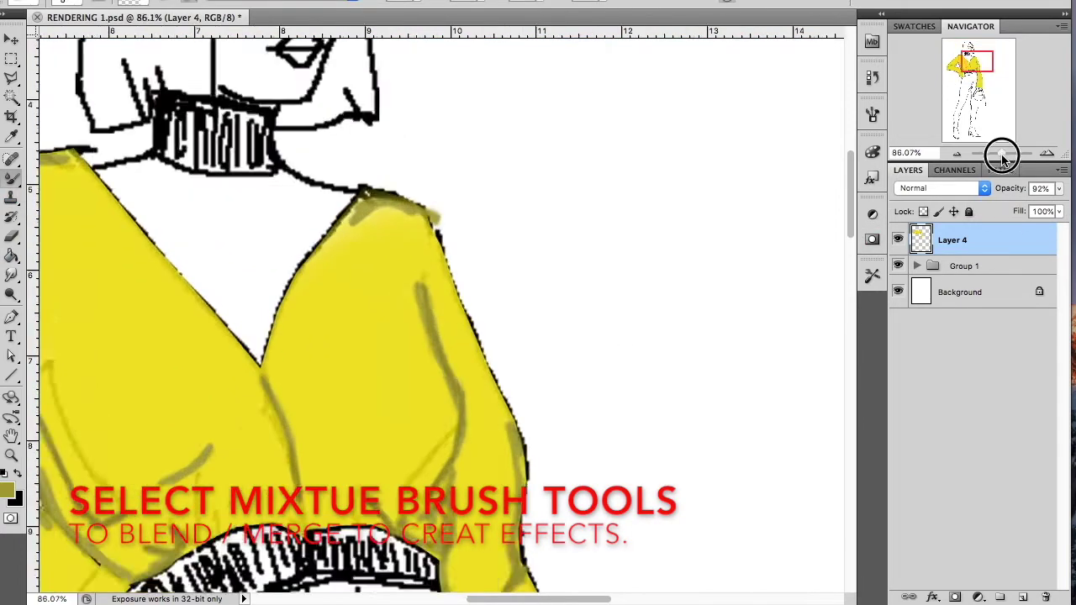
right_click(406, 282)
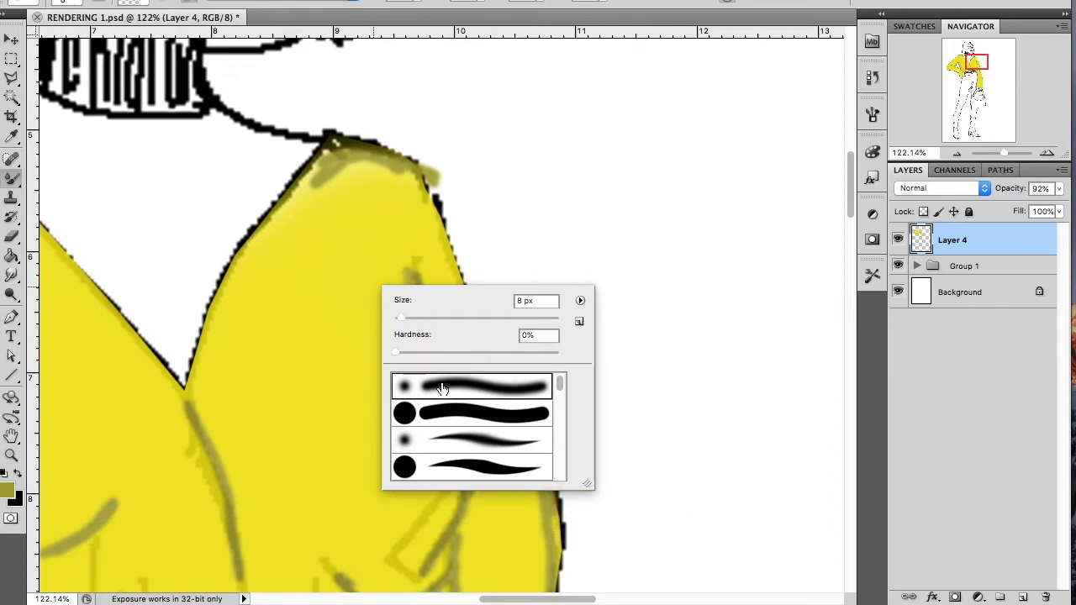
key(Return)
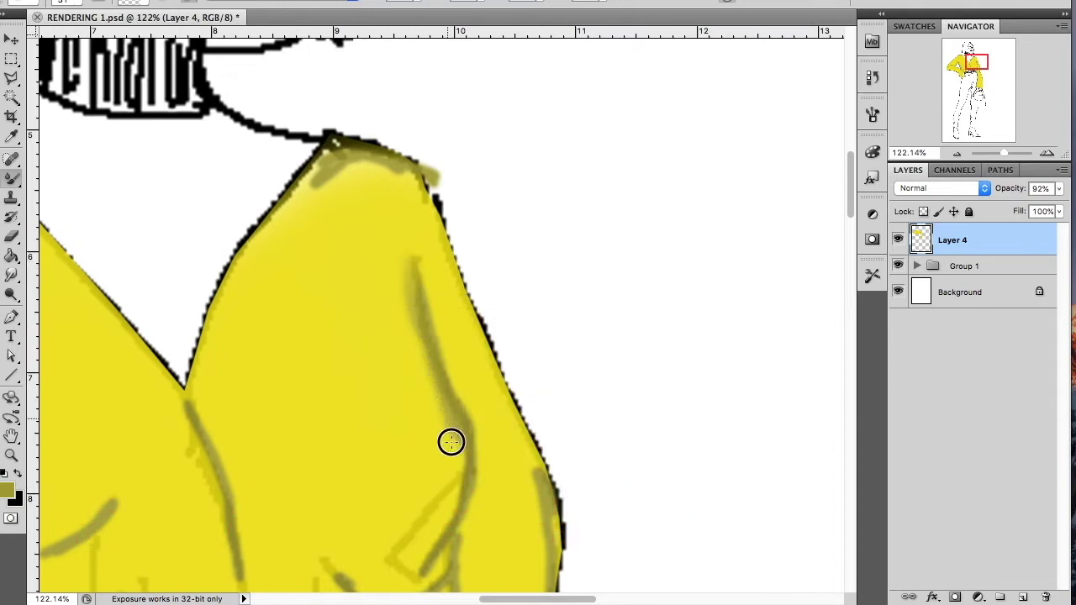
Step: Blend the fold strokes into the yellow fill and soften the dark fold near the right edge
drag(445, 409, 414, 270)
scroll(468, 458, down, 3)
mouse_move(450, 408)
mouse_down()
mouse_move(440, 524)
mouse_move(347, 458)
mouse_up()
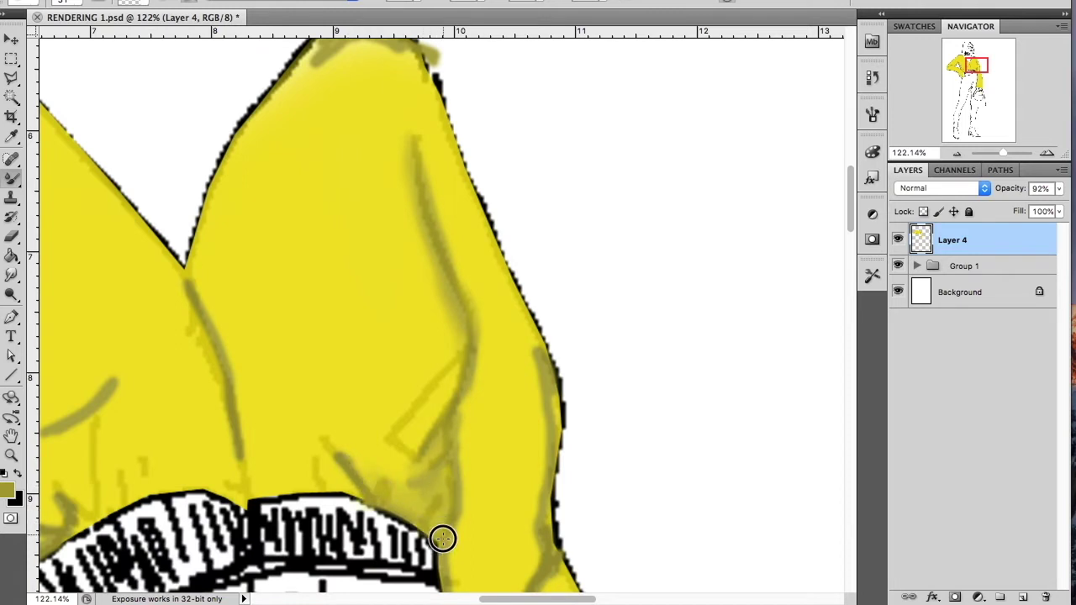
drag(538, 336, 569, 423)
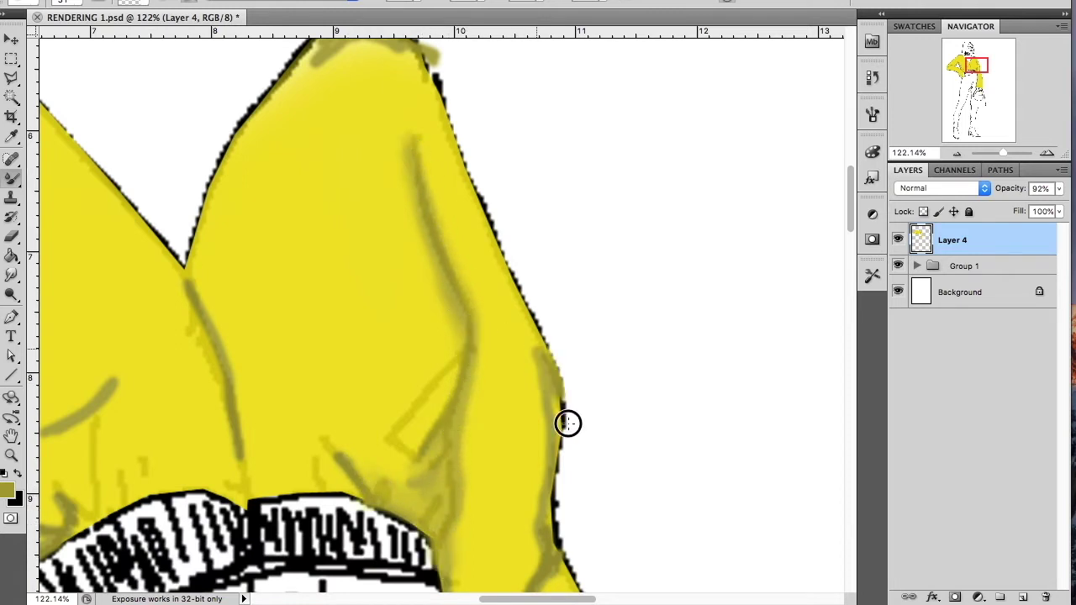
drag(533, 341, 550, 543)
scroll(546, 423, down, 3)
mouse_move(526, 451)
mouse_down()
mouse_move(546, 395)
mouse_move(588, 483)
mouse_up()
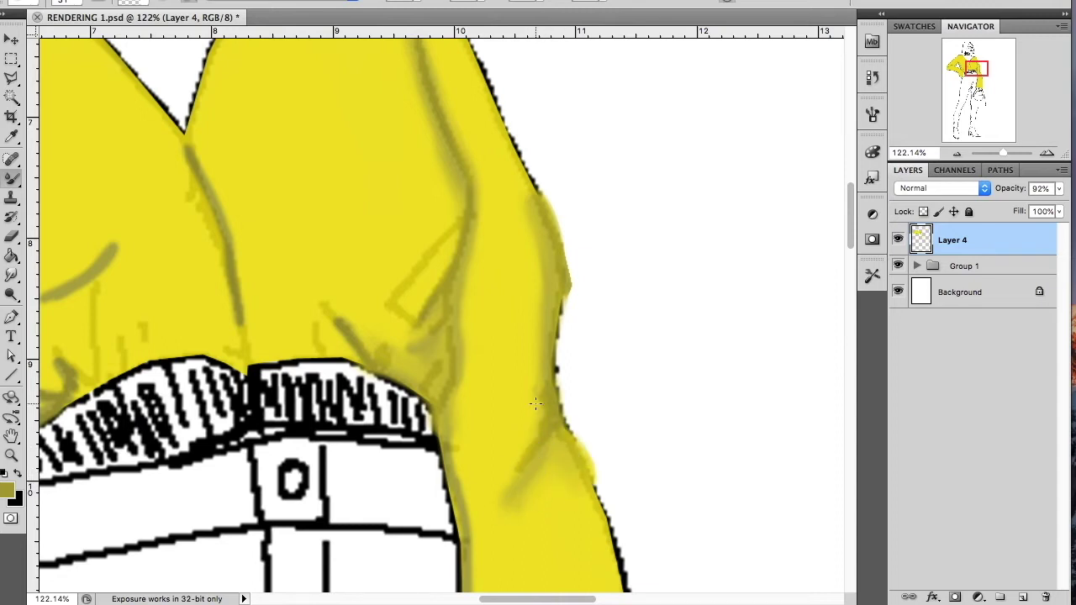
scroll(536, 353, up, 3)
scroll(504, 205, up, 3)
Step: Smooth the shoulder's top and left edges and soften the waistband shadow
mouse_move(304, 218)
mouse_down()
mouse_move(328, 171)
mouse_move(411, 210)
mouse_move(305, 194)
mouse_move(208, 343)
mouse_up()
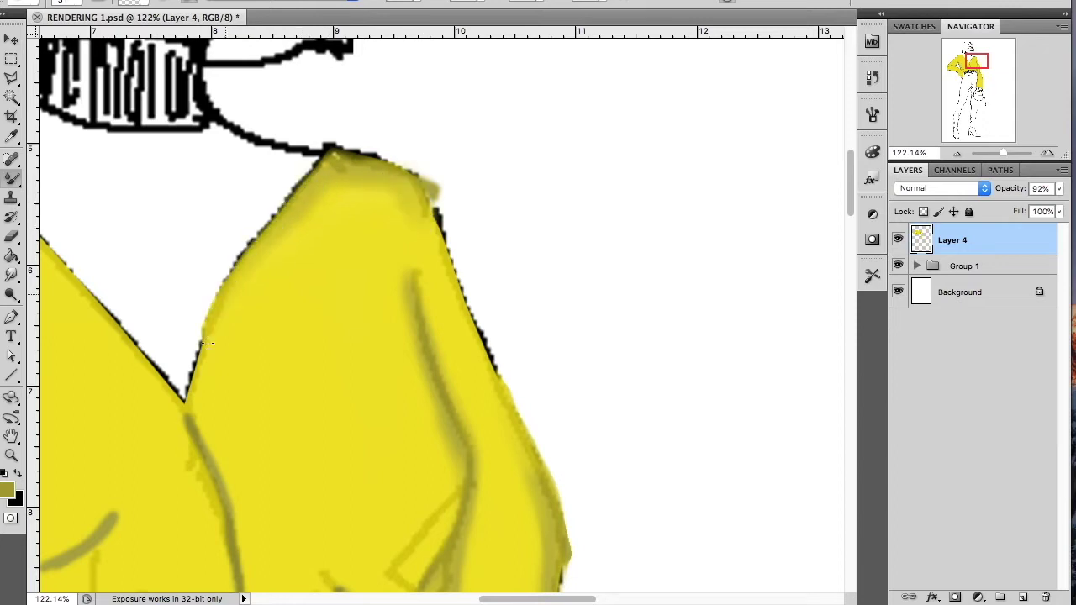
drag(394, 174, 321, 172)
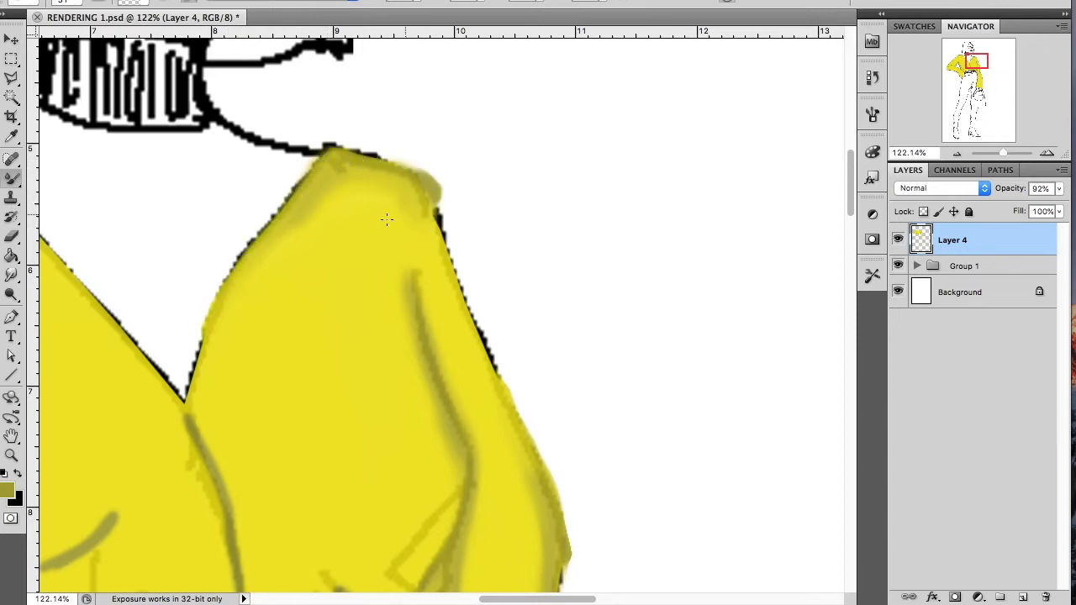
scroll(386, 219, down, 1)
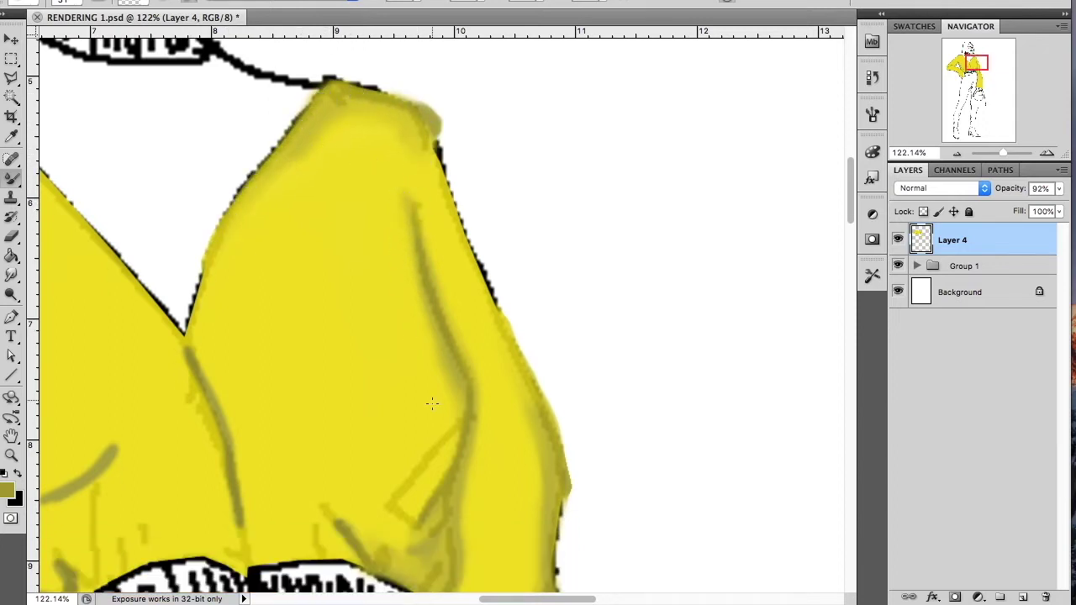
scroll(424, 321, down, 1)
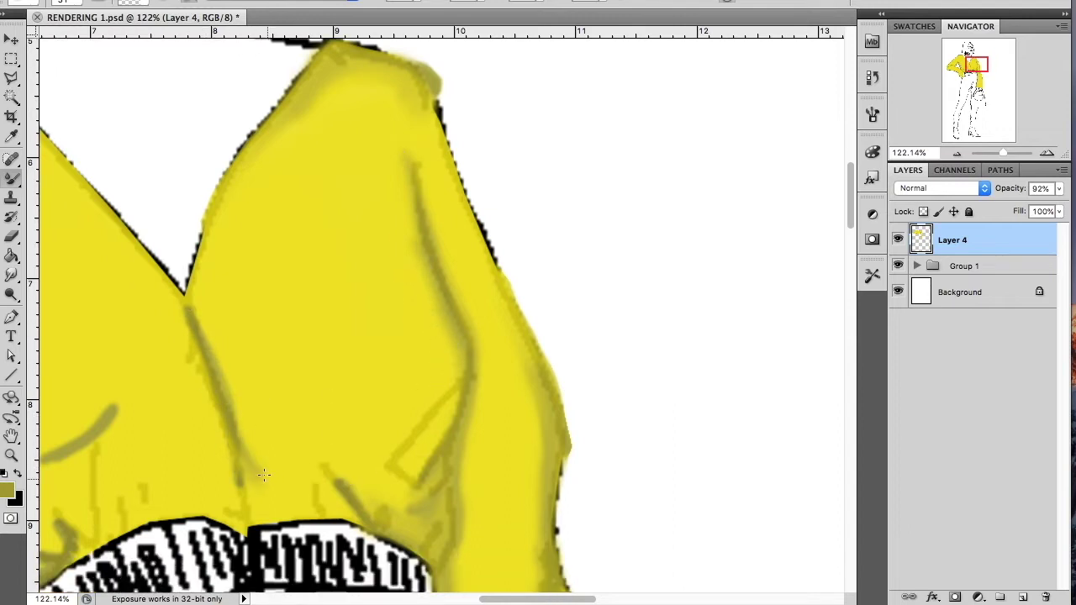
scroll(178, 467, left, 3)
scroll(178, 467, left, 2)
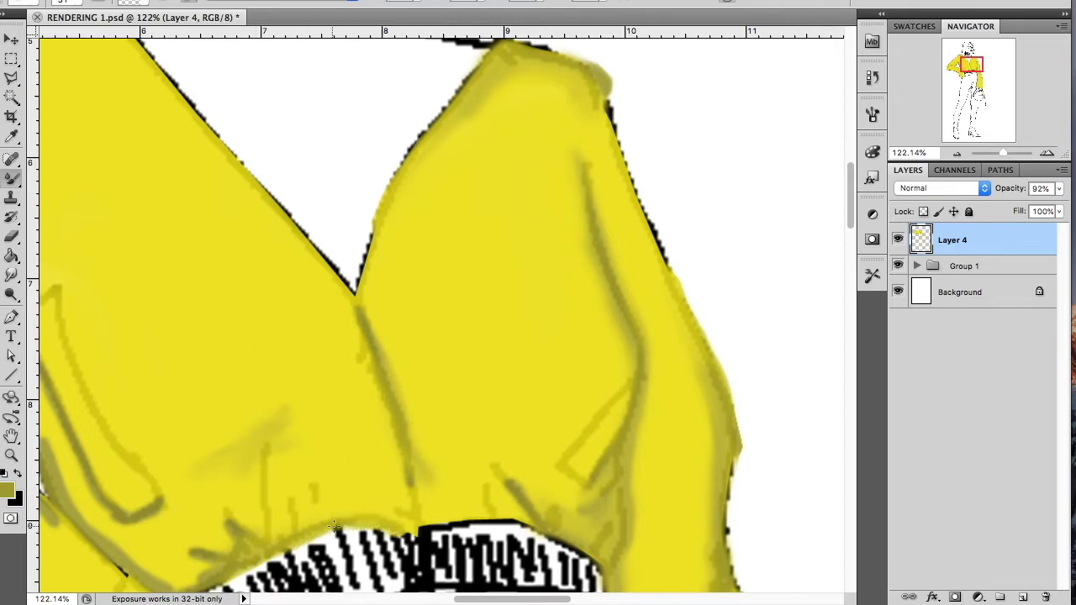
scroll(373, 517, down, 4)
drag(99, 364, 231, 392)
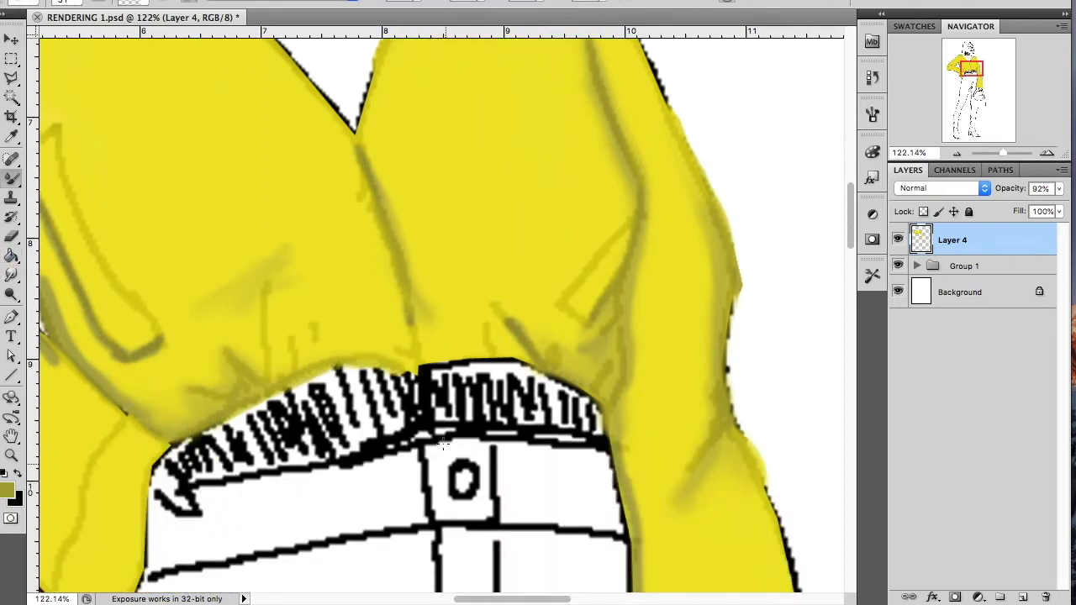
Step: Blend the shading along both triangle edges and around the upper fold junction
scroll(444, 443, left, 5)
scroll(389, 235, up, 3)
mouse_move(307, 174)
mouse_down()
mouse_move(406, 433)
mouse_move(420, 448)
mouse_move(367, 301)
mouse_move(420, 413)
mouse_move(493, 432)
mouse_up()
mouse_move(265, 202)
mouse_down()
mouse_move(144, 299)
mouse_move(72, 266)
mouse_move(260, 195)
mouse_move(186, 286)
mouse_up()
mouse_move(227, 213)
mouse_down()
mouse_move(250, 163)
mouse_move(219, 110)
mouse_move(319, 118)
mouse_move(311, 164)
mouse_move(378, 178)
mouse_up()
Step: Brush soft yellow strokes over the blouse's sleeve and front on Layer 4
scroll(281, 262, up, 5)
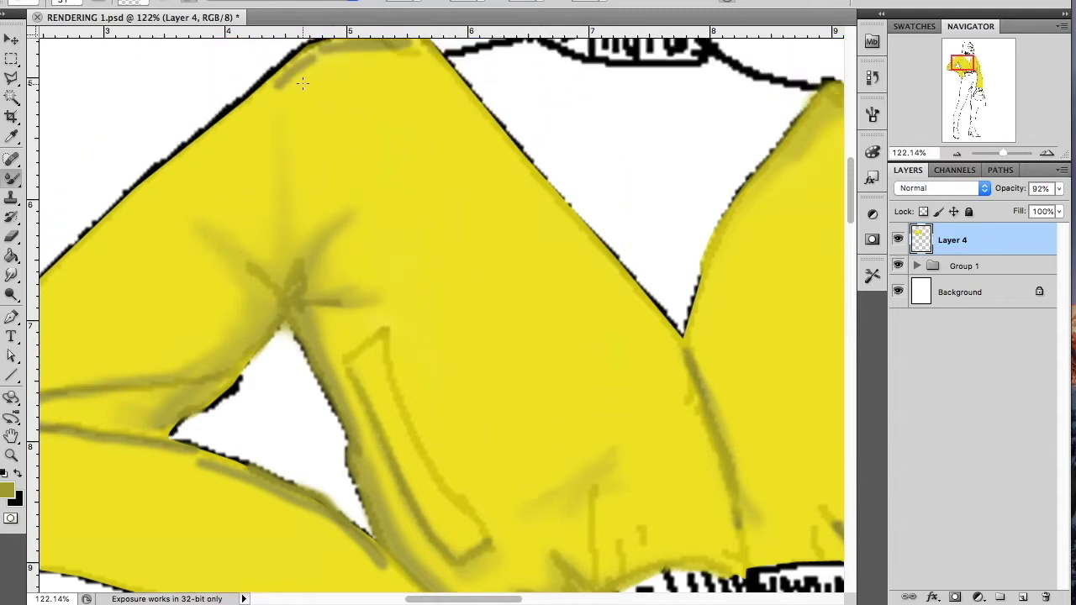
mouse_move(311, 100)
mouse_down()
mouse_move(193, 147)
mouse_move(101, 210)
mouse_up()
scroll(303, 130, up, 3)
mouse_move(277, 156)
mouse_down()
mouse_move(343, 112)
mouse_move(439, 118)
mouse_move(196, 224)
mouse_move(216, 241)
mouse_up()
scroll(216, 240, down, 3)
scroll(477, 567, right, 1)
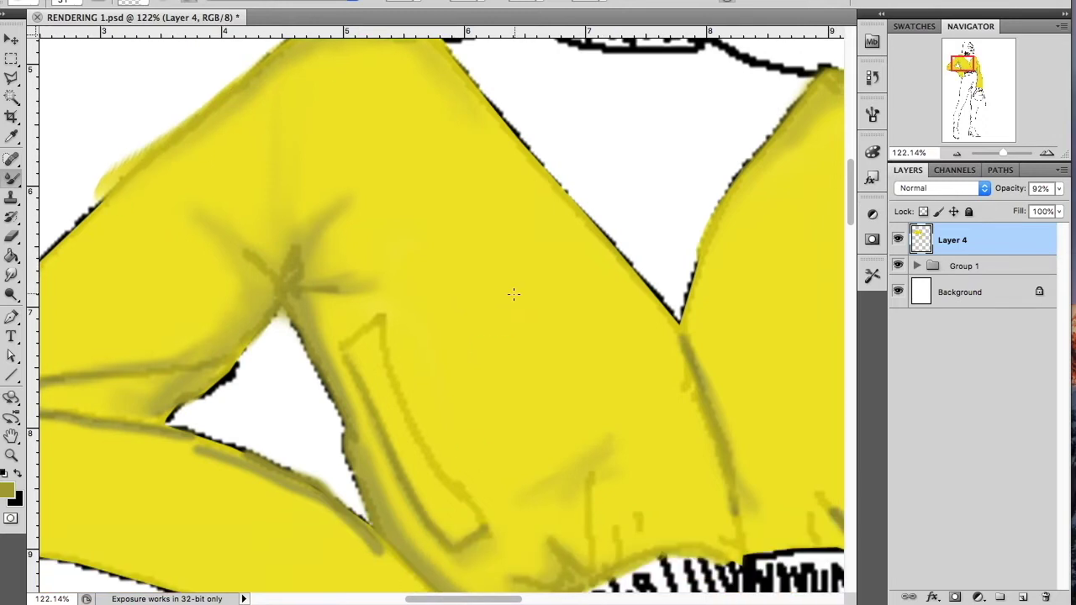
scroll(513, 293, down, 7)
scroll(513, 293, left, 3)
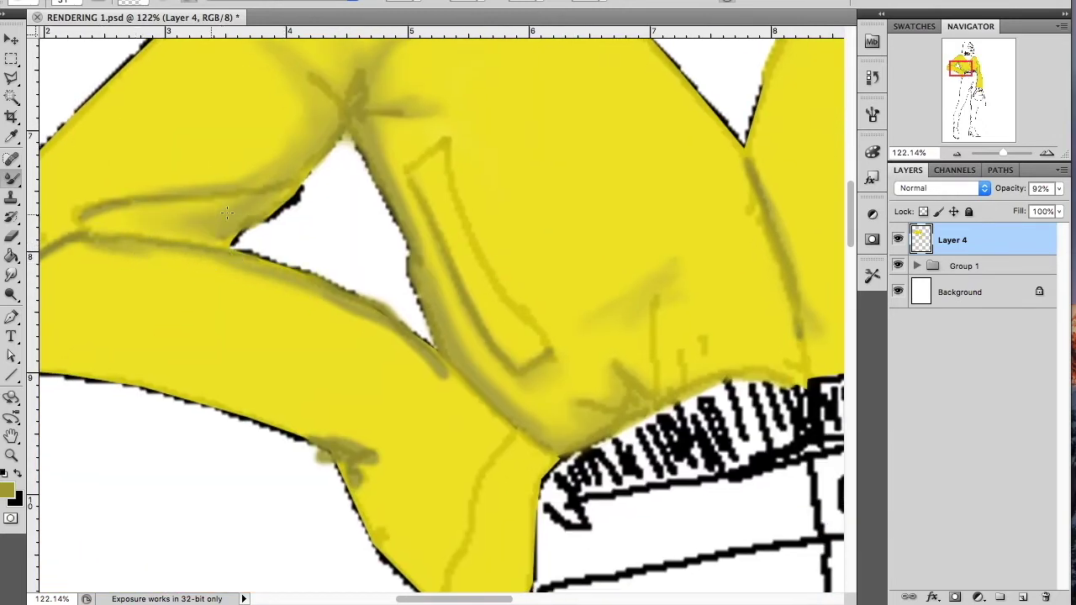
Step: Deepen the shading between the sleeve lines and along the lower edge toward the hand
drag(227, 213, 187, 228)
drag(396, 337, 547, 468)
mouse_move(403, 332)
mouse_down()
mouse_move(311, 286)
mouse_move(143, 246)
mouse_up()
scroll(798, 473, left, 10)
scroll(798, 473, down, 2)
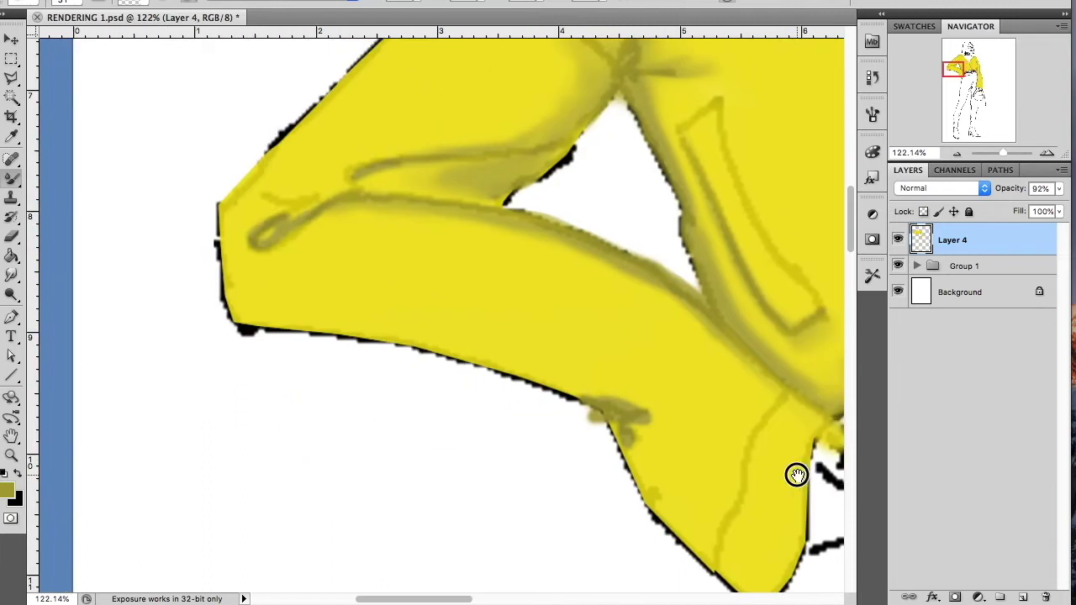
Step: Blend the dark marks on the lower edge and by the triangle gap, then view the whole figure
mouse_move(639, 458)
mouse_down()
mouse_move(630, 420)
mouse_move(685, 410)
mouse_move(538, 388)
mouse_up()
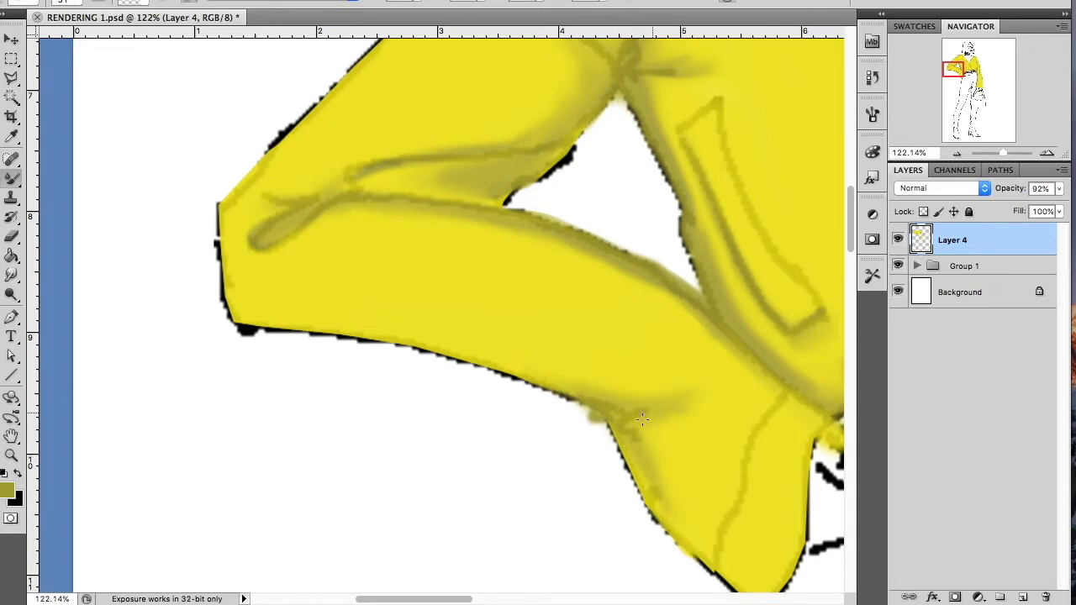
scroll(589, 403, up, 2)
scroll(543, 363, up, 4)
drag(679, 391, 662, 307)
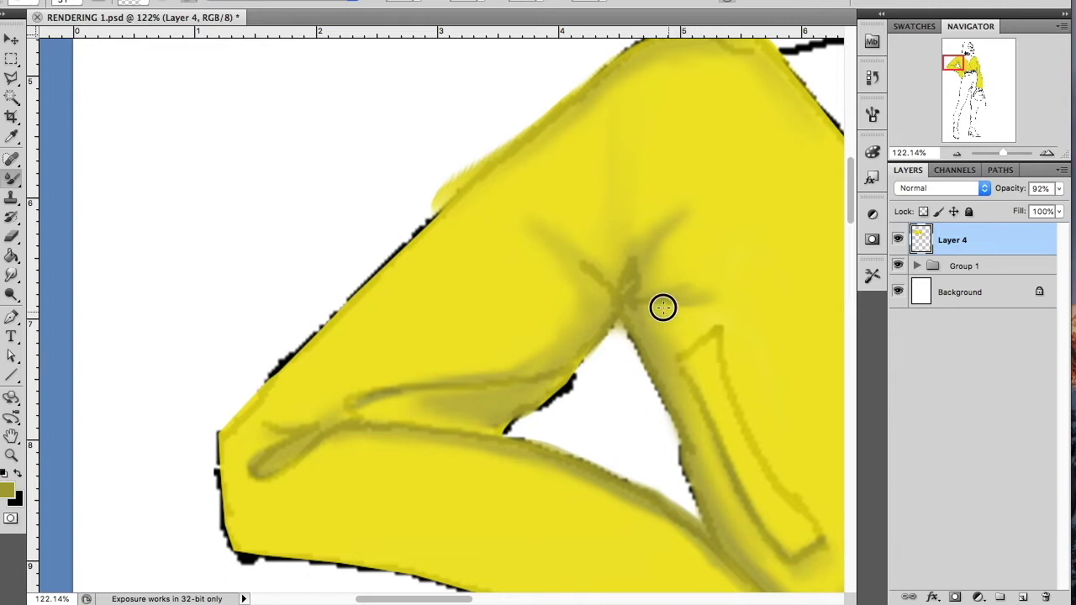
scroll(777, 403, down, 4)
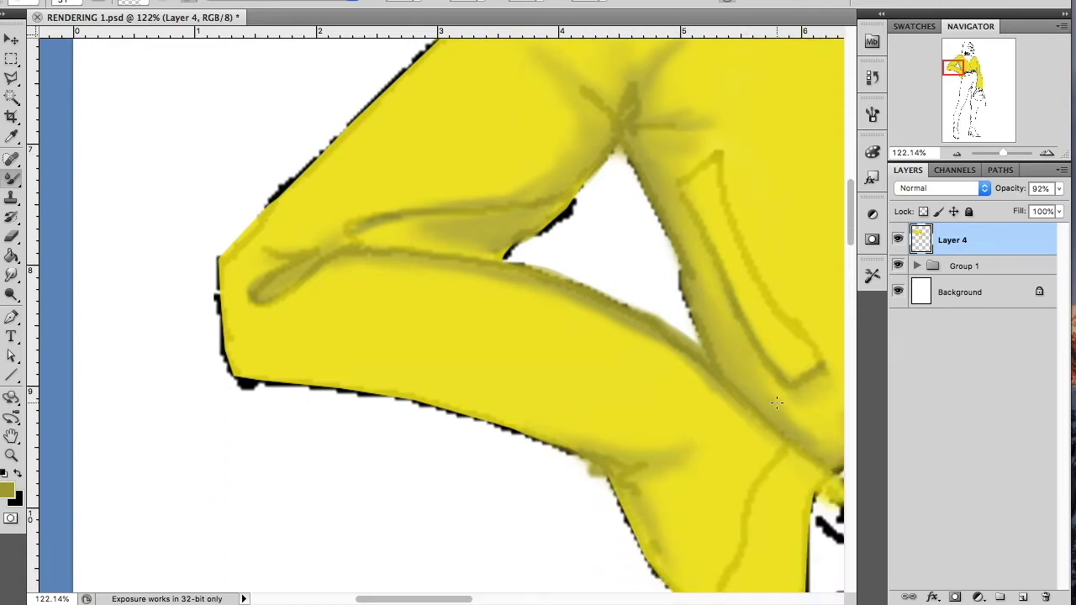
mouse_move(1013, 155)
mouse_down()
mouse_move(997, 149)
mouse_move(994, 162)
mouse_up()
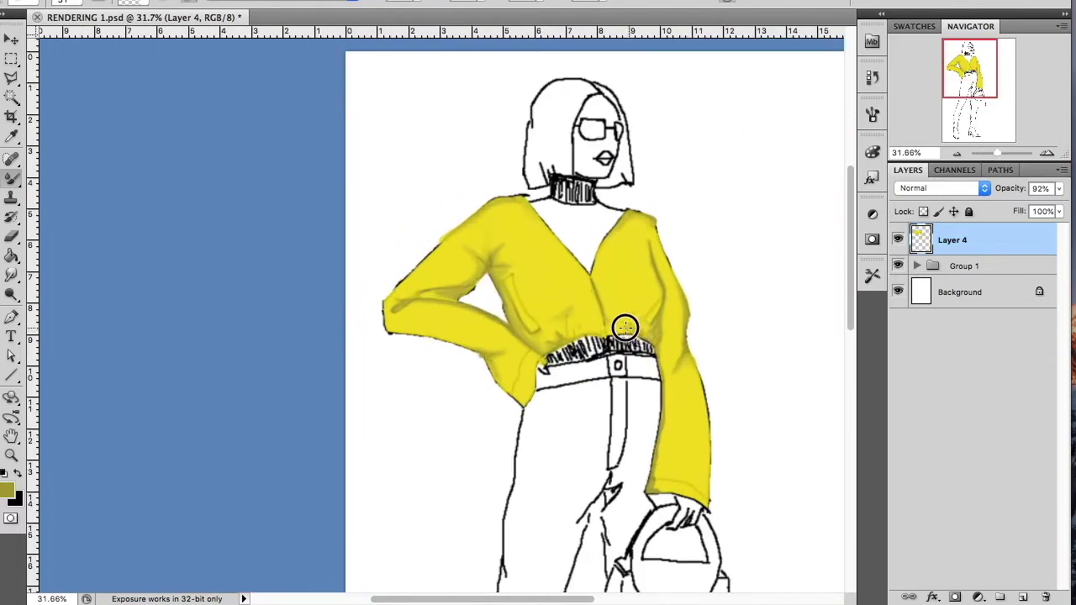
Step: Enlarge the brush to about 45 px and fill yellow gaps along the sleeve edges and waist
right_click(658, 487)
drag(728, 431, 733, 430)
key(Return)
mouse_move(660, 434)
mouse_down()
mouse_move(651, 486)
mouse_move(661, 464)
mouse_up()
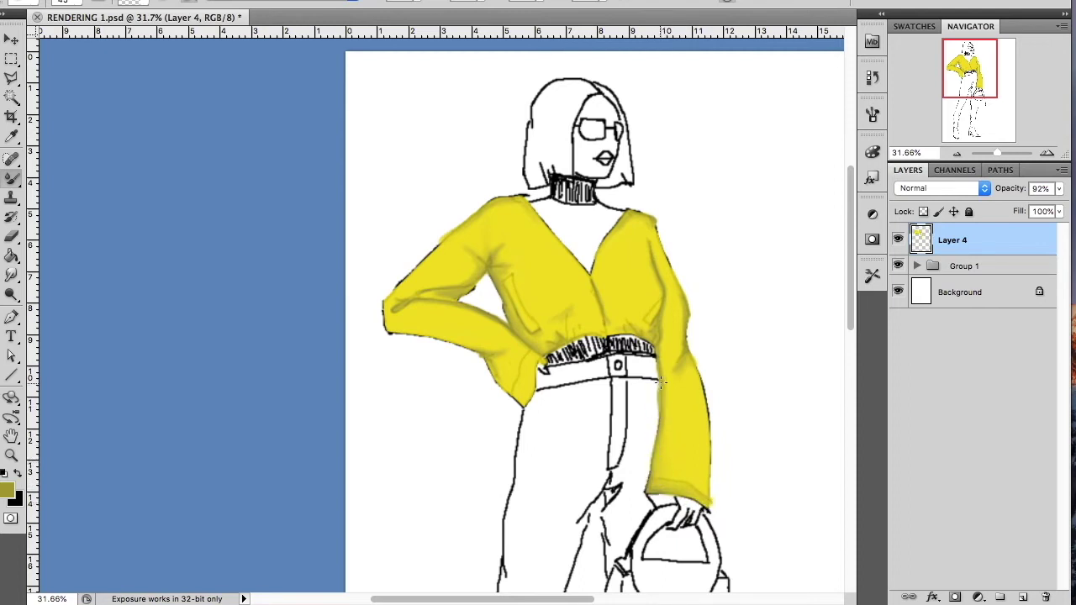
drag(685, 345, 698, 395)
drag(684, 330, 681, 295)
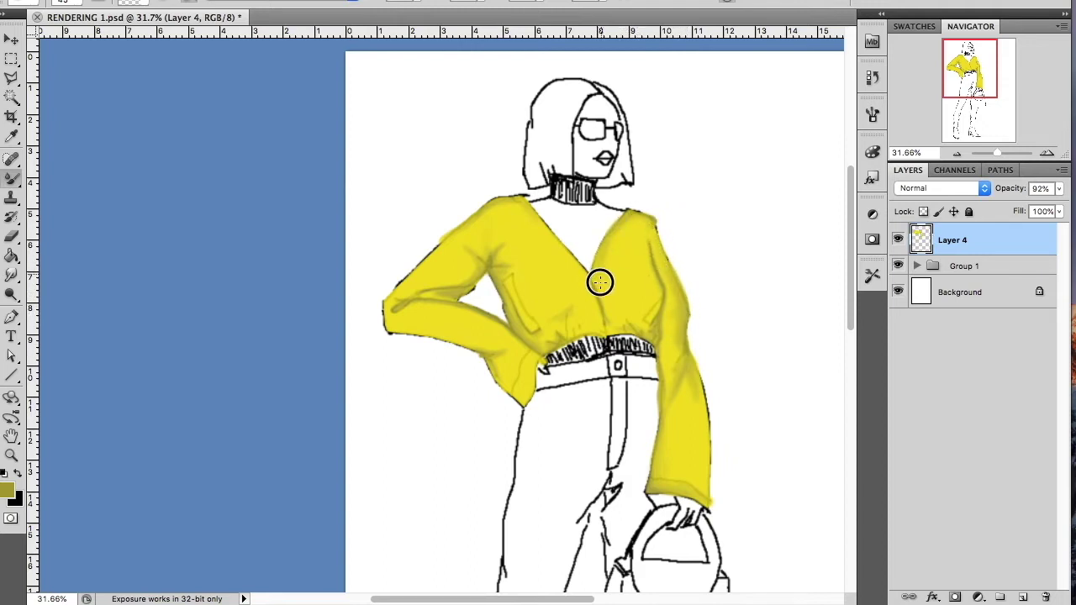
drag(614, 322, 682, 317)
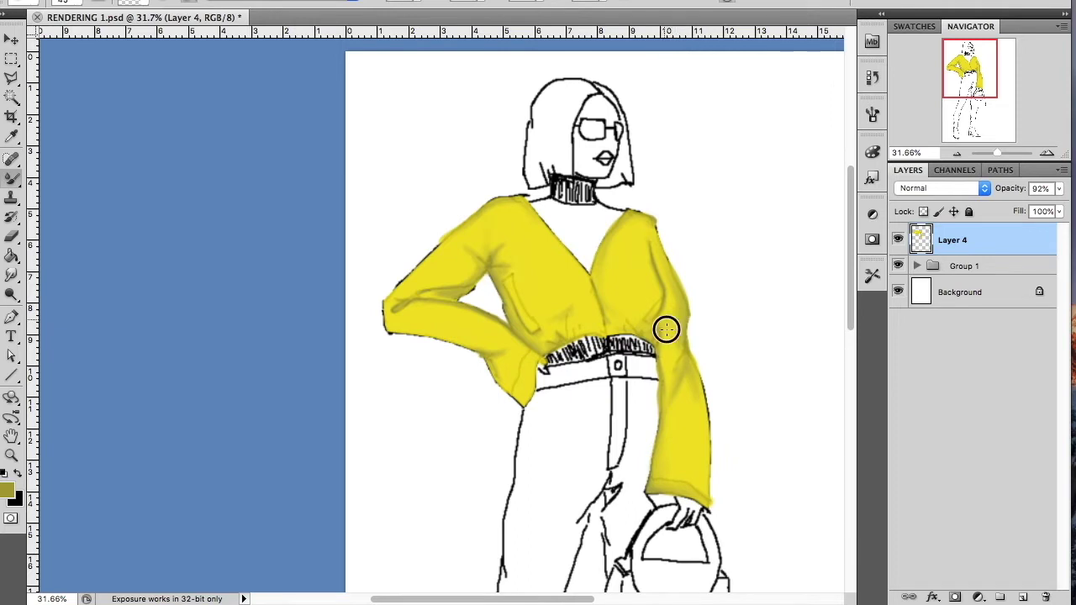
drag(522, 318, 503, 289)
Step: Add darker yellow shading on the forearm and upper sleeve, reaching the right shoulder outline
right_click(548, 334)
key(Return)
drag(434, 304, 490, 326)
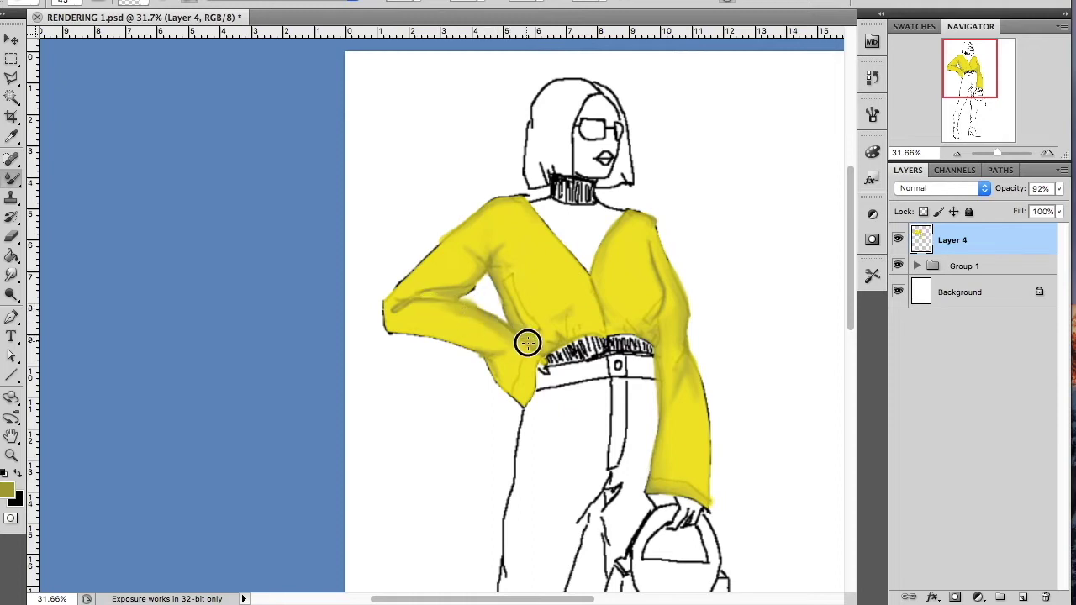
drag(440, 293, 486, 252)
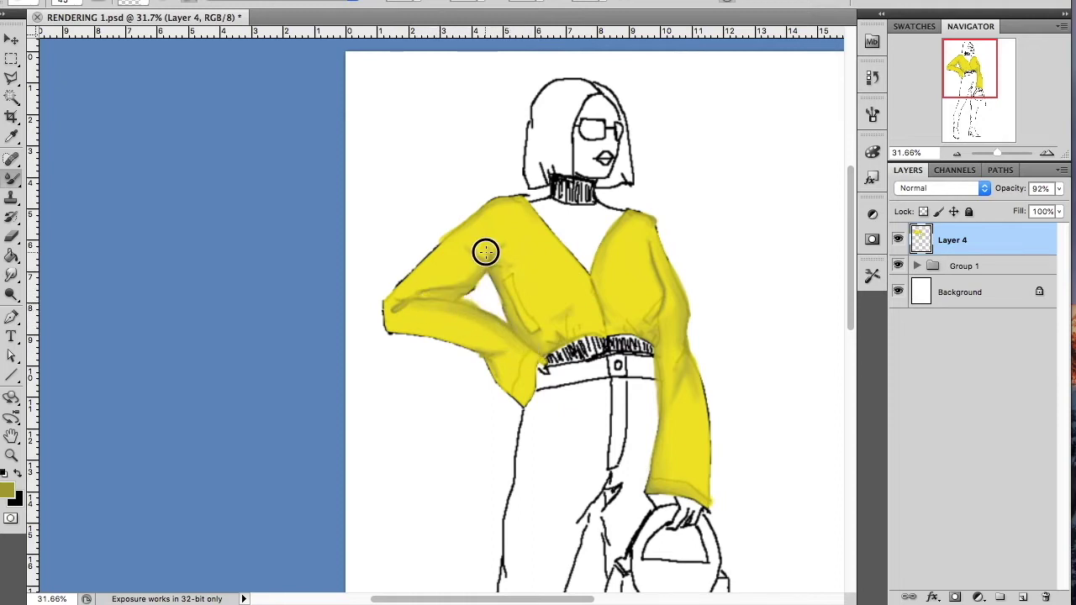
mouse_move(650, 239)
mouse_down()
mouse_move(655, 262)
mouse_move(611, 244)
mouse_up()
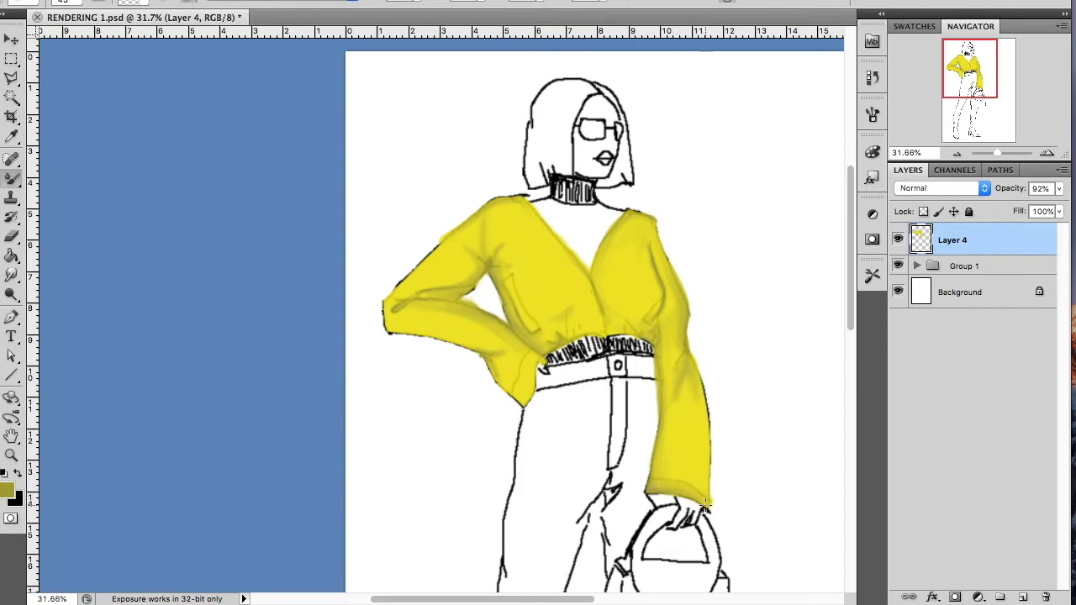
Step: Set Layer 4 opacity to 100%
click(1059, 188)
drag(1045, 213, 1065, 214)
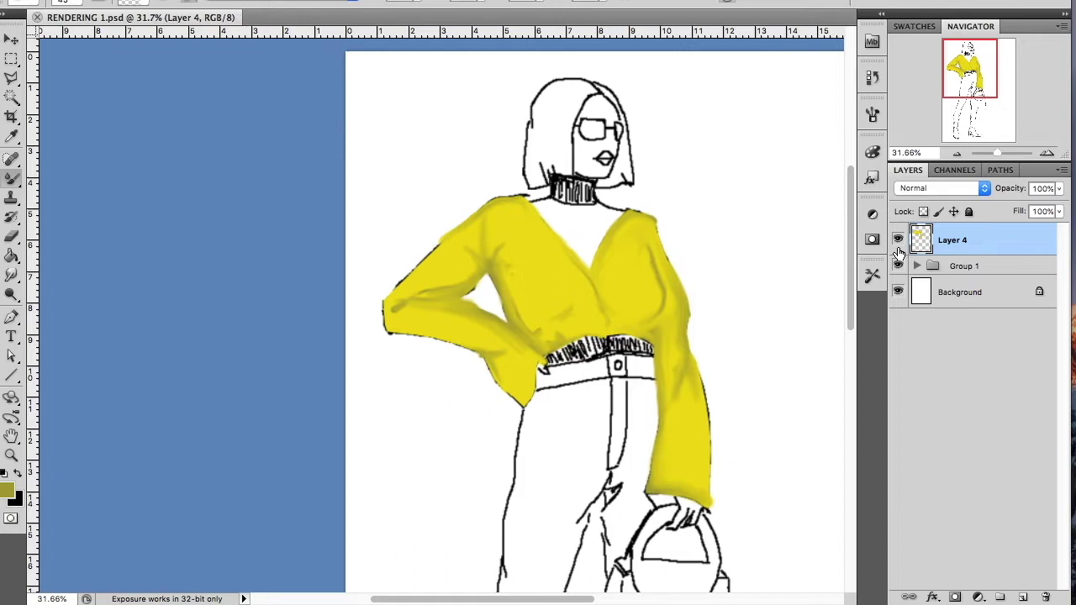
click(1059, 188)
Step: Set Layer 4 opacity to 88% and zoom in on the neck area
drag(1048, 207, 1036, 207)
drag(997, 153, 1005, 154)
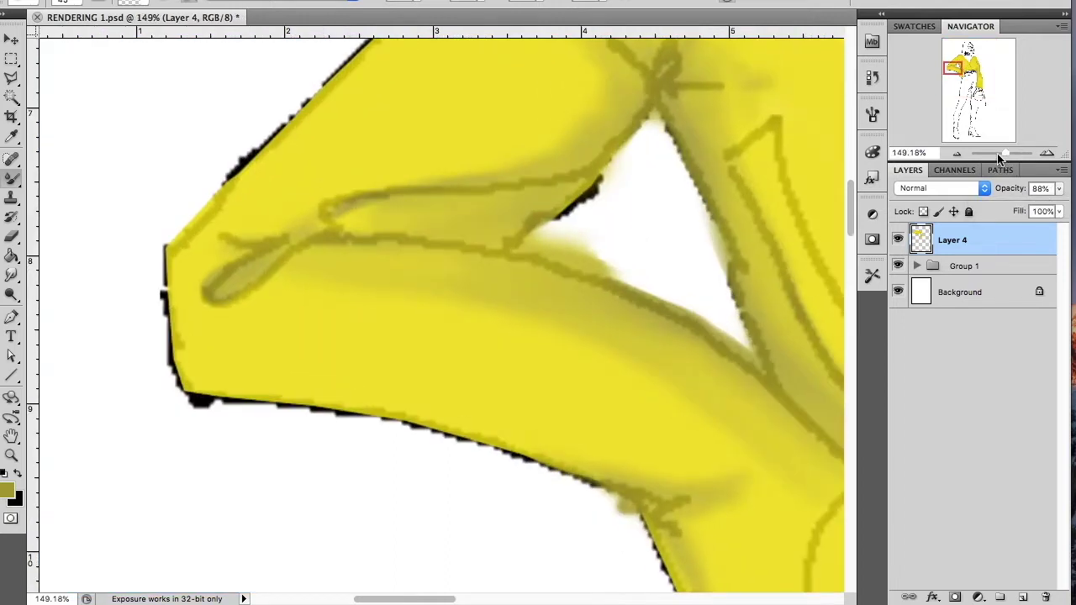
drag(953, 67, 965, 57)
Step: Erase yellow spill along the neckline, shirt edge and right shoulder outline
key(e)
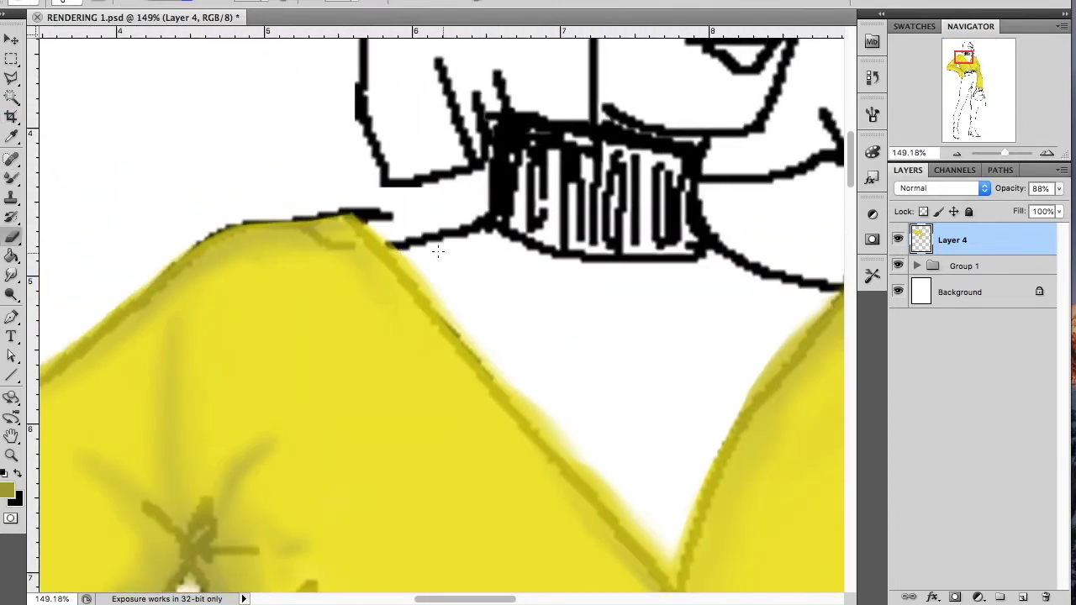
drag(427, 282, 365, 221)
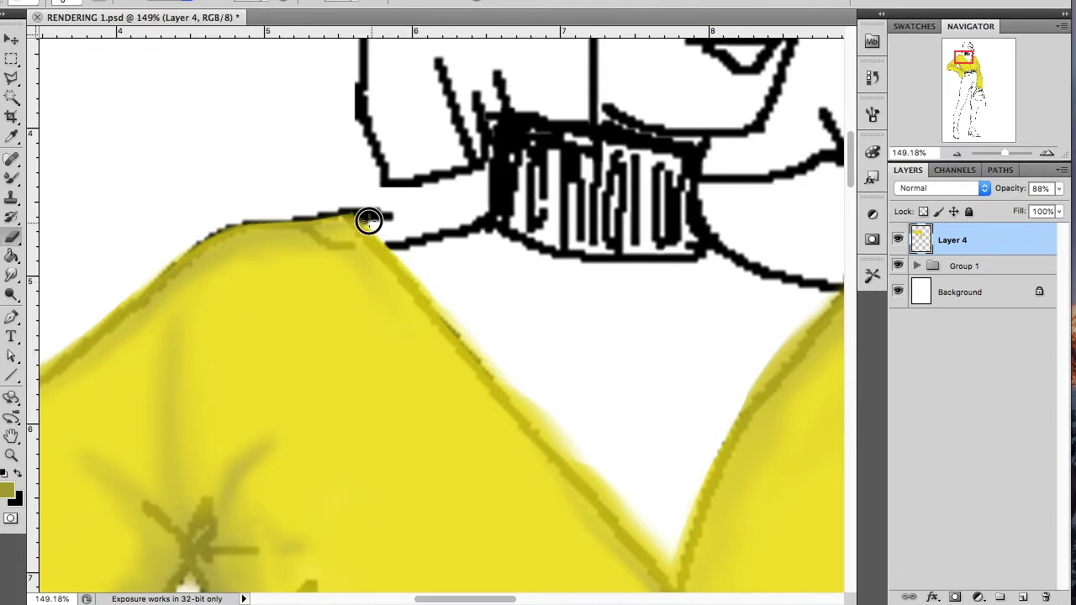
mouse_move(463, 328)
mouse_down()
mouse_move(665, 564)
mouse_move(654, 541)
mouse_move(670, 560)
mouse_move(707, 462)
mouse_move(678, 522)
mouse_up()
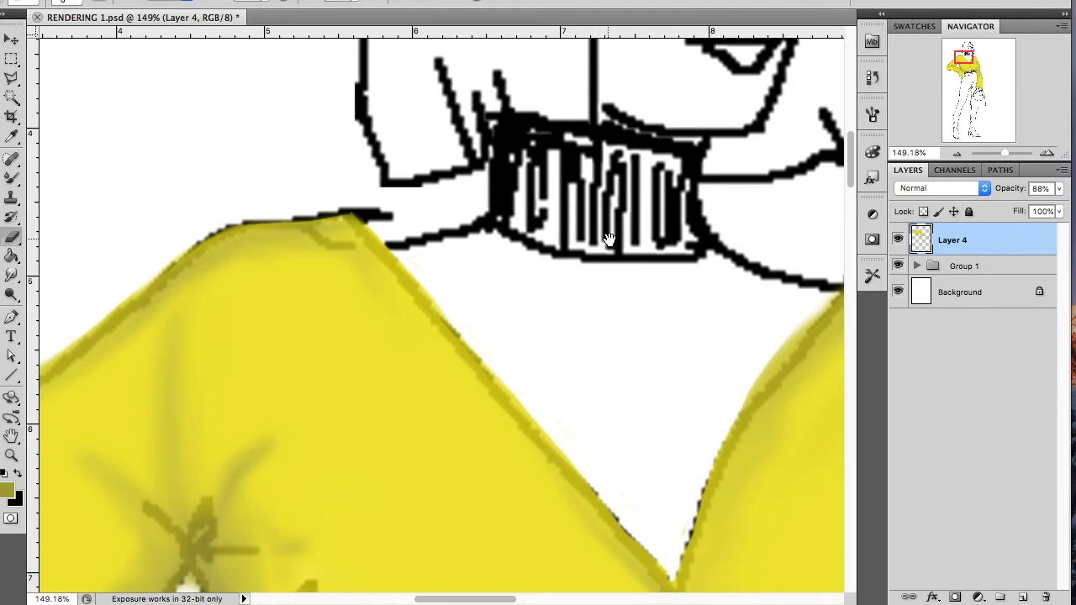
drag(609, 240, 449, 252)
mouse_move(587, 395)
mouse_down()
mouse_move(675, 303)
mouse_move(672, 284)
mouse_up()
mouse_move(639, 343)
mouse_down()
mouse_move(665, 291)
mouse_move(769, 300)
mouse_up()
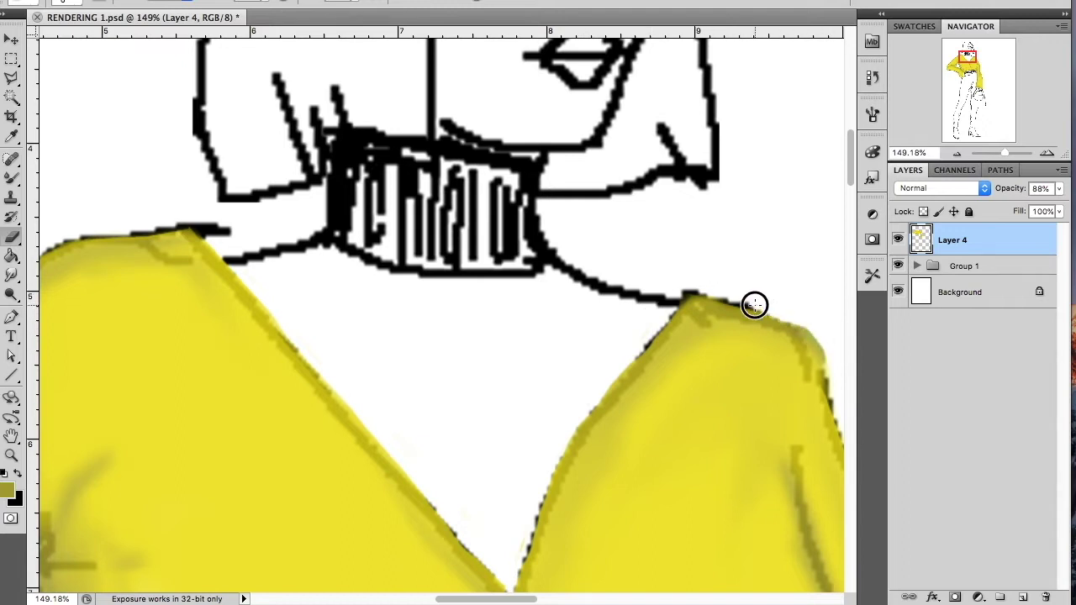
Step: Erase the remaining yellow spill near the right shoulder edge
drag(969, 66, 975, 73)
mouse_move(643, 319)
mouse_down()
mouse_move(629, 283)
mouse_move(677, 391)
mouse_up()
scroll(714, 463, down, 10)
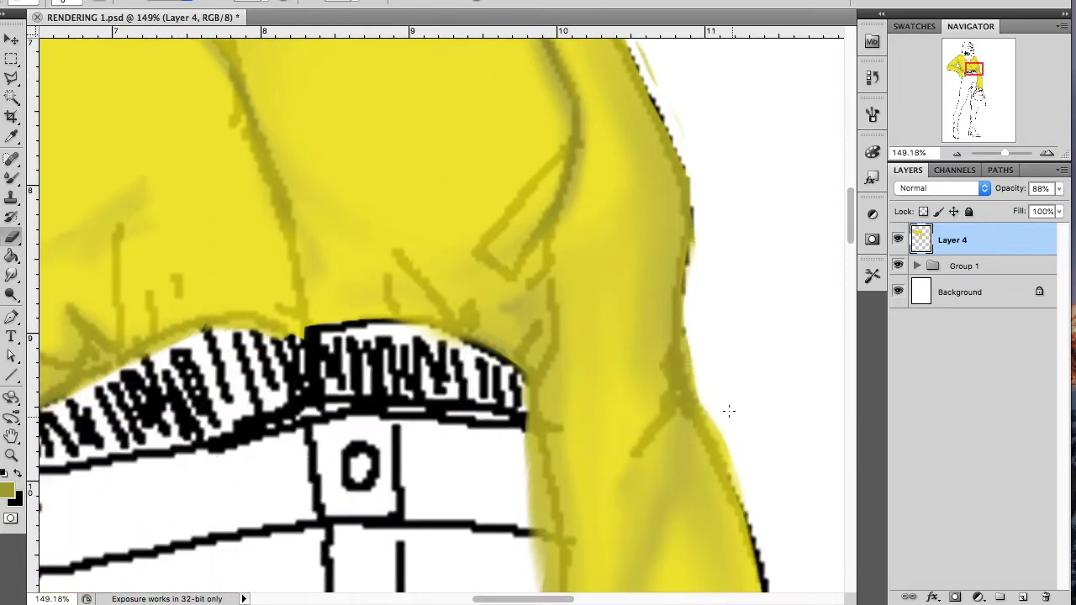
mouse_move(733, 337)
mouse_down()
mouse_move(698, 254)
mouse_move(728, 292)
mouse_up()
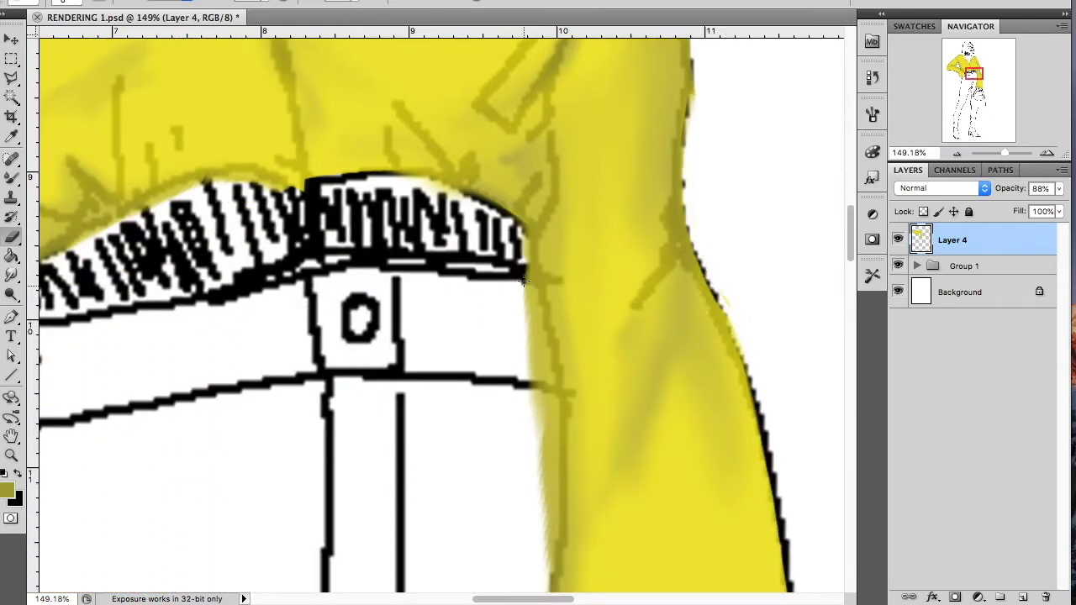
drag(526, 239, 536, 370)
Step: Set the eraser to size 14 and clean yellow off the sleeve's inner edge and waistband
right_click(503, 351)
text(14)
key(Return)
mouse_move(517, 330)
mouse_down()
mouse_move(540, 482)
mouse_move(544, 401)
mouse_move(513, 244)
mouse_up()
scroll(421, 336, down, 1)
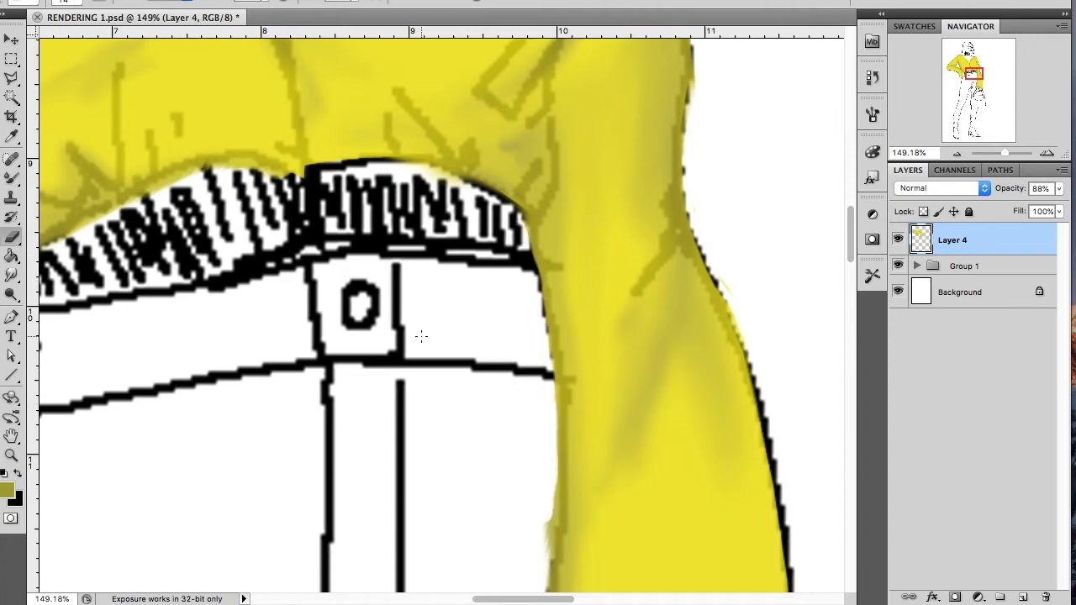
mouse_move(299, 178)
mouse_down()
mouse_move(248, 166)
mouse_move(120, 197)
mouse_move(76, 222)
mouse_up()
scroll(253, 252, left, 5)
mouse_move(383, 239)
mouse_down()
mouse_move(317, 284)
mouse_move(336, 303)
mouse_up()
Step: Trim yellow off the sleeve's lower-left edge, then zoom out to the top and collar
scroll(356, 373, down, 3)
scroll(288, 257, right, 5)
scroll(288, 257, down, 3)
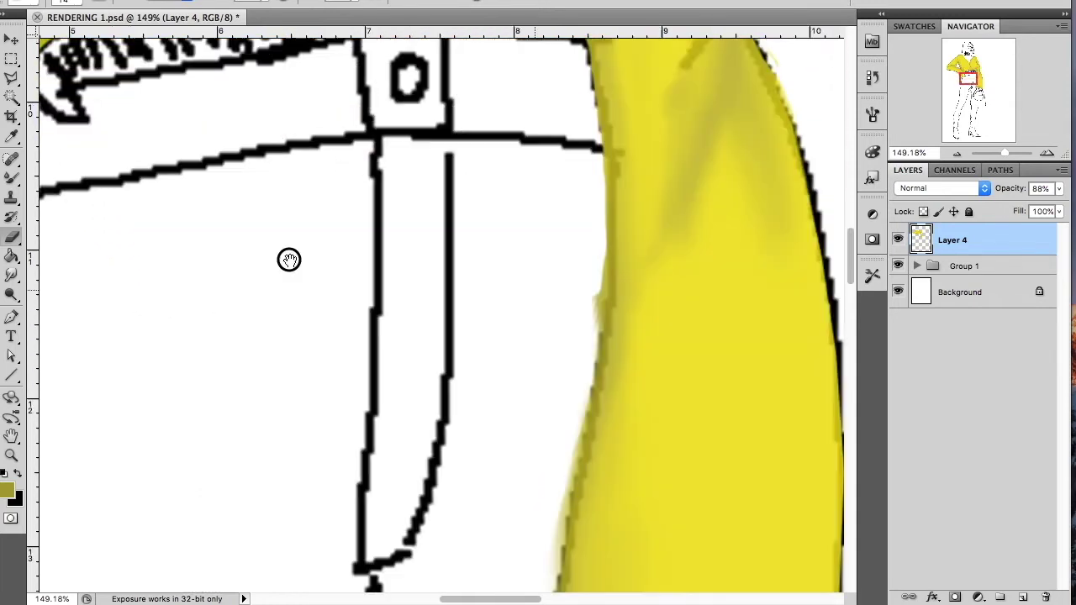
scroll(277, 246, right, 1)
drag(490, 560, 532, 326)
scroll(532, 326, down, 3)
drag(485, 446, 818, 457)
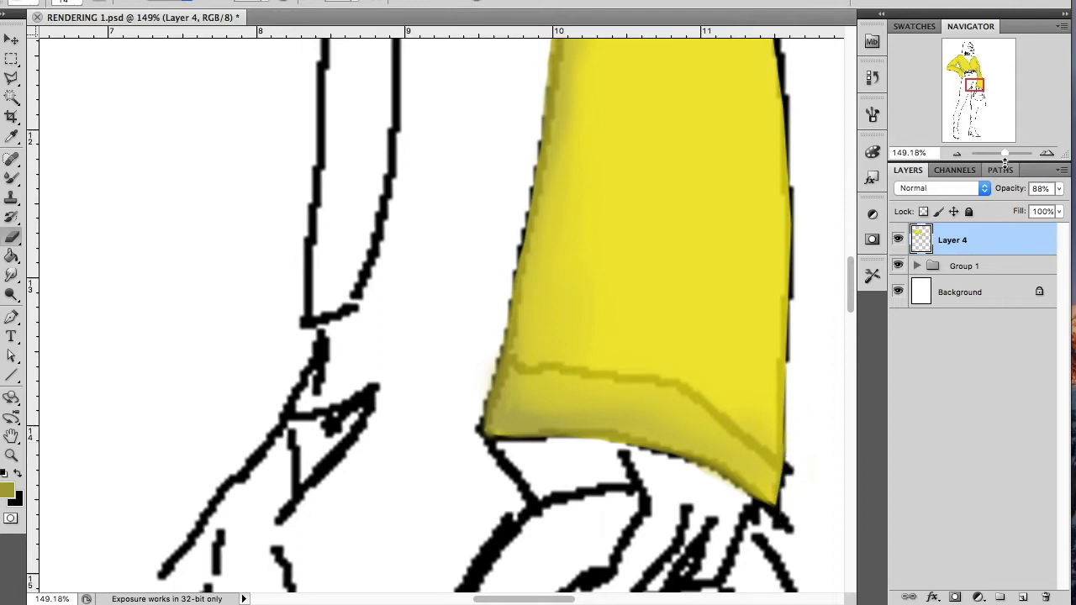
drag(1005, 153, 1001, 154)
drag(984, 84, 977, 68)
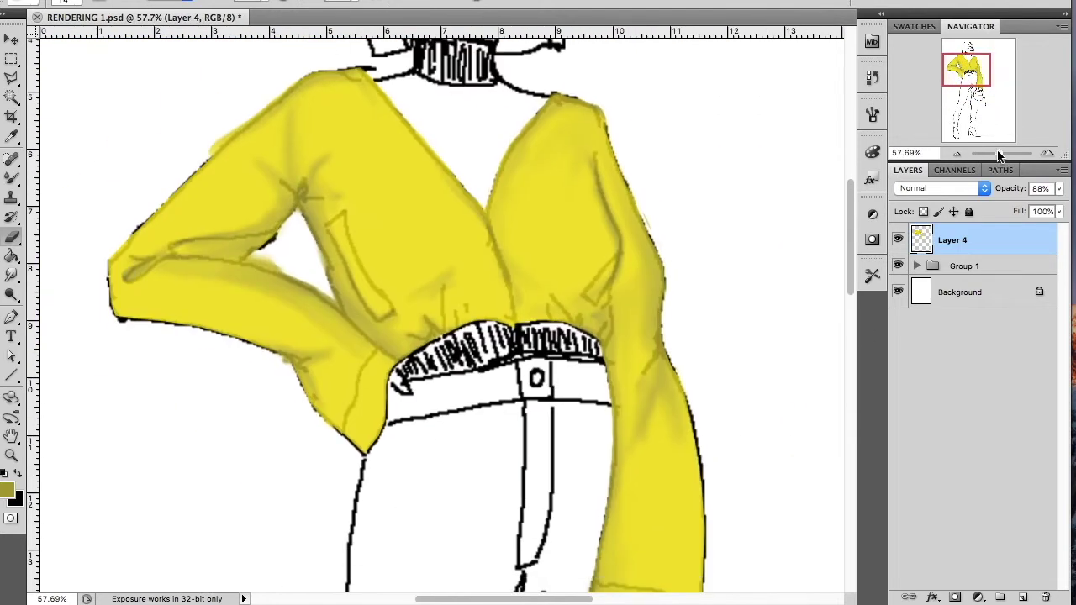
Step: Erase yellow below the jacket's lower outline and inside the white arm-body gap
drag(999, 154, 1004, 154)
drag(303, 396, 240, 370)
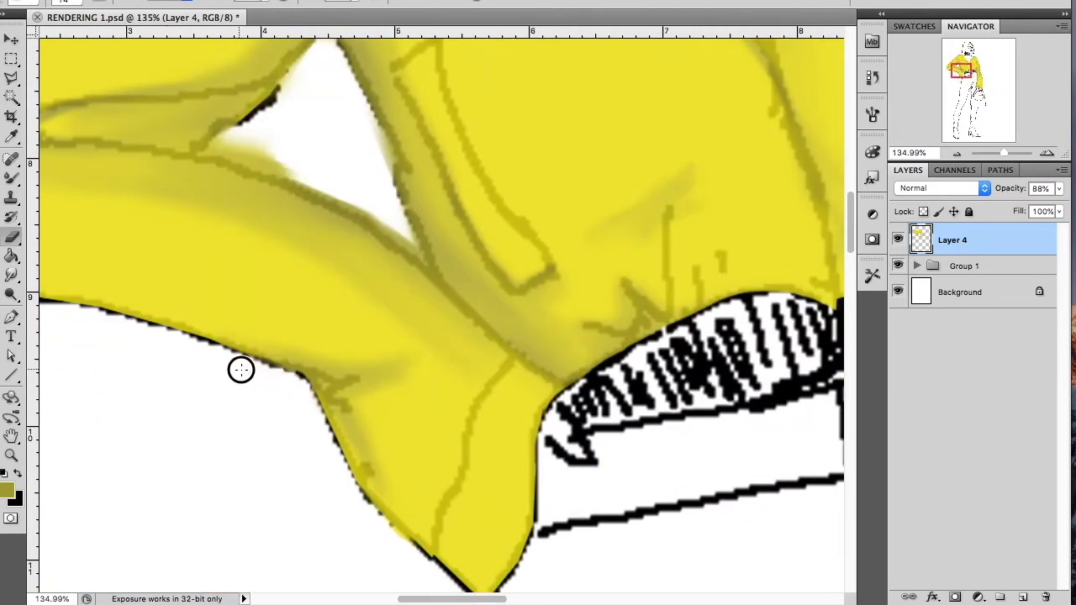
mouse_move(254, 138)
mouse_down()
mouse_move(272, 170)
mouse_move(267, 117)
mouse_move(262, 132)
mouse_move(386, 225)
mouse_up()
scroll(336, 168, up, 2)
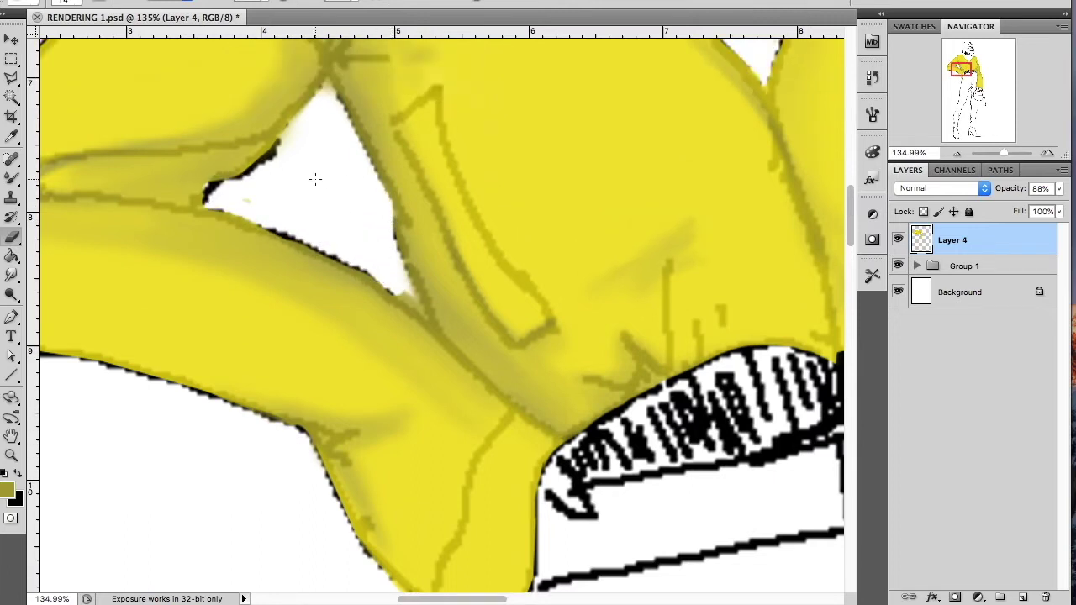
scroll(315, 176, up, 3)
right_click(364, 294)
key(Return)
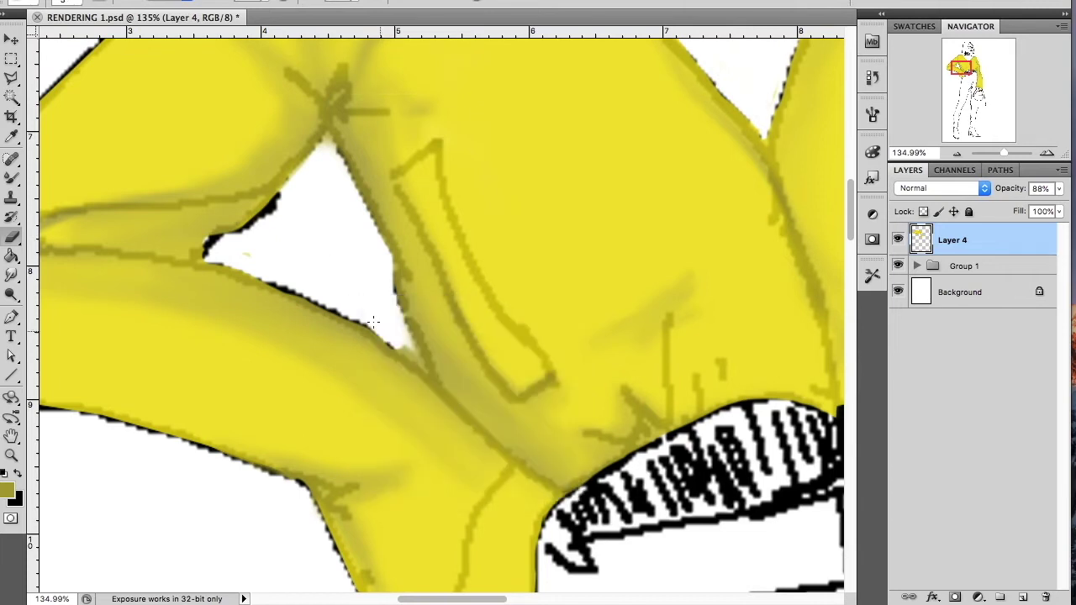
drag(422, 362, 405, 347)
Step: Set the eraser to size 20 and remove stray yellow at the shoulder's left edge
scroll(253, 269, up, 3)
scroll(240, 294, up, 2)
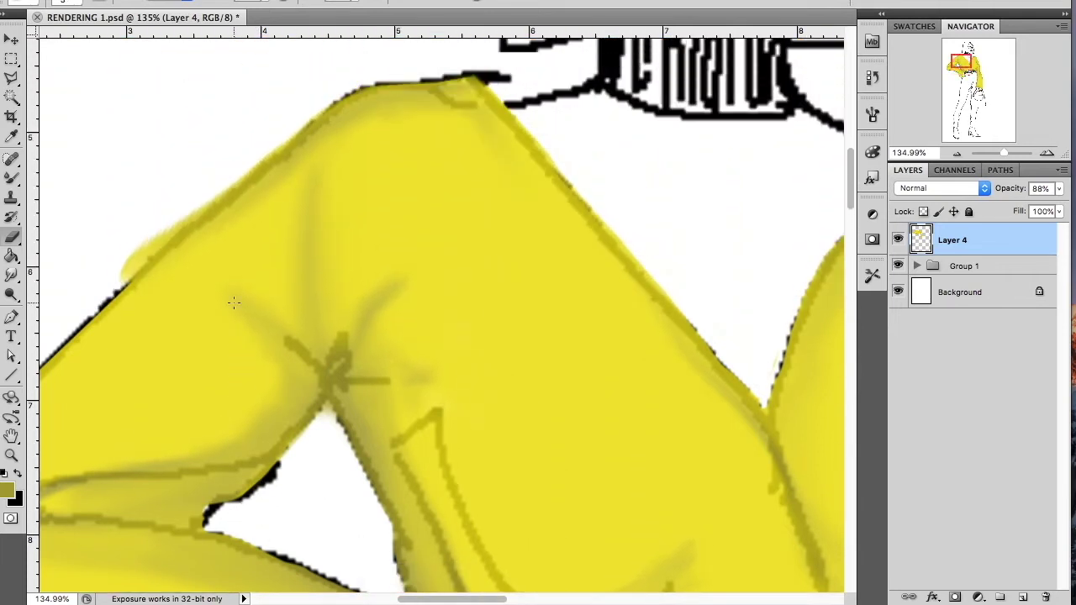
right_click(160, 227)
text(20)
key(Return)
drag(137, 245, 224, 177)
Step: Zoom out to the whole figure and set Layer 4 opacity to 100%
drag(960, 66, 956, 73)
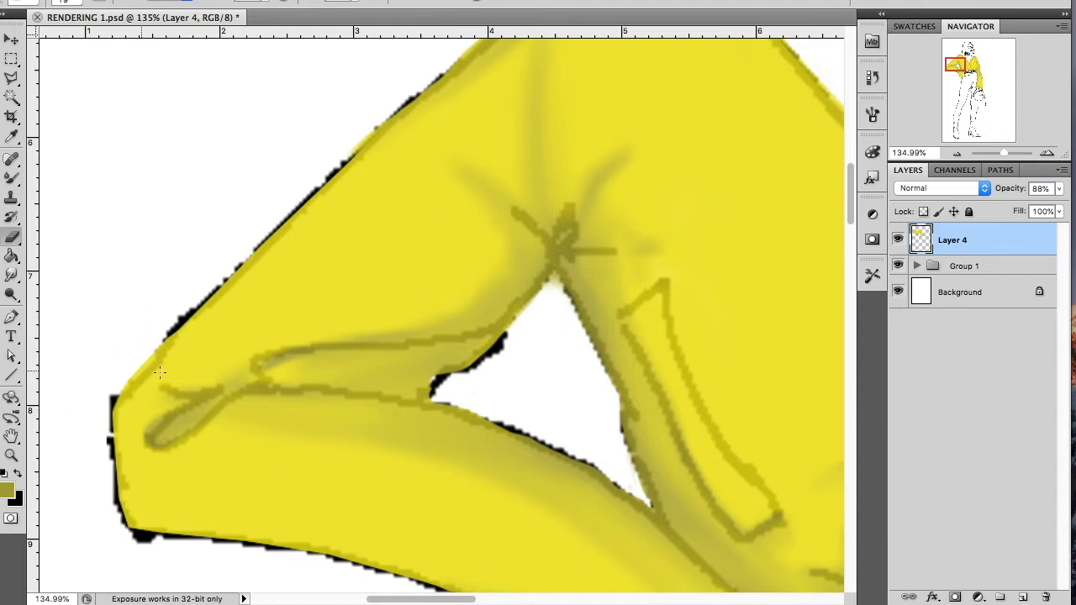
drag(994, 155, 996, 155)
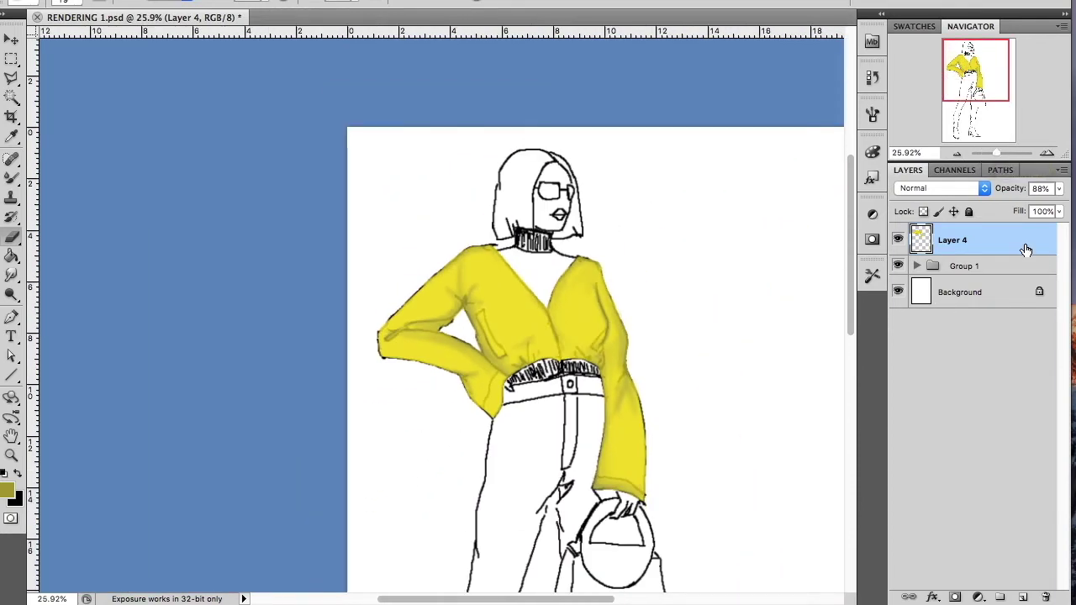
drag(1059, 188, 1044, 220)
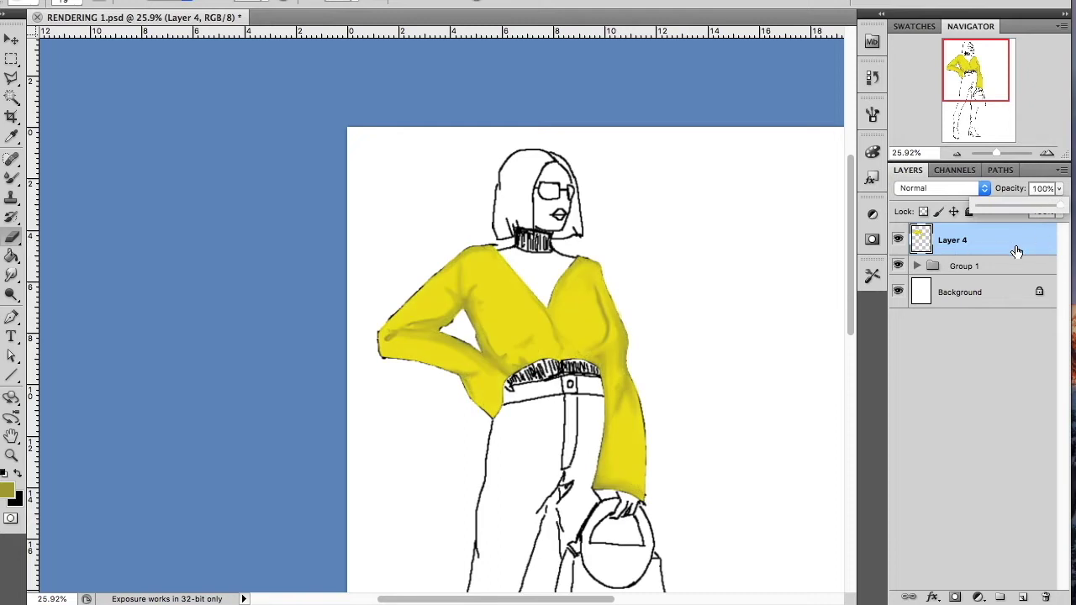
Step: Add a new layer above the yellow and lower Layer 4 opacity to 58%
click(971, 309)
click(1023, 597)
click(958, 273)
drag(1059, 189, 1024, 211)
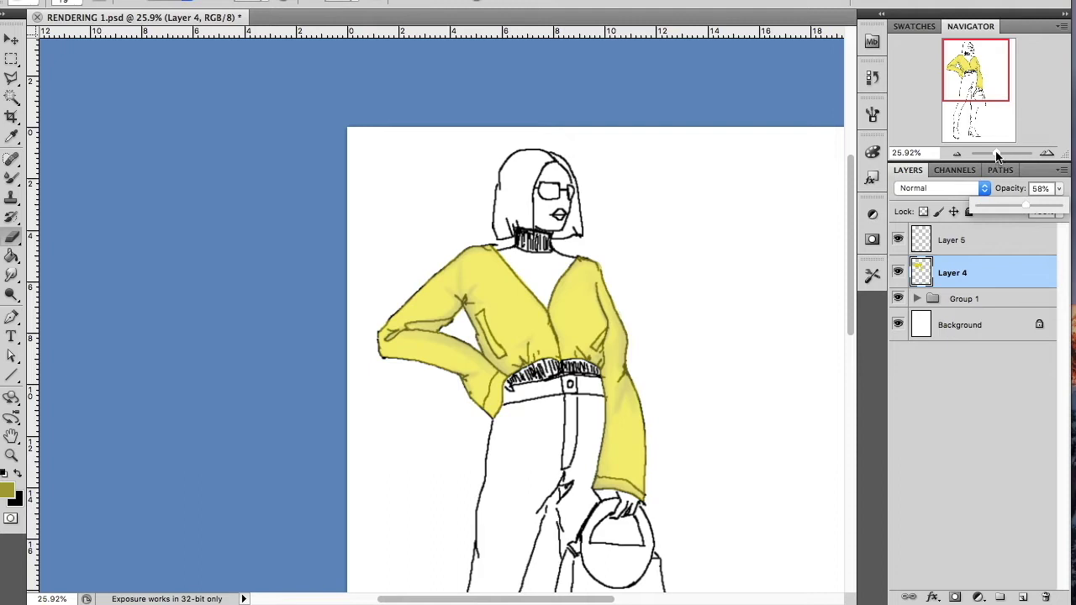
drag(997, 156, 1003, 153)
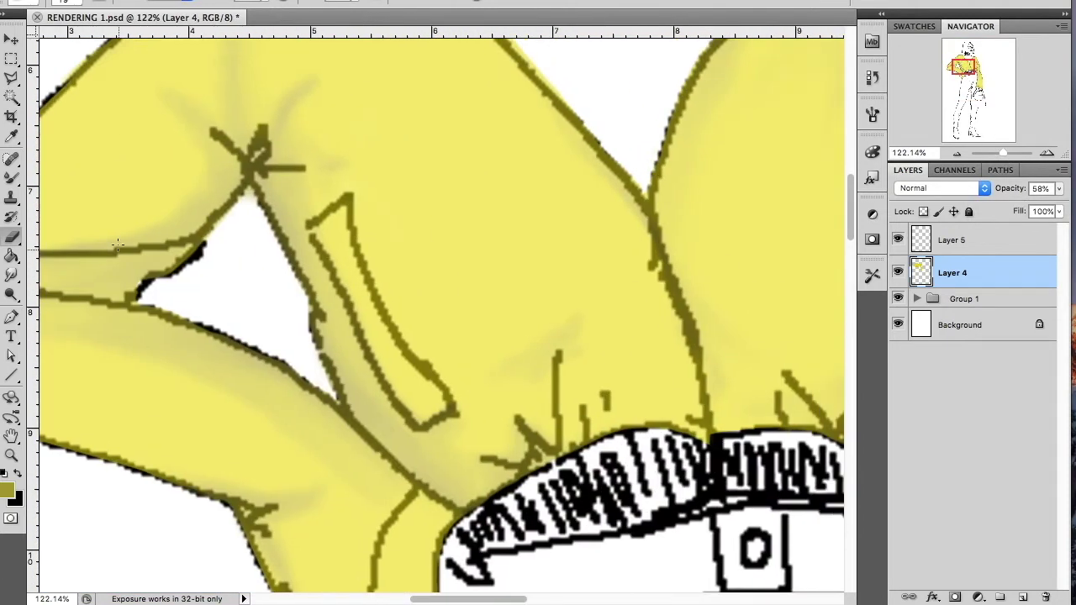
Step: Trace Polygonal Lasso selections around the left and right pocket flaps
key(l)
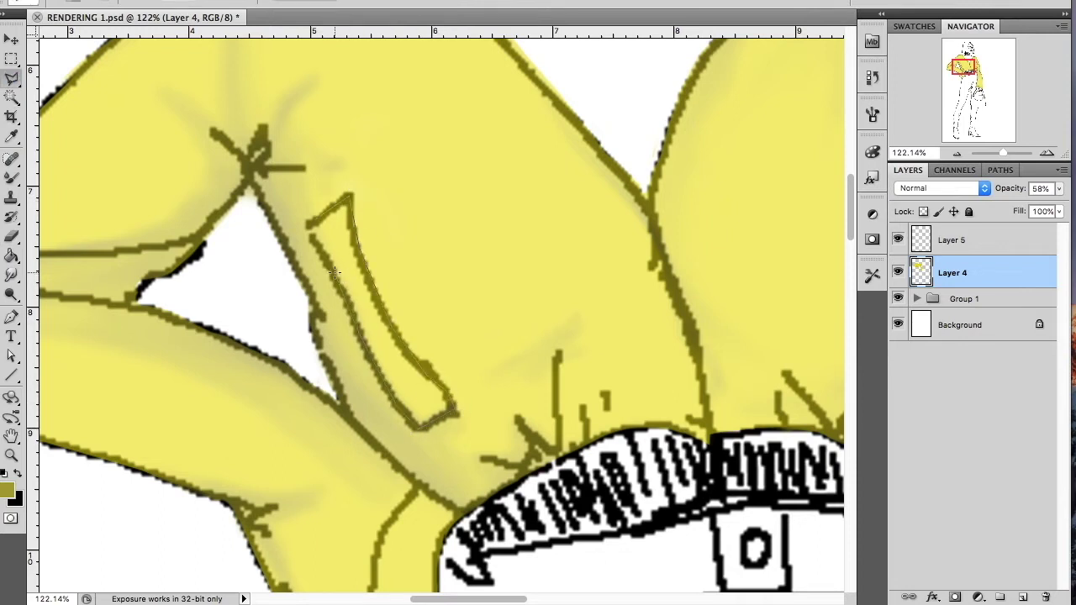
mouse_move(314, 216)
mouse_down()
mouse_move(462, 410)
mouse_move(312, 222)
mouse_up()
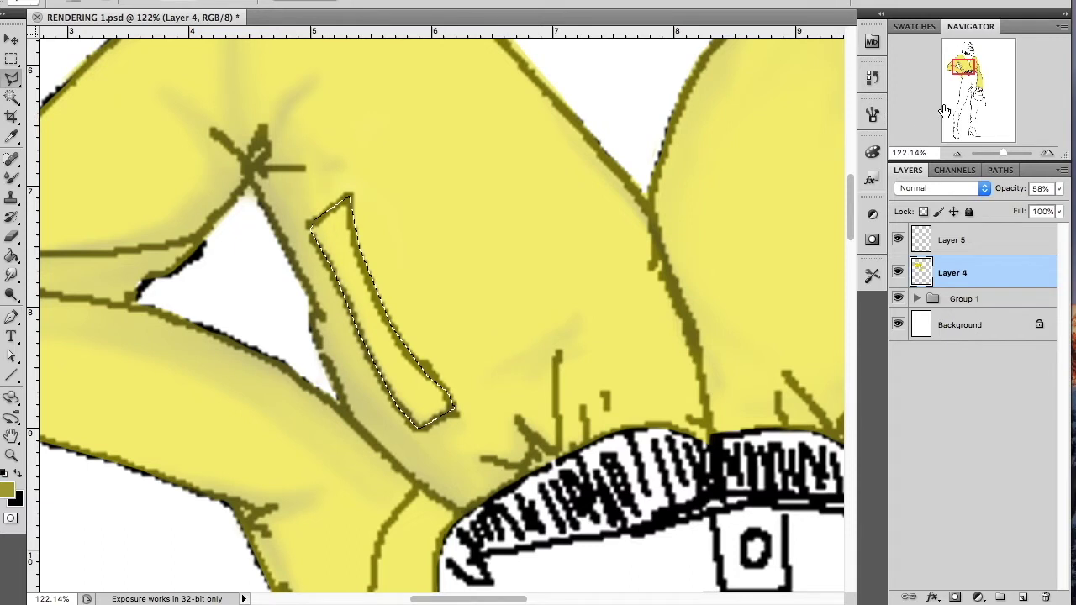
drag(991, 77, 984, 72)
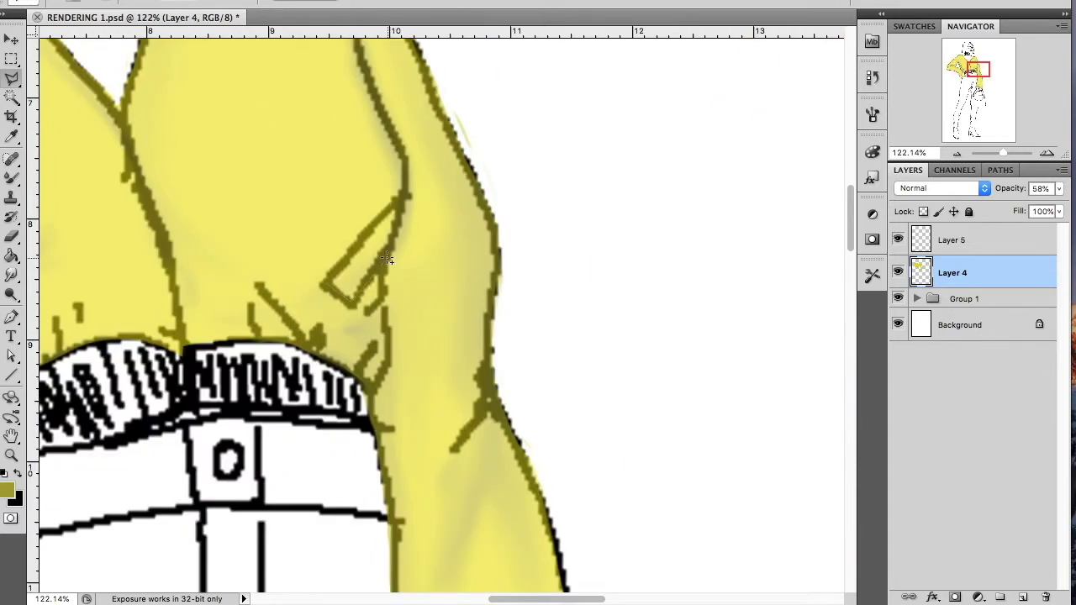
click(328, 276)
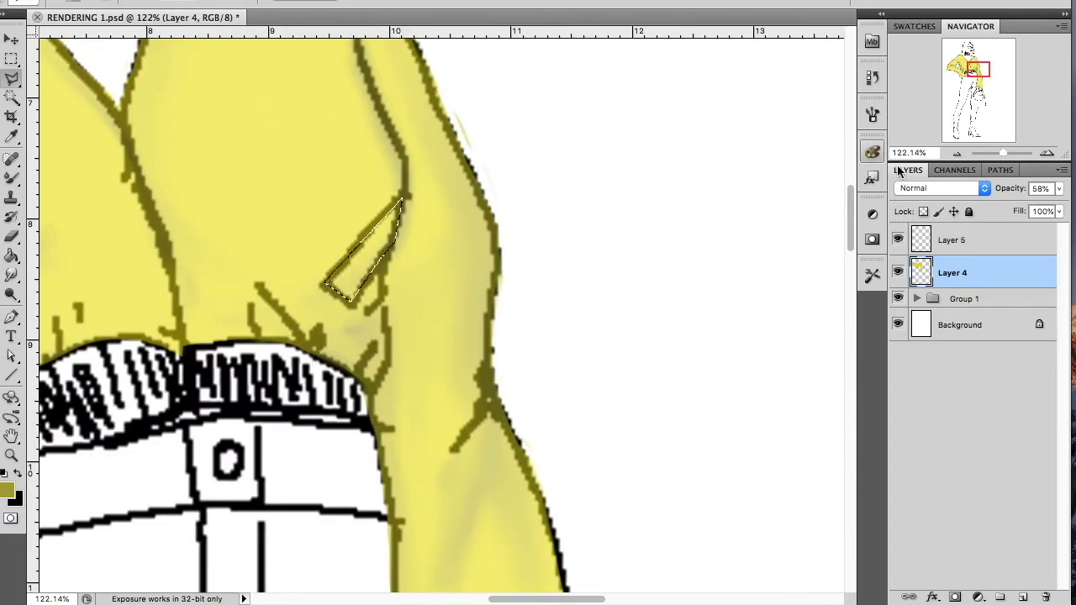
drag(1003, 153, 999, 153)
Step: Set the foreground colour to bright yellow #f2da0c and switch to the Brush
click(10, 494)
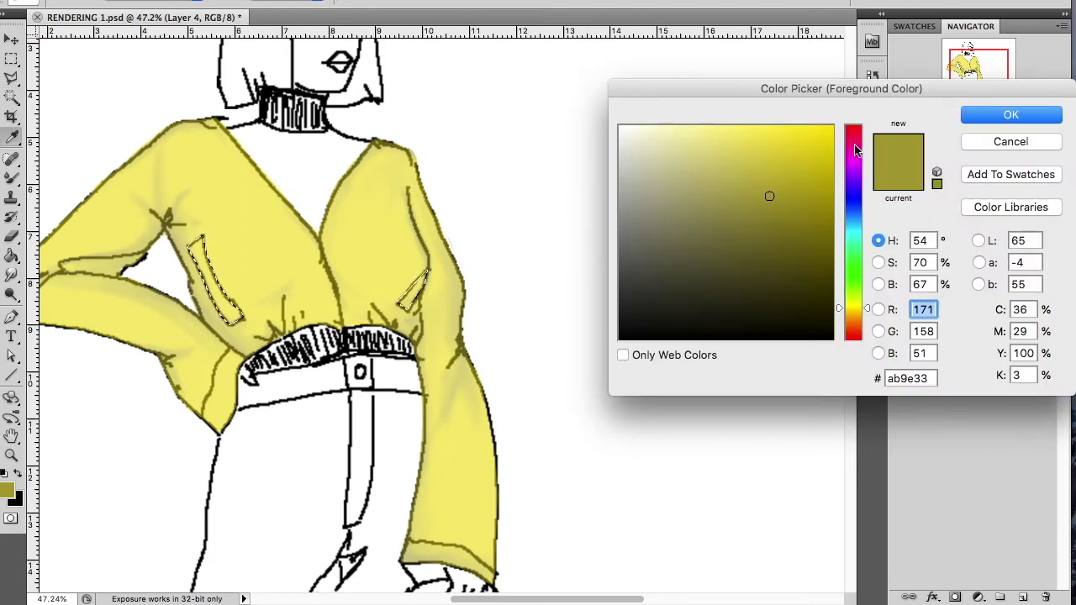
click(823, 136)
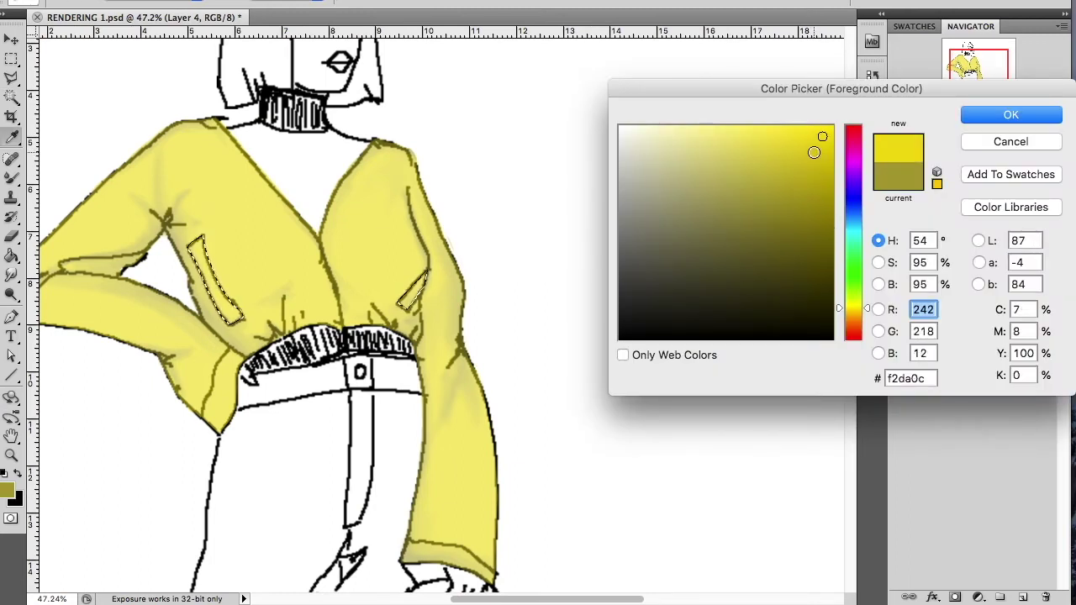
click(1011, 115)
key(b)
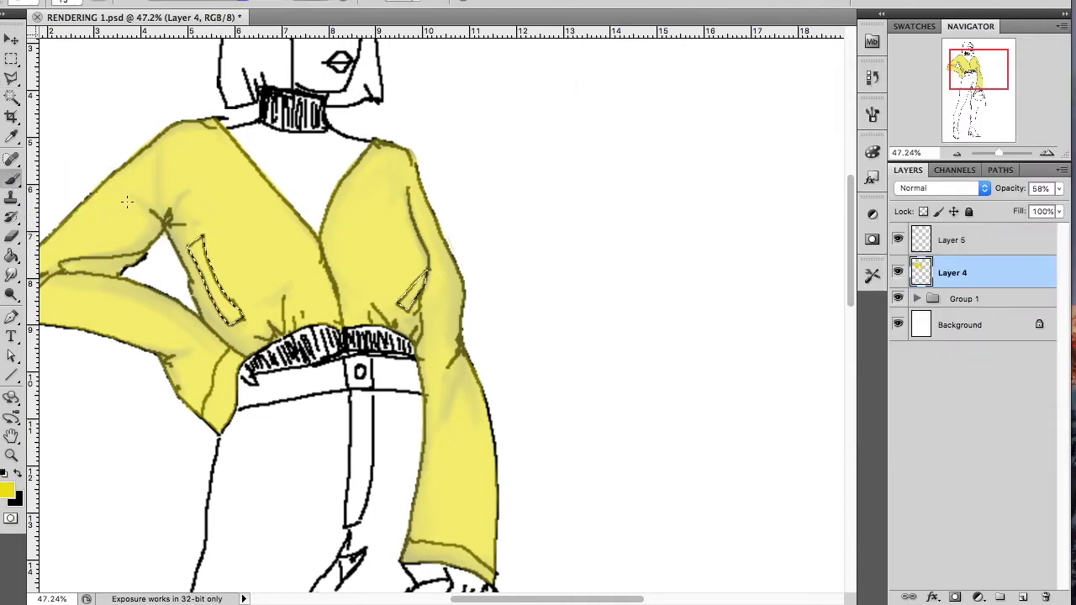
right_click(214, 281)
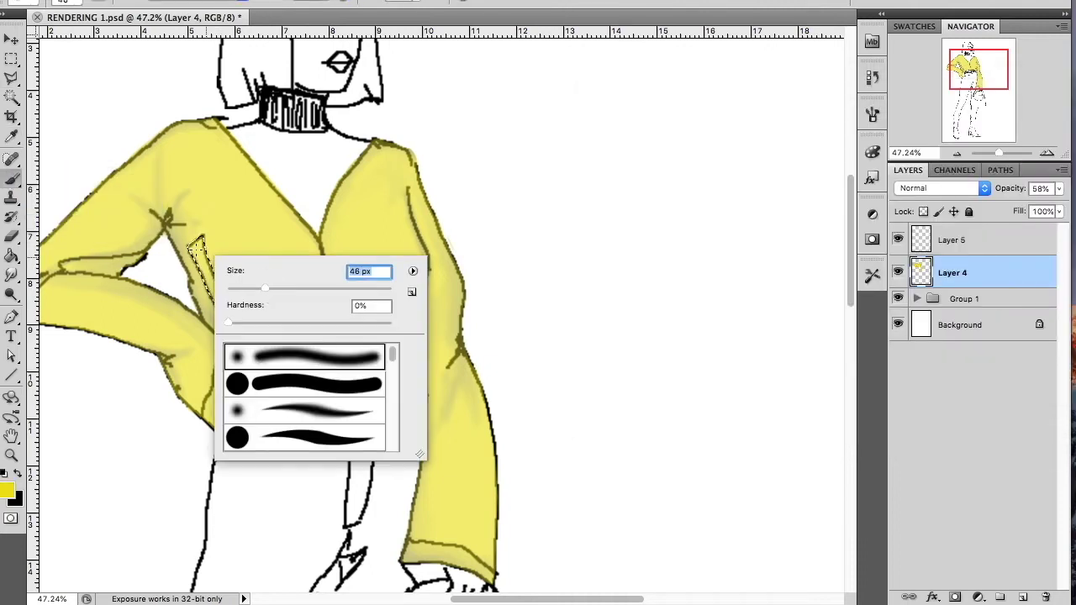
key(Return)
Step: Paint both pocket flaps yellow on Layer 5
click(966, 245)
right_click(265, 271)
key(Return)
drag(198, 245, 249, 312)
drag(405, 304, 429, 283)
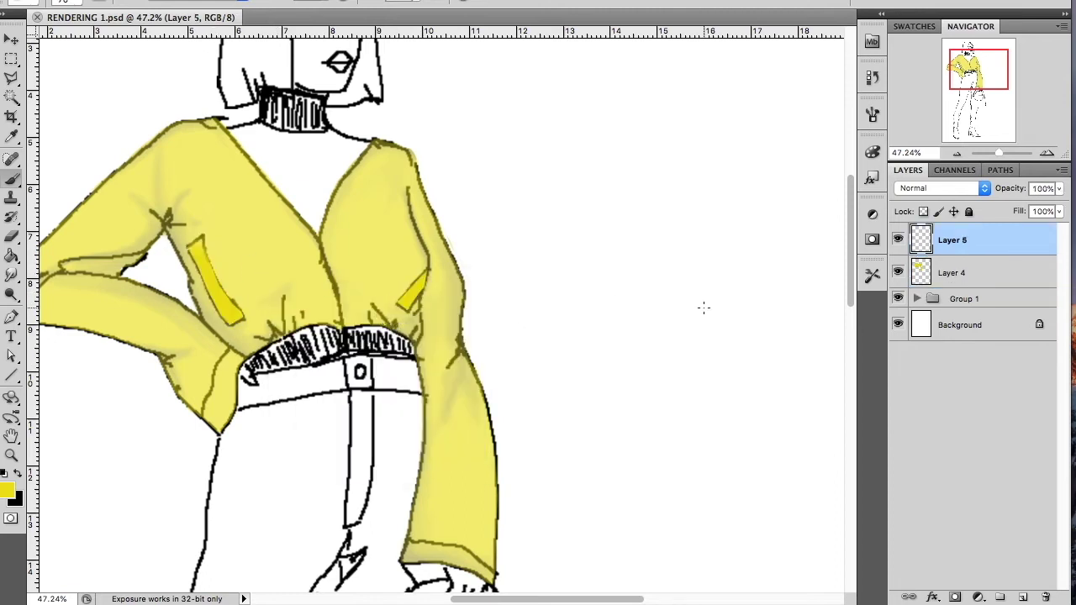
Step: Raise Layer 4 opacity to 98% and zoom in on the waist
click(1003, 274)
drag(1059, 188, 1056, 205)
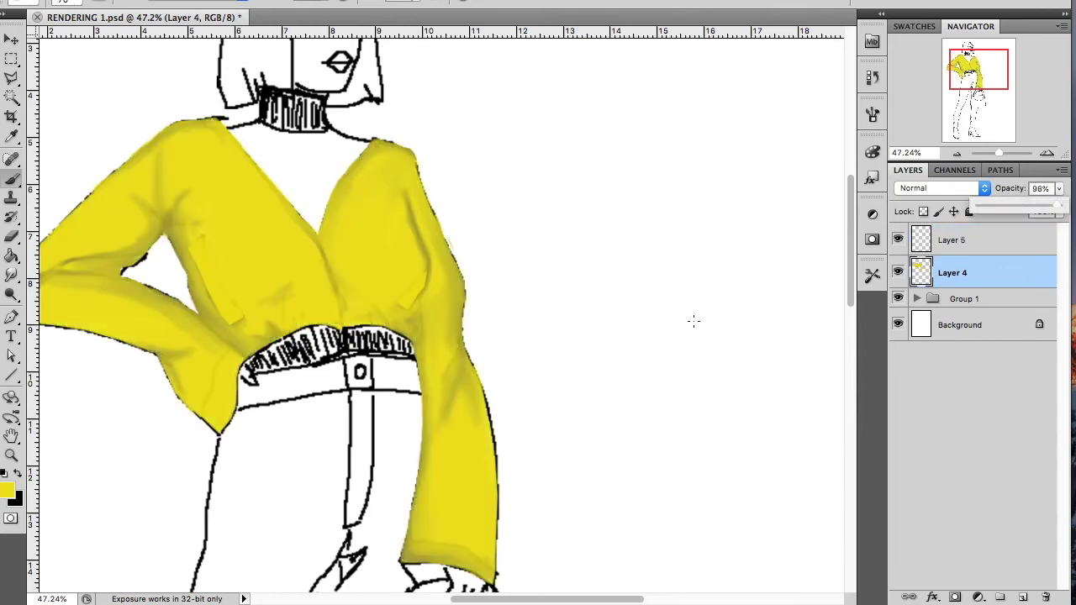
scroll(192, 250, down, 3)
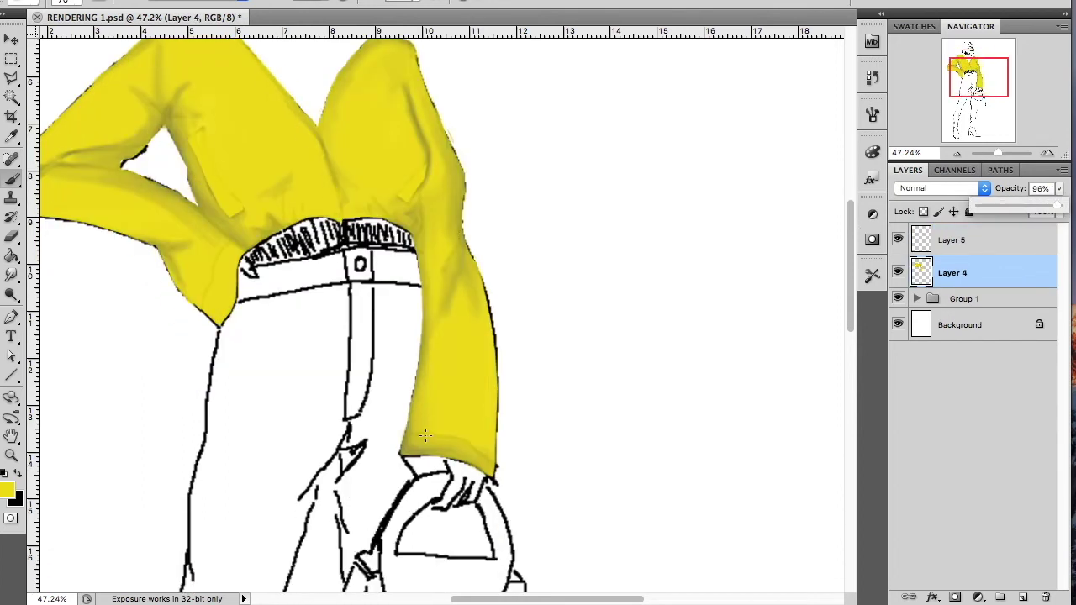
click(1000, 153)
key(l)
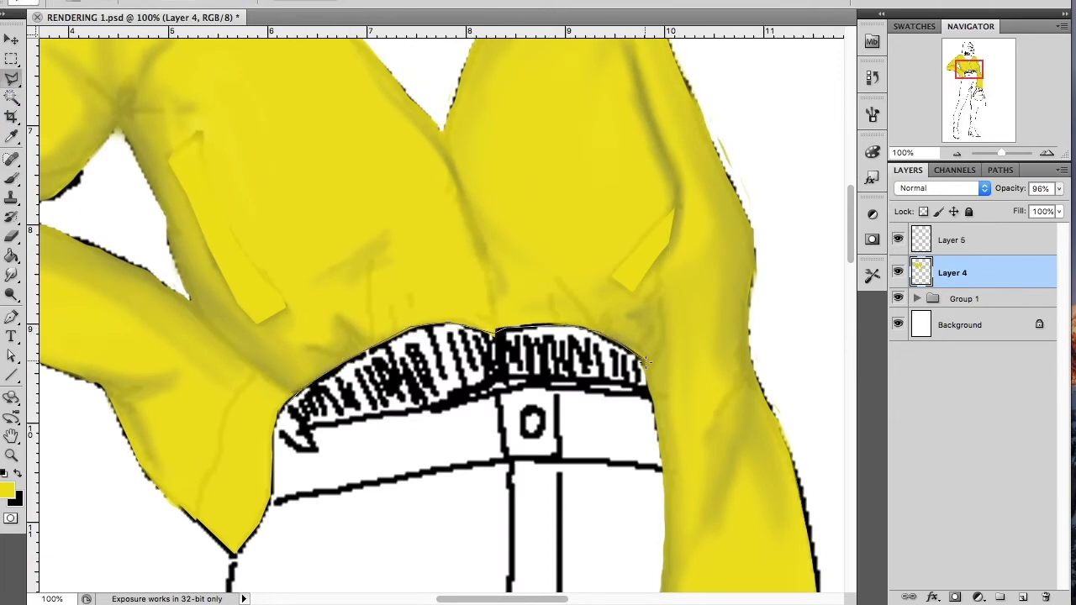
Step: Select the waistband with the lasso and brush it dark grey on Layer 5
click(503, 383)
click(295, 418)
click(10, 494)
click(645, 180)
click(9, 179)
mouse_move(336, 403)
mouse_down()
mouse_move(553, 377)
mouse_move(613, 353)
mouse_move(238, 421)
mouse_move(482, 439)
mouse_move(580, 375)
mouse_move(259, 447)
mouse_move(656, 336)
mouse_up()
Step: Set the waistband layer to 88% opacity and deselect the waistband
key(v)
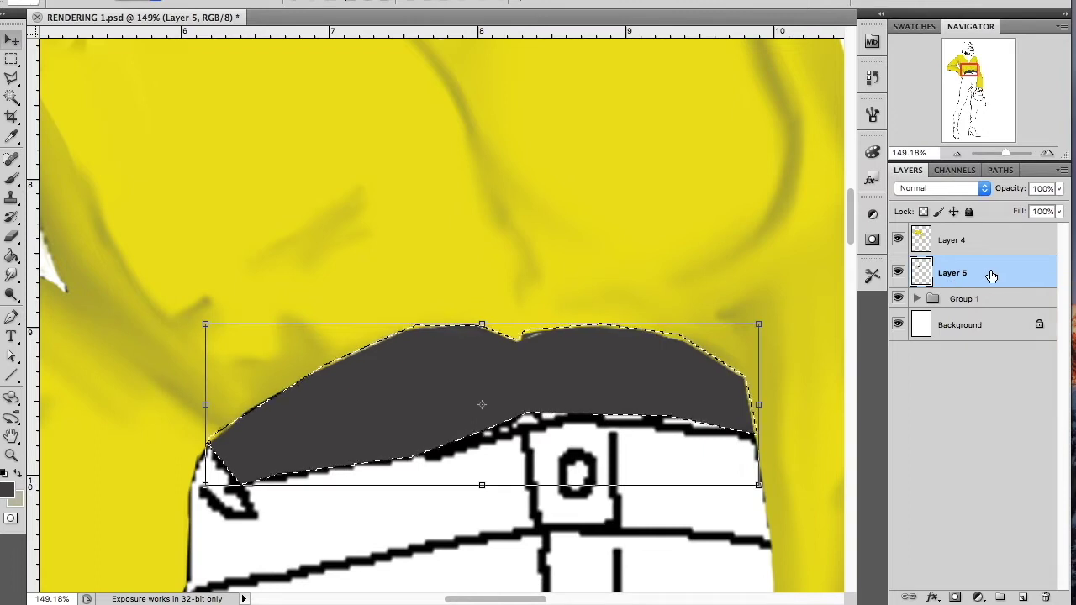
click(1058, 188)
drag(1026, 206, 1061, 208)
click(992, 420)
key(ctrl+d)
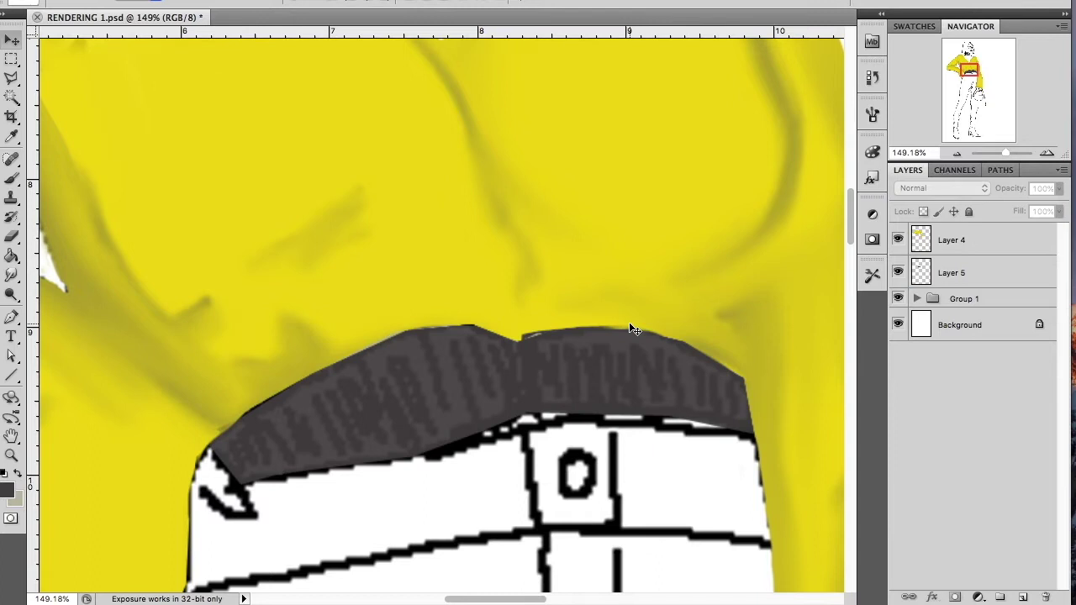
drag(1005, 154, 1000, 155)
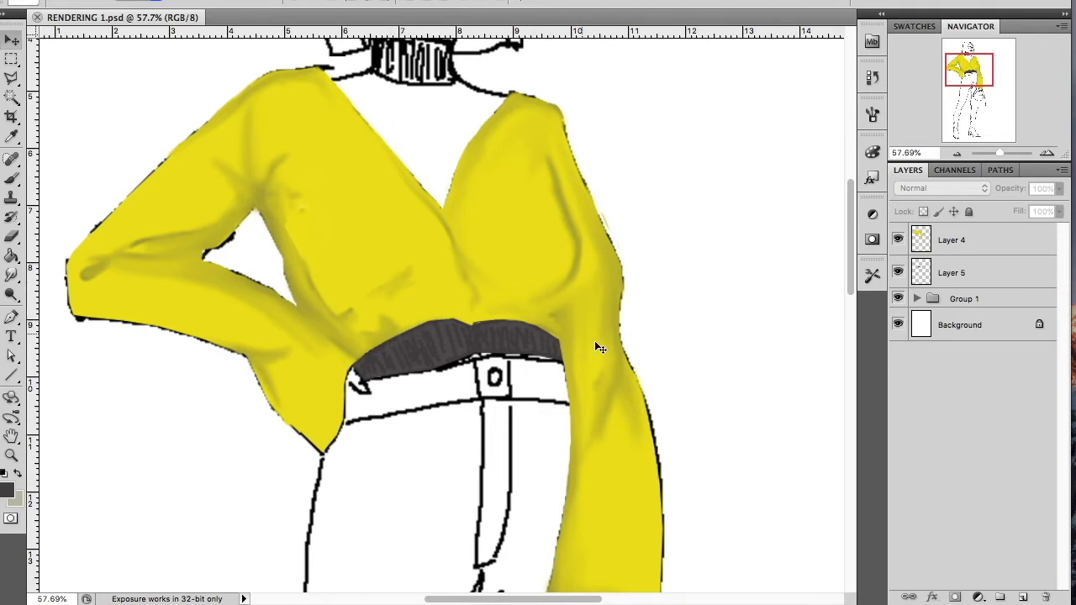
Step: Lower the opacity of the top's Layer 4 slightly, to about 91%
click(992, 240)
click(1059, 188)
drag(1061, 208, 1057, 210)
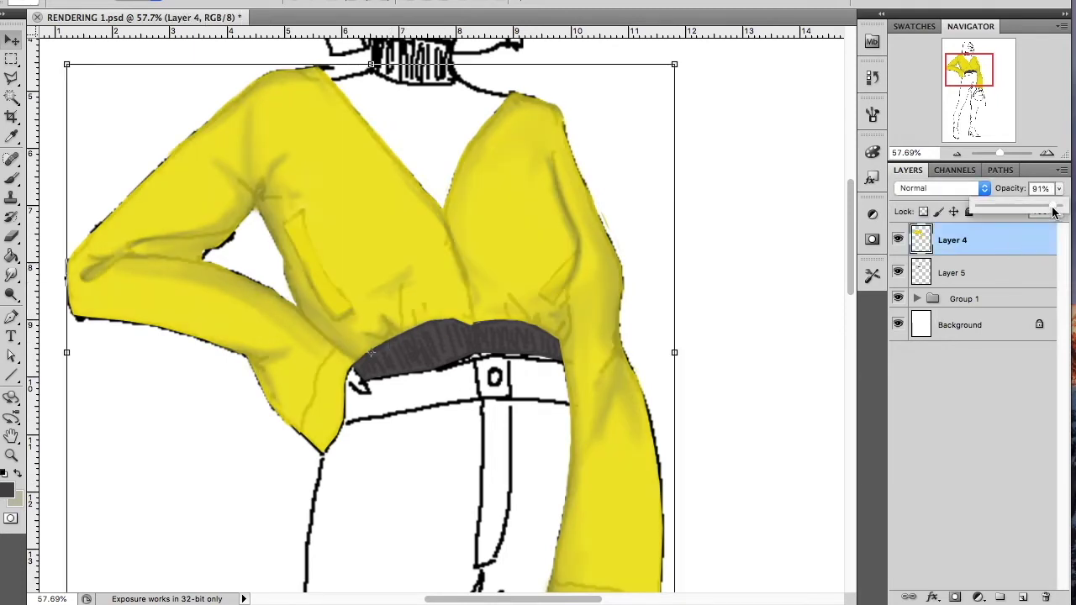
click(794, 252)
scroll(720, 360, down, 2)
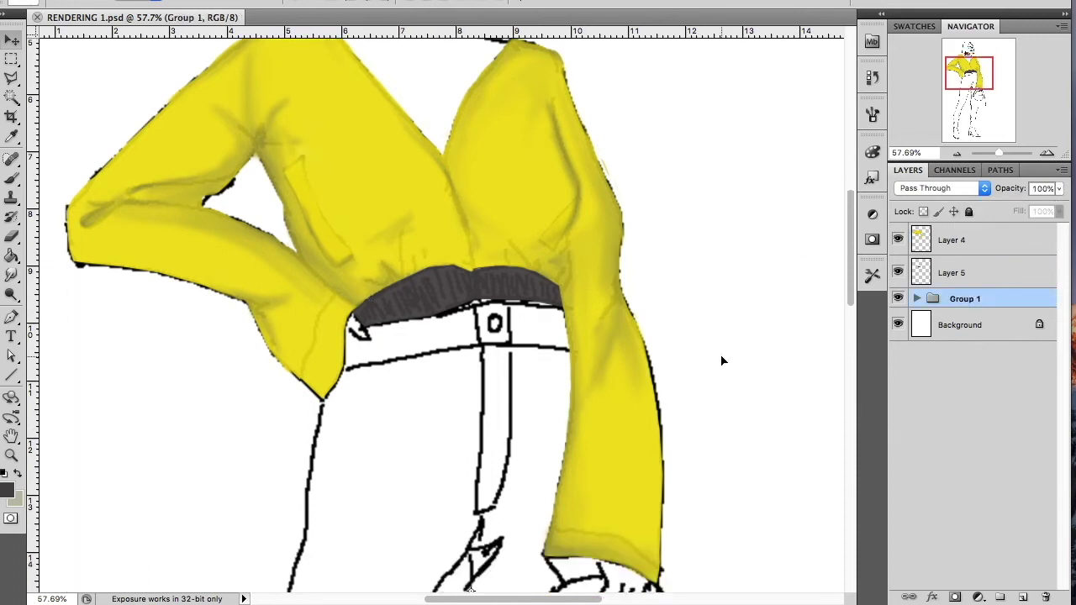
scroll(721, 360, down, 2)
drag(999, 153, 1001, 153)
scroll(622, 391, down, 2)
scroll(627, 383, down, 2)
drag(971, 105, 980, 93)
Step: Lasso the sleeve cuff on Layer 4 and paint it with sampled yellow
click(953, 239)
key(l)
click(447, 314)
click(450, 318)
key(i)
click(480, 252)
key(b)
drag(471, 333, 515, 355)
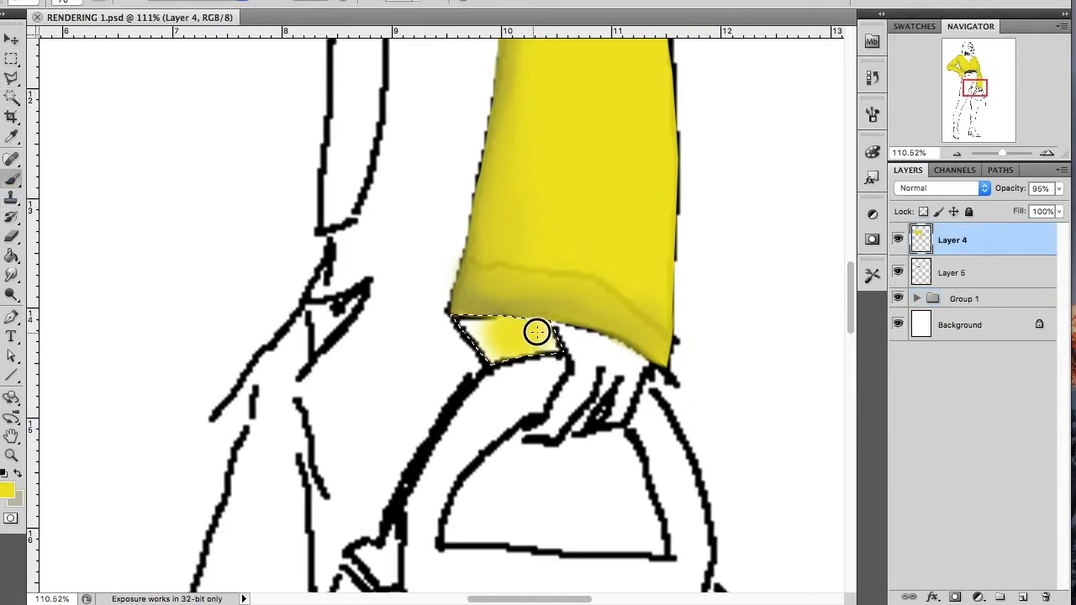
Step: Shade the cuff's edges and bottom with a dark olive colour
click(6, 490)
click(1037, 113)
drag(580, 313, 451, 316)
mouse_move(586, 330)
mouse_down()
mouse_move(547, 314)
mouse_move(511, 363)
mouse_up()
Step: Blend the cuff's olive shading with the Mixer Brush, then add a new empty layer
right_click(525, 277)
right_click(12, 178)
click(77, 224)
mouse_move(476, 319)
mouse_down()
mouse_move(560, 320)
mouse_move(471, 319)
mouse_up()
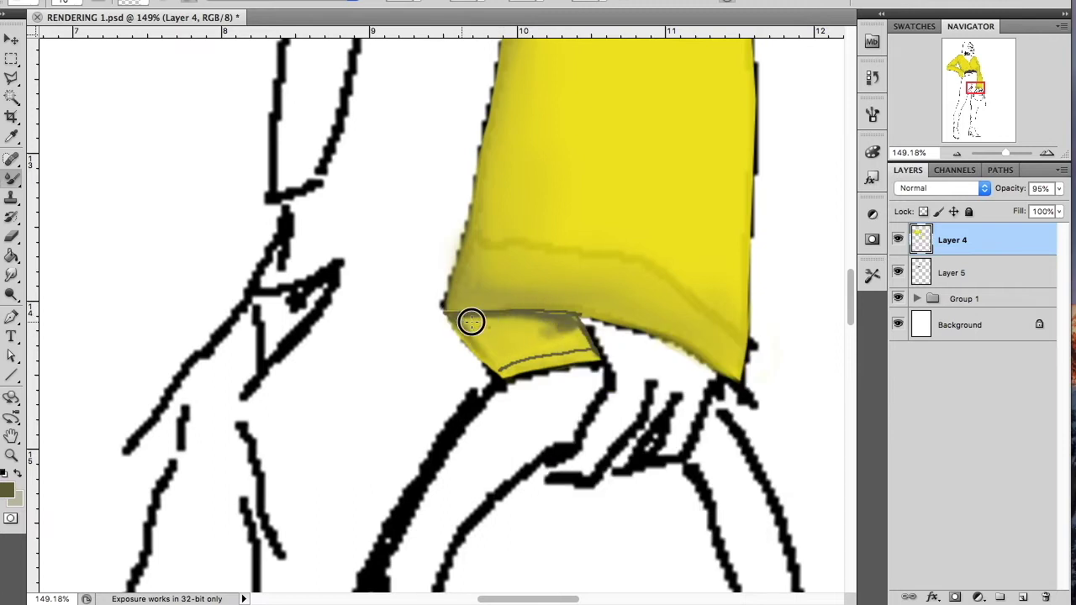
mouse_move(588, 353)
mouse_down()
mouse_move(491, 353)
mouse_move(567, 314)
mouse_move(471, 332)
mouse_up()
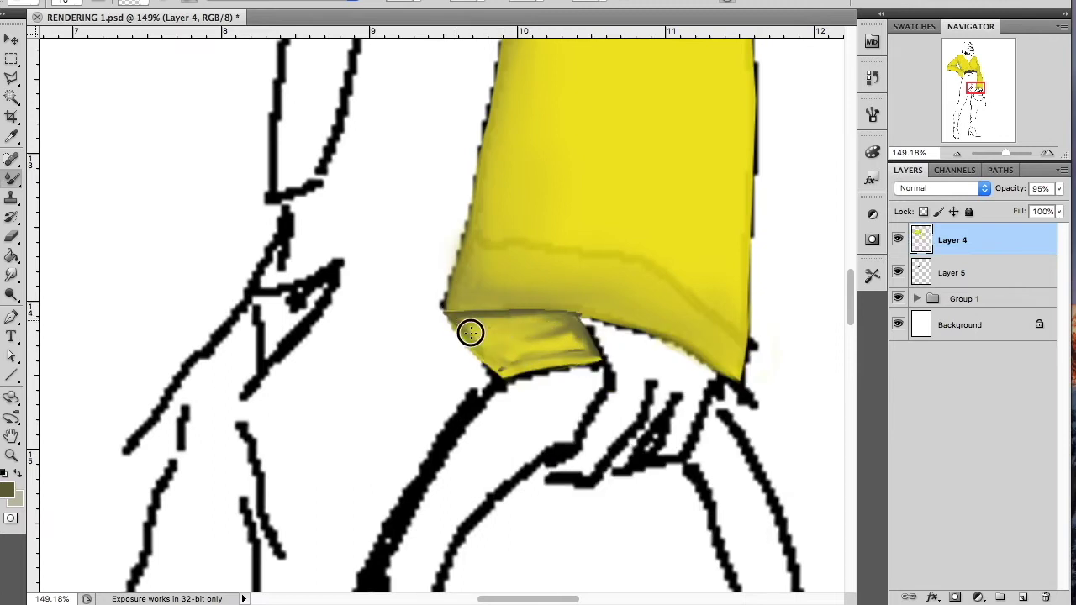
drag(1005, 153, 1010, 153)
mouse_move(617, 324)
mouse_down()
mouse_move(589, 401)
mouse_move(437, 328)
mouse_move(637, 384)
mouse_move(538, 349)
mouse_move(416, 334)
mouse_move(646, 394)
mouse_move(626, 357)
mouse_move(449, 367)
mouse_move(480, 342)
mouse_move(485, 380)
mouse_move(520, 326)
mouse_move(650, 394)
mouse_move(447, 327)
mouse_move(579, 314)
mouse_move(553, 355)
mouse_move(447, 367)
mouse_up()
drag(1009, 153, 1001, 154)
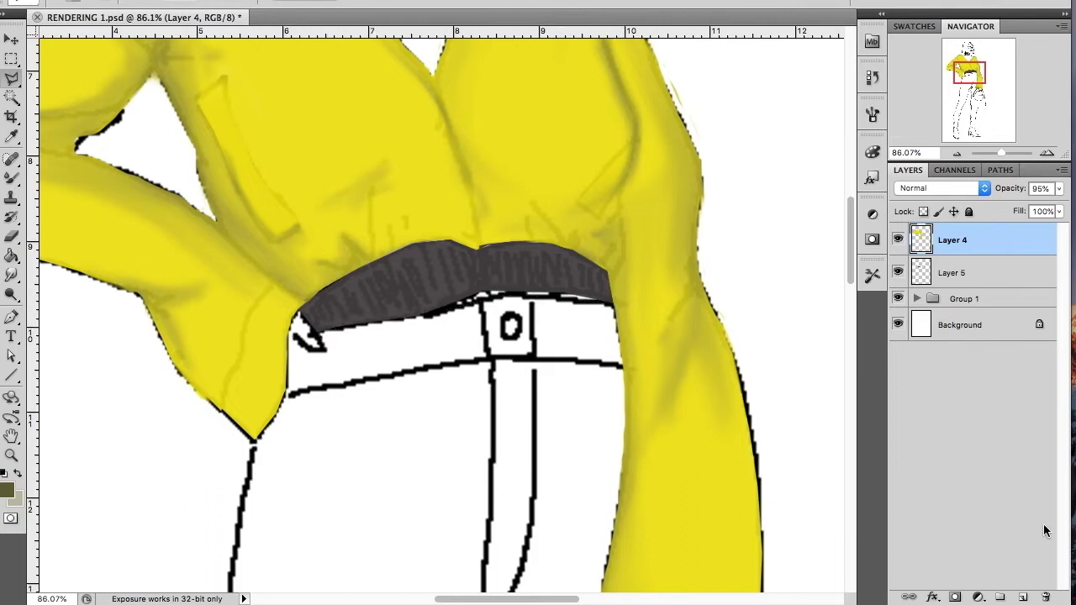
key(ctrl+shift+alt+n)
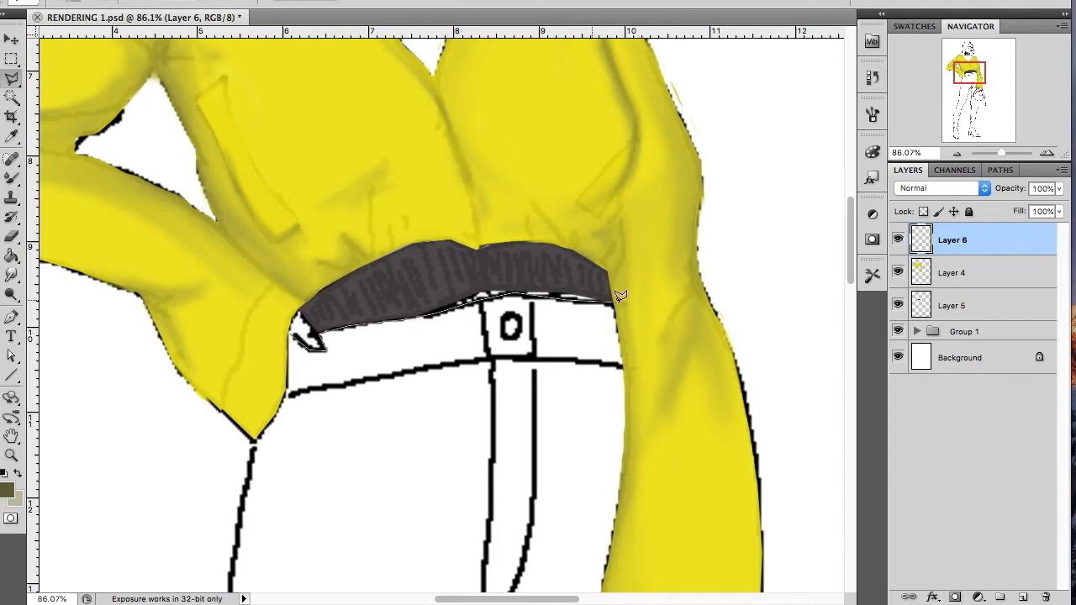
Step: Trace both trouser legs with the Magnetic Lasso and fit the whole figure on screen
scroll(577, 458, down, 5)
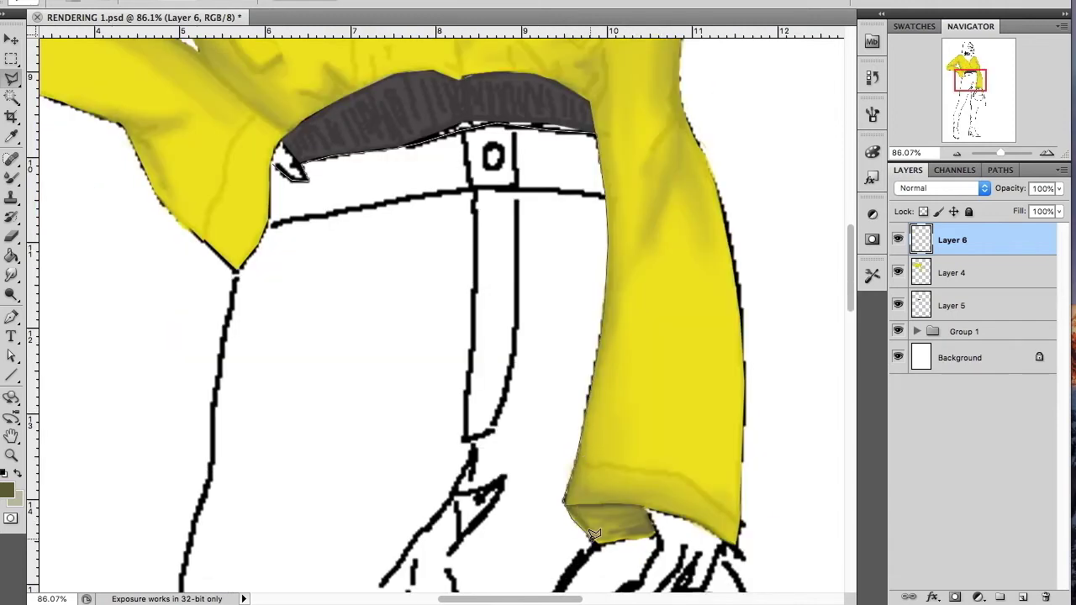
click(593, 534)
scroll(593, 534, down, 6)
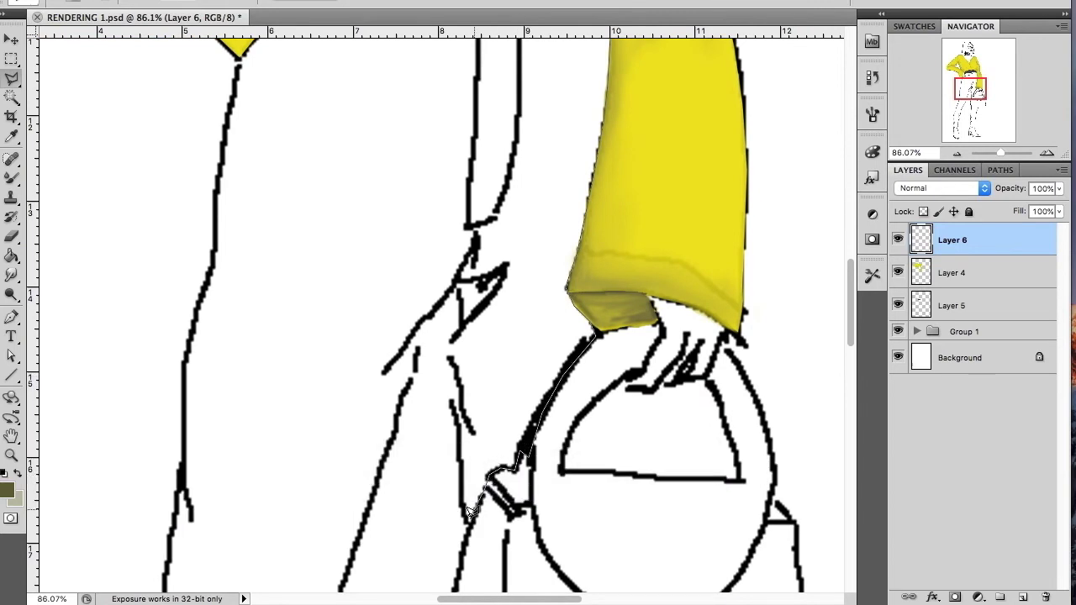
scroll(428, 403, down, 7)
scroll(431, 270, down, 9)
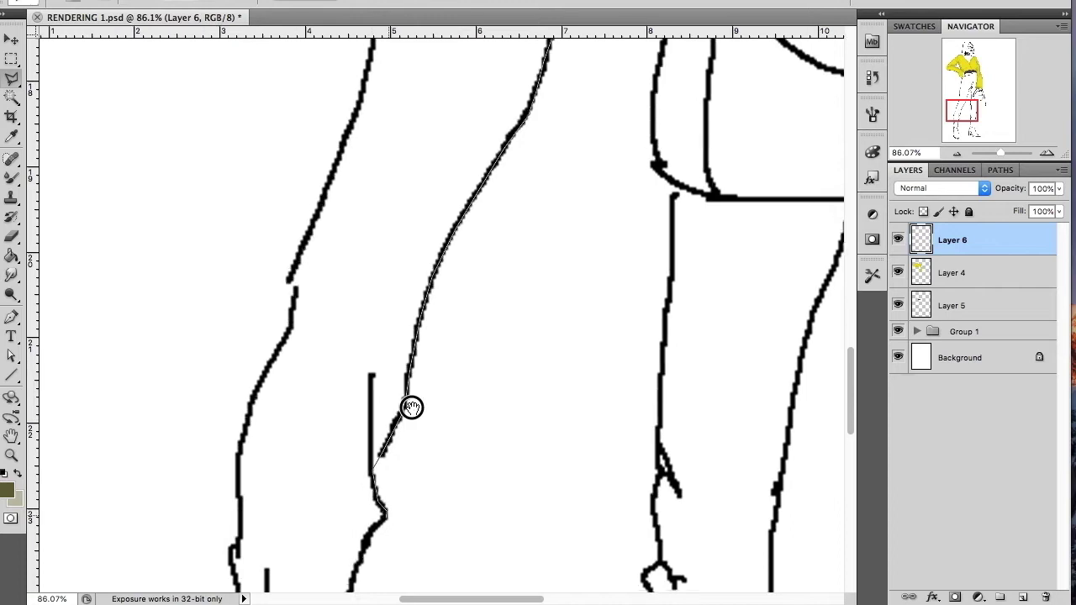
scroll(379, 437, down, 5)
scroll(374, 522, down, 4)
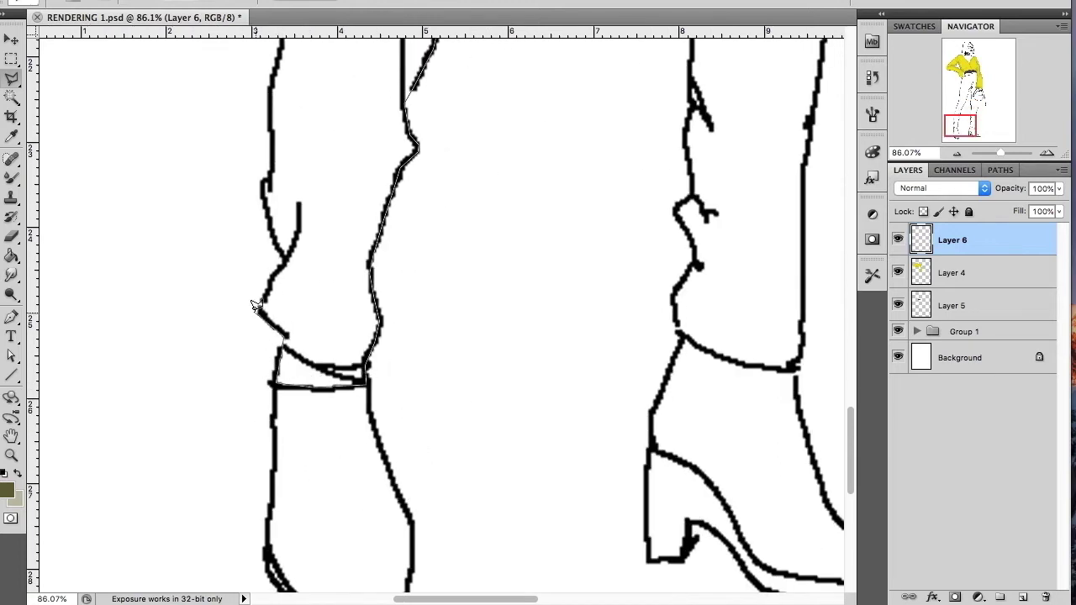
scroll(263, 186, up, 6)
scroll(337, 207, up, 7)
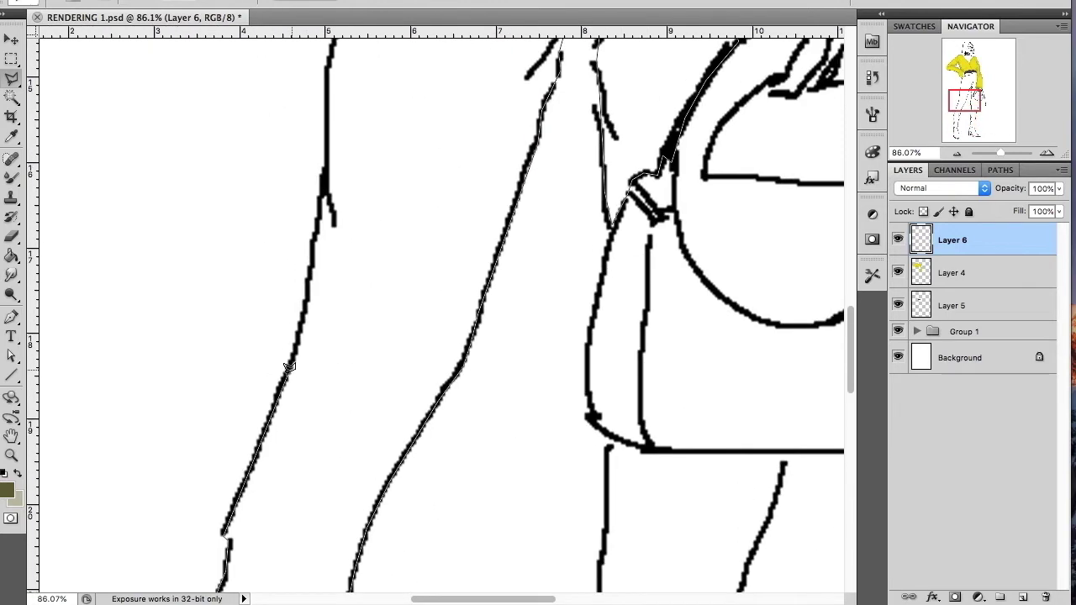
scroll(370, 210, up, 7)
scroll(397, 314, up, 8)
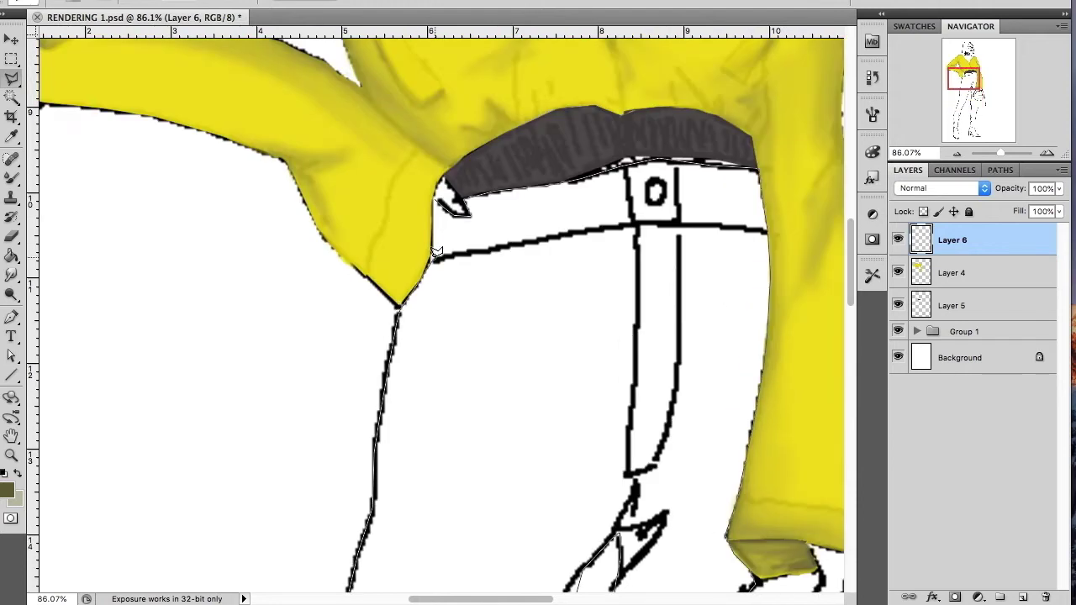
scroll(502, 293, down, 15)
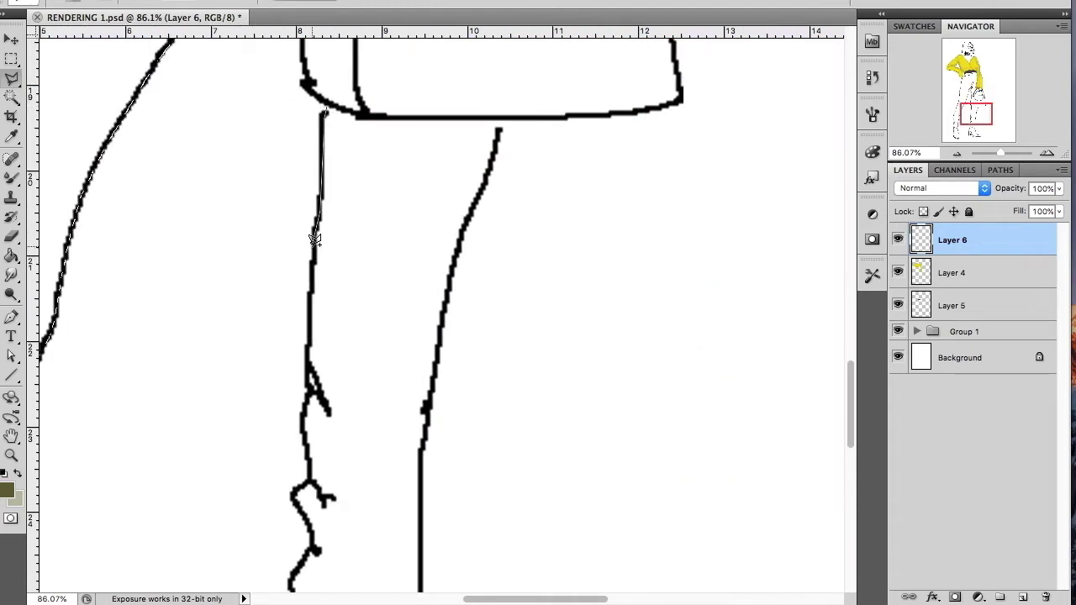
scroll(309, 538, down, 8)
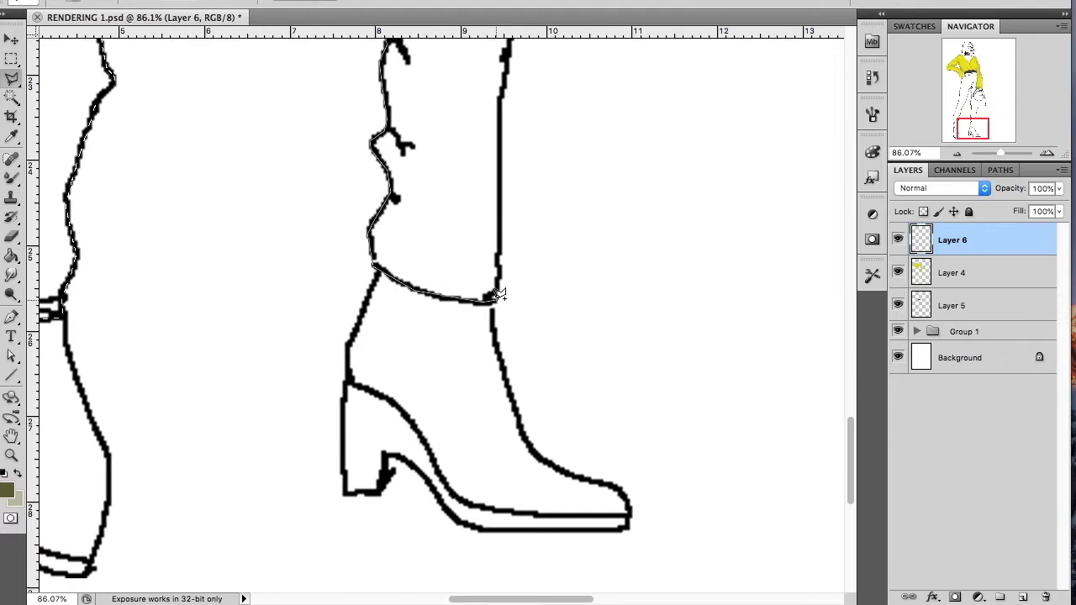
scroll(507, 77, up, 4)
scroll(491, 322, up, 4)
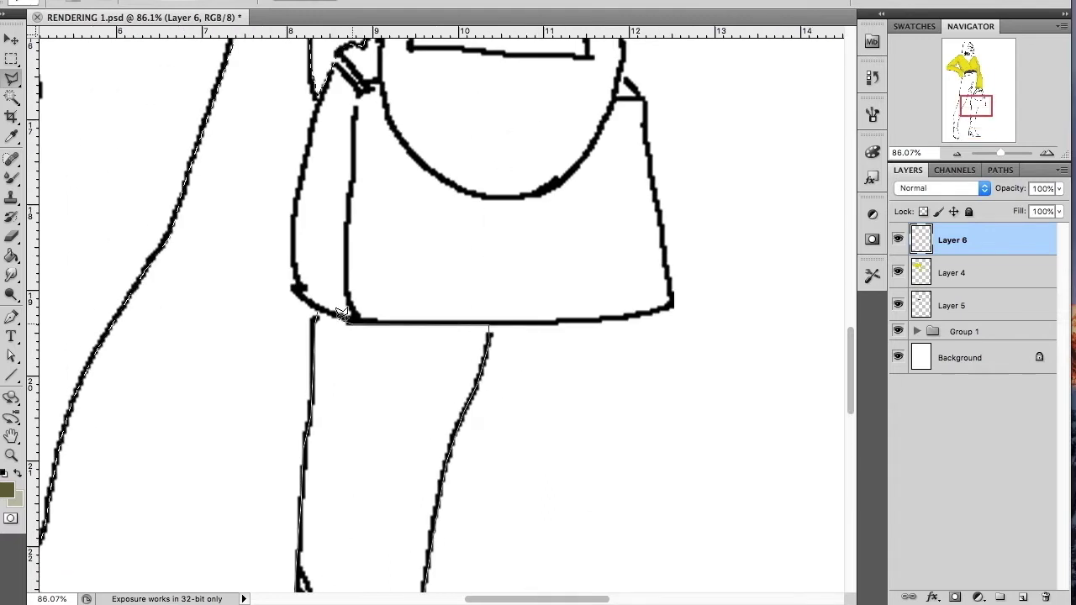
scroll(341, 313, right, 5)
key(Escape)
key(ctrl+0)
Step: Paint the selected trousers dark grey #33332f with a 114 px brush
click(7, 488)
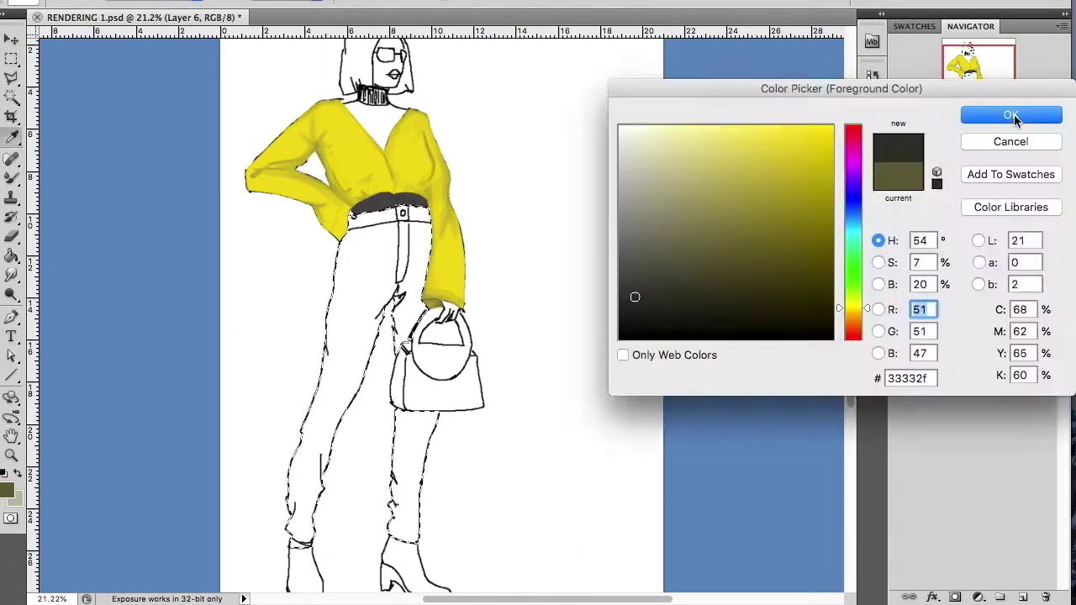
click(1012, 116)
click(12, 179)
click(100, 177)
click(77, 2)
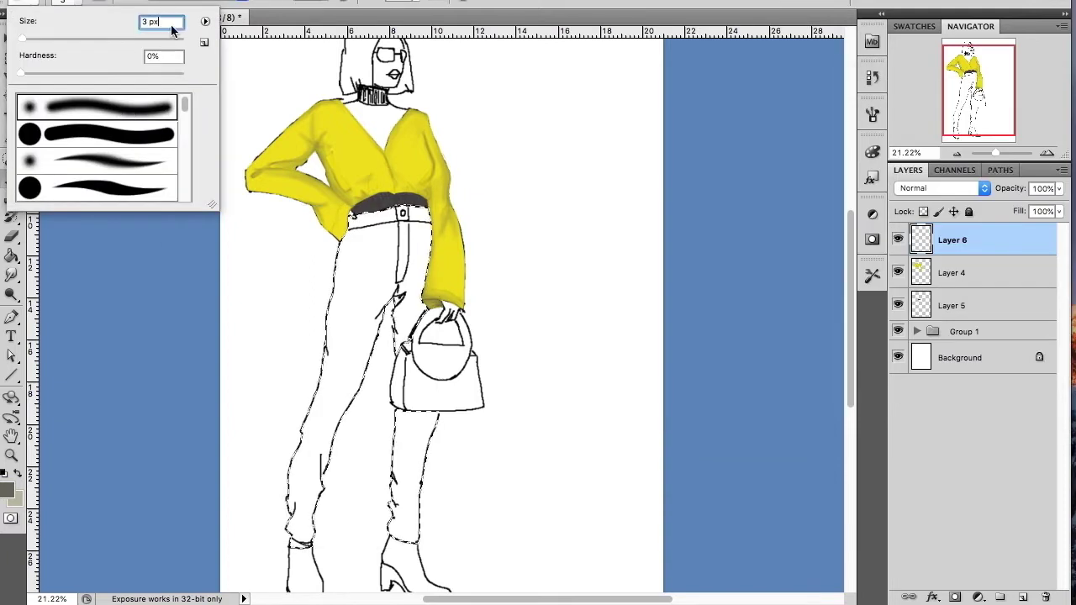
drag(22, 39, 98, 38)
click(355, 274)
right_click(374, 262)
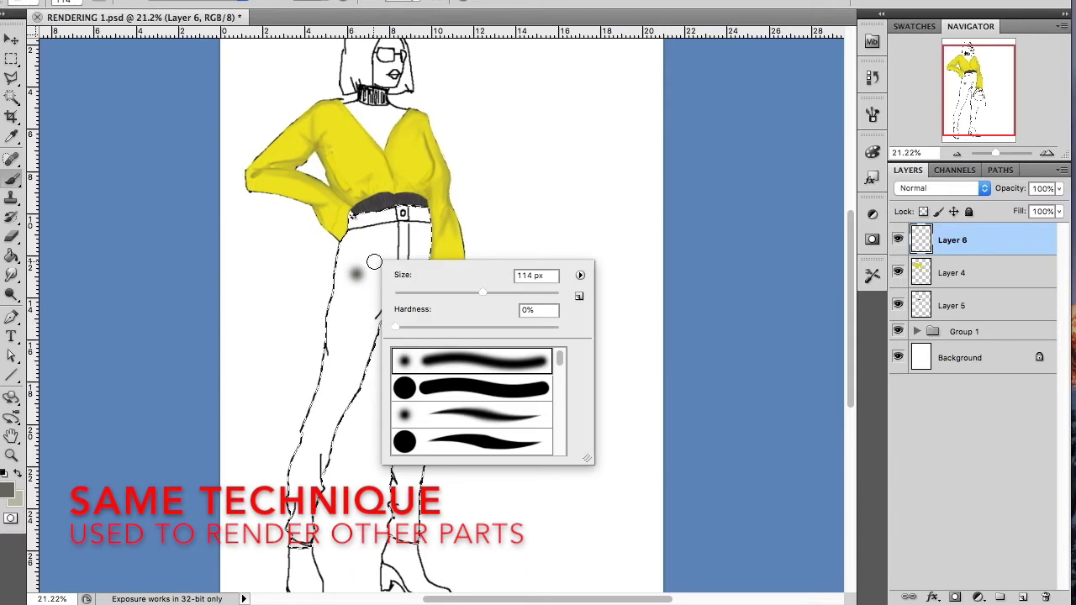
key(Return)
mouse_move(303, 454)
mouse_down()
mouse_move(348, 204)
mouse_move(403, 248)
mouse_move(355, 241)
mouse_move(298, 432)
mouse_move(408, 396)
mouse_move(392, 411)
mouse_move(432, 241)
mouse_move(423, 389)
mouse_move(394, 267)
mouse_move(414, 217)
mouse_up()
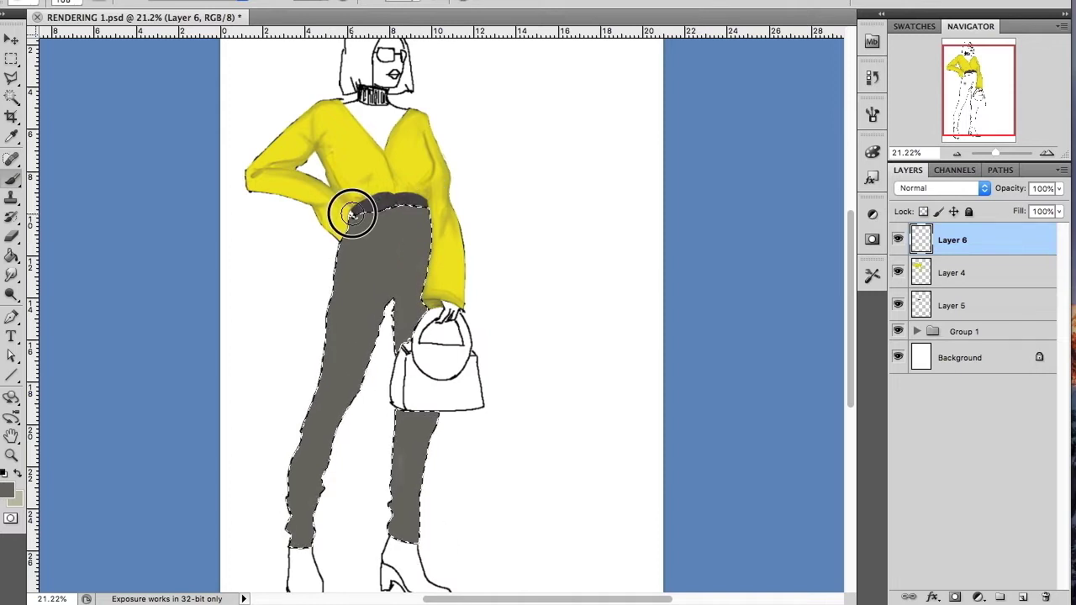
Step: Deselect and raise the grey trouser layer's opacity to 82%
key(ctrl+d)
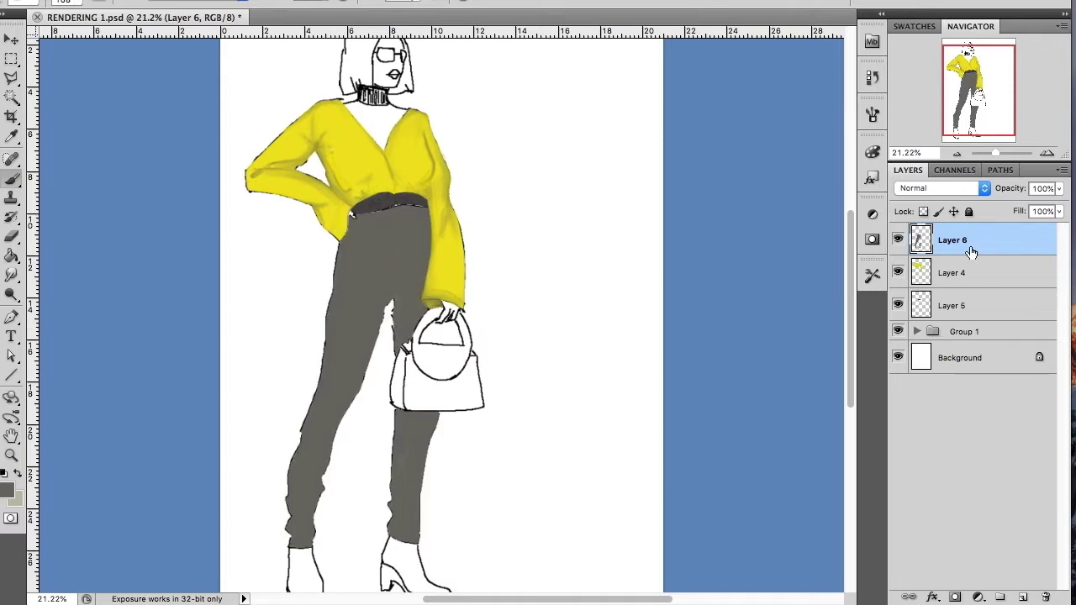
click(1060, 189)
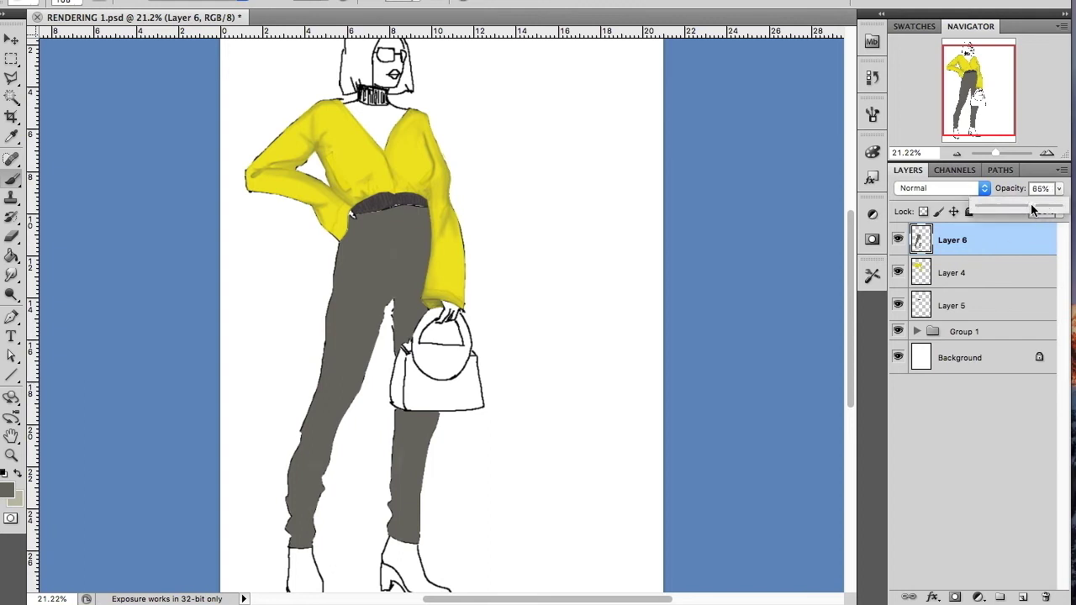
drag(1032, 209, 1042, 211)
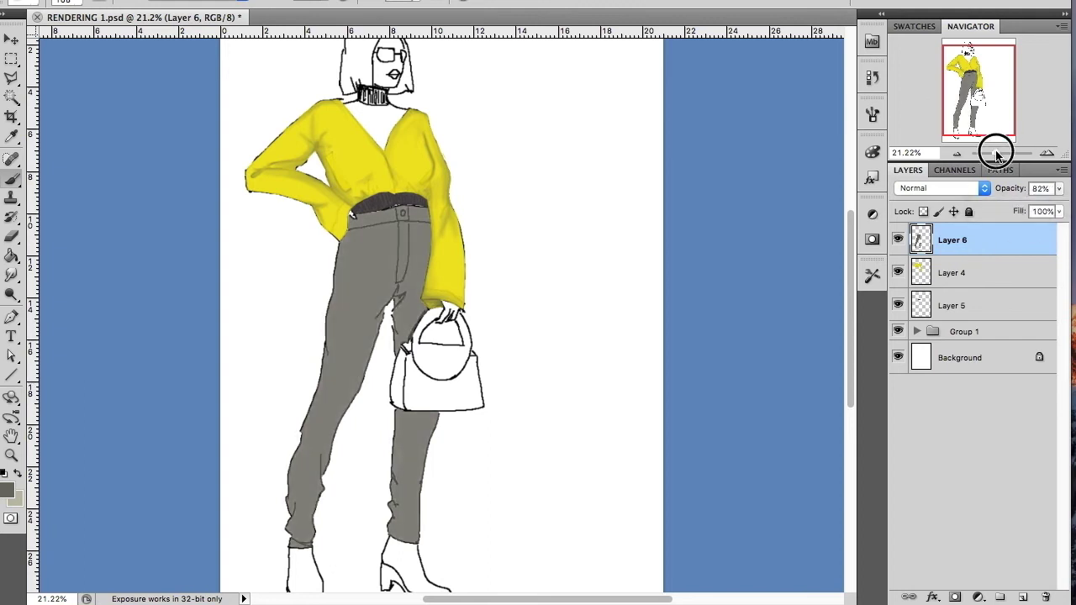
drag(997, 152, 1000, 152)
Step: Set the foreground colour to near-black #0f0f0e
click(7, 488)
click(634, 327)
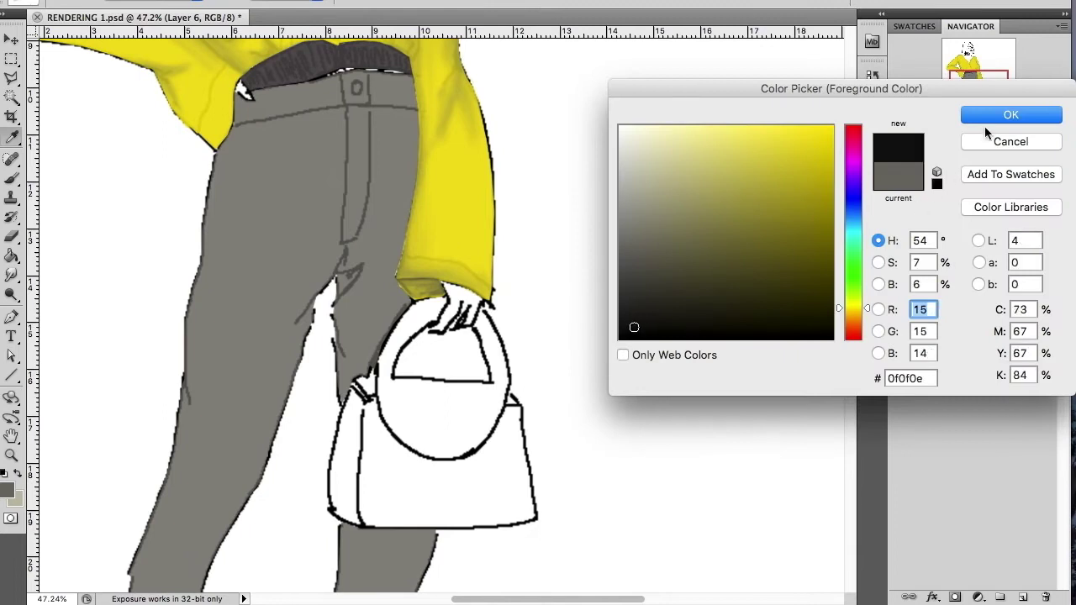
click(633, 314)
key(Return)
Step: Draw a thin 3 px near-black line along the trouser zipper
click(10, 190)
click(83, 5)
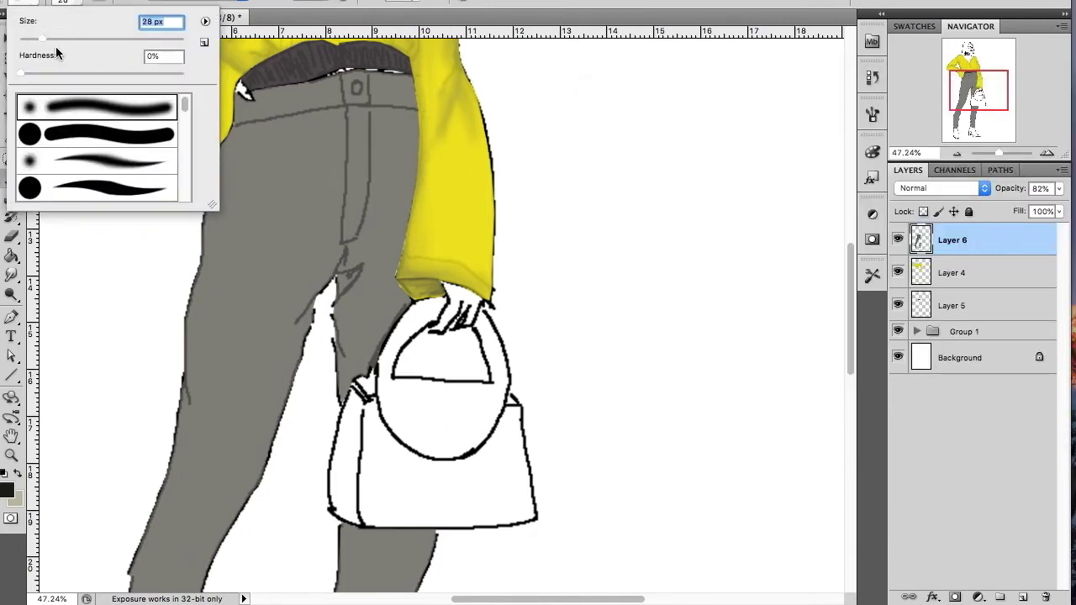
right_click(551, 147)
drag(588, 175, 570, 176)
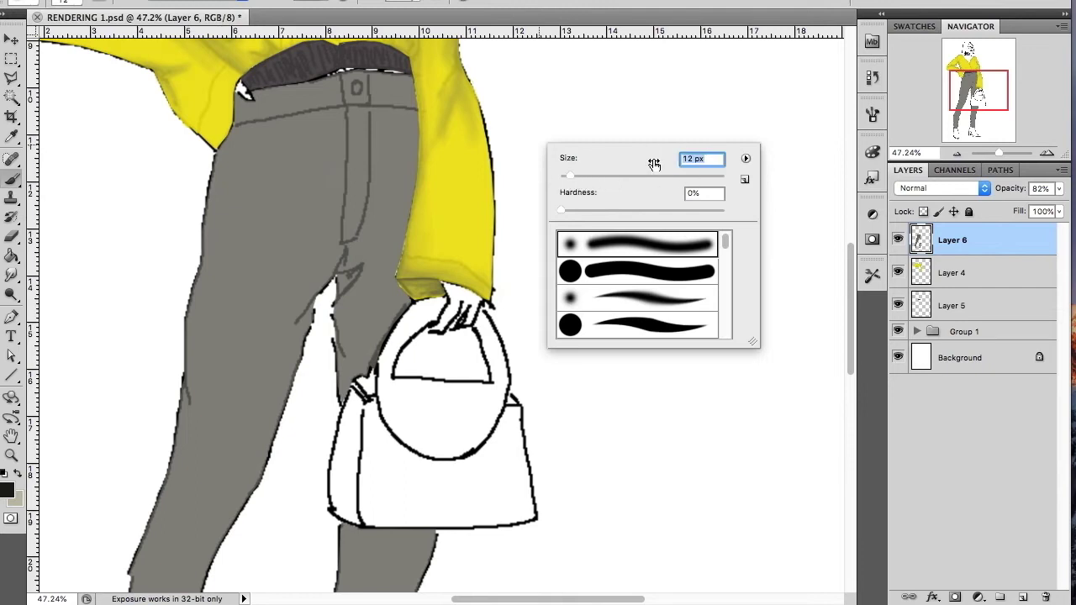
key(Return)
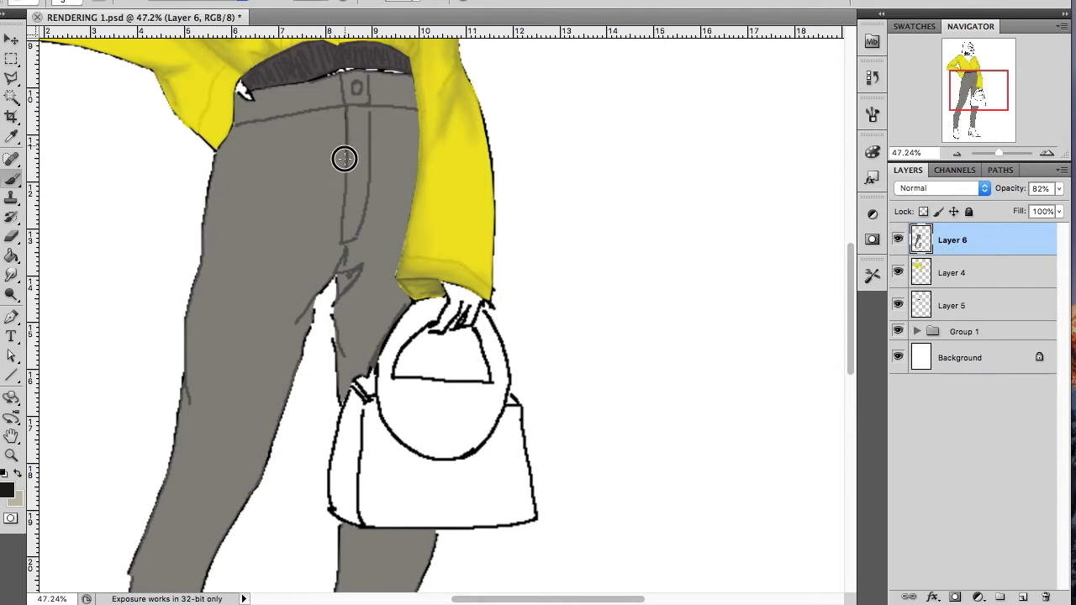
drag(345, 113, 340, 245)
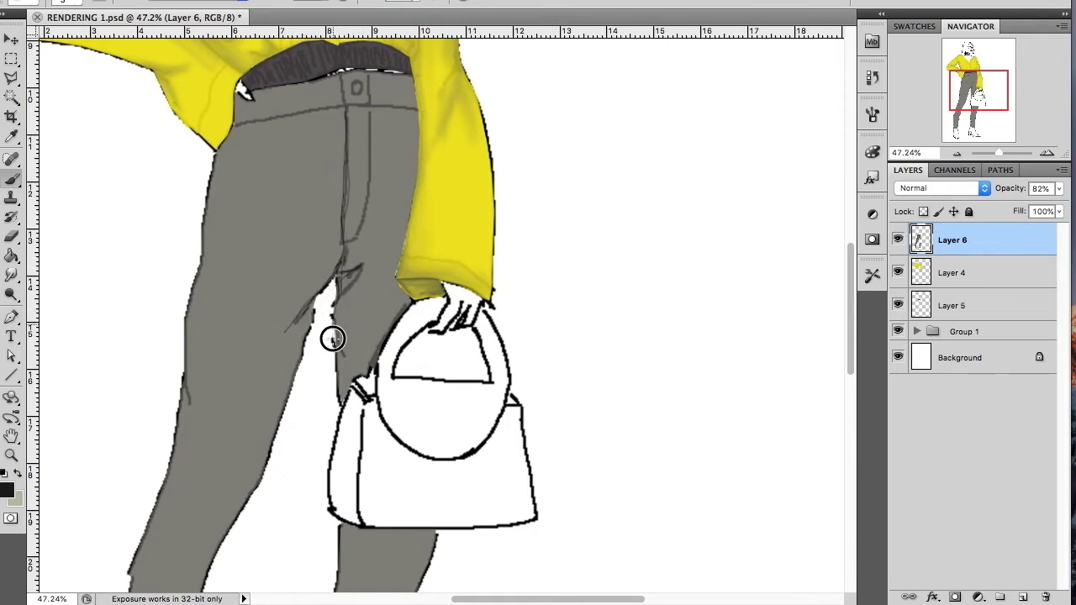
Step: Add 10 px dark seam and fold strokes down both trouser legs
right_click(363, 253)
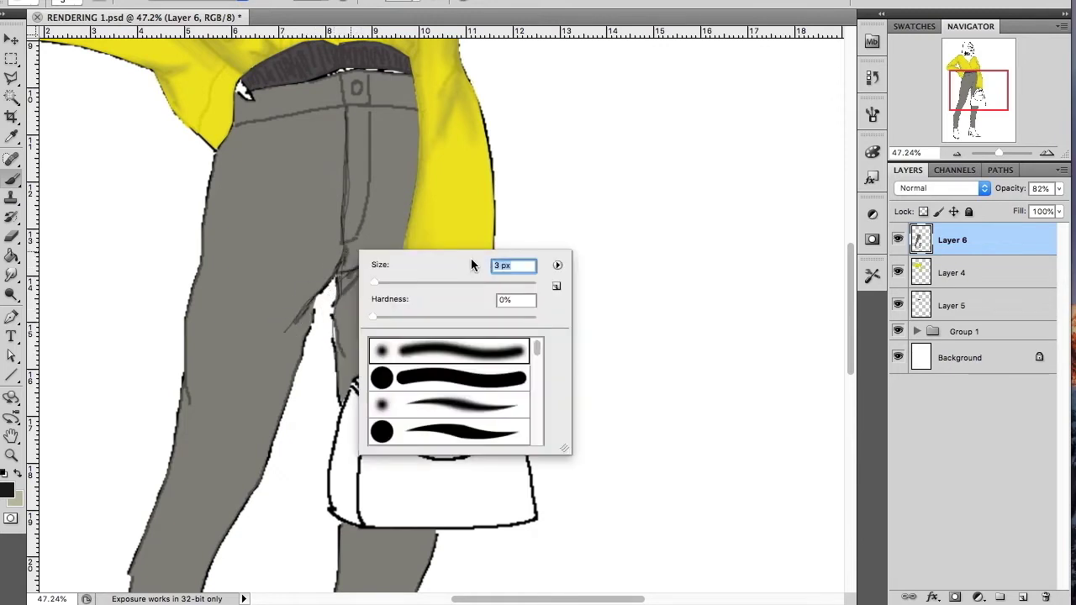
key(Return)
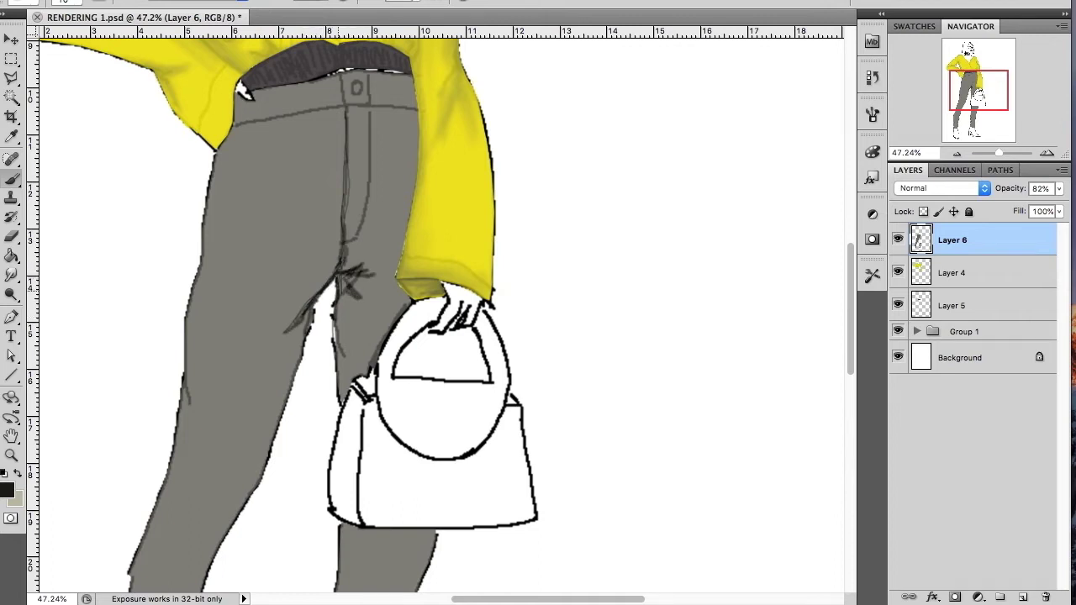
scroll(437, 319, down, 5)
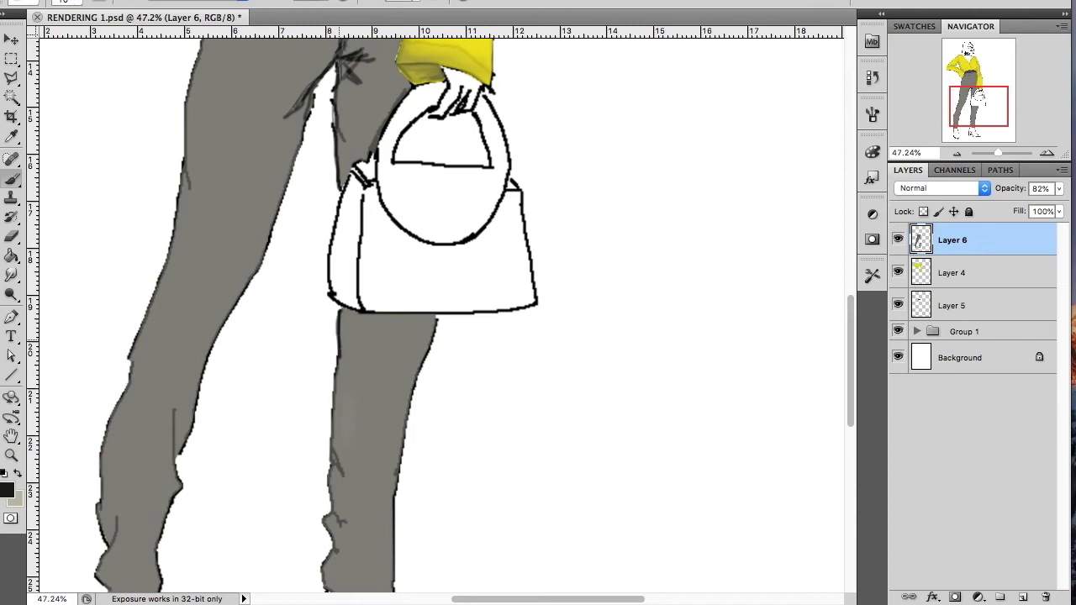
scroll(437, 319, down, 2)
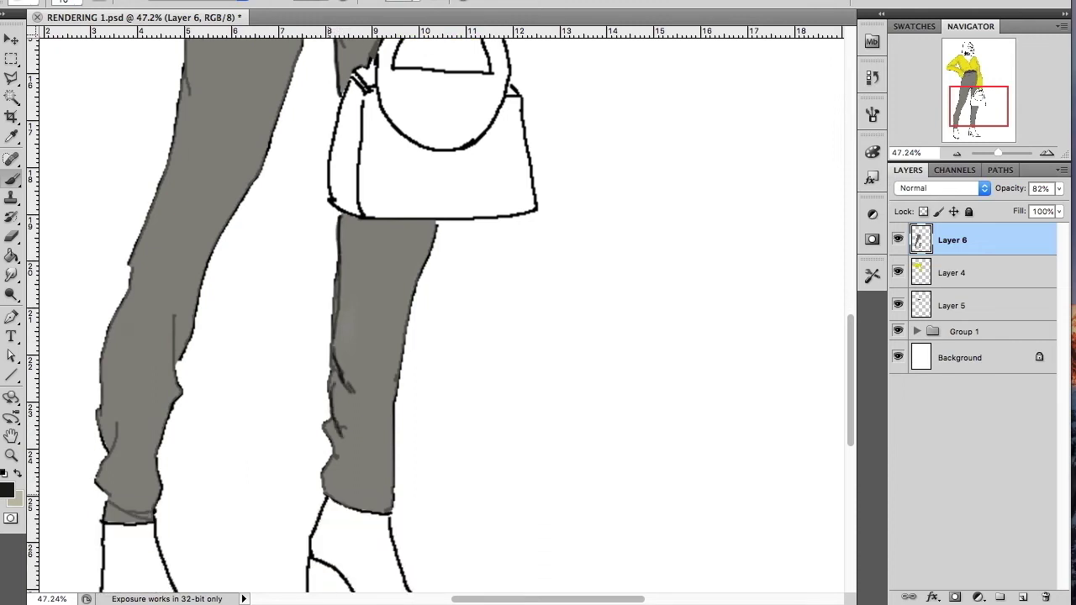
scroll(437, 320, down, 1)
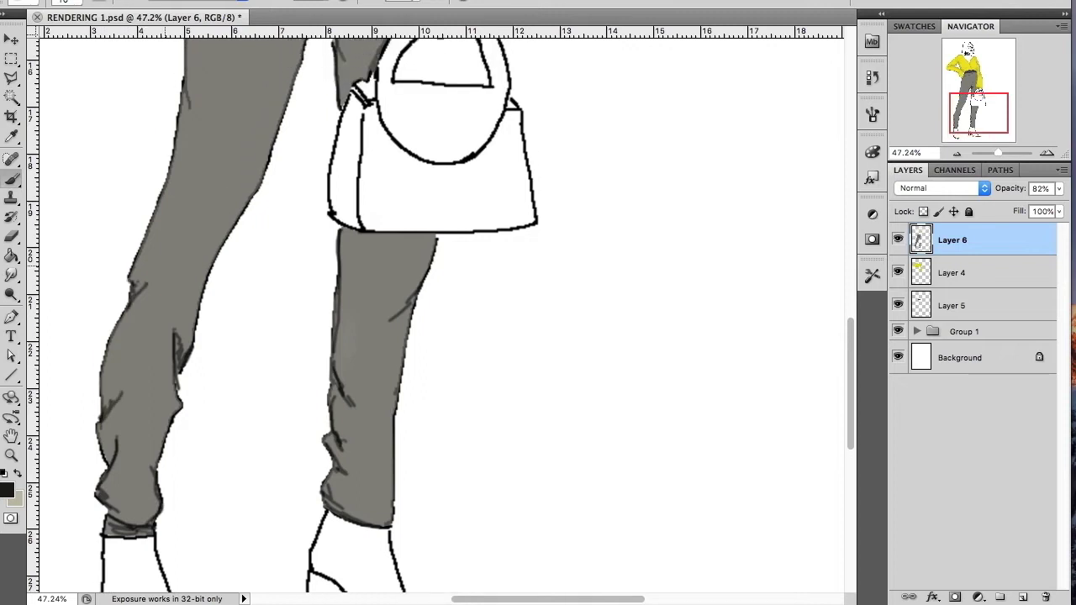
scroll(441, 315, up, 3)
scroll(441, 315, up, 4)
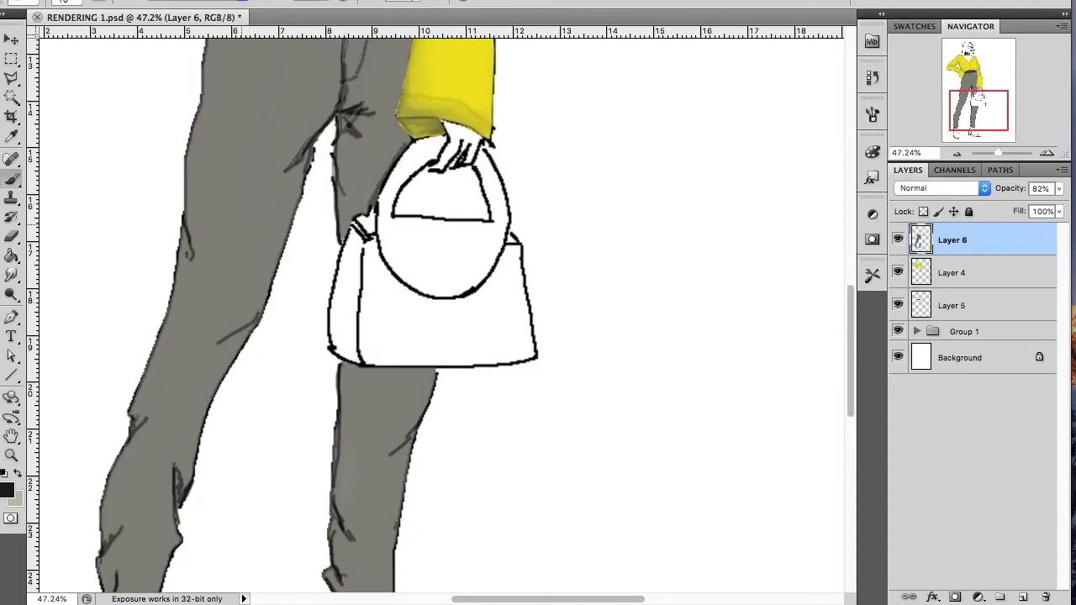
scroll(442, 315, up, 4)
scroll(441, 316, up, 2)
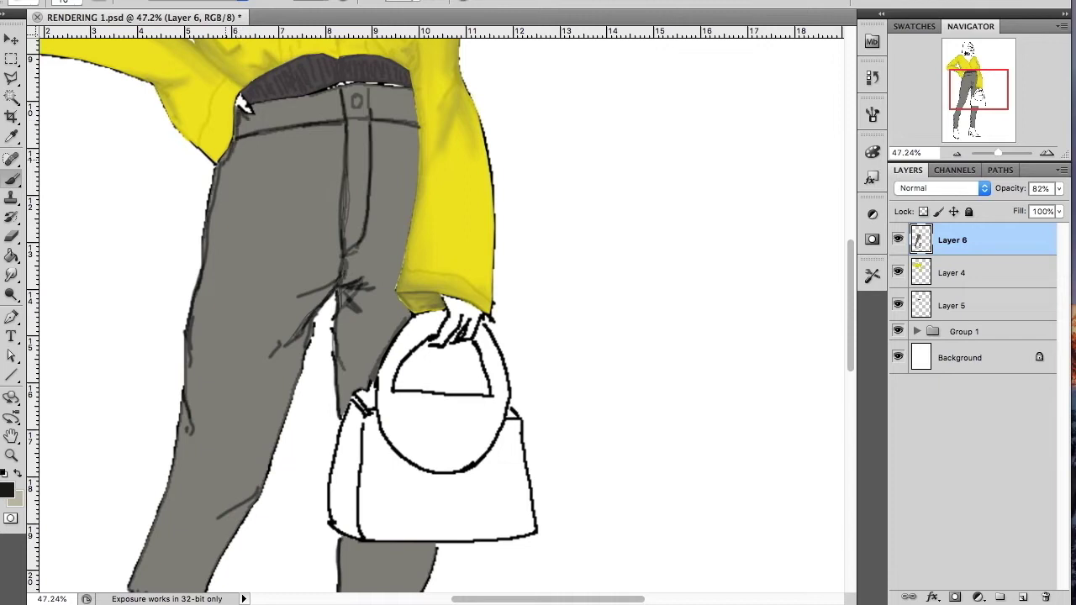
scroll(441, 311, down, 3)
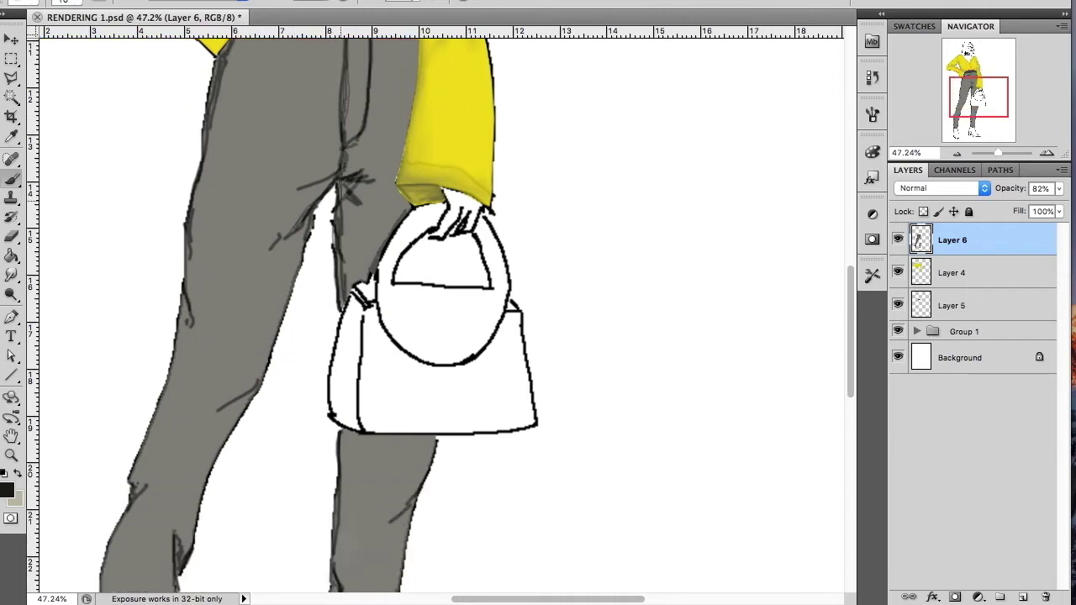
scroll(440, 311, down, 3)
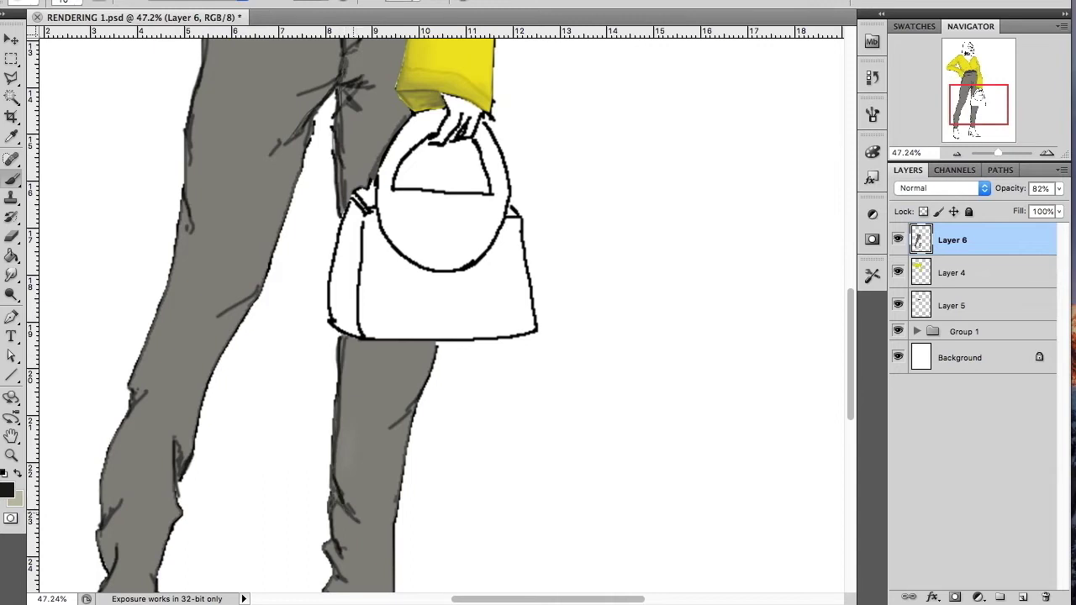
scroll(440, 311, down, 5)
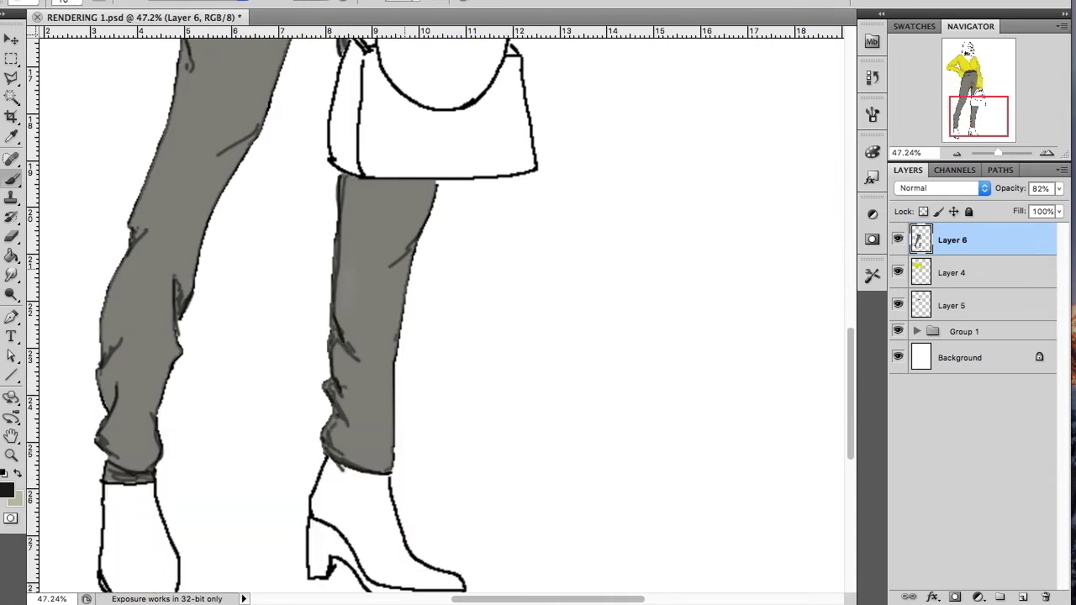
Step: Switch to the Mixer Brush, zoom in on the waist, and set the brush to 21 px
click(12, 179)
click(67, 221)
drag(997, 153, 1004, 152)
drag(978, 114, 976, 68)
right_click(403, 269)
drag(406, 277, 410, 282)
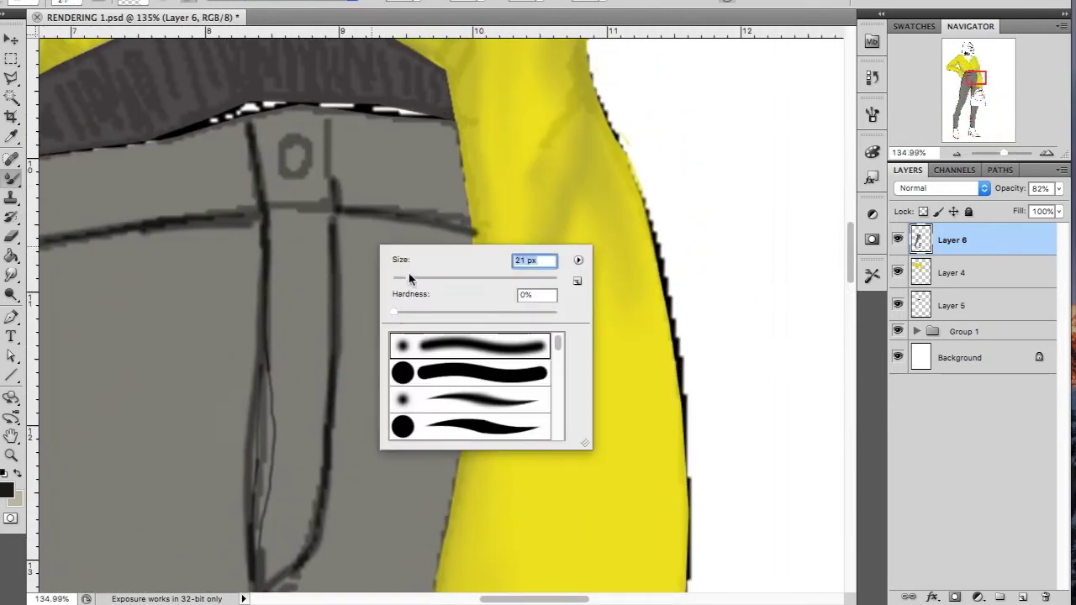
key(Return)
Step: Blend the first fold strokes down the grey trousers
drag(254, 512, 261, 260)
scroll(261, 260, down, 4)
drag(329, 322, 287, 418)
scroll(288, 418, down, 3)
mouse_move(252, 360)
mouse_down()
mouse_move(76, 444)
mouse_move(210, 336)
mouse_move(176, 453)
mouse_move(271, 423)
mouse_move(390, 364)
mouse_move(260, 384)
mouse_move(199, 346)
mouse_move(126, 486)
mouse_up()
scroll(249, 451, down, 3)
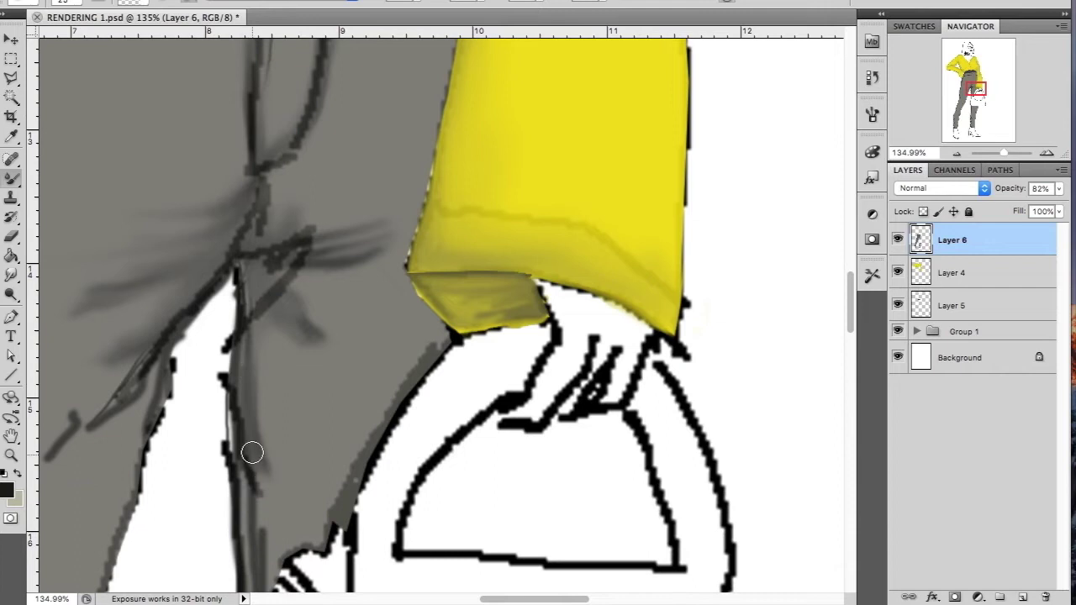
drag(249, 452, 257, 406)
drag(257, 245, 327, 314)
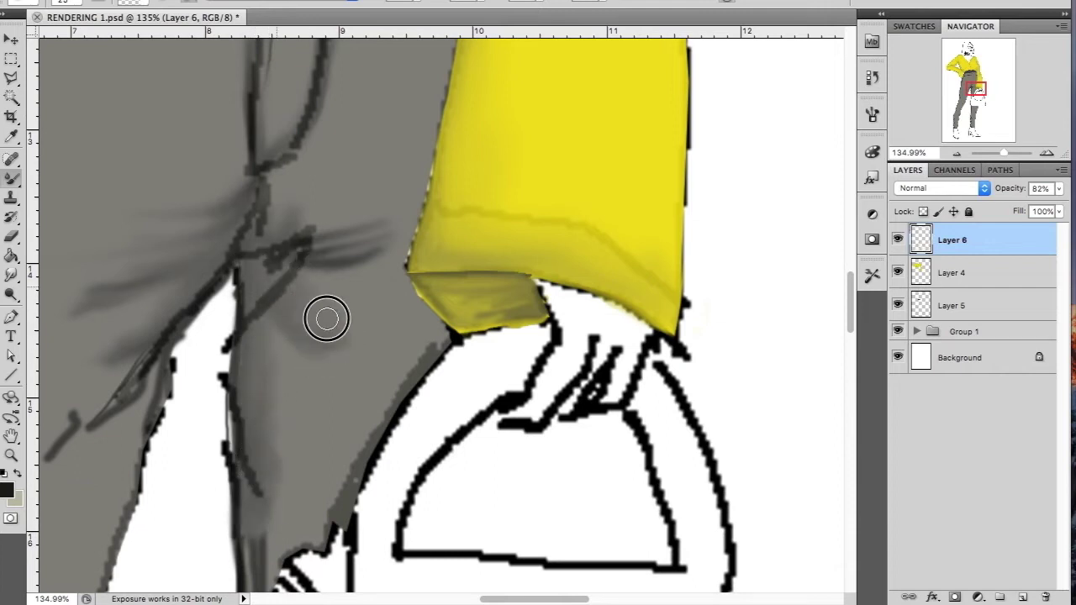
Step: With a larger brush, smooth the left trouser edge and blend the dark fold line into the grey
scroll(289, 387, down, 2)
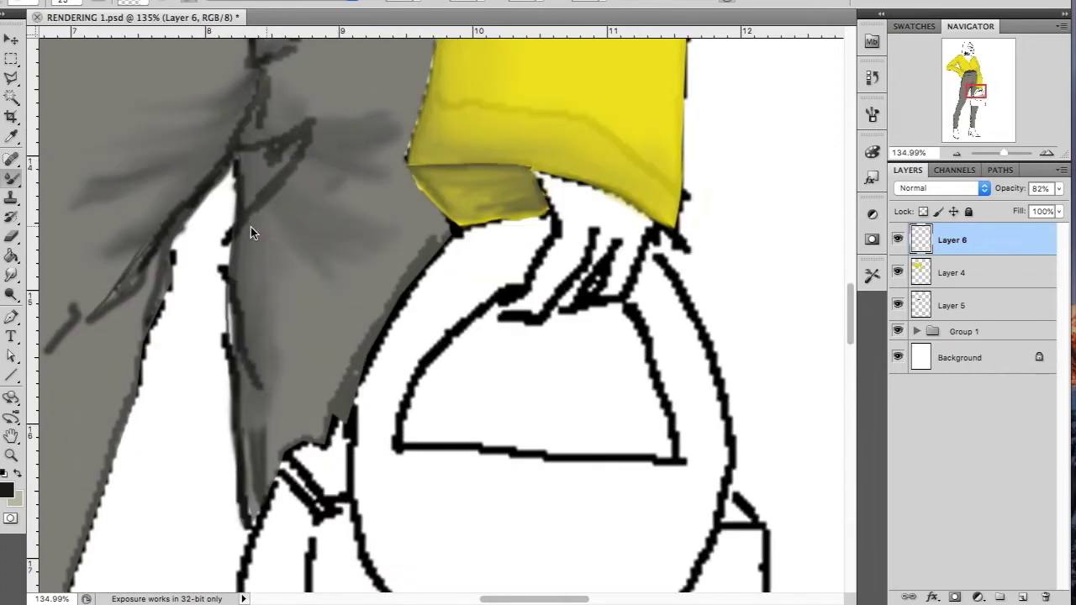
scroll(253, 240, down, 4)
key(bracketright)
key(bracketright)
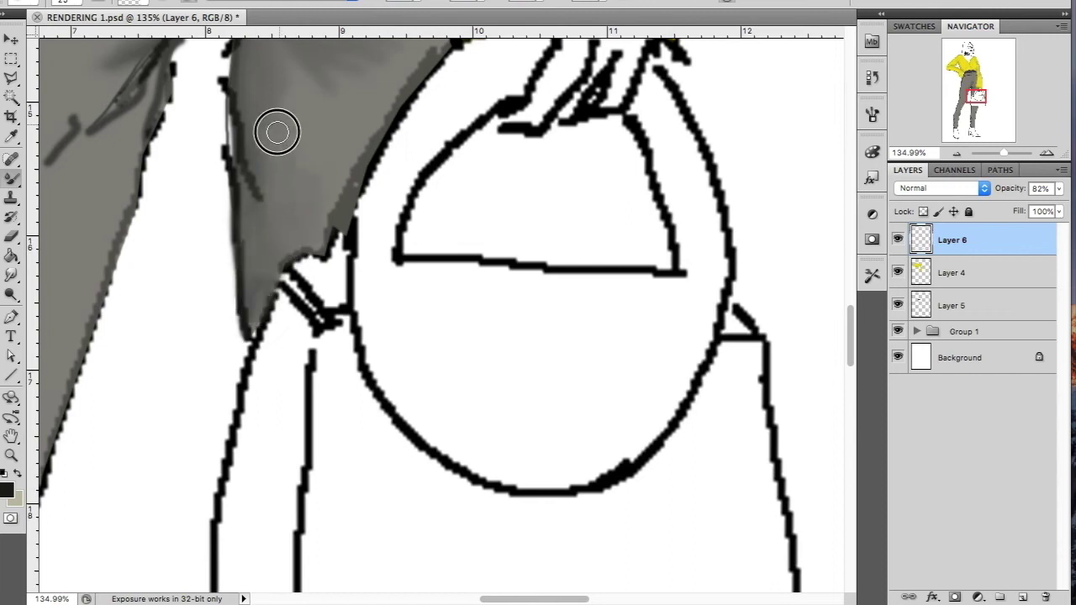
scroll(327, 281, down, 7)
scroll(271, 188, down, 4)
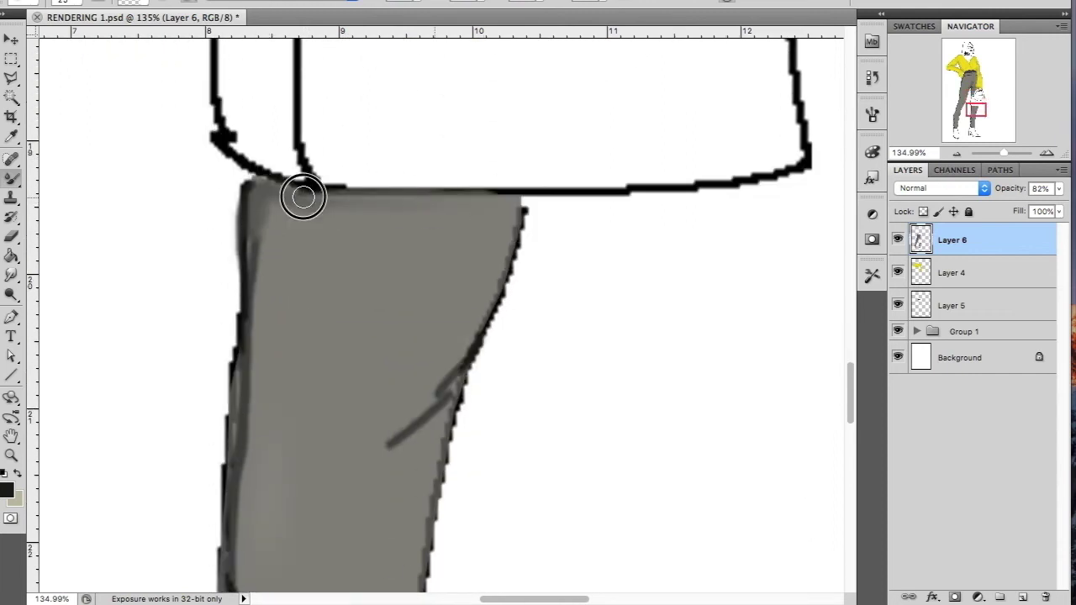
mouse_move(337, 202)
mouse_down()
mouse_move(365, 211)
mouse_move(240, 364)
mouse_move(253, 343)
mouse_move(267, 410)
mouse_up()
mouse_move(387, 446)
mouse_down()
mouse_move(434, 401)
mouse_move(362, 471)
mouse_up()
mouse_move(454, 361)
mouse_down()
mouse_move(391, 442)
mouse_move(388, 475)
mouse_up()
Step: Continue blending the trouser shading further down the leg
scroll(388, 476, down, 5)
drag(250, 440, 228, 421)
scroll(228, 421, down, 2)
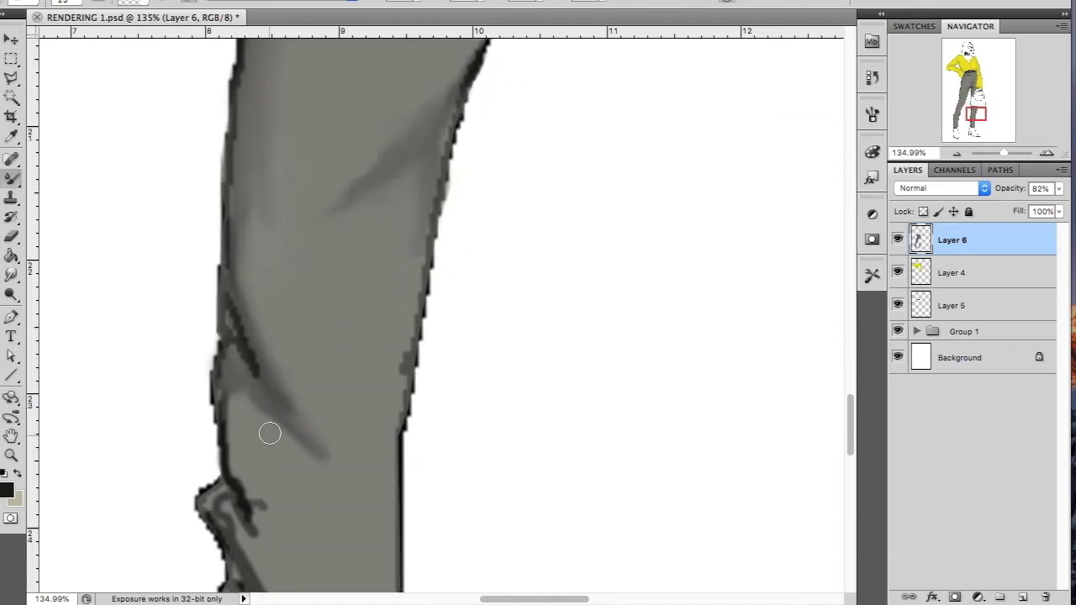
scroll(269, 433, down, 2)
mouse_move(239, 320)
mouse_down()
mouse_move(250, 451)
mouse_move(277, 530)
mouse_up()
scroll(277, 471, down, 2)
mouse_move(235, 387)
mouse_down()
mouse_move(219, 486)
mouse_move(252, 546)
mouse_up()
Step: Add soft, darker fold shading to the lower trousers
drag(227, 412, 329, 437)
mouse_move(252, 437)
mouse_down()
mouse_move(361, 483)
mouse_move(316, 403)
mouse_up()
drag(250, 408, 336, 475)
drag(276, 339, 372, 478)
drag(975, 122, 968, 77)
Step: Soften the left waist edge and extend the left waistband seam
mouse_move(210, 202)
mouse_down()
mouse_move(260, 233)
mouse_move(205, 306)
mouse_move(143, 454)
mouse_up()
drag(226, 293, 398, 253)
mouse_move(218, 265)
mouse_down()
mouse_move(348, 247)
mouse_move(328, 220)
mouse_up()
mouse_move(293, 286)
mouse_down()
mouse_move(341, 307)
mouse_move(188, 368)
mouse_move(240, 314)
mouse_move(412, 276)
mouse_up()
scroll(412, 276, down, 5)
Step: Blend the shading near the crotch and darken the upper and left thigh edges
right_click(278, 328)
key(Return)
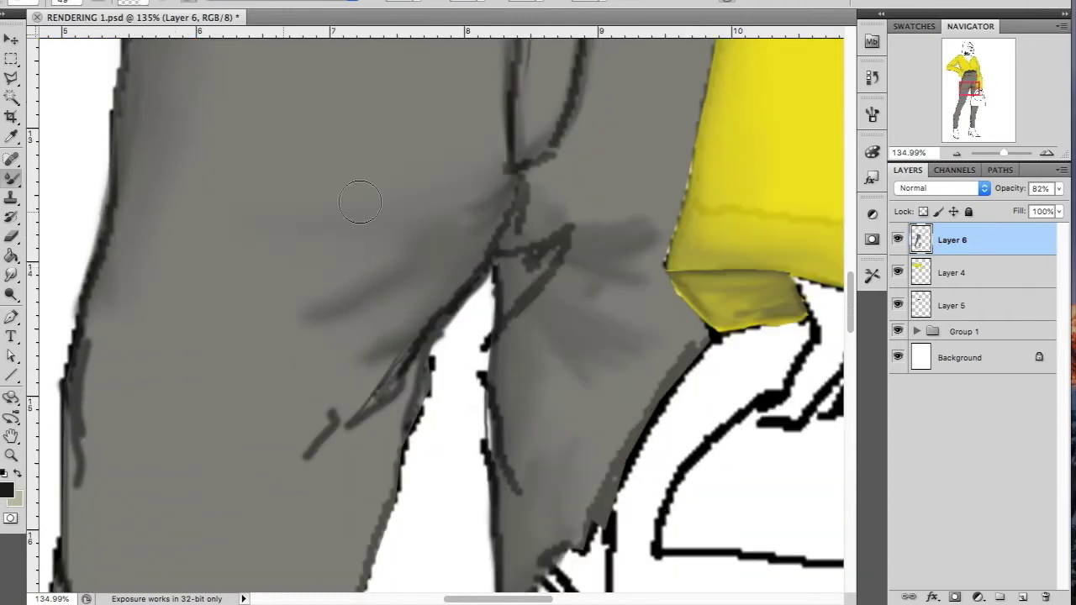
mouse_move(259, 303)
mouse_down()
mouse_move(373, 373)
mouse_move(456, 252)
mouse_move(211, 308)
mouse_up()
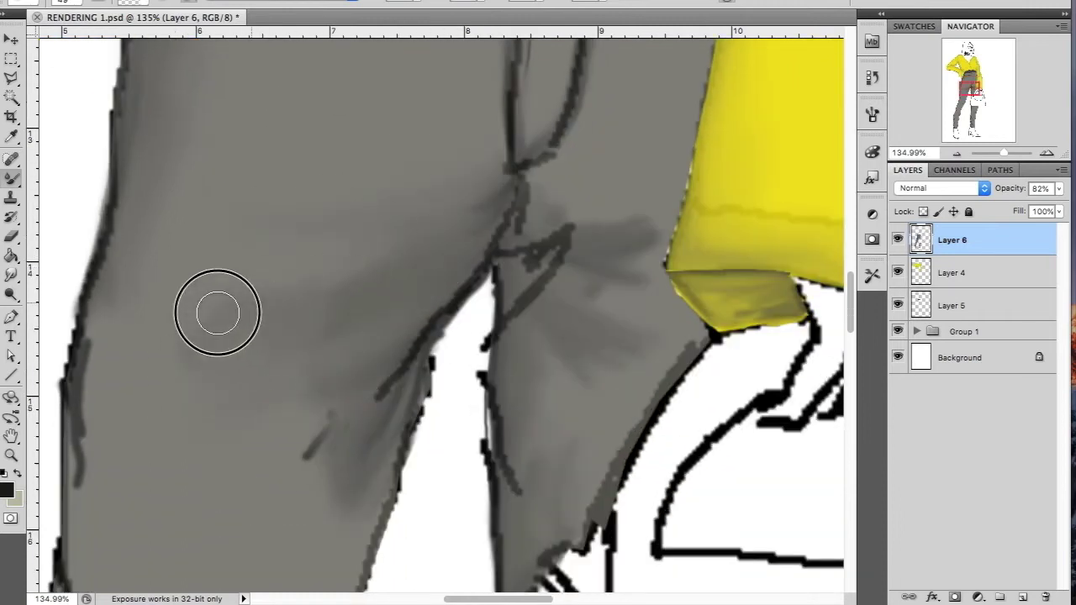
drag(463, 185, 538, 187)
drag(598, 432, 648, 227)
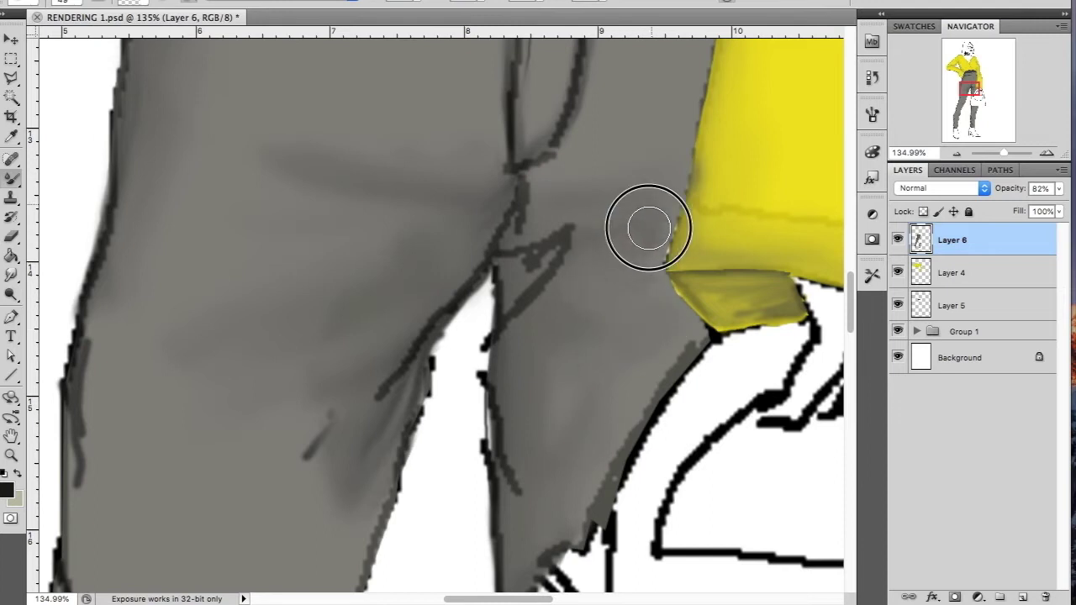
scroll(343, 353, down, 3)
drag(343, 353, 354, 340)
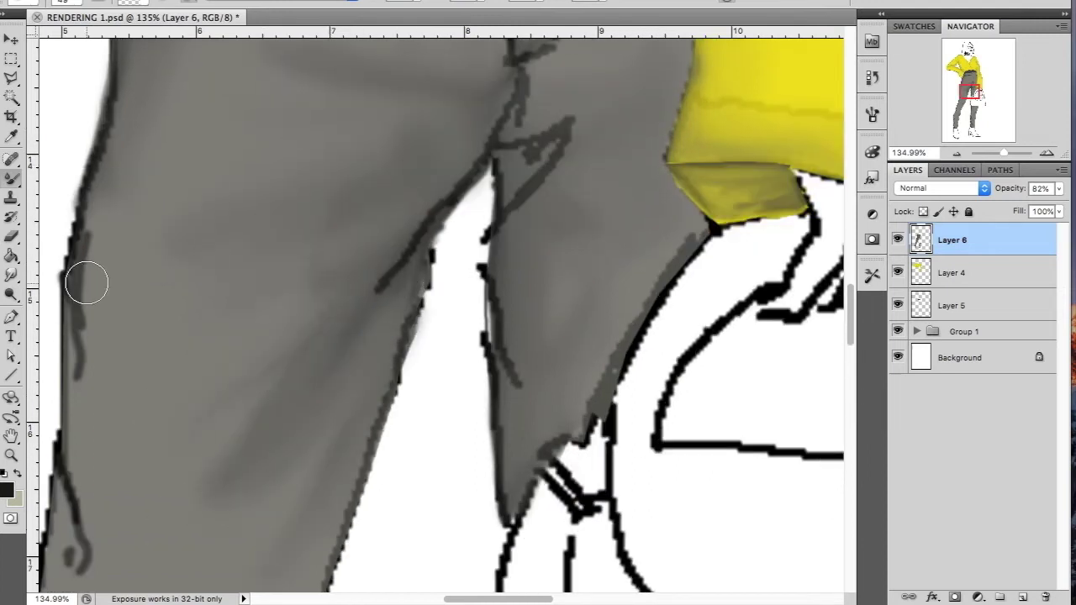
drag(87, 283, 120, 312)
Step: Soften the upper thigh marks, the dark diagonal line, and both knee edges
click(961, 104)
drag(303, 312, 300, 125)
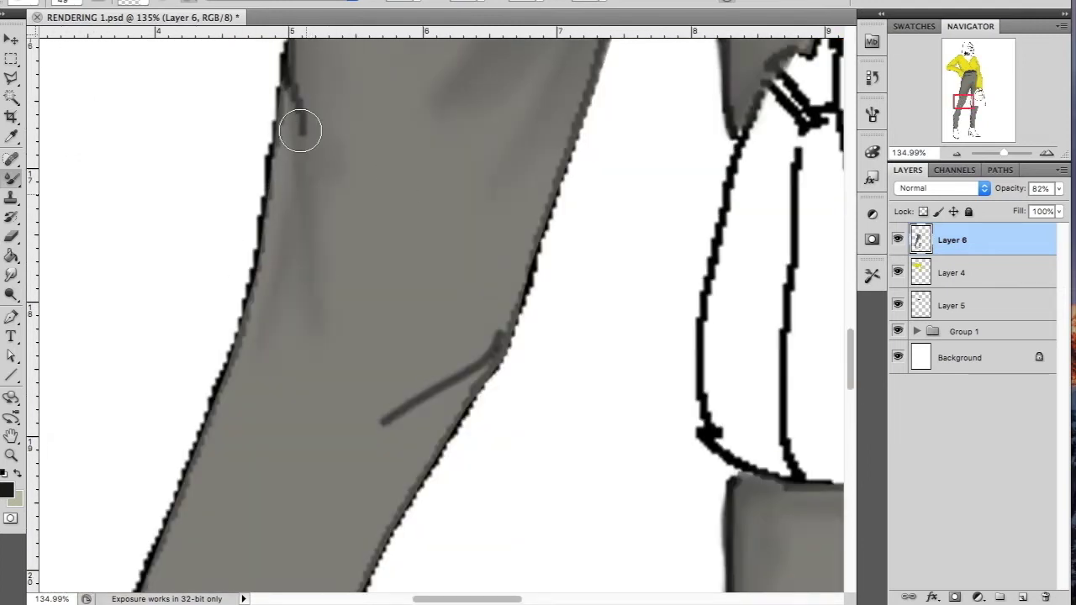
drag(382, 420, 480, 320)
drag(530, 253, 463, 416)
drag(963, 102, 964, 110)
mouse_move(135, 404)
mouse_down()
mouse_move(163, 367)
mouse_move(370, 218)
mouse_up()
drag(197, 300, 241, 342)
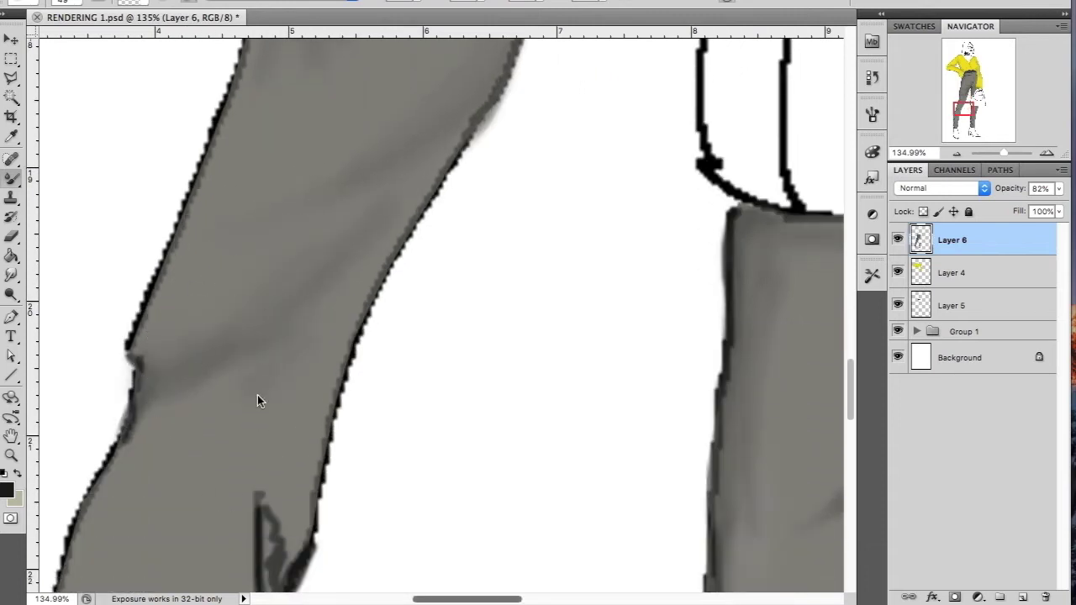
scroll(257, 395, down, 5)
mouse_move(240, 272)
mouse_down()
mouse_move(264, 173)
mouse_move(252, 329)
mouse_up()
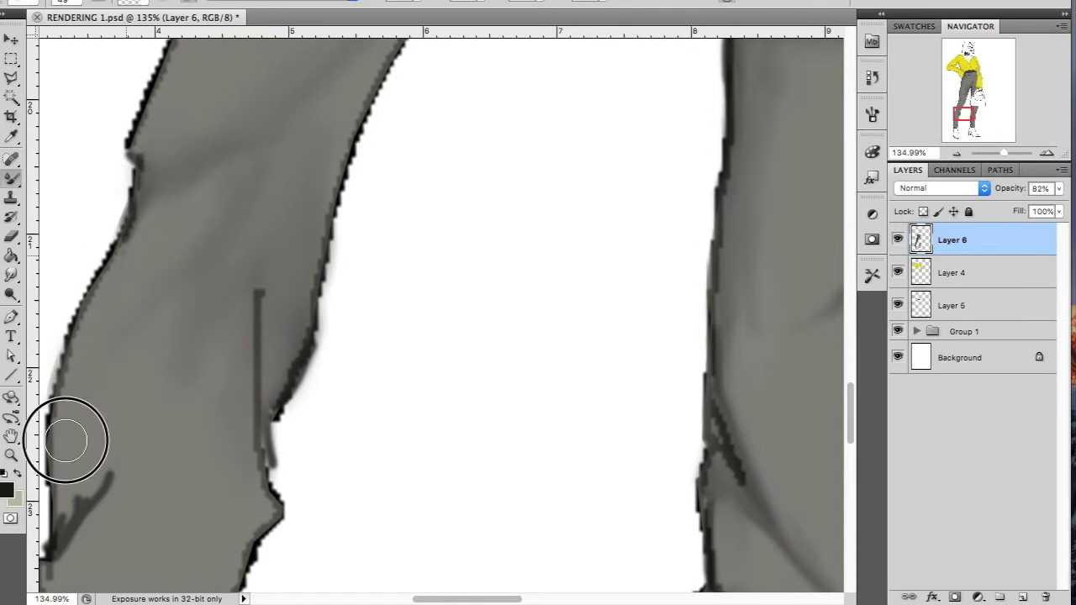
Step: Darken and blend the lower trouser shading with an enlarged brush
scroll(67, 437, down, 4)
scroll(133, 360, down, 5)
scroll(133, 360, left, 4)
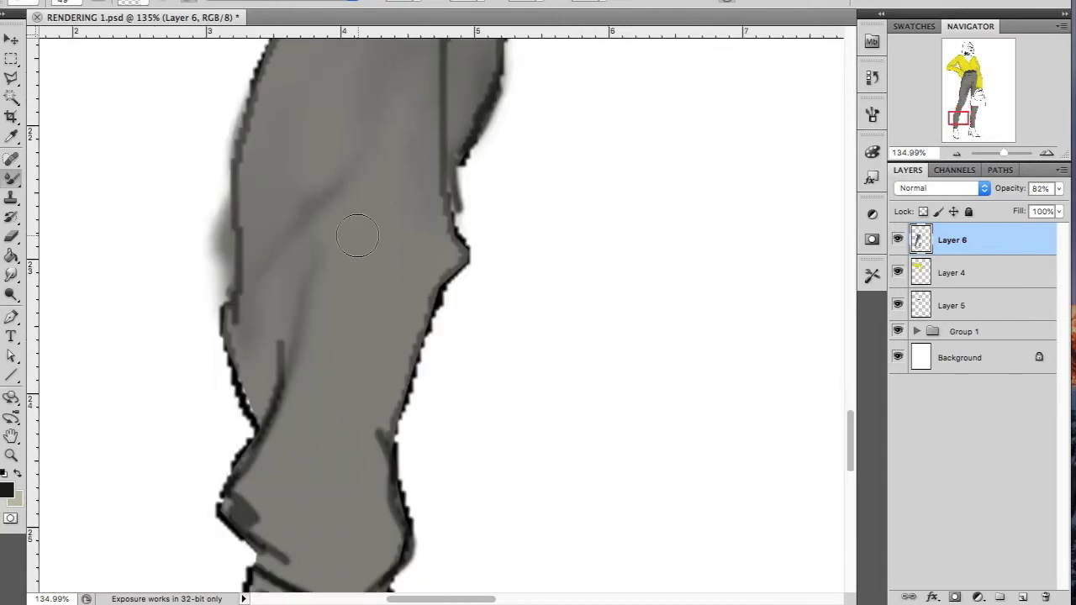
key(bracketright)
key(bracketright)
key(bracketright)
mouse_move(290, 437)
mouse_down()
mouse_move(372, 440)
mouse_move(361, 293)
mouse_move(260, 241)
mouse_up()
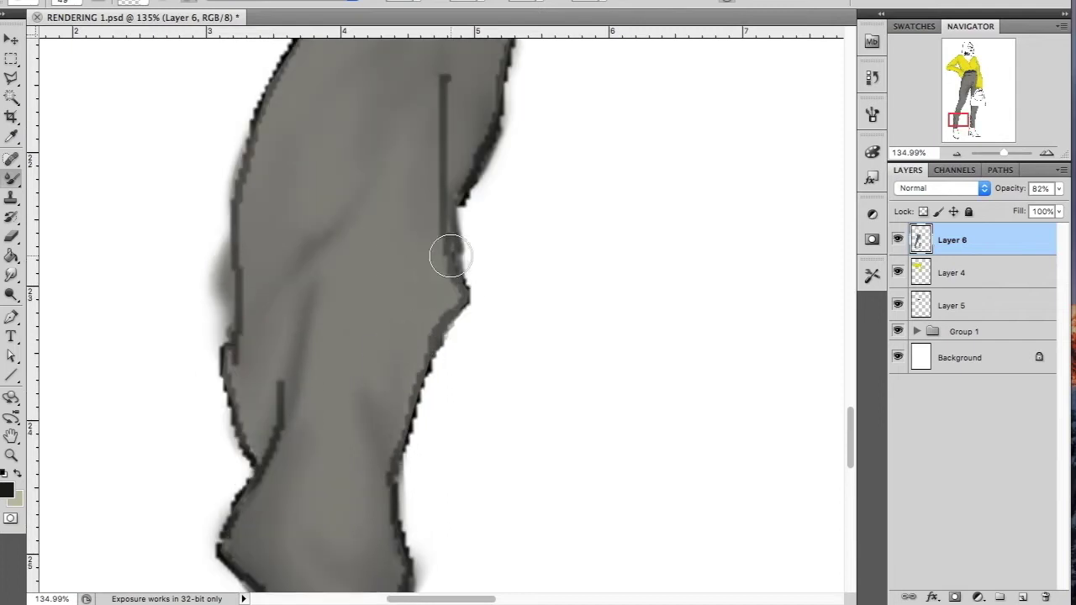
Step: Zoom out to the legs, bag and boots, and select the Eraser
drag(1002, 153, 997, 153)
click(4, 239)
right_click(154, 332)
click(159, 333)
Step: Expand the line-art group and select Layer 2
scroll(148, 261, up, 5)
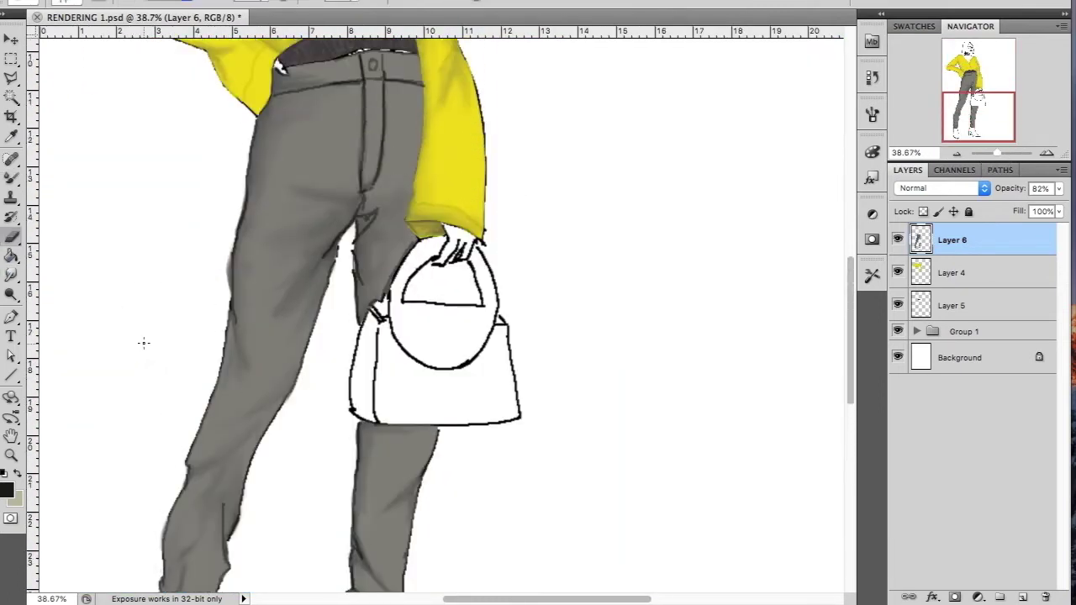
click(917, 331)
click(994, 392)
click(13, 181)
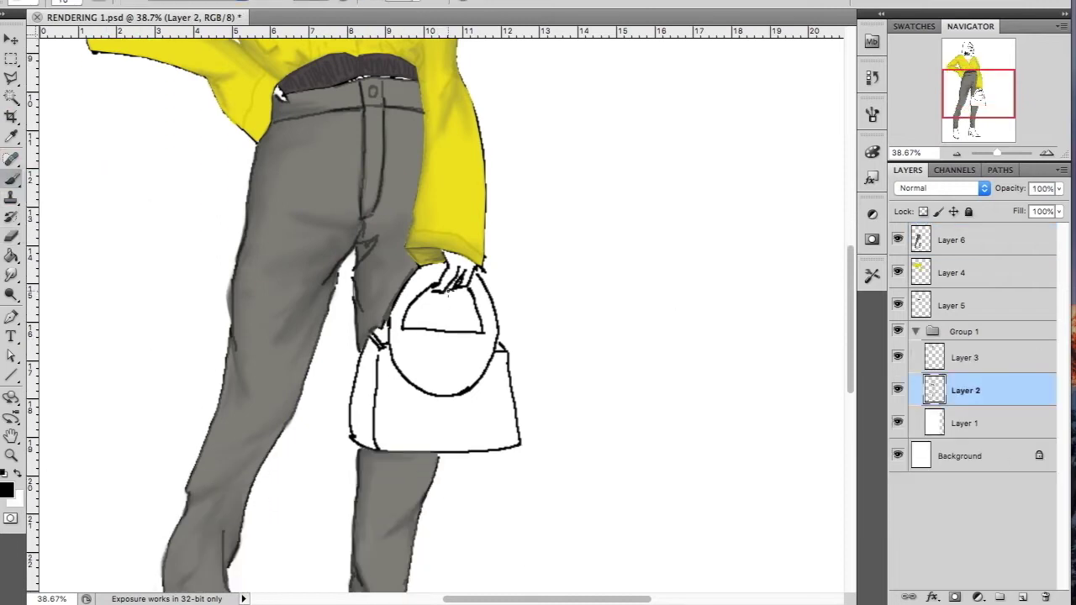
Step: Zoom in on the handbag and lasso the opening inside its handle
key(l)
drag(996, 153, 1005, 153)
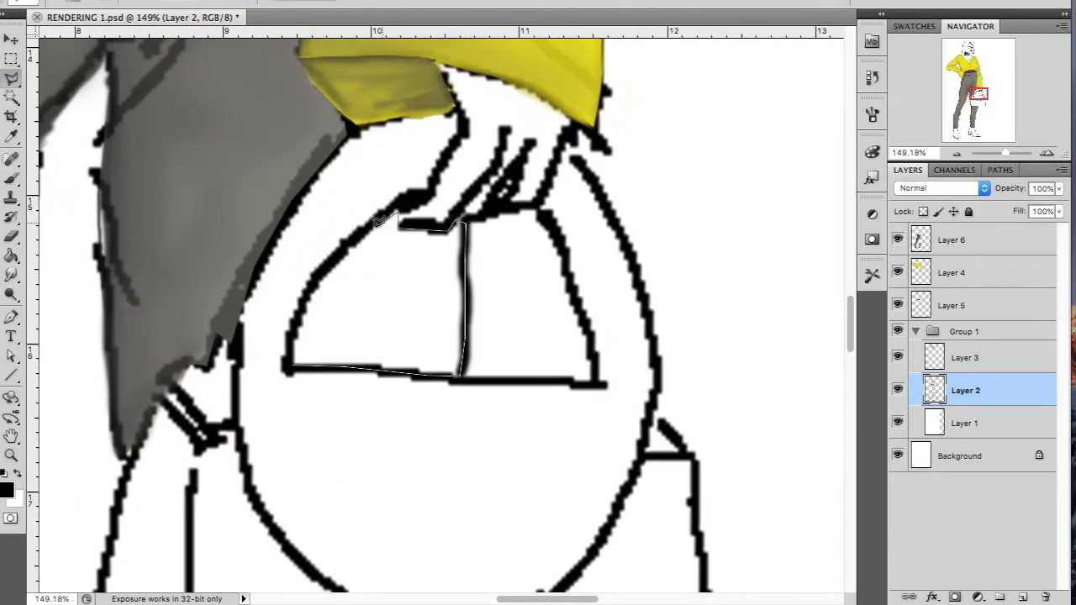
click(290, 361)
key(b)
alt+click(264, 89)
Step: Fill the handle opening with grey on Layer 6 instead of the wrong layer, then deselect
mouse_move(337, 311)
mouse_down()
mouse_move(462, 187)
mouse_move(432, 216)
mouse_up()
click(177, 2)
click(181, 137)
click(951, 239)
mouse_move(420, 289)
mouse_down()
mouse_move(424, 250)
mouse_move(427, 308)
mouse_up()
key(ctrl+d)
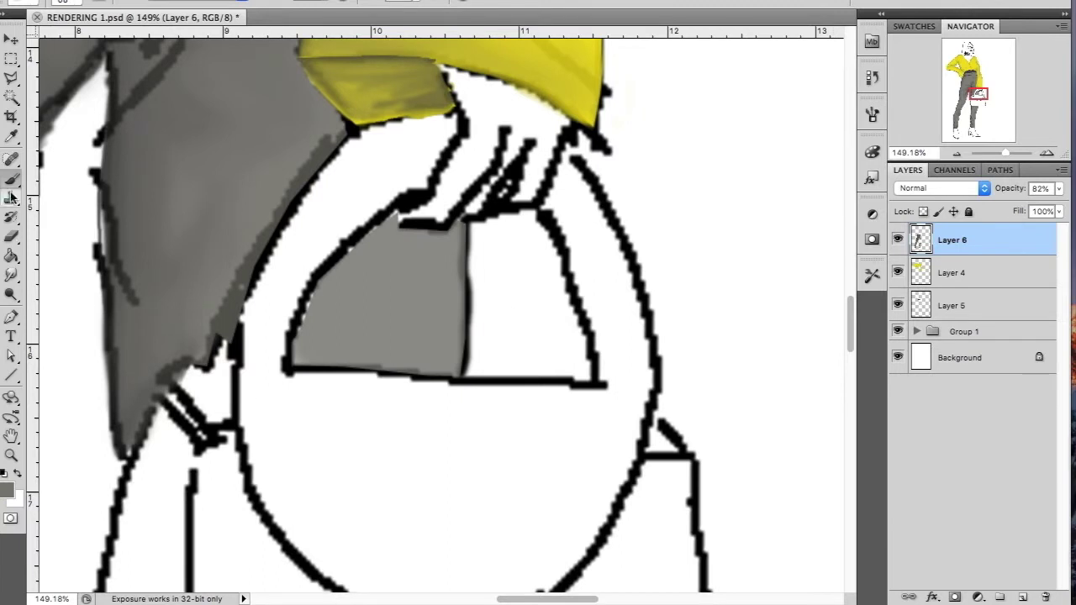
Step: Darken and soften the grey shape's left and bottom edges, then zoom out to the whole figure
key(bracketleft)
key(bracketleft)
key(bracketleft)
mouse_move(366, 244)
mouse_down()
mouse_move(297, 353)
mouse_move(363, 245)
mouse_up()
mouse_move(331, 291)
mouse_down()
mouse_move(378, 227)
mouse_move(298, 362)
mouse_move(449, 344)
mouse_move(434, 354)
mouse_move(384, 243)
mouse_move(312, 347)
mouse_up()
right_click(374, 304)
key(Return)
drag(1005, 153, 997, 156)
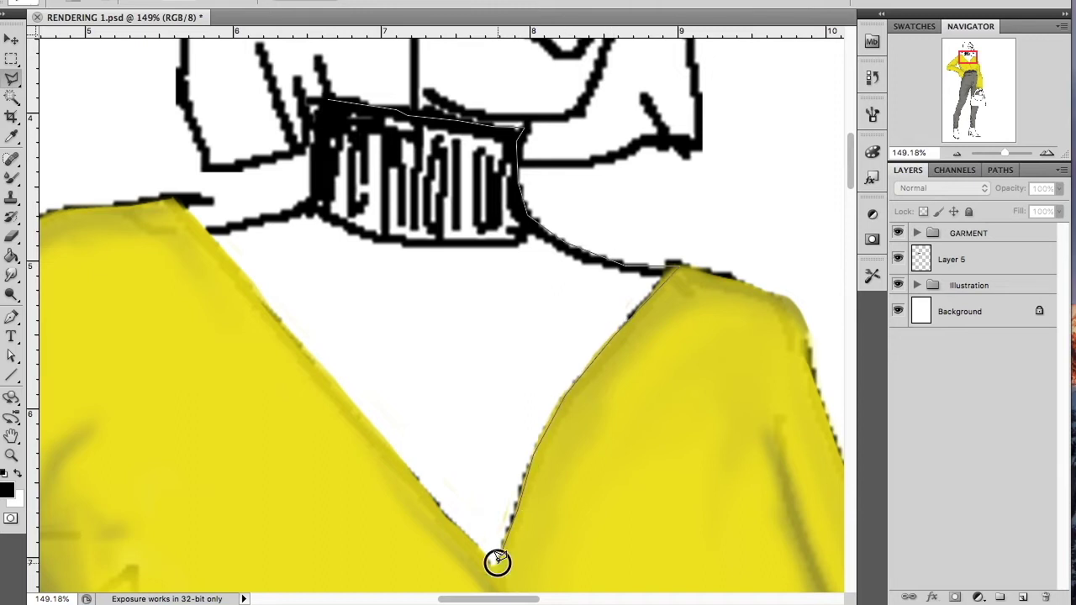
Step: Close the turtleneck selection and choose a dark green foreground colour
click(333, 100)
click(9, 487)
click(853, 260)
click(797, 247)
click(773, 233)
click(1010, 114)
click(11, 178)
Step: Brush green into the turtleneck selection on a new layer and lower its opacity slightly
click(966, 259)
right_click(357, 282)
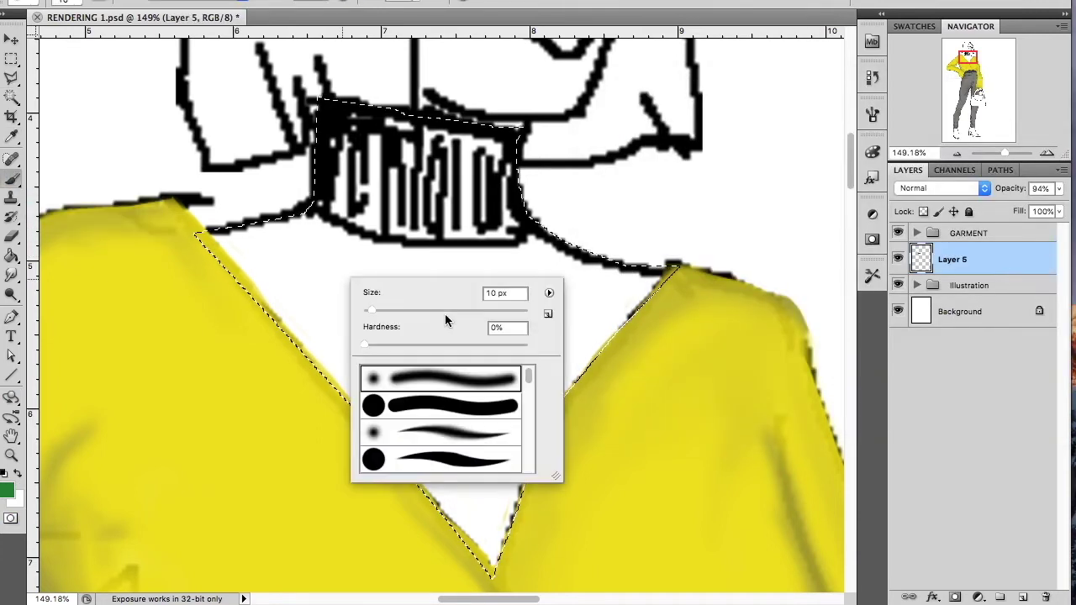
click(992, 241)
key(ctrl+shift+alt+n)
mouse_move(277, 168)
mouse_down()
mouse_move(553, 337)
mouse_move(320, 216)
mouse_move(530, 278)
mouse_move(442, 353)
mouse_up()
key(ctrl+d)
drag(958, 292, 998, 301)
key(ctrl+t)
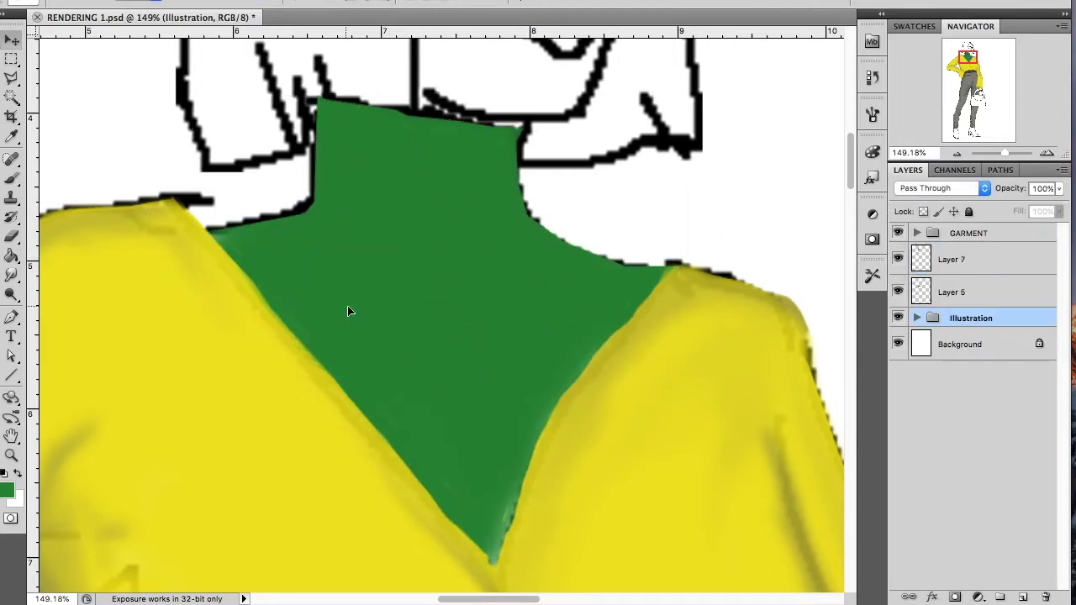
click(983, 267)
drag(1059, 189, 1052, 209)
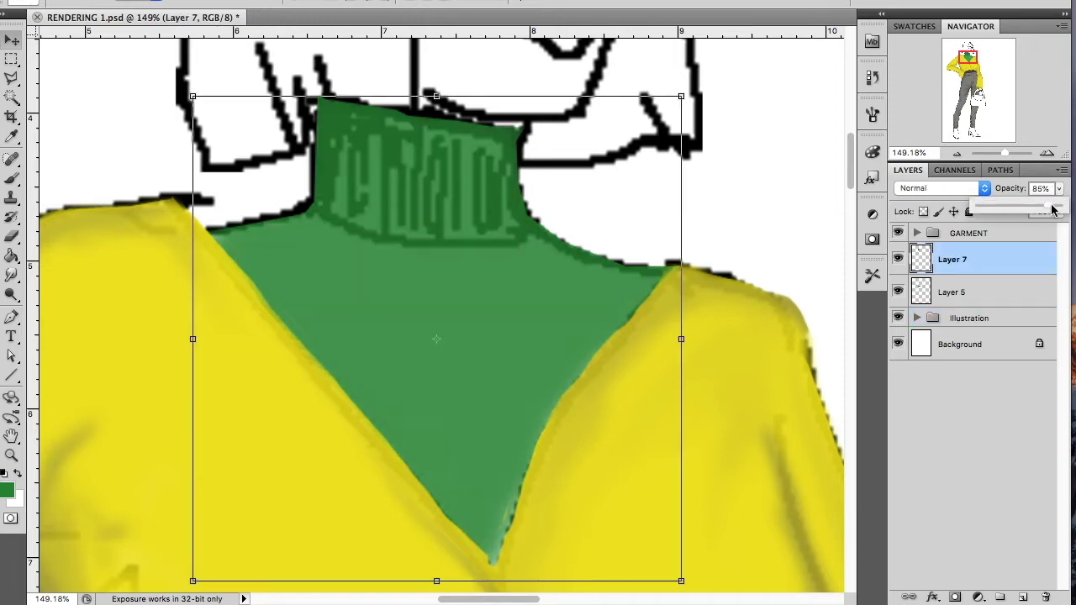
Step: Paint very dark green ribbing strokes on the collar with a bristle brush
click(12, 491)
click(754, 297)
click(782, 309)
click(1010, 114)
right_click(12, 178)
click(80, 173)
click(77, 2)
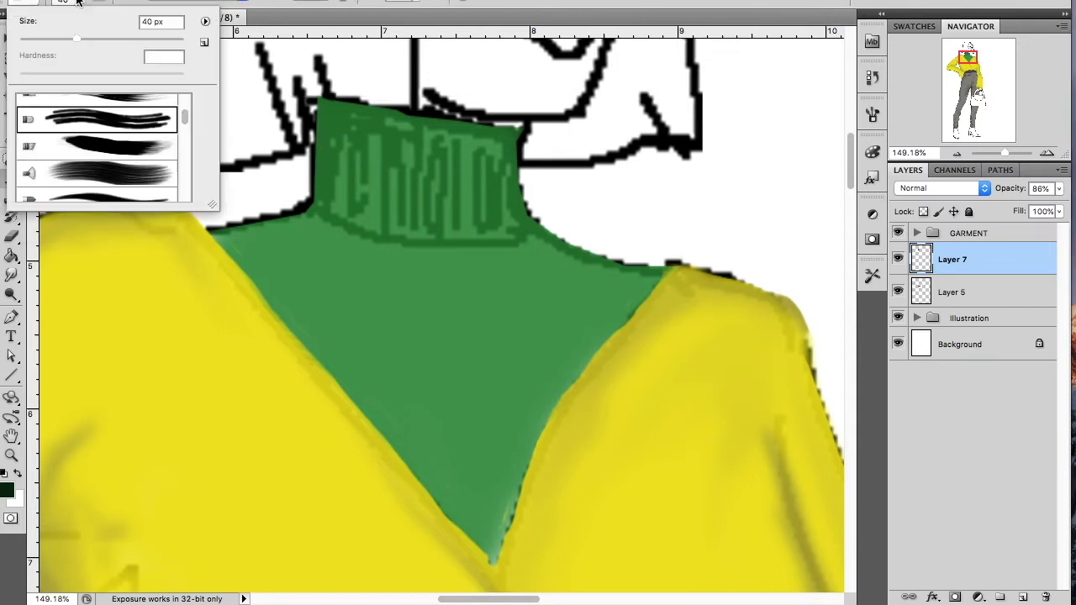
scroll(145, 168, up, 3)
click(145, 172)
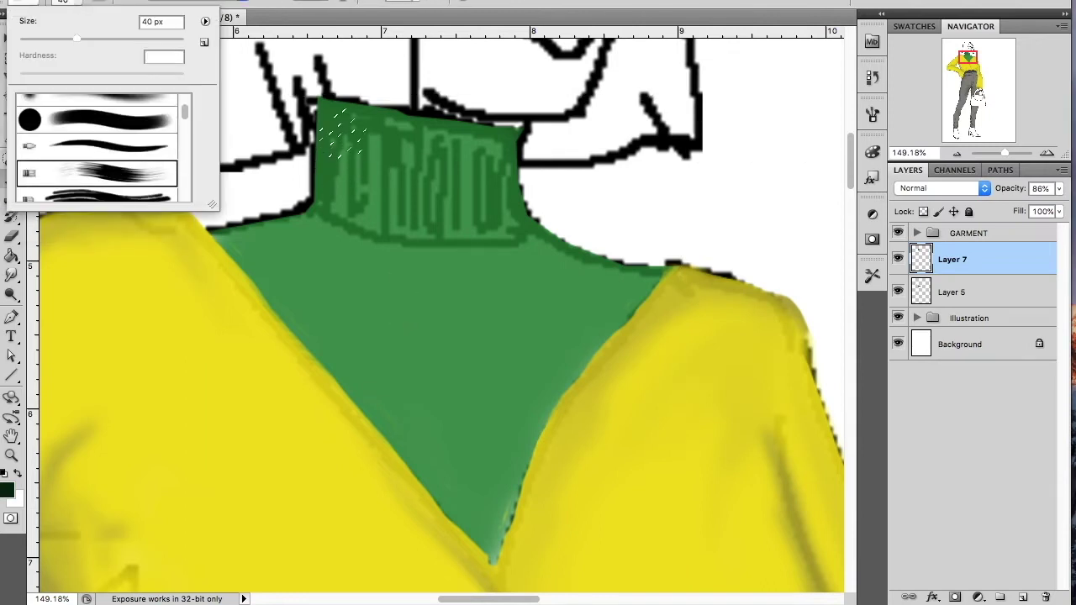
mouse_move(349, 88)
mouse_down()
mouse_move(336, 205)
mouse_move(468, 189)
mouse_move(504, 211)
mouse_move(506, 226)
mouse_up()
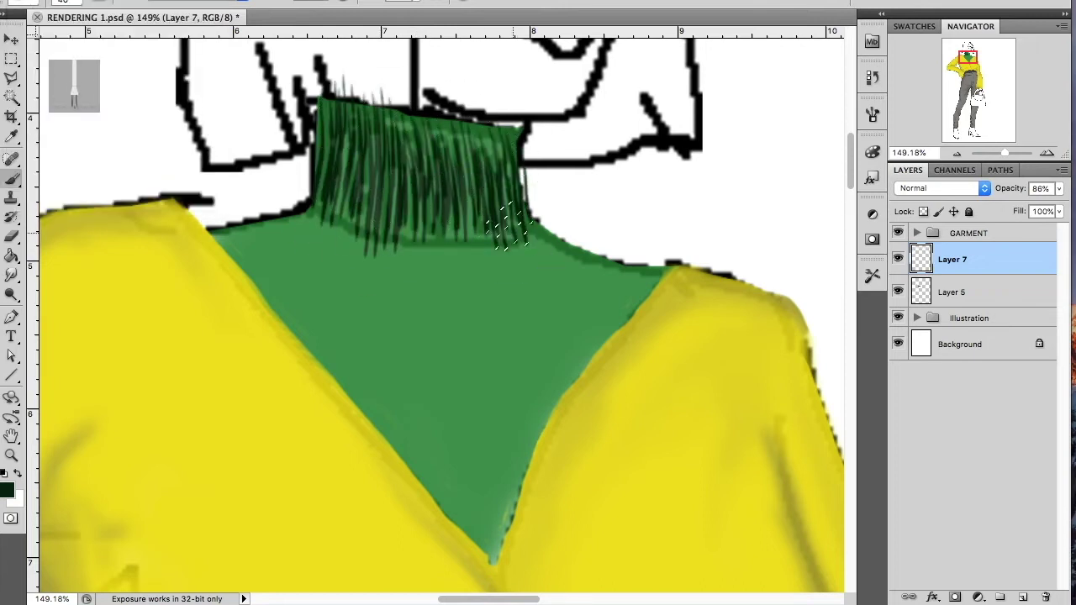
Step: Draw a dark line along the collar's base with a hard round brush
key(ctrl+t)
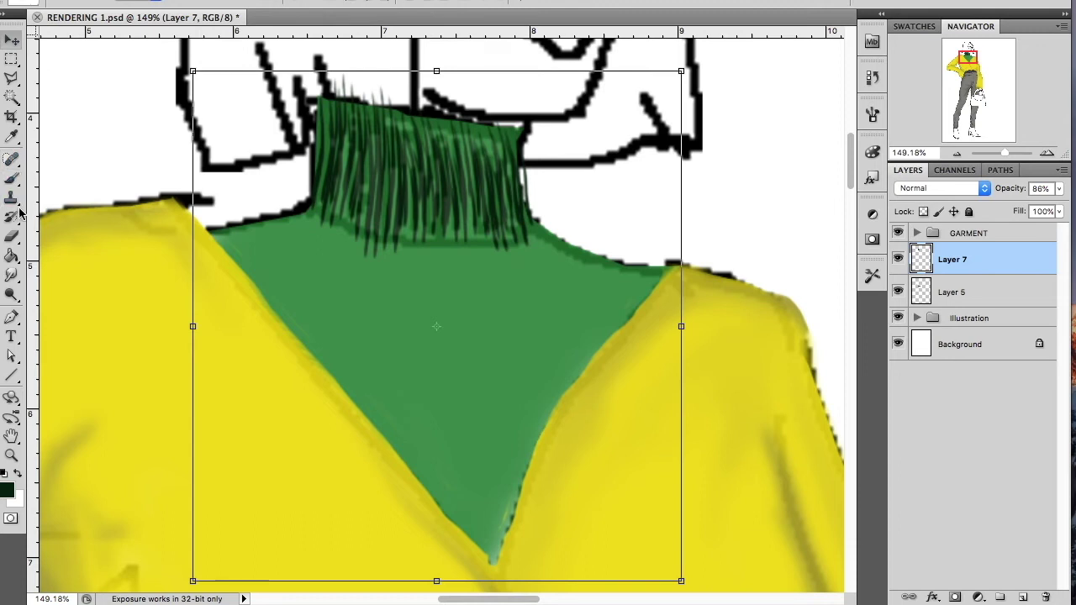
key(Return)
key(0)
click(21, 185)
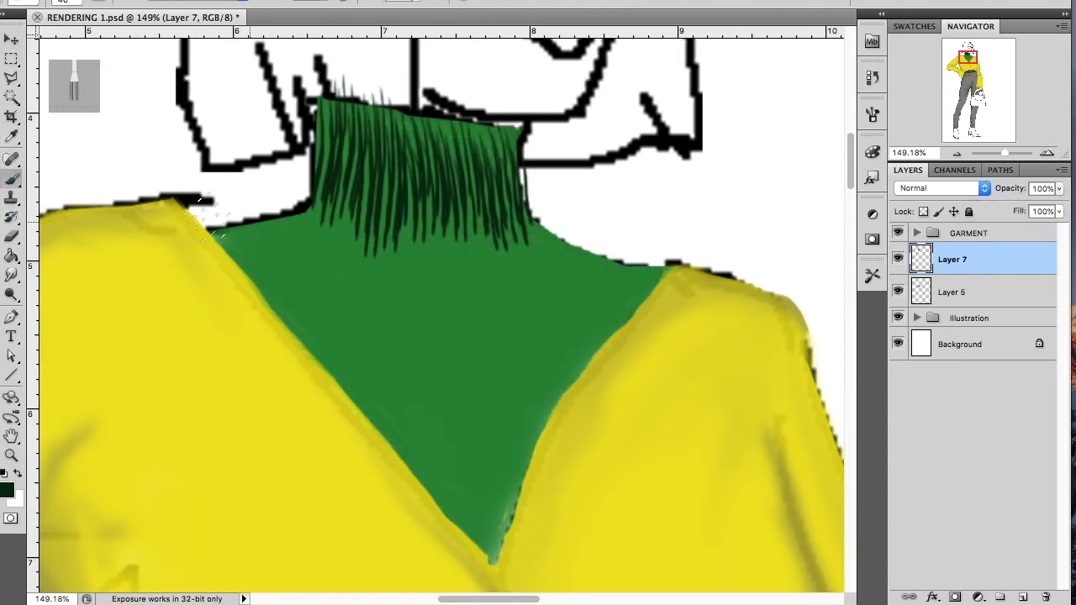
click(80, 1)
click(170, 134)
text(3)
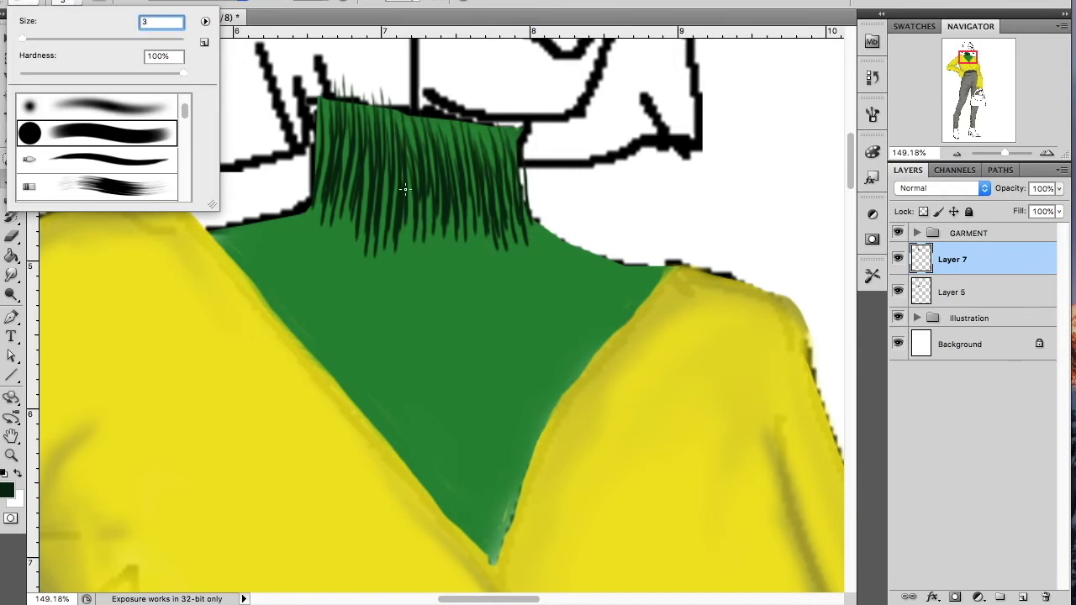
drag(1059, 189, 1034, 205)
mouse_move(314, 206)
mouse_down()
mouse_move(392, 233)
mouse_move(502, 236)
mouse_up()
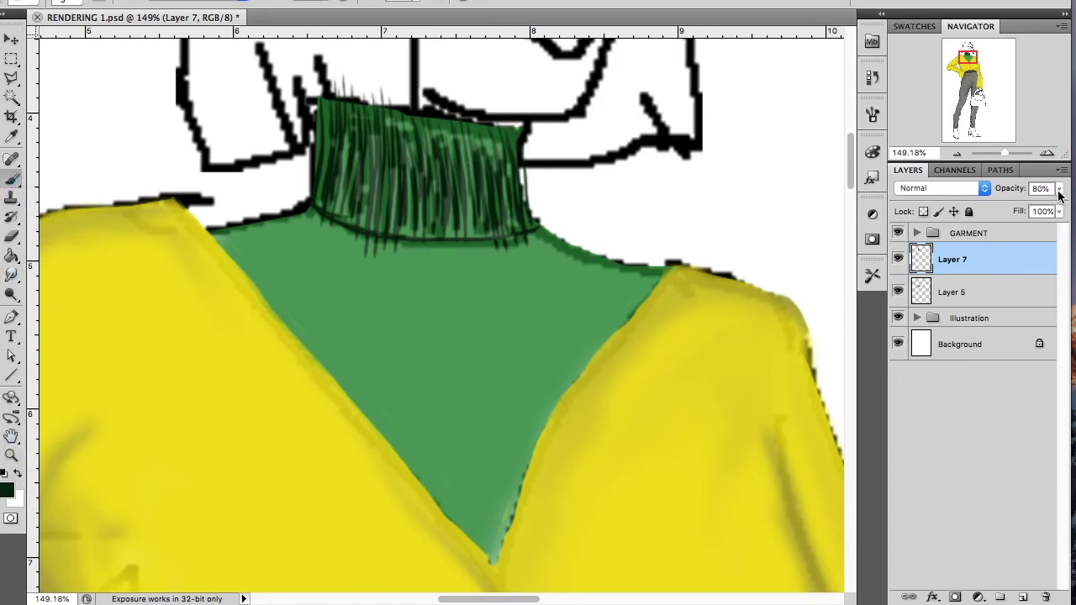
drag(1059, 192, 1069, 208)
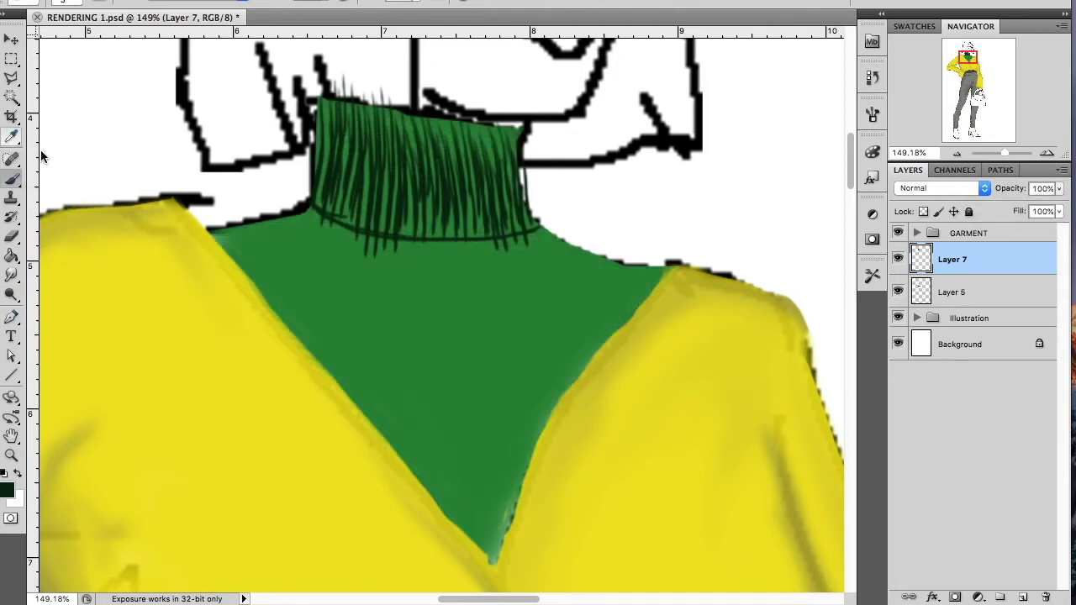
Step: Cross-hatch the collar's right side with a 12 px textured bristle brush
right_click(380, 308)
key(bracketright)
key(bracketright)
key(bracketright)
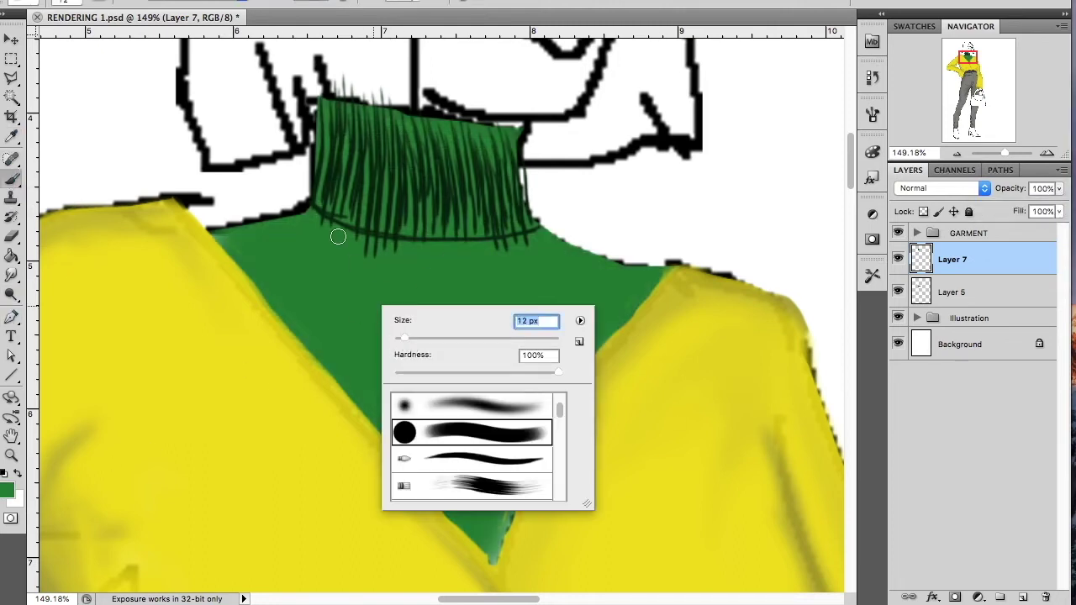
key(Return)
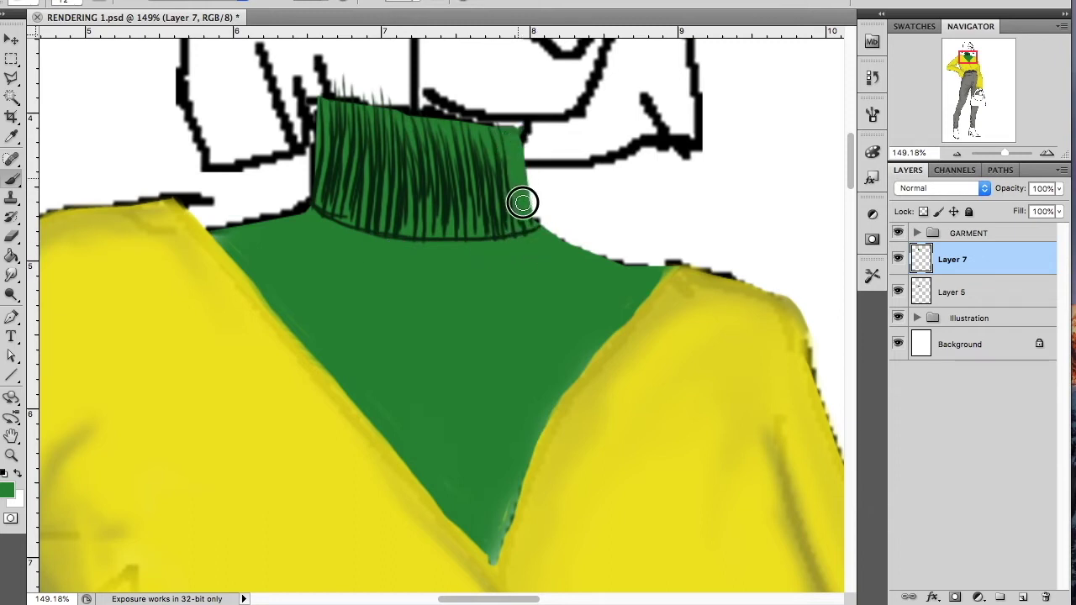
right_click(11, 181)
click(80, 173)
click(81, 1)
click(120, 185)
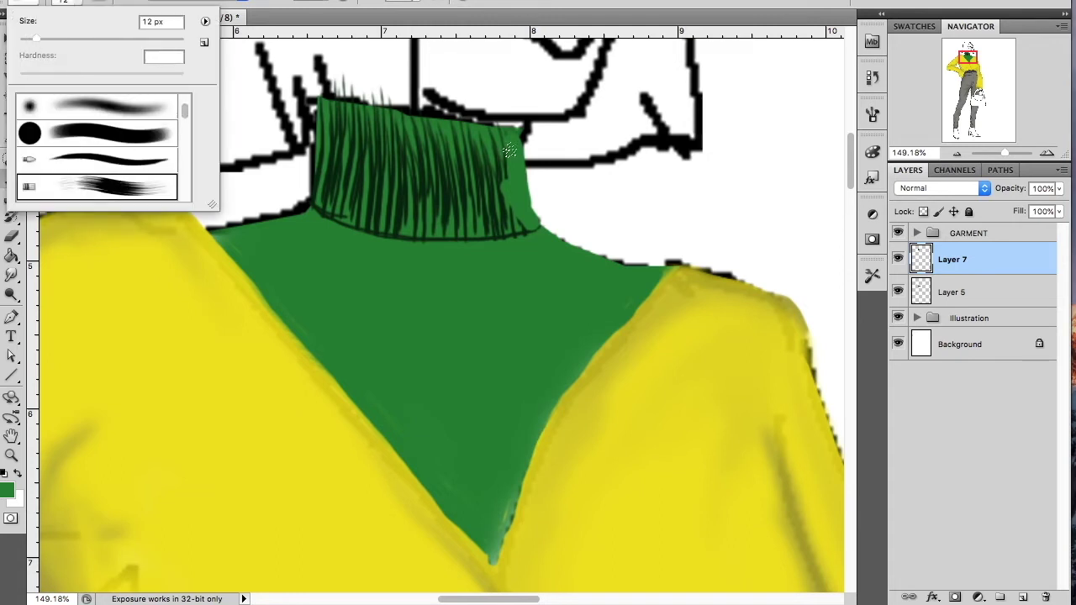
right_click(505, 190)
key(Return)
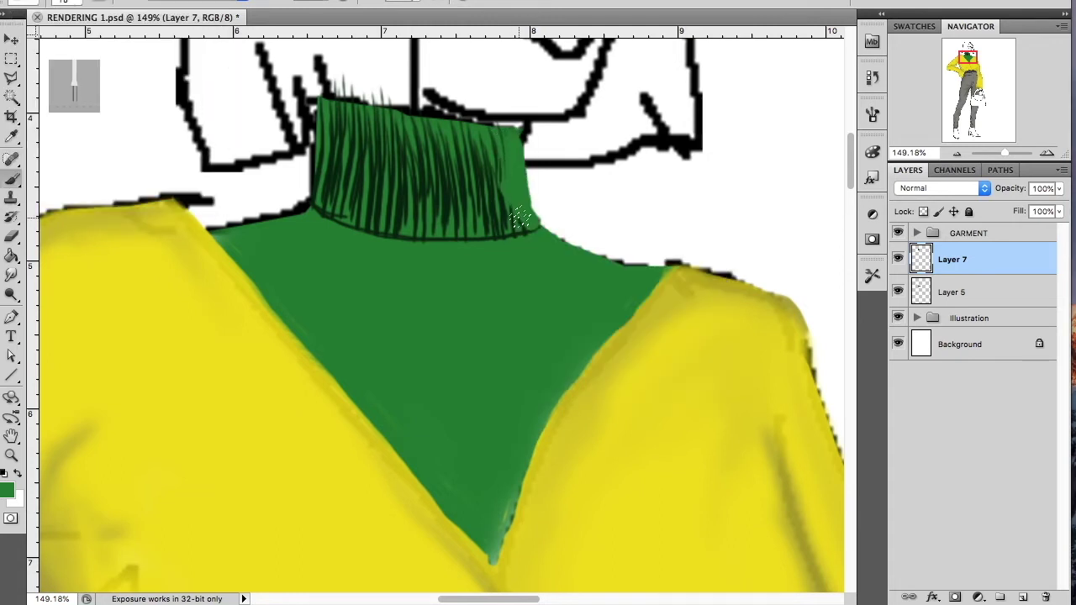
mouse_move(512, 217)
mouse_down()
mouse_move(511, 163)
mouse_move(522, 217)
mouse_up()
right_click(476, 184)
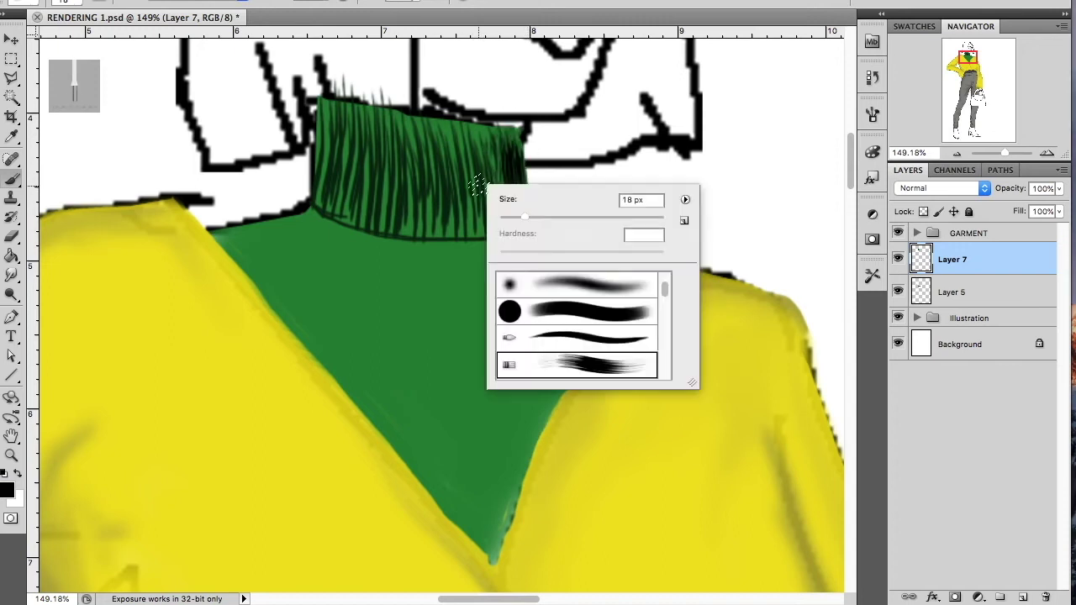
key(Return)
mouse_move(480, 168)
mouse_down()
mouse_move(432, 132)
mouse_move(521, 210)
mouse_up()
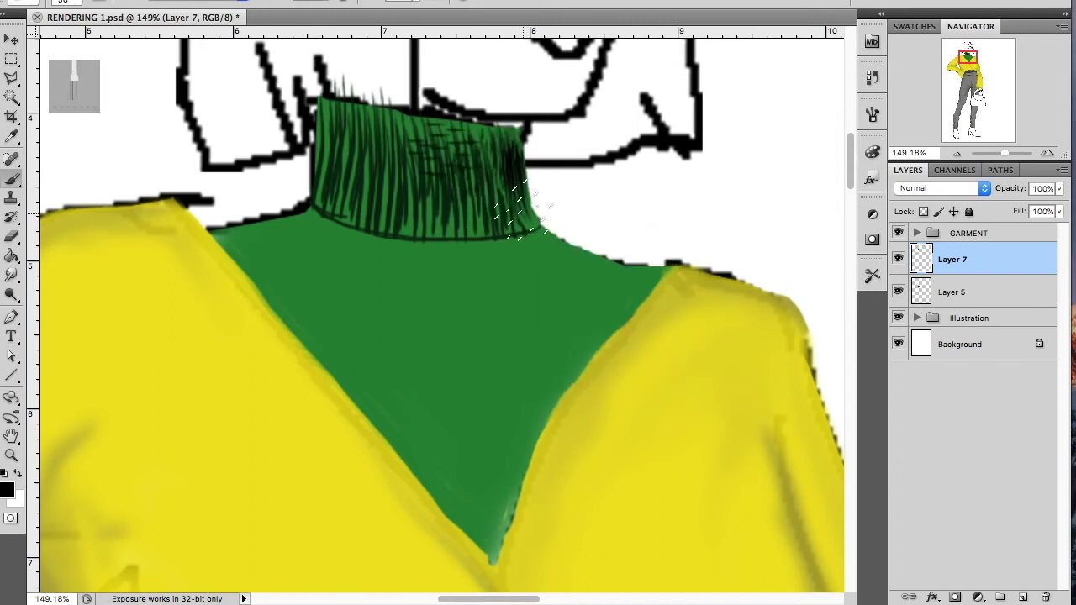
Step: Erase the green along the collar's top edge back to the sketch outline
click(10, 41)
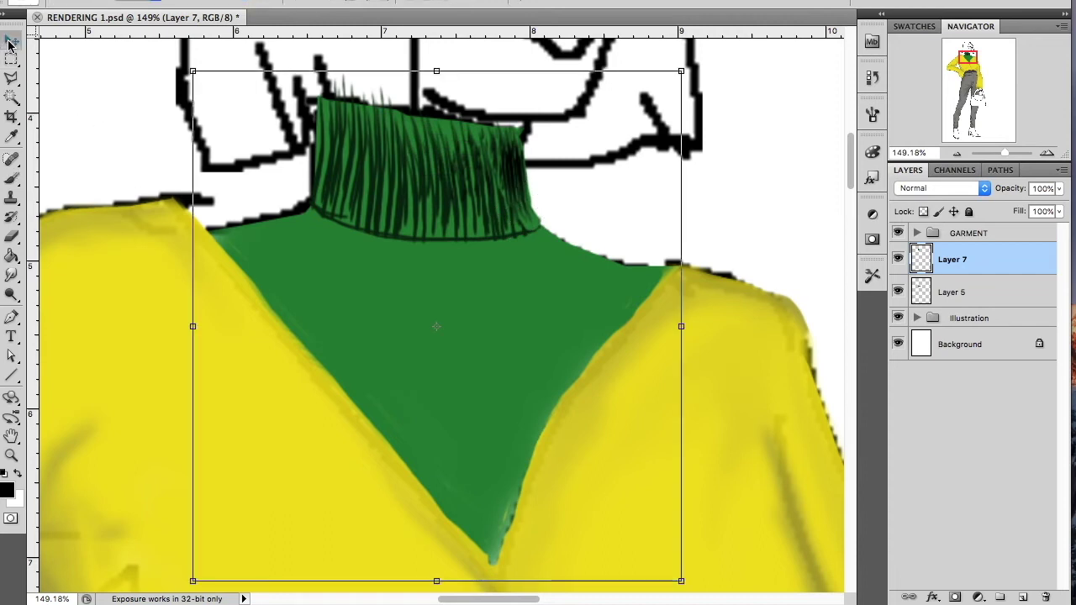
click(11, 237)
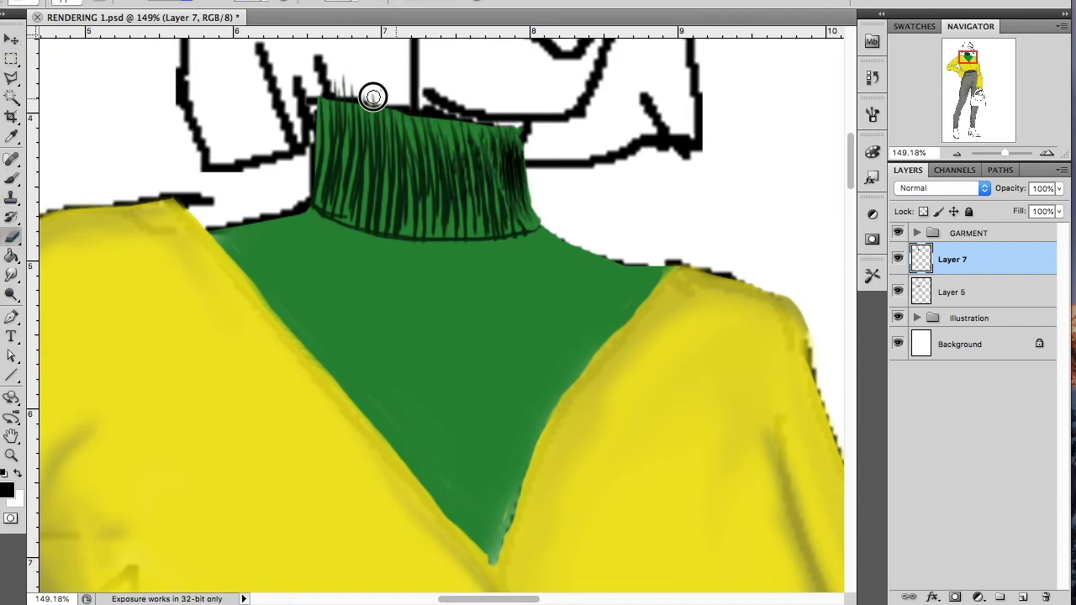
mouse_move(366, 89)
mouse_down()
mouse_move(434, 109)
mouse_move(343, 98)
mouse_move(505, 112)
mouse_up()
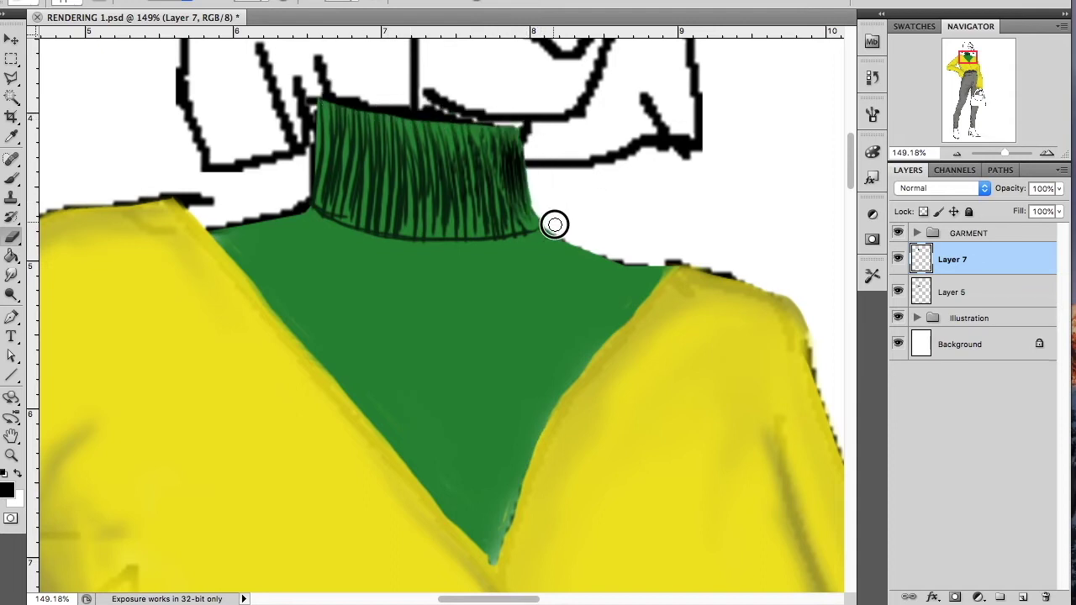
click(12, 37)
click(12, 178)
click(38, 4)
Step: Shade dark green along both V-neck edges, softening them with a 43 px brush
right_click(340, 309)
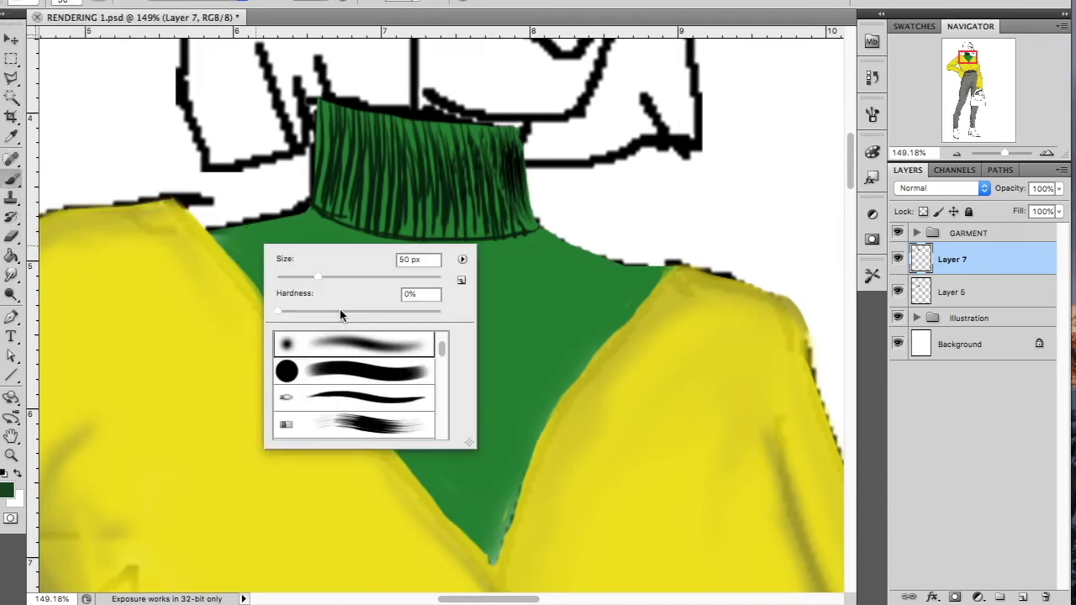
key(Return)
mouse_move(214, 233)
mouse_down()
mouse_move(492, 551)
mouse_move(667, 266)
mouse_move(542, 229)
mouse_up()
mouse_move(336, 253)
mouse_down()
mouse_move(395, 311)
mouse_move(416, 395)
mouse_up()
right_click(507, 360)
text(43)
key(Return)
click(12, 178)
click(84, 173)
mouse_move(274, 216)
mouse_down()
mouse_move(243, 233)
mouse_move(432, 516)
mouse_move(606, 355)
mouse_move(600, 272)
mouse_move(466, 396)
mouse_move(440, 353)
mouse_move(373, 389)
mouse_move(485, 395)
mouse_up()
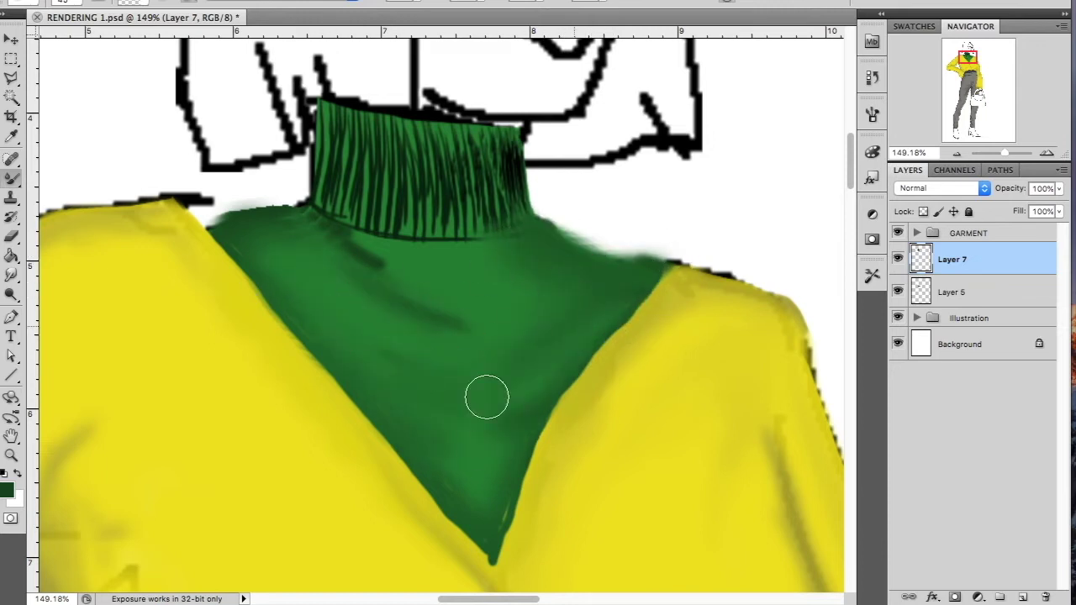
Step: Add darker shading on the chest and a shadow under the collar
right_click(454, 291)
drag(471, 308, 461, 307)
key(Return)
drag(333, 245, 405, 245)
mouse_move(303, 220)
mouse_down()
mouse_move(319, 207)
mouse_move(485, 241)
mouse_move(207, 224)
mouse_move(312, 202)
mouse_move(322, 176)
mouse_move(314, 108)
mouse_move(341, 213)
mouse_move(450, 236)
mouse_move(529, 209)
mouse_move(343, 115)
mouse_move(401, 202)
mouse_move(378, 262)
mouse_up()
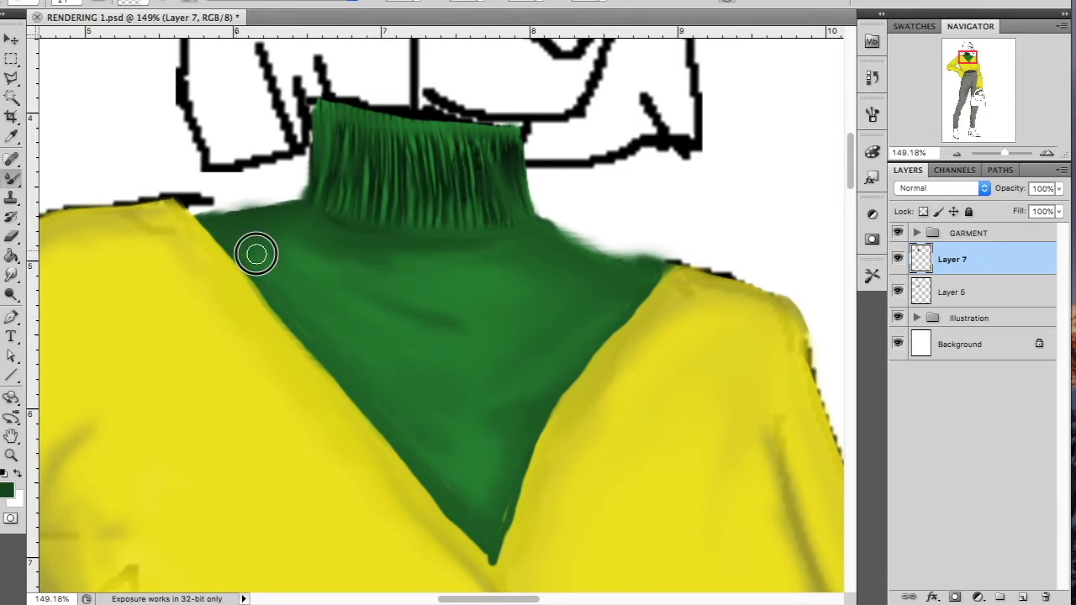
Step: On Layer 4 in the GARMENT group, paint yellow to smooth the right shoulder edge
click(997, 233)
key(e)
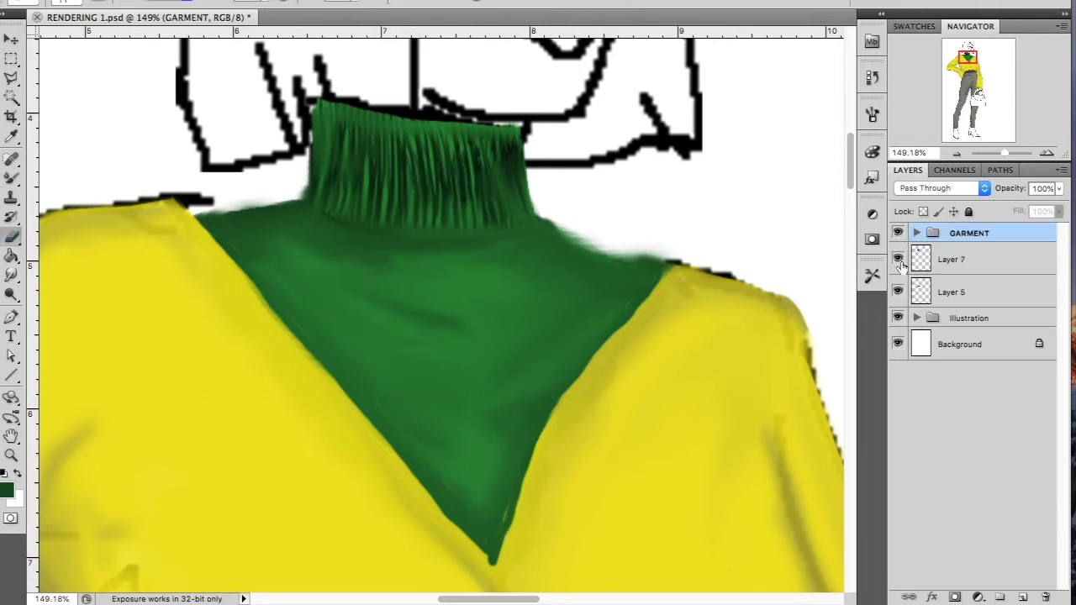
click(916, 232)
click(984, 294)
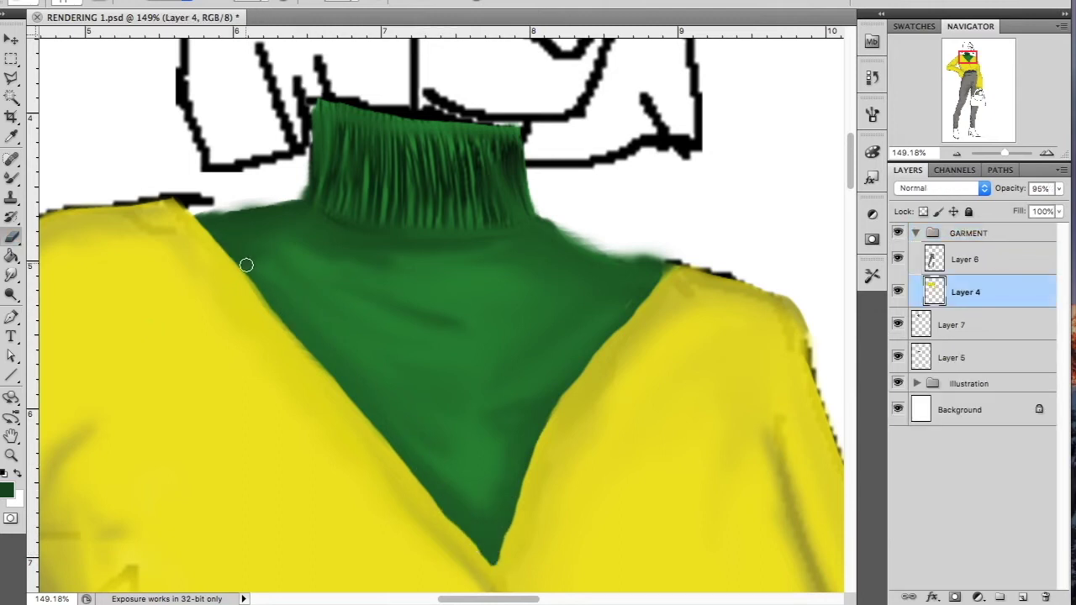
key(v)
drag(1003, 153, 1006, 155)
click(961, 55)
right_click(341, 346)
key(Return)
drag(432, 273, 498, 268)
scroll(587, 394, right, 5)
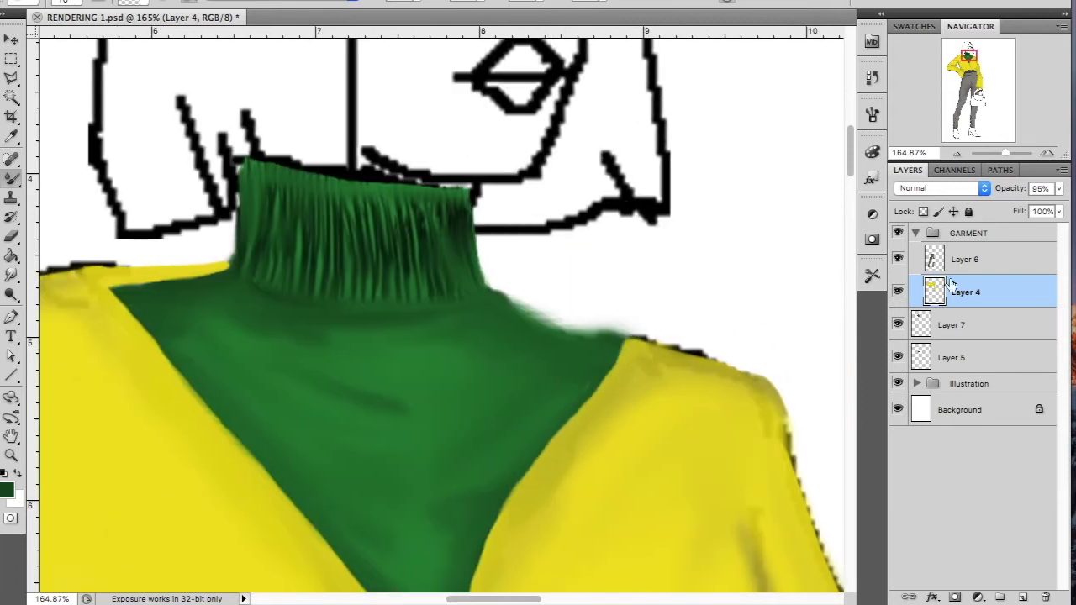
drag(635, 338, 679, 351)
Step: Erase Layer 7's green at the right shoulder and move Layers 7 and 5 into GARMENT
click(915, 233)
click(952, 259)
key(e)
drag(621, 327, 510, 292)
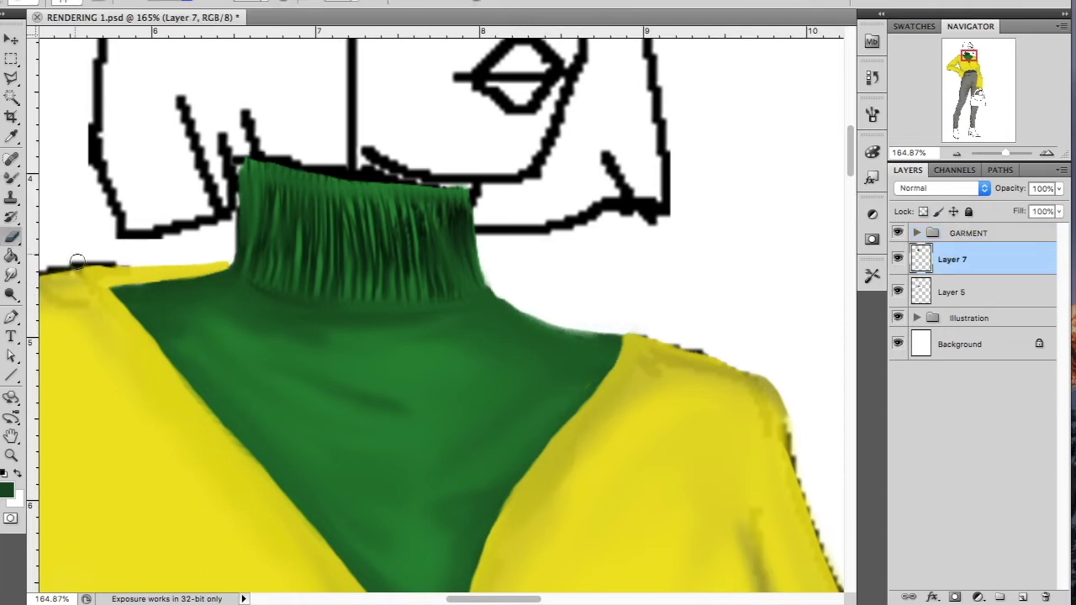
mouse_move(1005, 154)
mouse_down()
mouse_move(994, 154)
mouse_move(994, 63)
mouse_up()
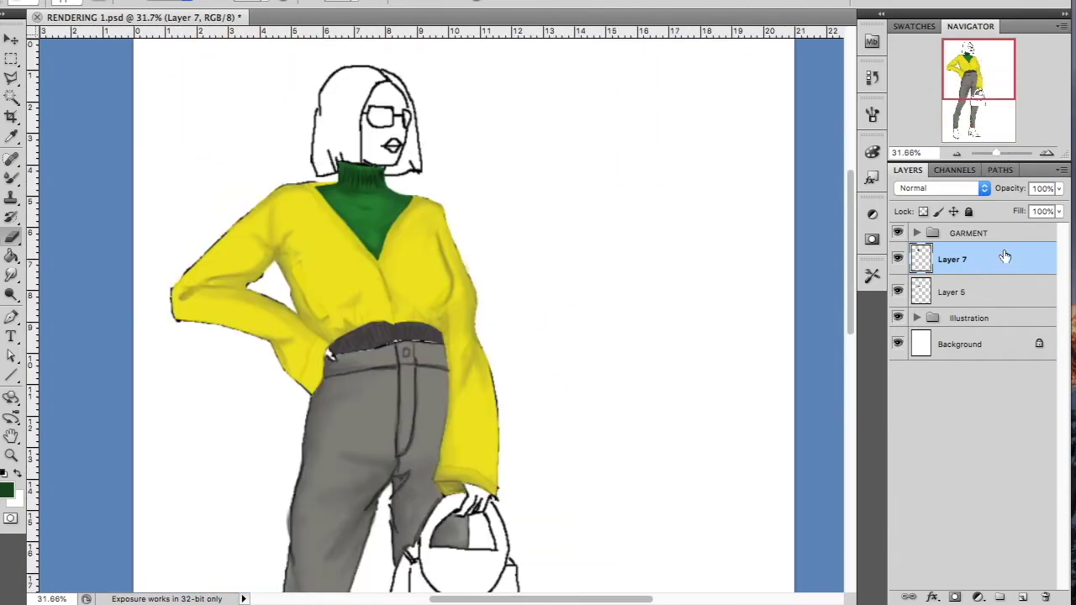
drag(1005, 256, 968, 233)
Step: Lasso-select the handbag's handle on new Layer 8
click(1022, 597)
drag(995, 154, 1000, 154)
drag(967, 84, 977, 95)
key(l)
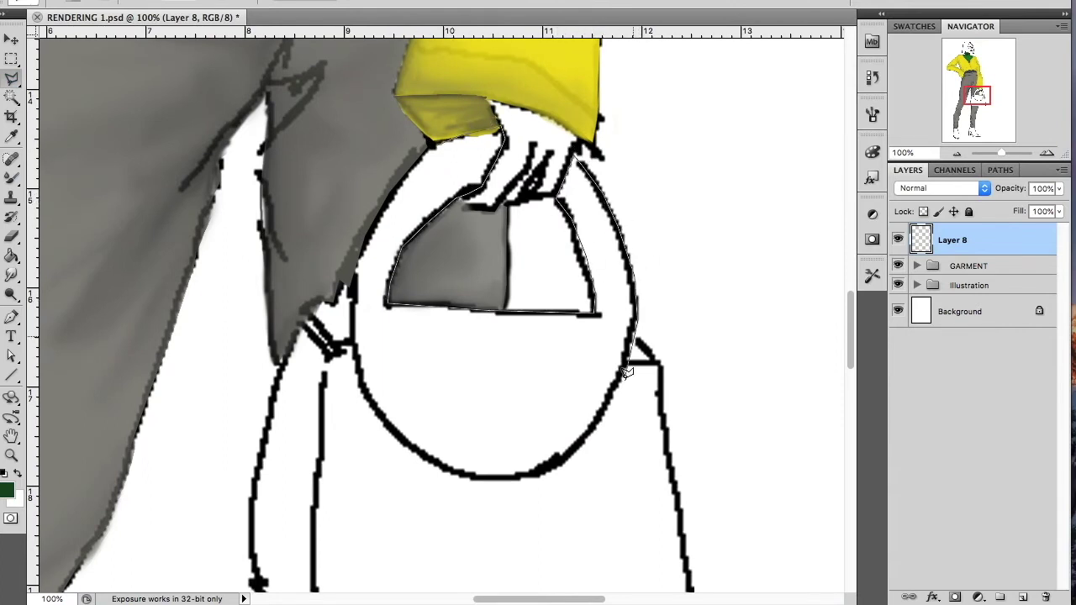
click(448, 132)
Step: Paint the handle selection a pale gray
click(7, 490)
click(848, 307)
mouse_move(790, 238)
mouse_down()
mouse_move(818, 215)
mouse_move(802, 233)
mouse_move(819, 152)
mouse_move(629, 144)
mouse_up()
key(Return)
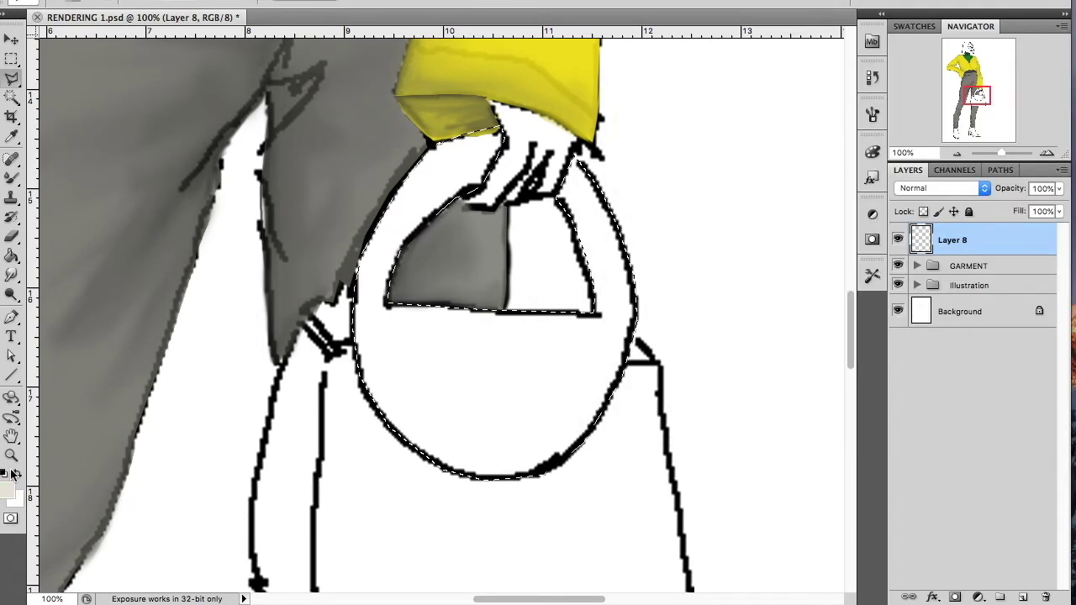
click(16, 179)
mouse_move(498, 144)
mouse_down()
mouse_move(447, 457)
mouse_move(432, 435)
mouse_move(519, 415)
mouse_move(614, 318)
mouse_up()
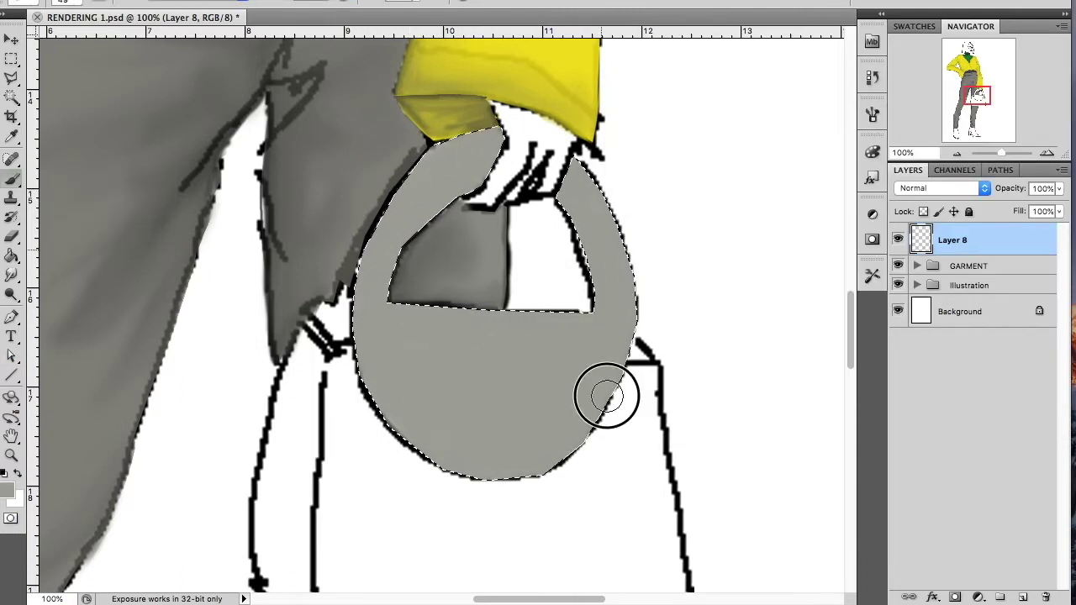
scroll(608, 396, down, 5)
Step: Add Layer 9 for the bag body and clear the handle selection
key(v)
key(ctrl+shift+alt+n)
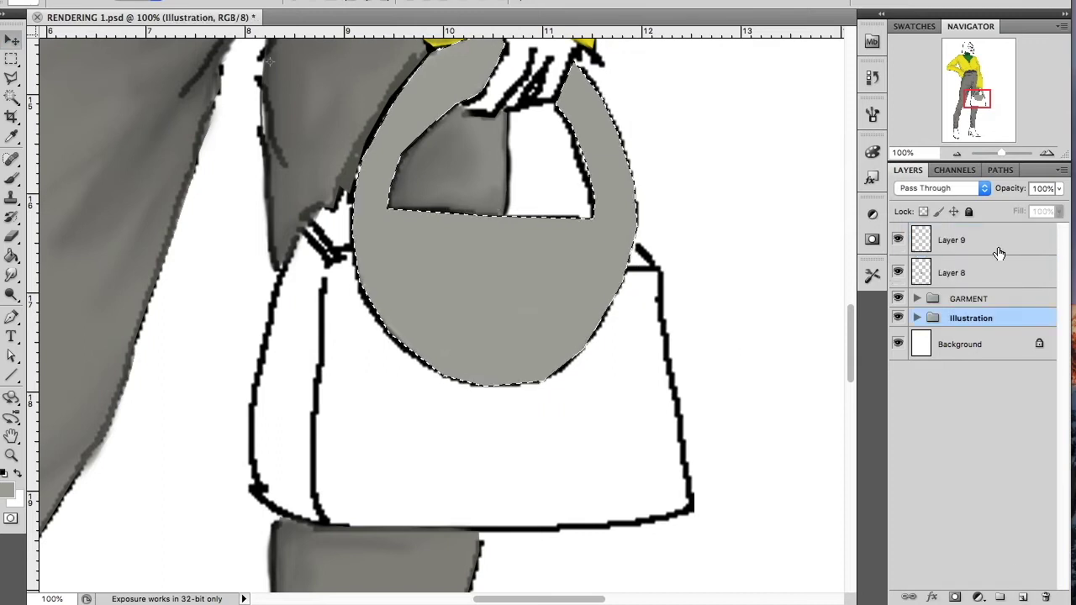
click(945, 277)
click(946, 240)
key(ctrl+d)
key(l)
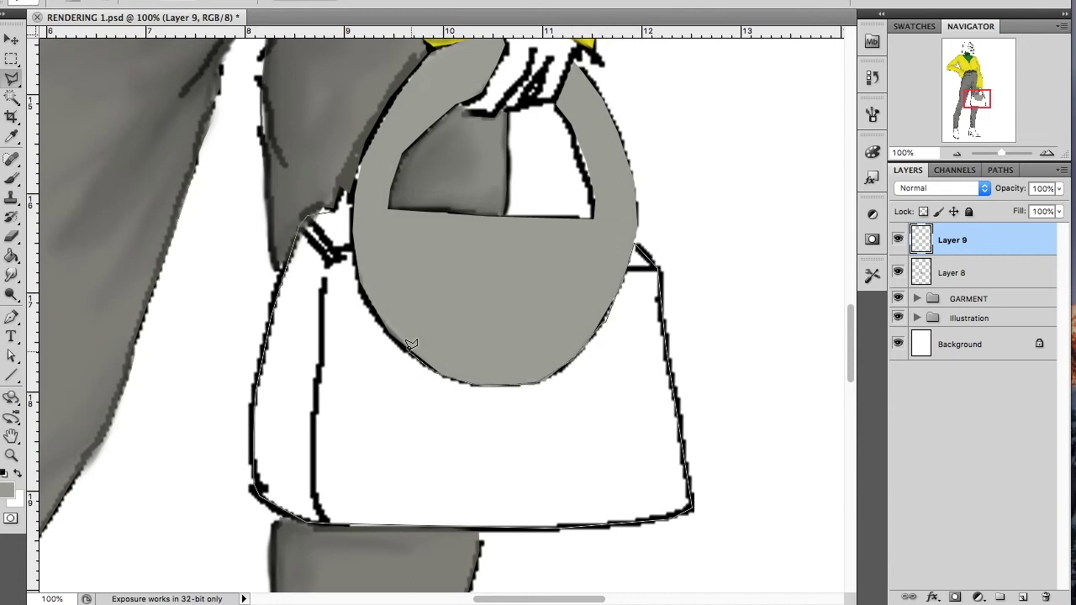
Step: Fill the selected bag body bright yellow and make its layer semi-transparent
click(354, 179)
click(6, 487)
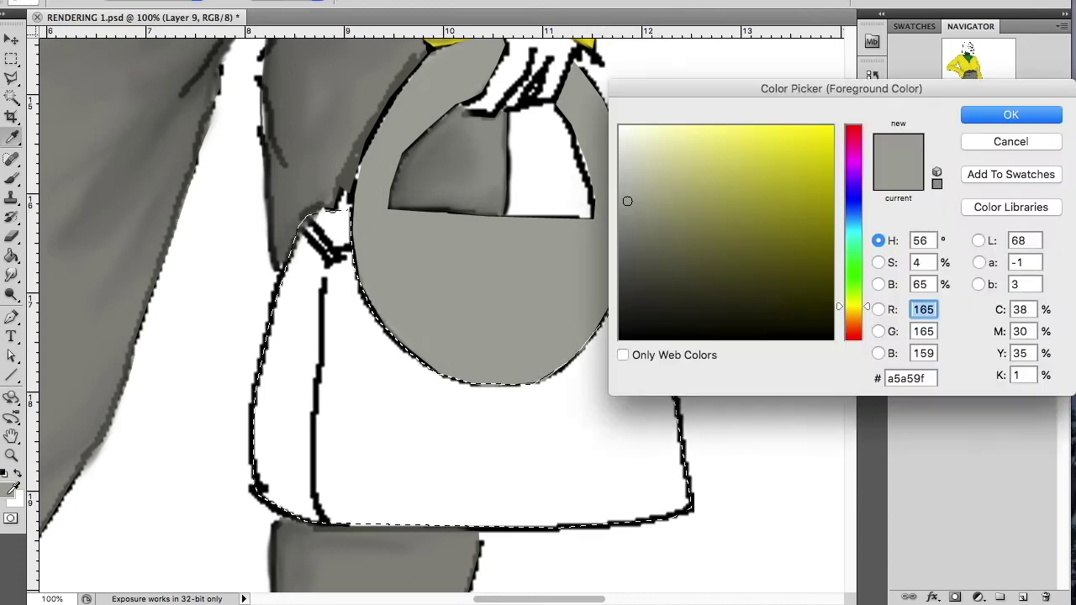
drag(781, 301, 745, 247)
click(824, 137)
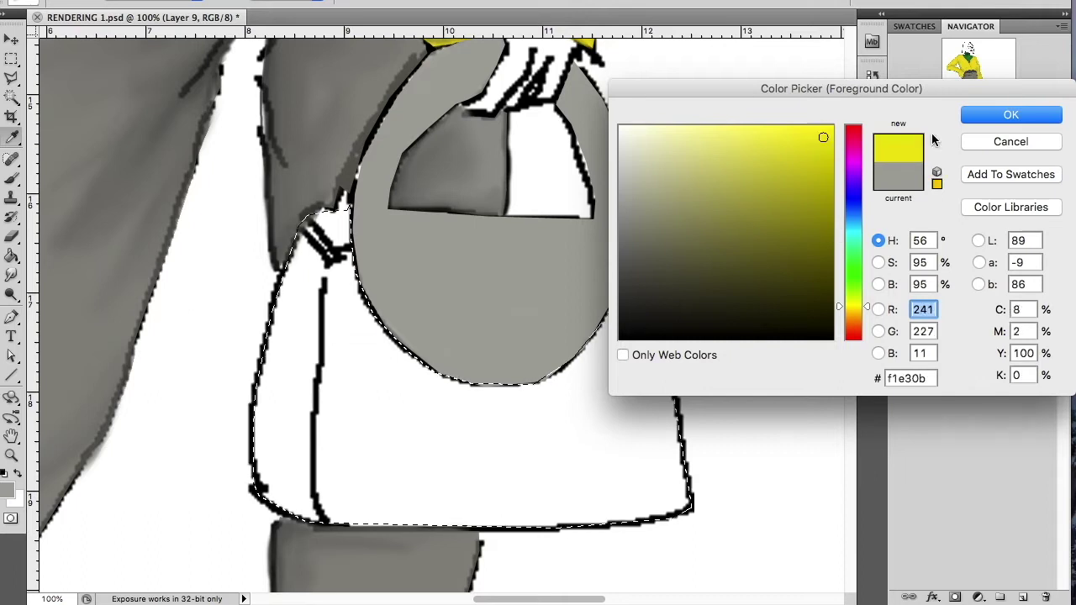
click(1011, 114)
mouse_move(280, 312)
mouse_down()
mouse_move(308, 242)
mouse_move(596, 348)
mouse_move(264, 457)
mouse_move(202, 529)
mouse_up()
key(v)
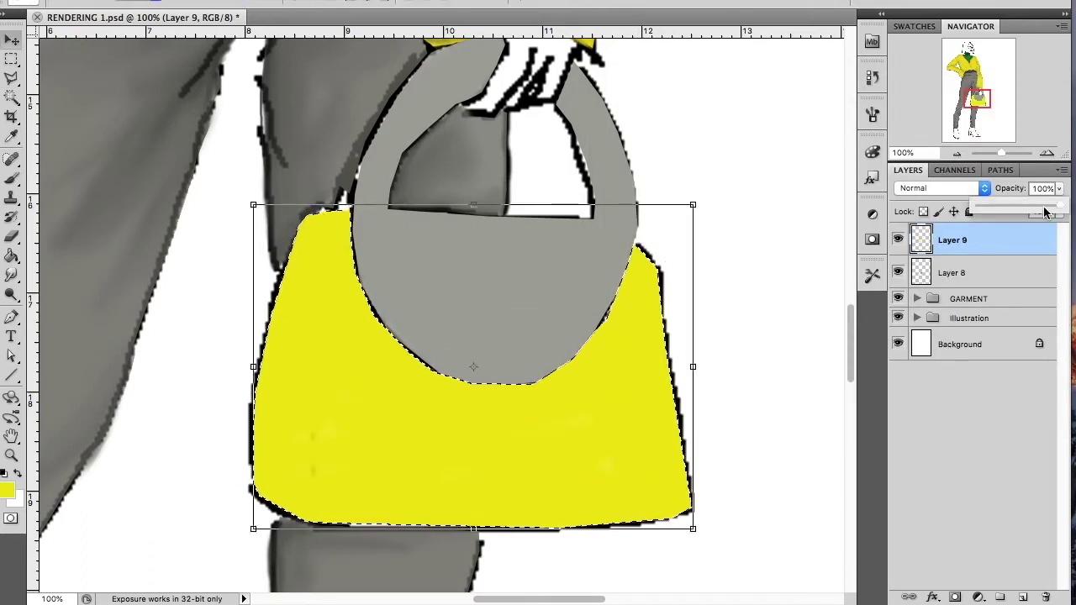
key(7)
key(ctrl+d)
Step: Outline the bag's seam, sides, bottom and handle curve in dark olive
click(693, 262)
key(Return)
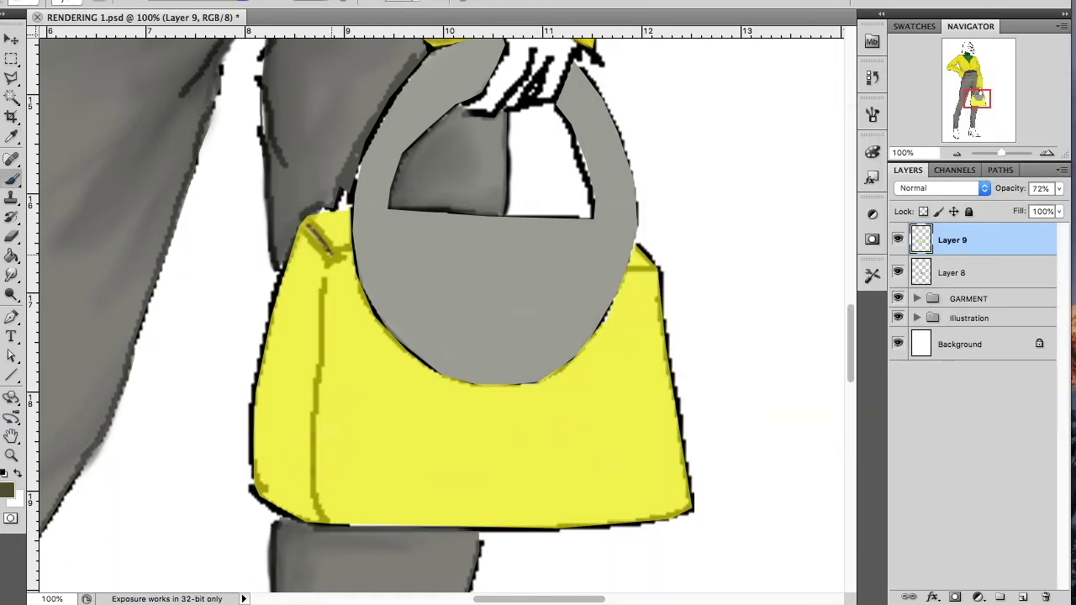
drag(325, 254, 315, 481)
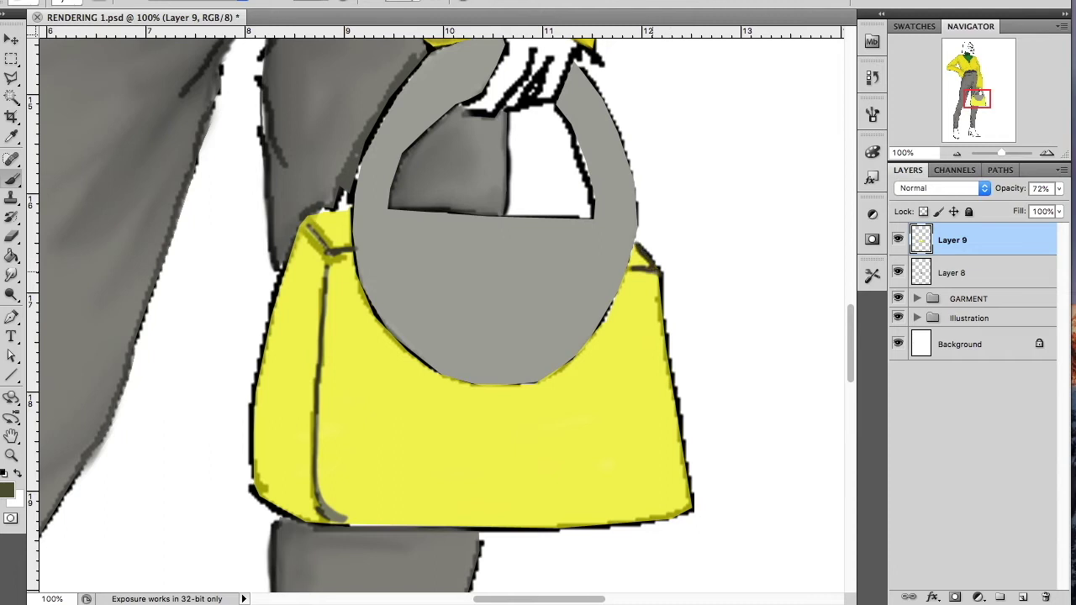
drag(336, 519, 278, 299)
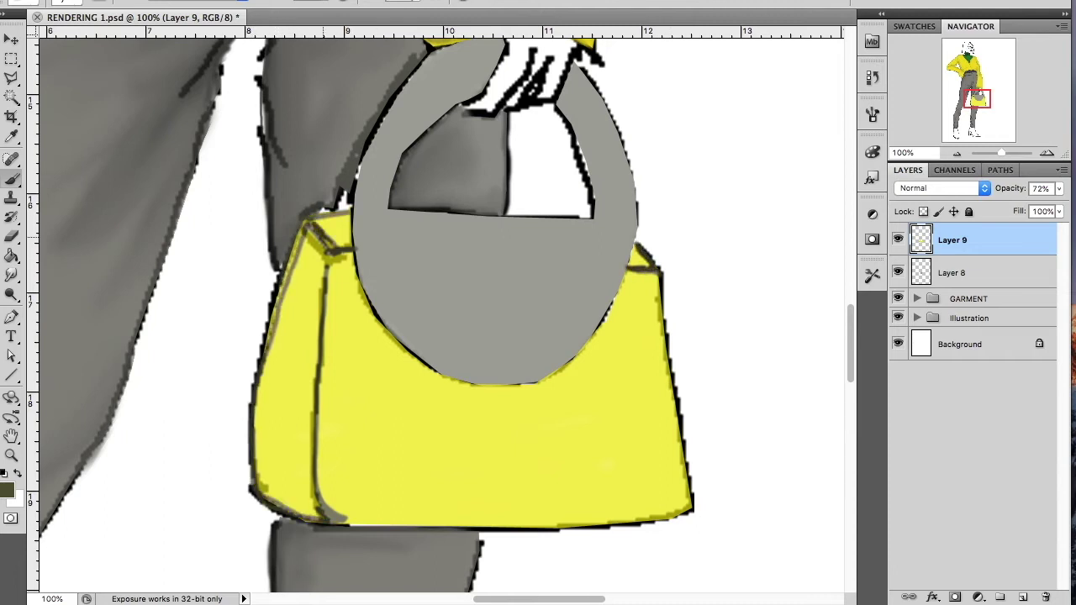
mouse_move(447, 383)
mouse_down()
mouse_move(629, 277)
mouse_move(693, 513)
mouse_up()
drag(337, 526, 692, 509)
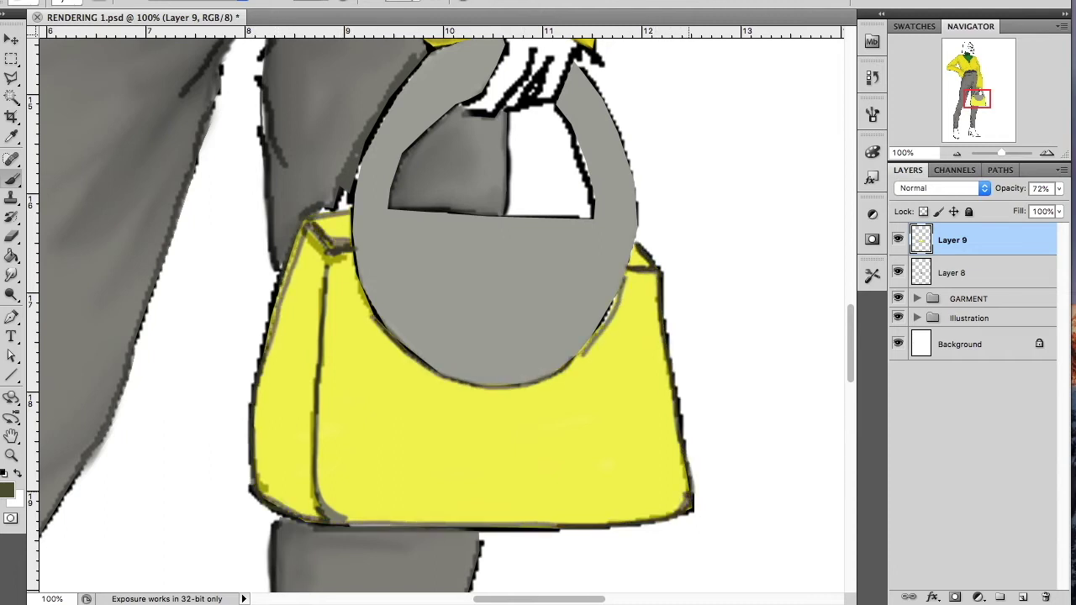
Step: Lighten the bag's top-left, bottom-left corner and left inner fold, restoring full opacity
click(12, 181)
right_click(336, 372)
drag(356, 404, 362, 404)
key(Return)
drag(329, 285, 315, 227)
drag(322, 450, 329, 505)
drag(317, 420, 324, 269)
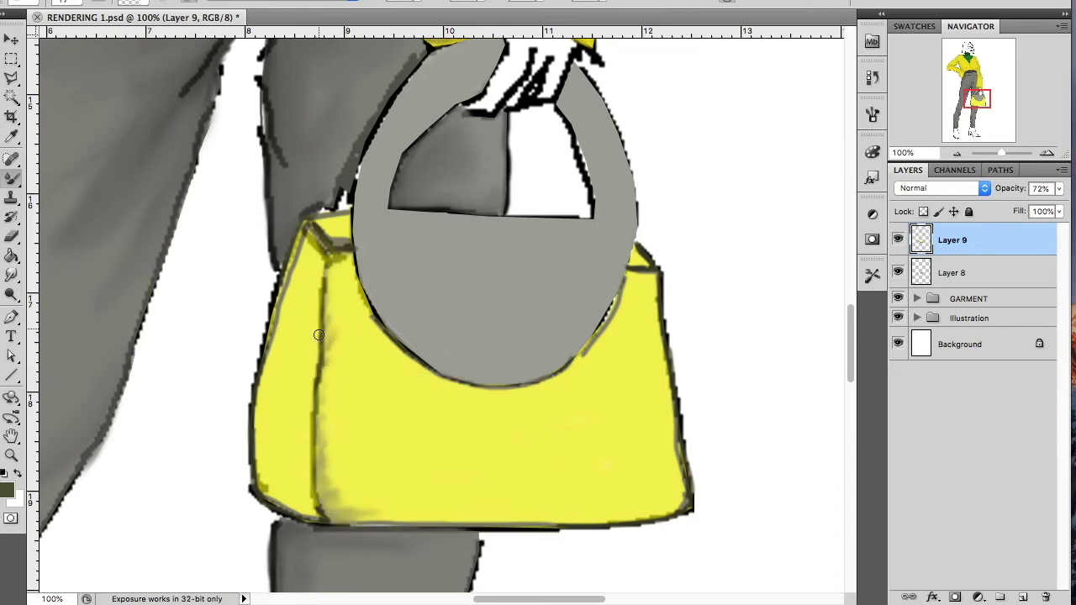
key(0)
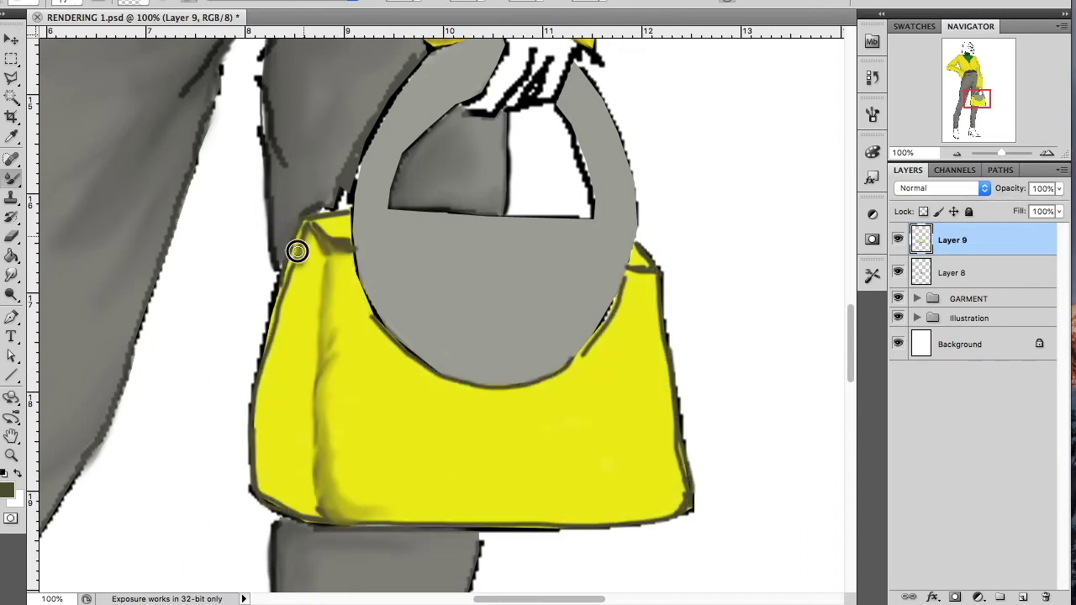
Step: Retouch the bag's left fold and darken the area beneath the handle's lower curve
right_click(308, 389)
drag(345, 411, 360, 411)
key(Return)
mouse_move(300, 507)
mouse_down()
mouse_move(322, 234)
mouse_move(305, 264)
mouse_move(278, 497)
mouse_move(333, 480)
mouse_up()
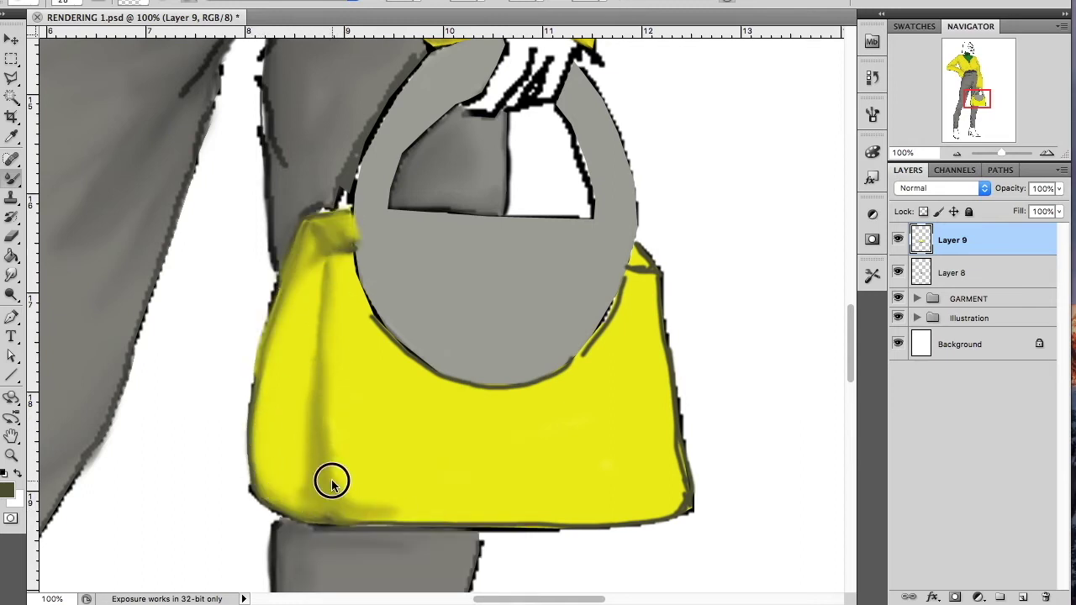
mouse_move(626, 277)
mouse_down()
mouse_move(538, 379)
mouse_move(406, 353)
mouse_move(353, 293)
mouse_move(627, 306)
mouse_move(673, 490)
mouse_move(571, 512)
mouse_move(653, 413)
mouse_move(666, 430)
mouse_move(392, 509)
mouse_move(320, 240)
mouse_move(255, 463)
mouse_move(312, 428)
mouse_move(286, 312)
mouse_move(379, 509)
mouse_move(315, 524)
mouse_up()
key(bracketright)
key(bracketright)
key(bracketright)
Step: Move Layer 9 below Layer 8 and smudge the bag's sides outward
drag(953, 240, 1004, 277)
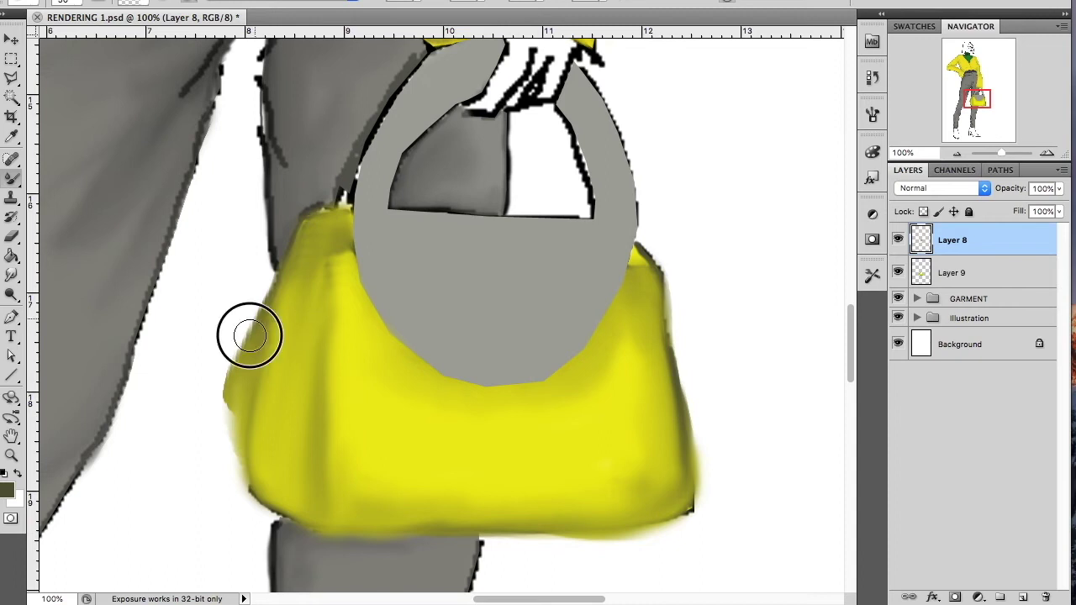
mouse_move(238, 373)
mouse_down()
mouse_move(252, 480)
mouse_move(311, 522)
mouse_up()
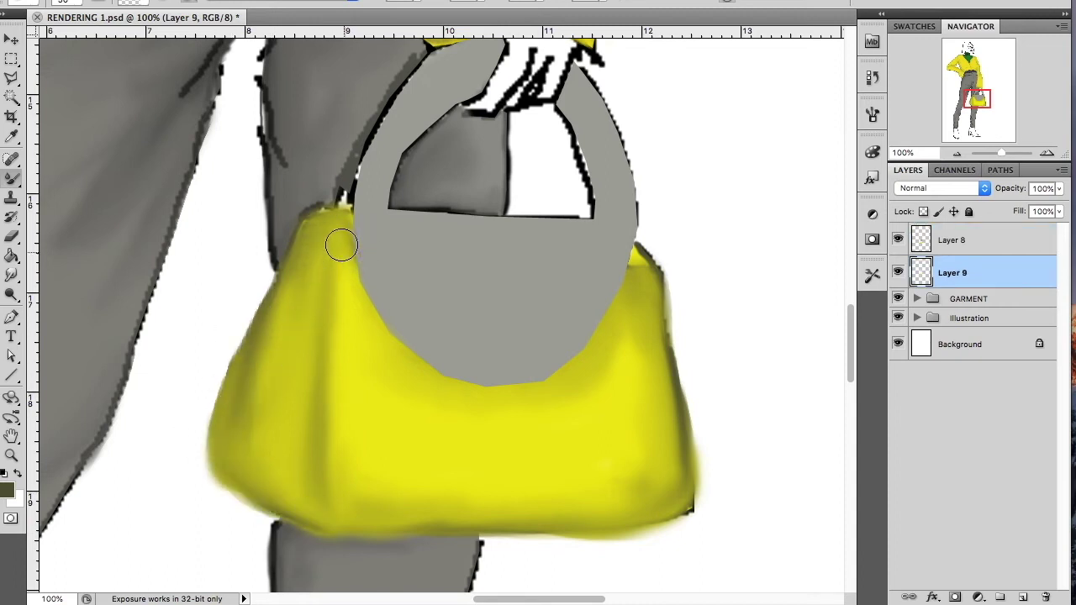
drag(643, 248, 651, 432)
Step: On Layer 8, draw a black line under the handle opening and darken its inside
key(alt+bracketright)
click(16, 184)
key(d)
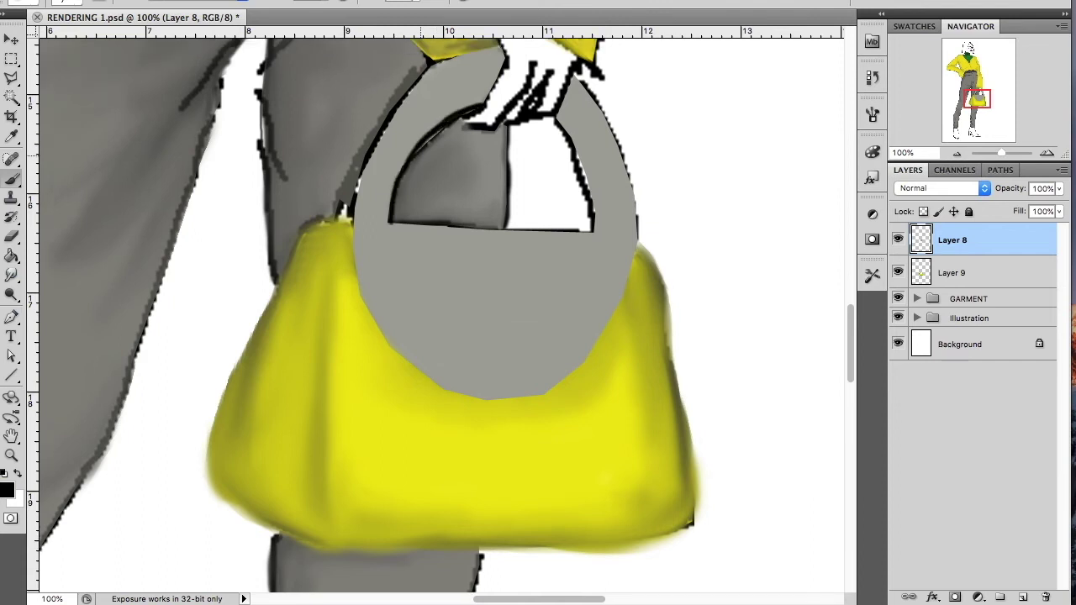
scroll(437, 311, up, 5)
drag(396, 317, 578, 329)
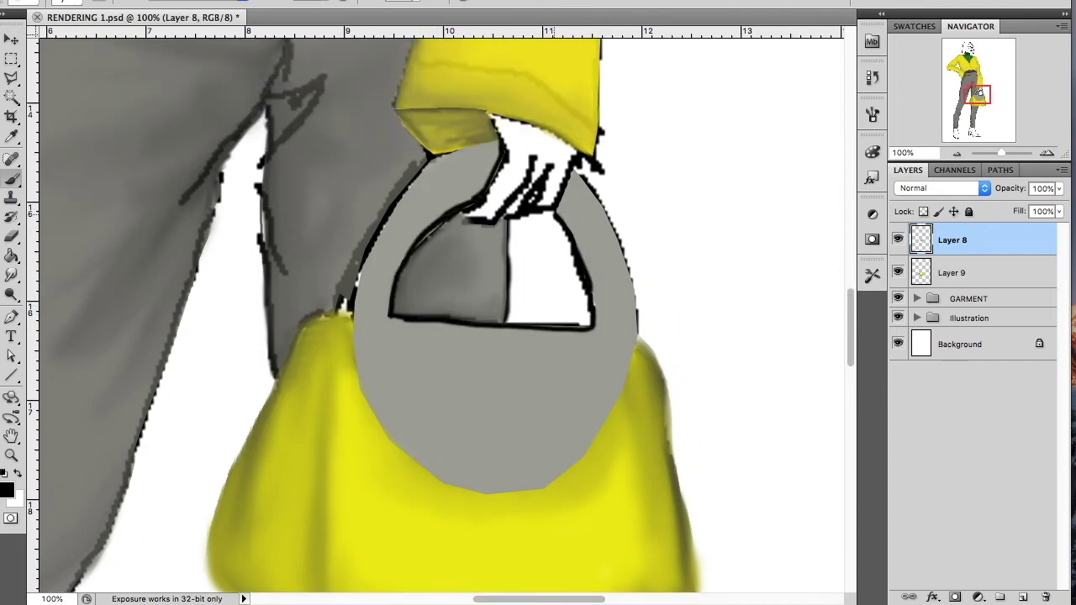
right_click(483, 176)
key(Return)
mouse_move(492, 156)
mouse_down()
mouse_move(421, 330)
mouse_move(564, 216)
mouse_move(585, 296)
mouse_move(404, 320)
mouse_move(409, 175)
mouse_move(423, 175)
mouse_move(379, 300)
mouse_move(399, 325)
mouse_up()
Step: Outline the handle's lower and upper-left edges in black
click(17, 195)
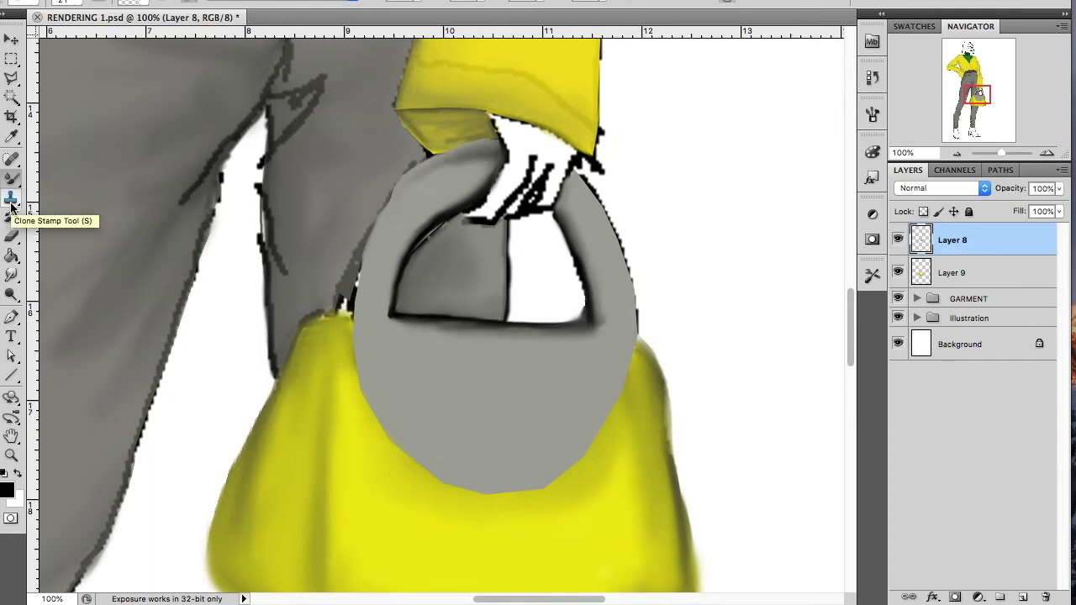
click(16, 182)
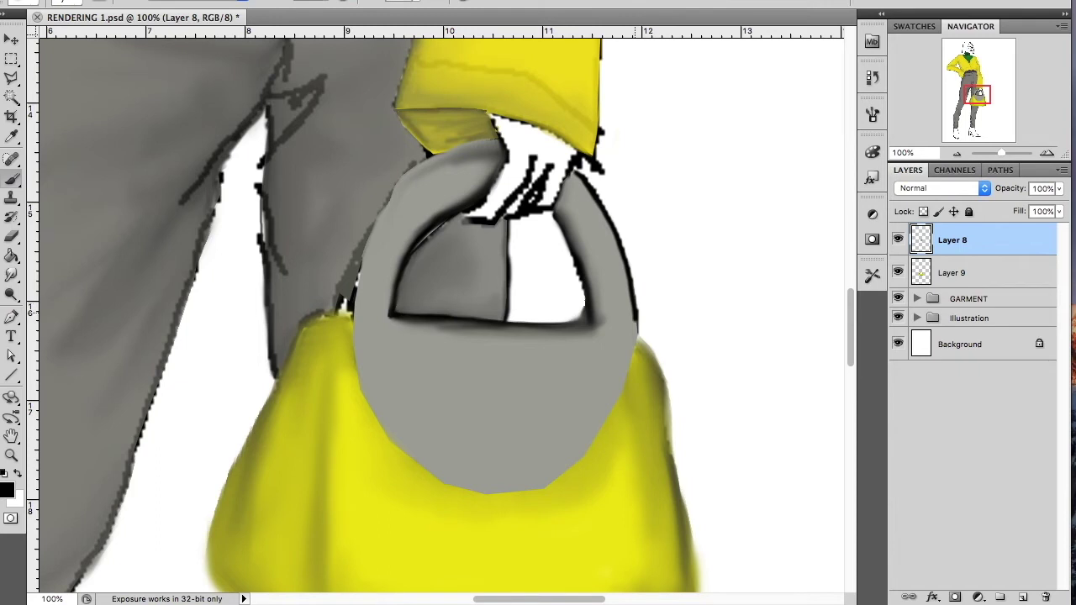
mouse_move(353, 332)
mouse_down()
mouse_move(374, 432)
mouse_move(567, 467)
mouse_move(629, 353)
mouse_up()
drag(370, 219, 478, 147)
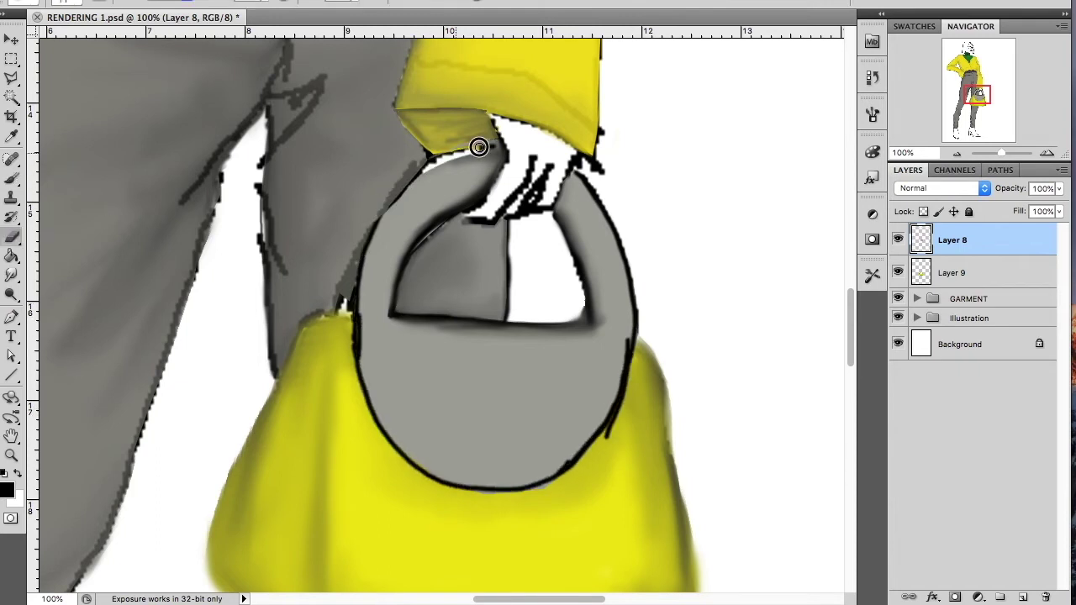
click(13, 182)
drag(383, 220, 503, 150)
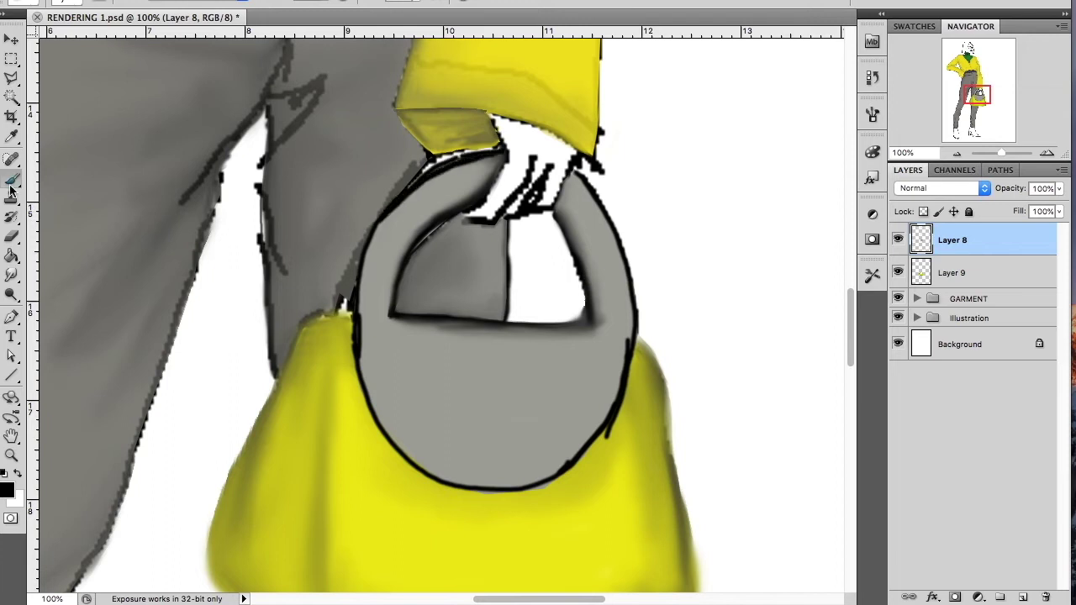
Step: Burn the handle's inner, bottom and right edges darker for a rounded look
mouse_move(401, 197)
mouse_down()
mouse_move(427, 175)
mouse_move(359, 291)
mouse_move(412, 453)
mouse_move(570, 431)
mouse_up()
drag(420, 461, 580, 439)
drag(629, 295, 541, 466)
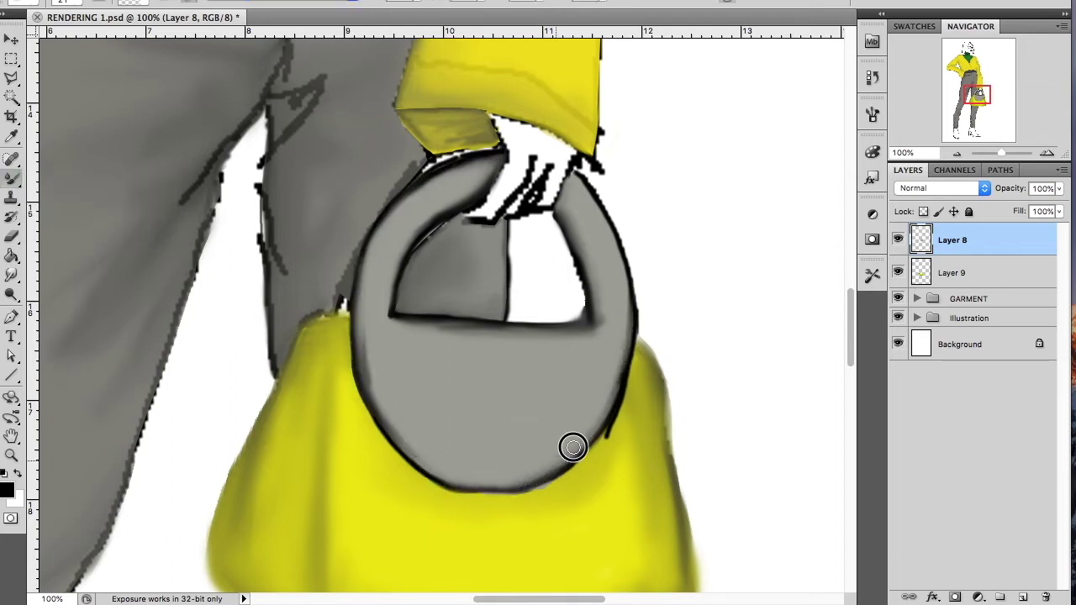
mouse_move(578, 179)
mouse_down()
mouse_move(629, 328)
mouse_move(601, 442)
mouse_up()
mouse_move(584, 186)
mouse_down()
mouse_move(524, 463)
mouse_move(442, 469)
mouse_move(599, 420)
mouse_up()
mouse_move(362, 380)
mouse_down()
mouse_move(399, 209)
mouse_move(376, 385)
mouse_up()
Step: Paint white hatching and curved white highlights on the handle
key(x)
drag(12, 178, 84, 173)
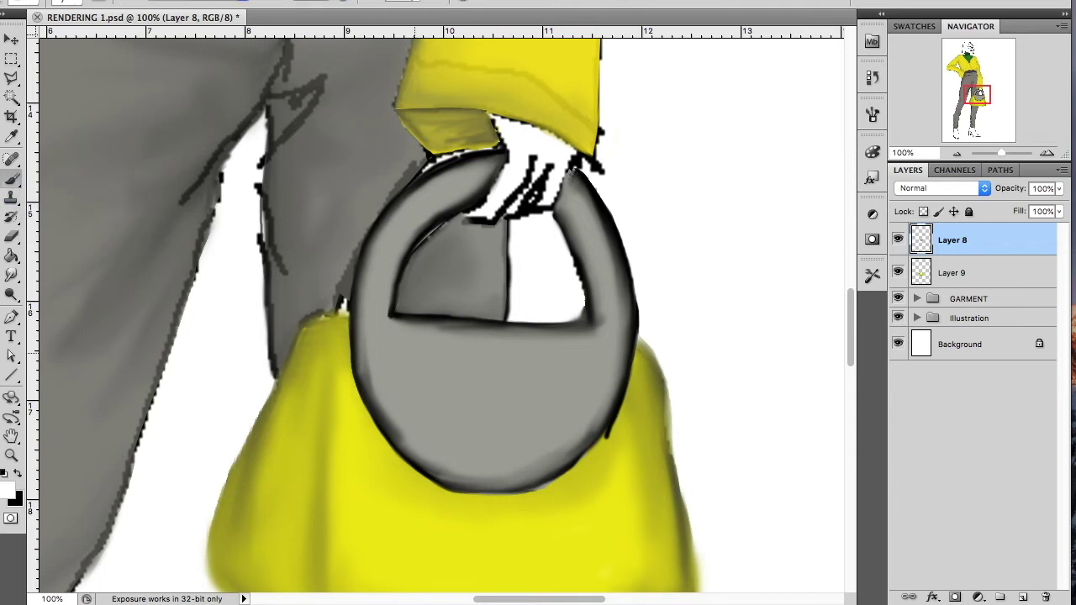
drag(404, 353, 462, 365)
drag(398, 382, 419, 415)
drag(428, 394, 495, 444)
drag(395, 331, 512, 358)
drag(386, 298, 460, 197)
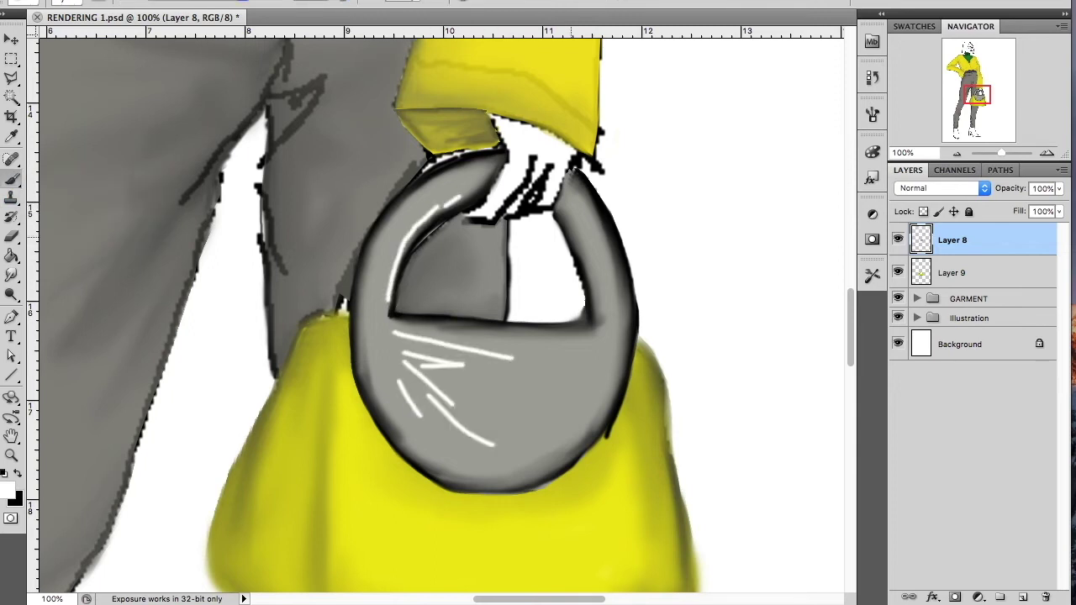
Step: Smudge the handle's white highlights soft, ending with brush size 20
click(12, 183)
mouse_move(420, 362)
mouse_down()
mouse_move(382, 310)
mouse_move(406, 231)
mouse_move(393, 335)
mouse_move(513, 358)
mouse_up()
drag(595, 202, 571, 224)
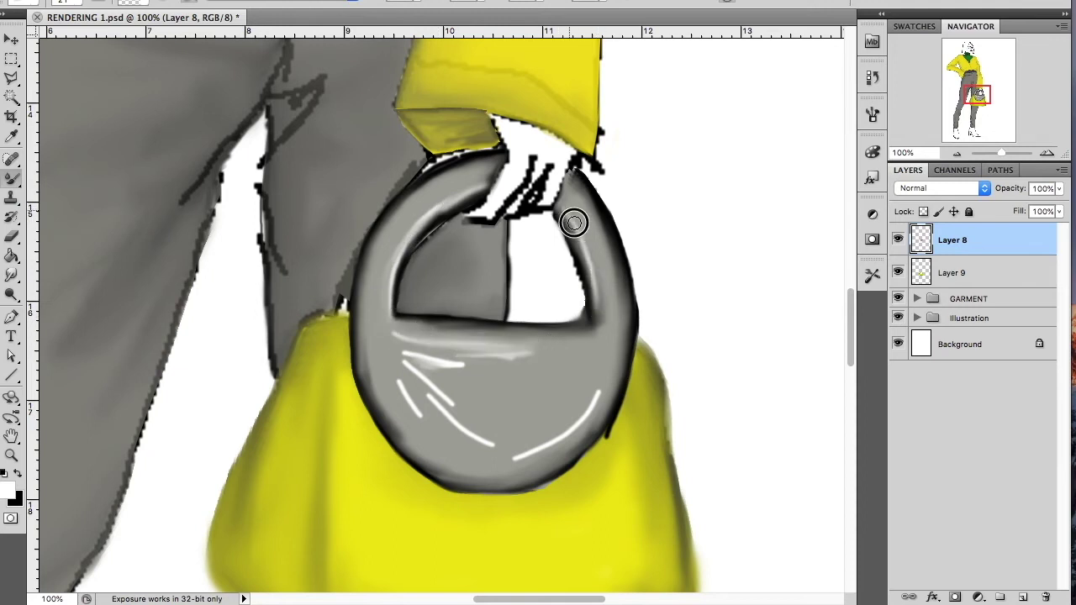
drag(383, 276, 442, 191)
mouse_move(403, 386)
mouse_down()
mouse_move(444, 435)
mouse_move(533, 448)
mouse_move(520, 350)
mouse_up()
right_click(520, 351)
click(409, 356)
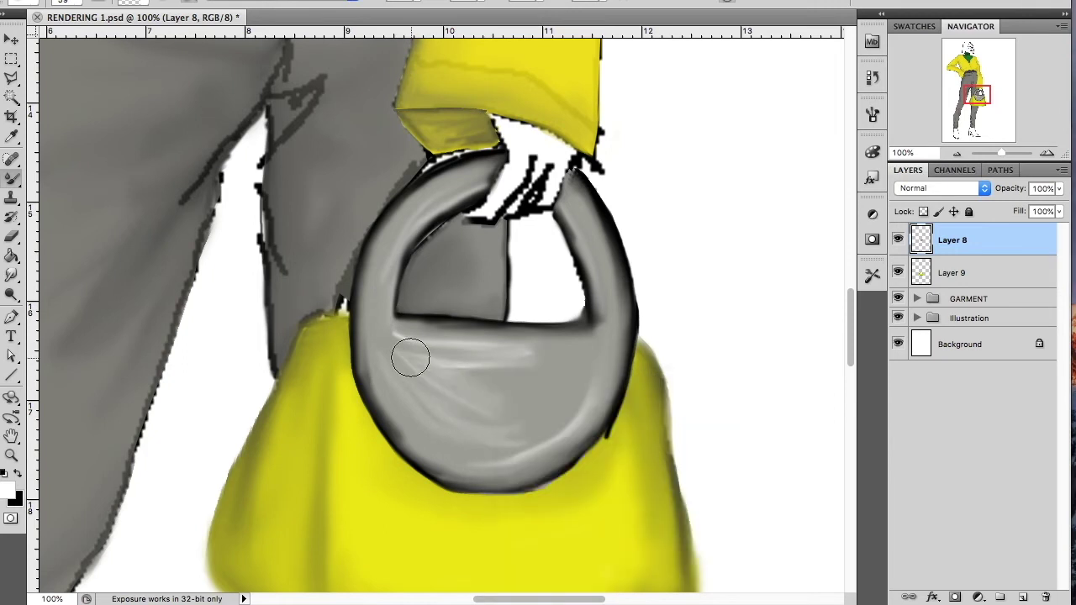
right_click(394, 345)
mouse_move(394, 345)
mouse_down()
mouse_move(401, 336)
mouse_move(432, 353)
mouse_up()
right_click(391, 233)
text(20)
key(Return)
Step: Paint two thin white highlights on the yellow bag
mouse_move(1000, 153)
mouse_down()
mouse_move(967, 153)
mouse_move(999, 153)
mouse_up()
drag(368, 336, 400, 372)
drag(307, 294, 338, 361)
right_click(398, 306)
key(Return)
Step: Add a white stroke on the bag's left with the plain brush, then undo the strokes
right_click(11, 183)
click(92, 173)
right_click(337, 316)
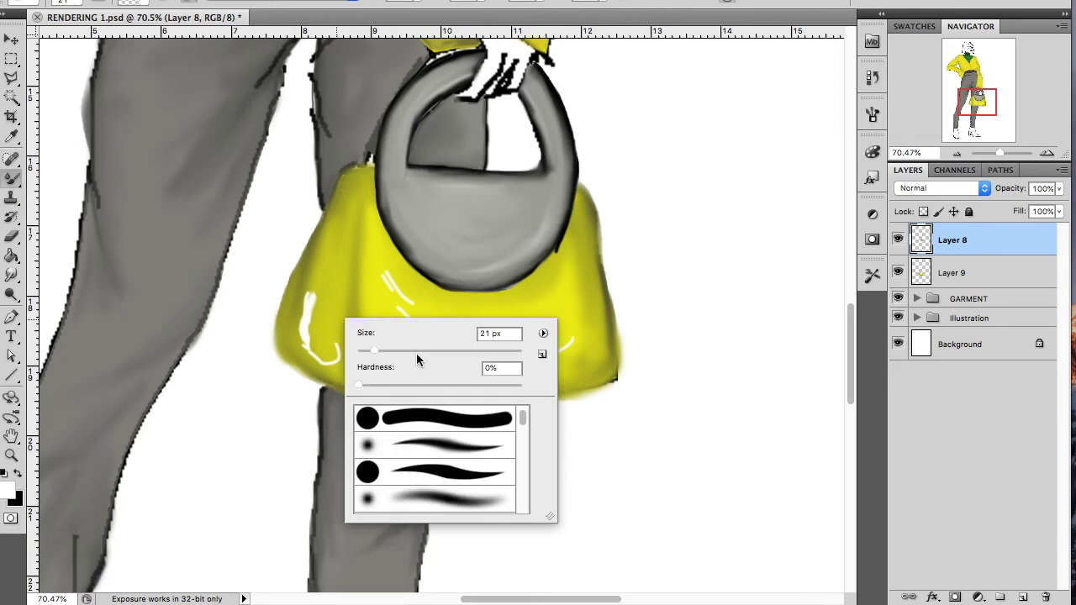
key(Return)
drag(306, 340, 309, 301)
right_click(313, 290)
key(Escape)
key(ctrl+alt+z)
key(ctrl+alt+z)
key(ctrl+alt+z)
Step: On Layer 9, paint and soften white gleams on the bag's lower left
key(alt+[)
right_click(382, 363)
key(Return)
drag(375, 360, 424, 377)
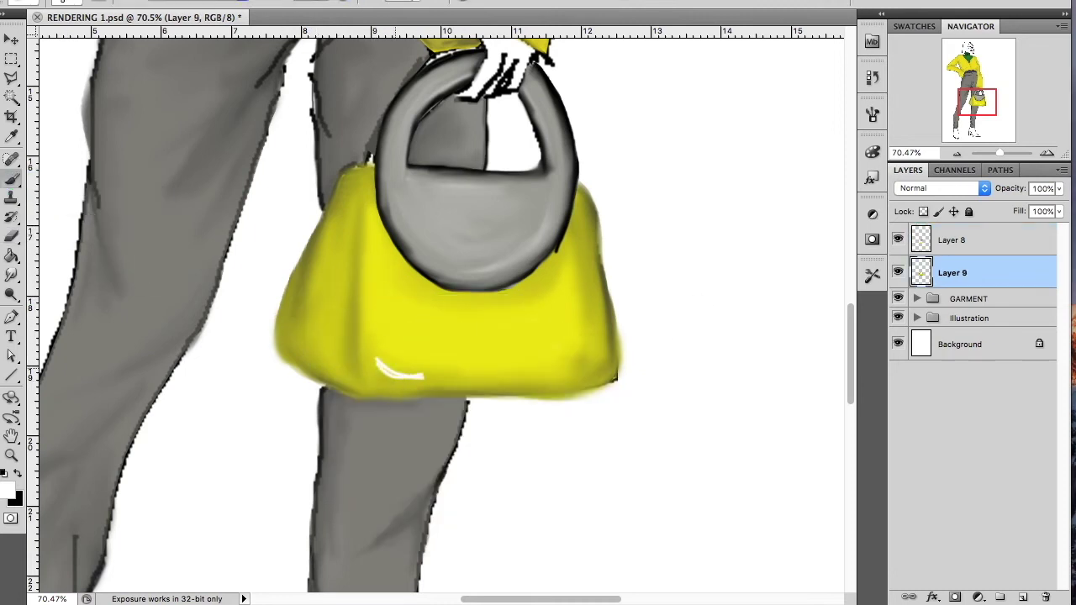
right_click(396, 305)
mouse_move(374, 336)
mouse_down()
mouse_move(368, 246)
mouse_move(445, 367)
mouse_move(367, 277)
mouse_move(564, 280)
mouse_move(462, 326)
mouse_move(585, 347)
mouse_up()
key(Return)
right_click(430, 320)
key(Return)
drag(330, 311, 331, 362)
drag(999, 153, 1000, 153)
Step: Zoom in on the boots and add a new empty Layer 10
mouse_move(974, 101)
mouse_down()
mouse_move(975, 137)
mouse_move(965, 134)
mouse_up()
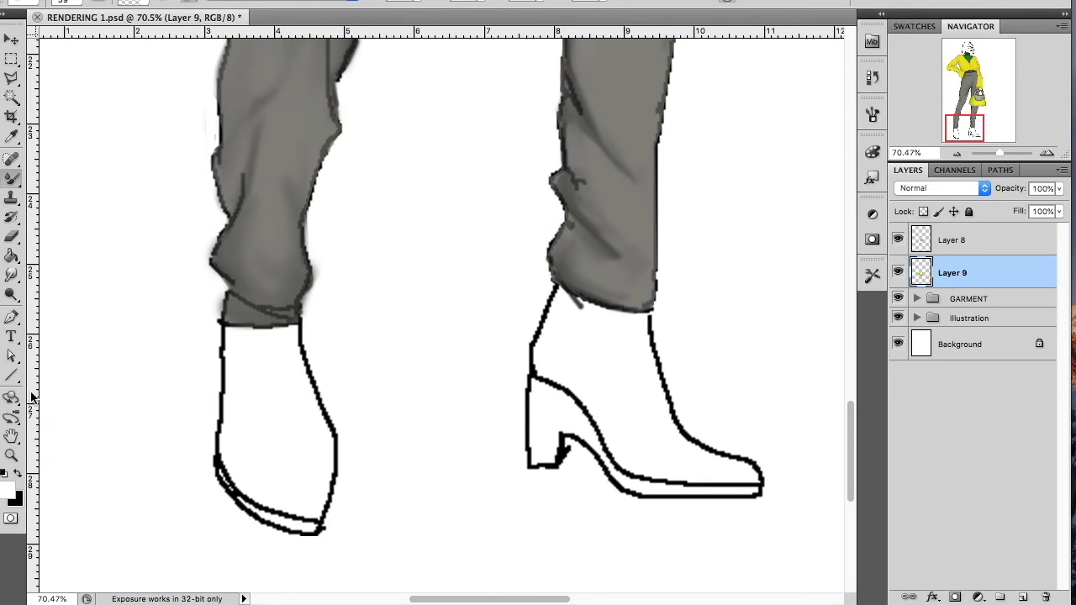
click(1023, 597)
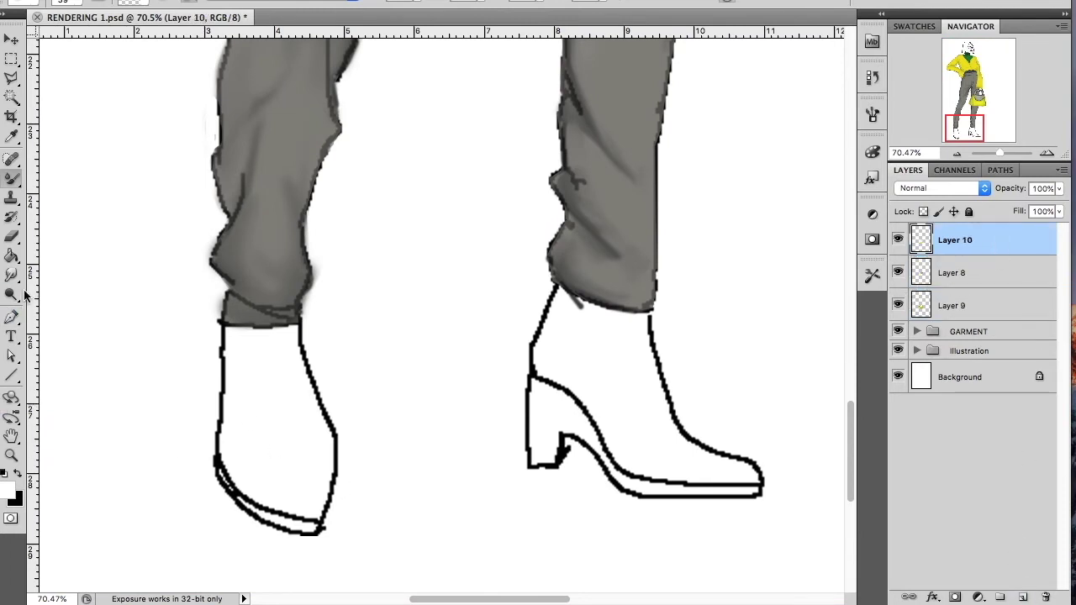
click(11, 78)
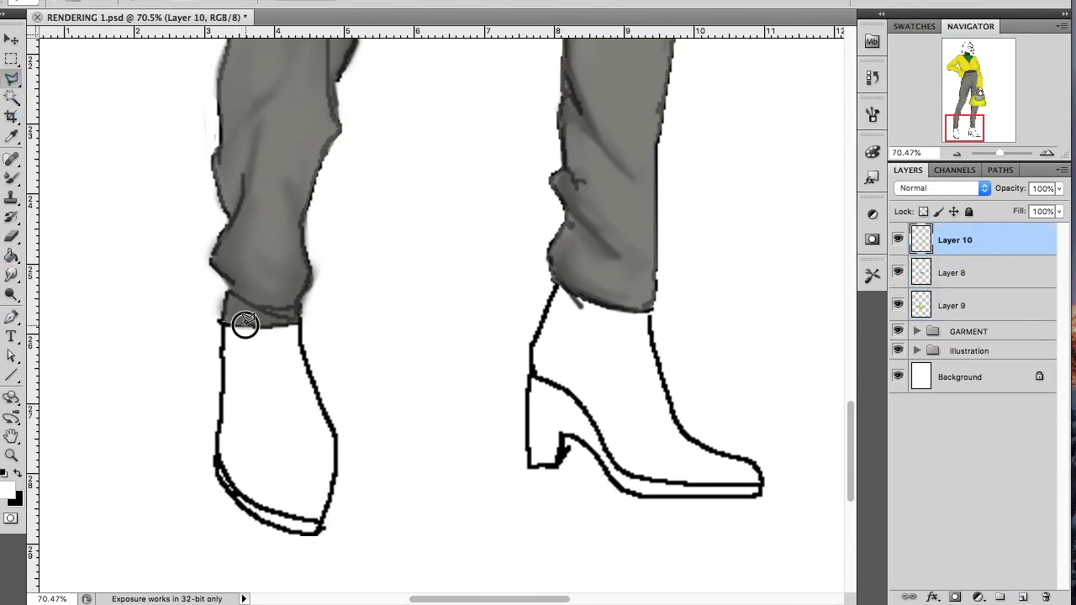
Step: Trace a polygonal selection around both boot uppers, excluding heels and soles
click(302, 325)
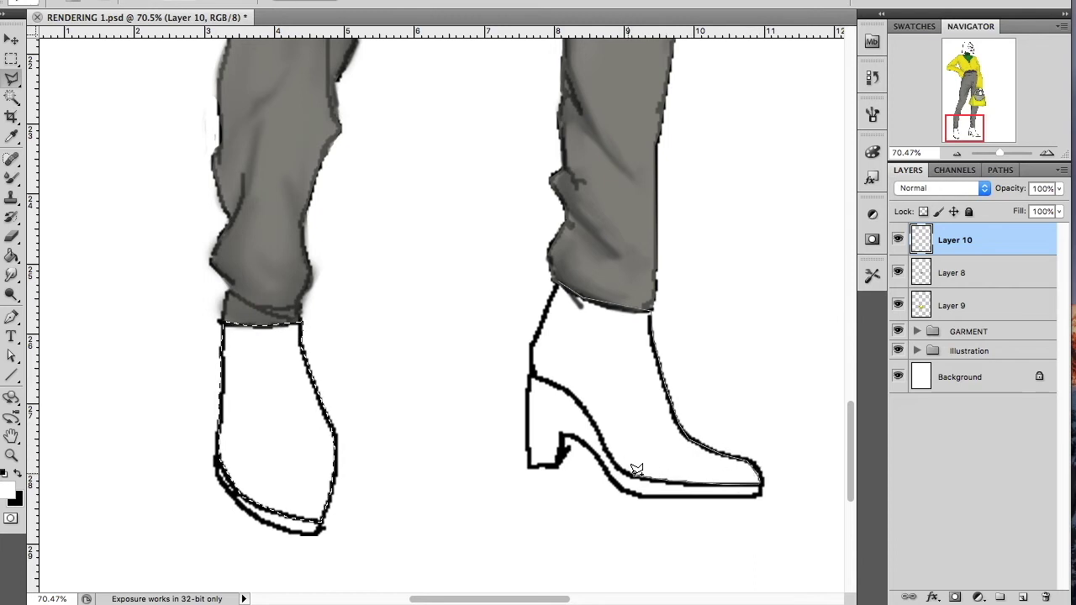
click(570, 385)
click(530, 343)
click(555, 285)
key(Return)
key(x)
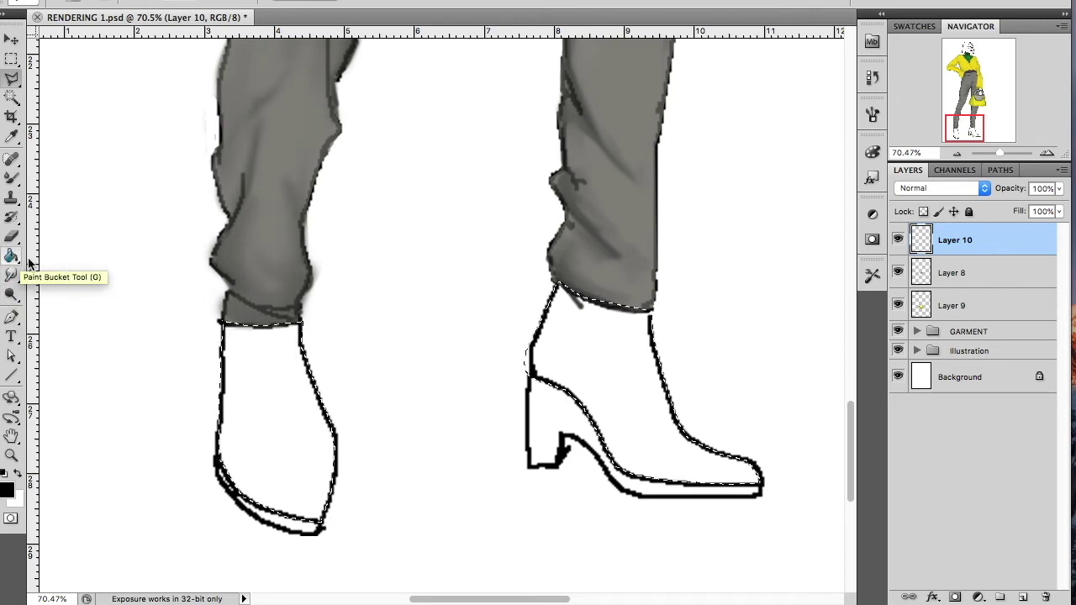
click(7, 490)
Step: Paint both selected boot uppers bright red ff0202, then deselect
drag(824, 163, 852, 128)
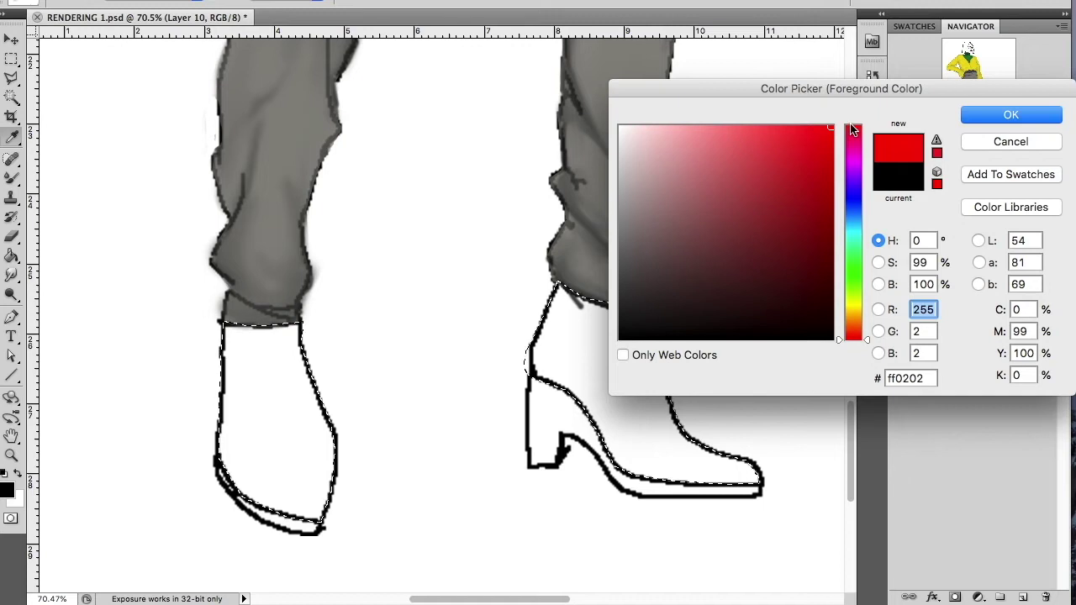
click(1011, 115)
click(12, 177)
click(74, 176)
right_click(269, 361)
drag(365, 392, 392, 390)
mouse_move(252, 336)
mouse_down()
mouse_move(327, 523)
mouse_move(311, 457)
mouse_up()
mouse_move(554, 362)
mouse_down()
mouse_move(580, 264)
mouse_move(691, 464)
mouse_up()
key(bracketleft)
key(bracketleft)
key(bracketleft)
key(ctrl+d)
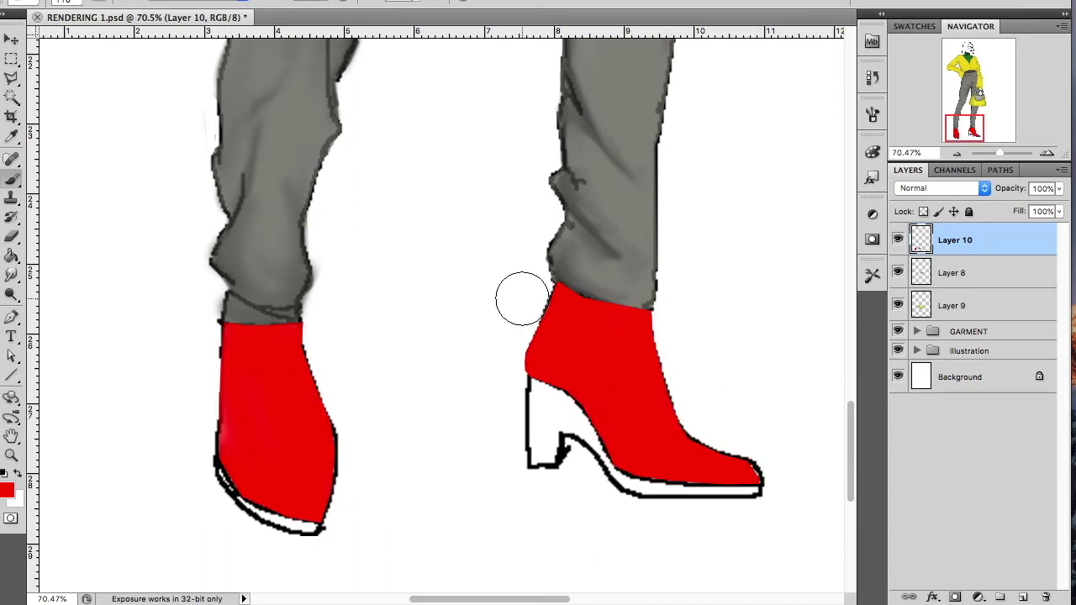
Step: Choose dark brown 4e3030 as the foreground colour for shading
click(8, 490)
drag(703, 257, 701, 274)
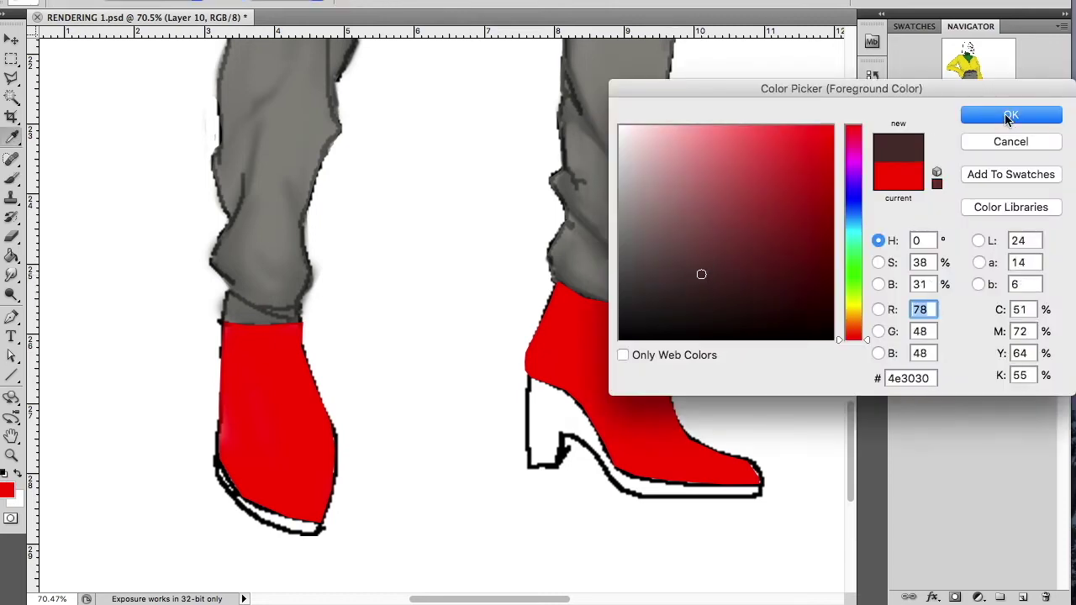
click(1009, 116)
Step: Blend dark shading along the left boot's edge and toe with a wet-mix brush
right_click(315, 426)
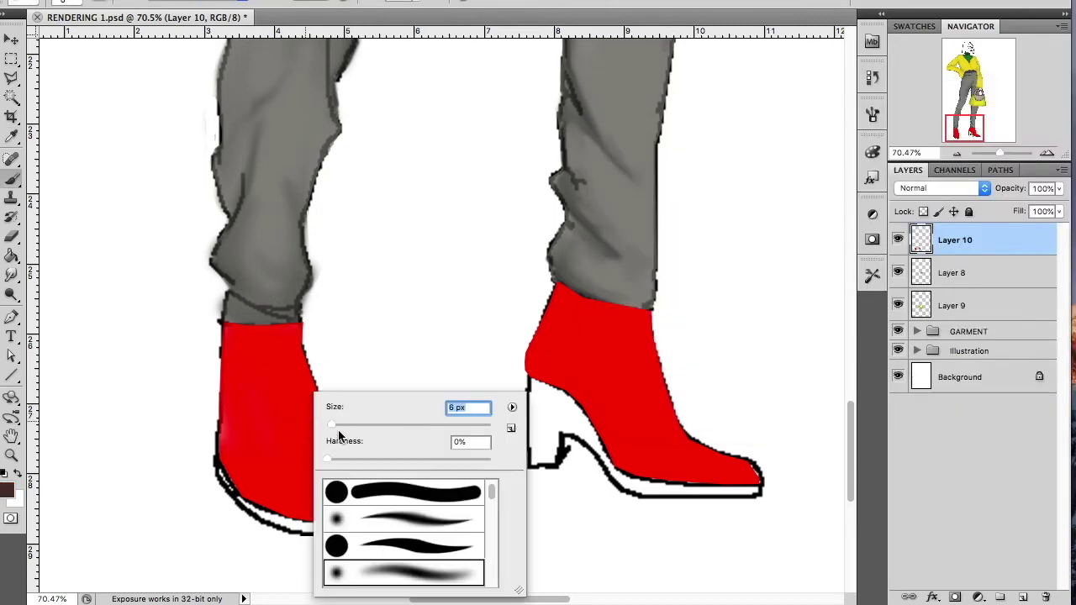
key(Return)
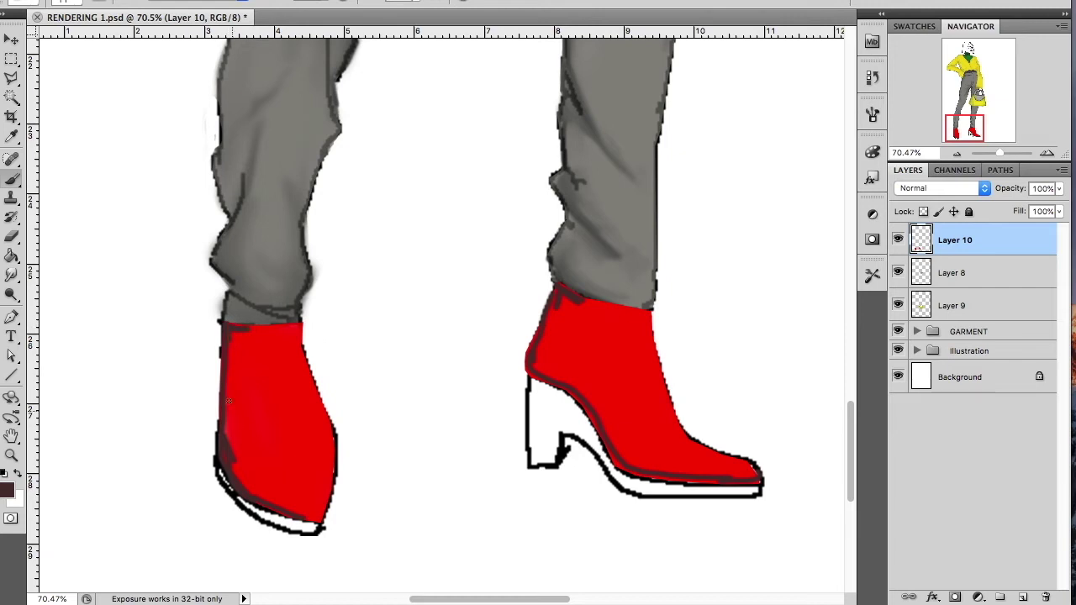
drag(12, 180, 84, 223)
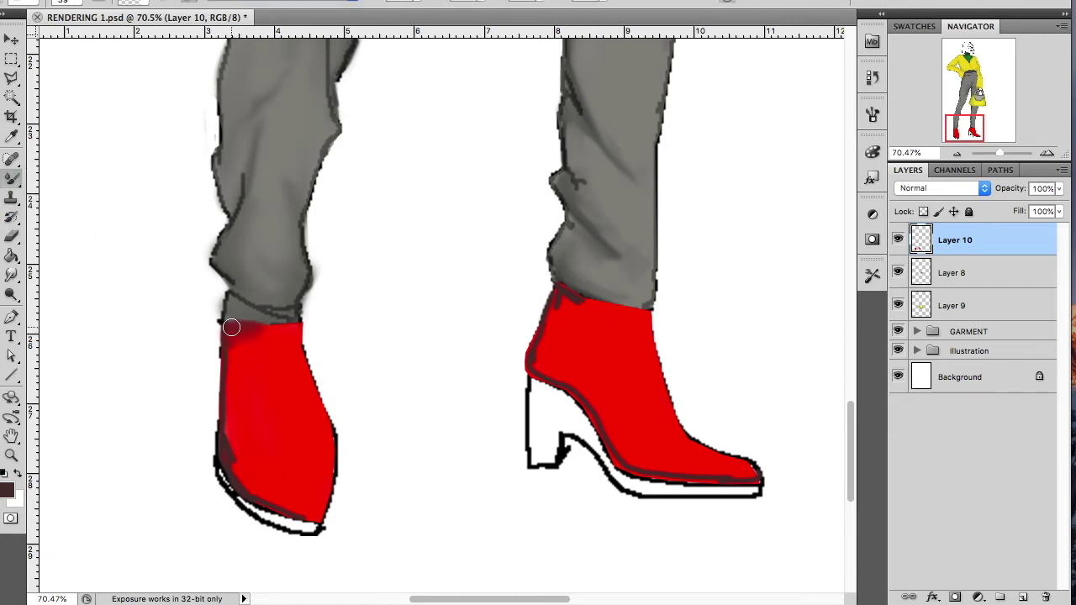
mouse_move(230, 420)
mouse_down()
mouse_move(228, 456)
mouse_move(257, 490)
mouse_move(322, 505)
mouse_move(252, 511)
mouse_up()
drag(214, 432, 241, 354)
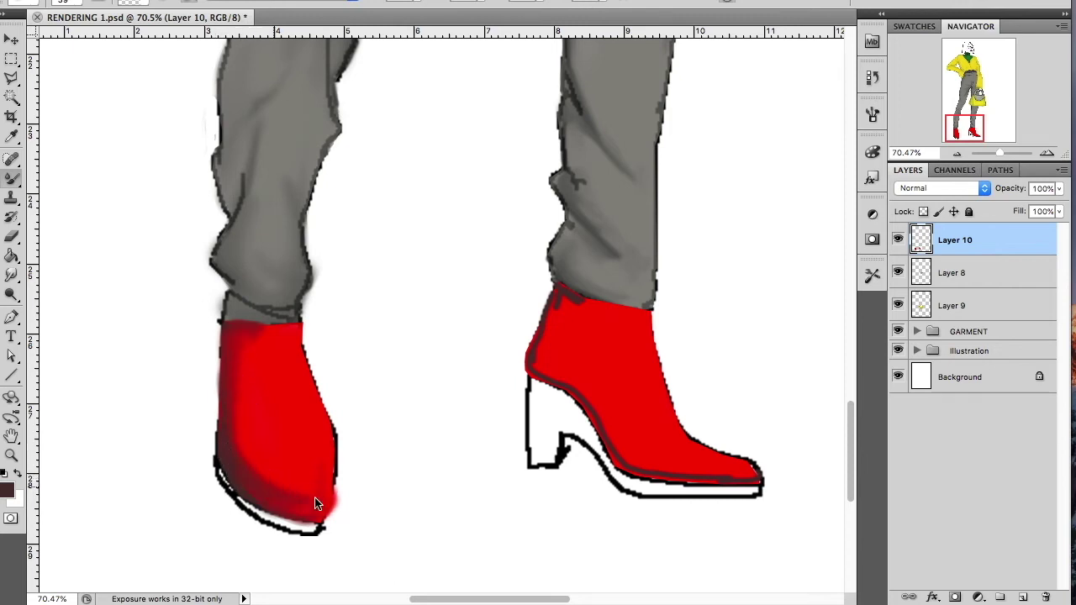
mouse_move(277, 491)
mouse_down()
mouse_move(315, 493)
mouse_move(326, 454)
mouse_up()
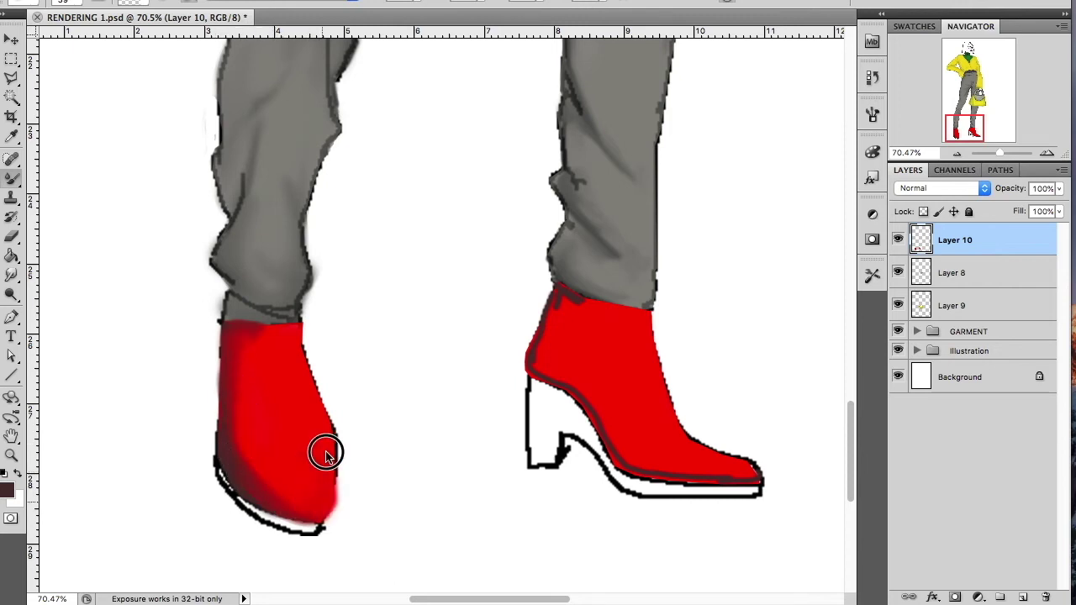
Step: Repaint the left boot's top and soften the right boot's top and back edges
drag(236, 333, 234, 441)
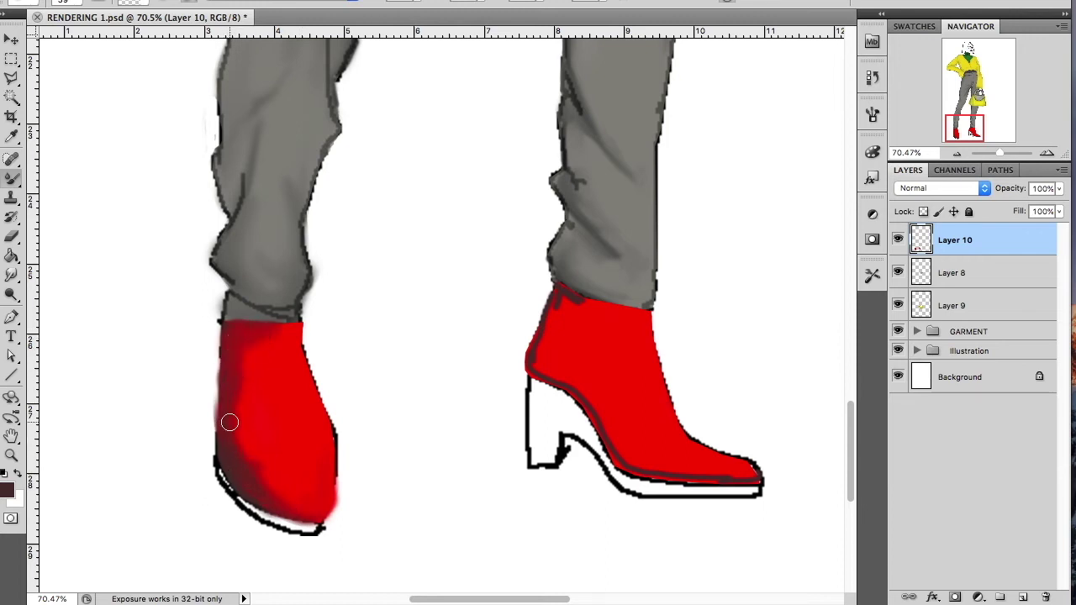
mouse_move(568, 300)
mouse_down()
mouse_move(547, 319)
mouse_move(547, 372)
mouse_up()
mouse_move(536, 363)
mouse_down()
mouse_move(552, 300)
mouse_move(606, 440)
mouse_move(547, 331)
mouse_move(569, 300)
mouse_move(552, 327)
mouse_move(559, 314)
mouse_move(577, 384)
mouse_move(633, 465)
mouse_move(752, 475)
mouse_move(635, 458)
mouse_up()
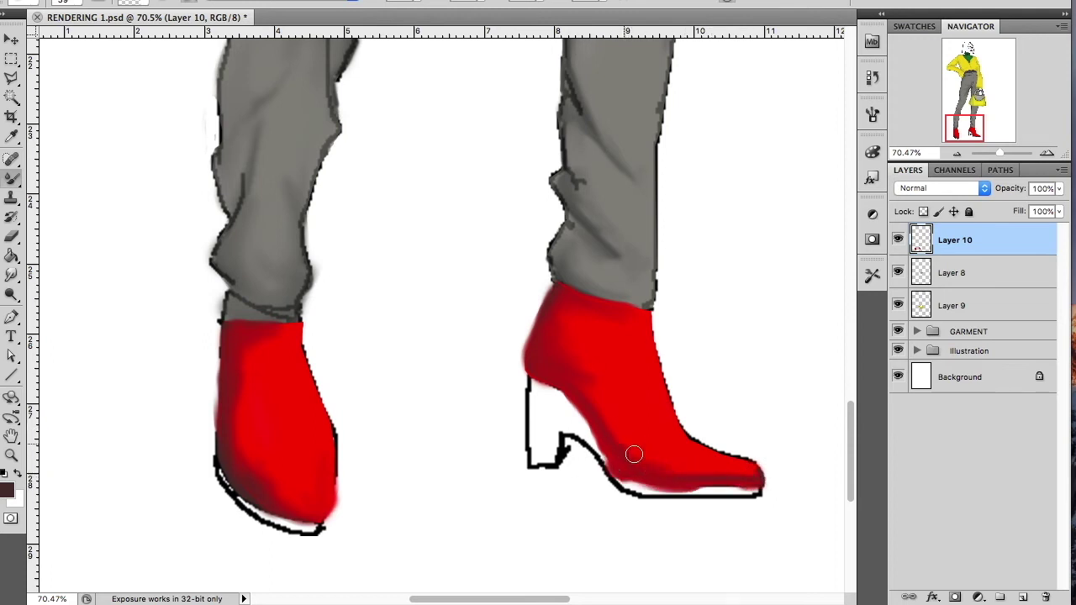
right_click(580, 365)
Step: Zoom in and shade the right boot heel to toe, smoothing the toe with a 24 px brush
drag(993, 157, 1000, 151)
click(985, 137)
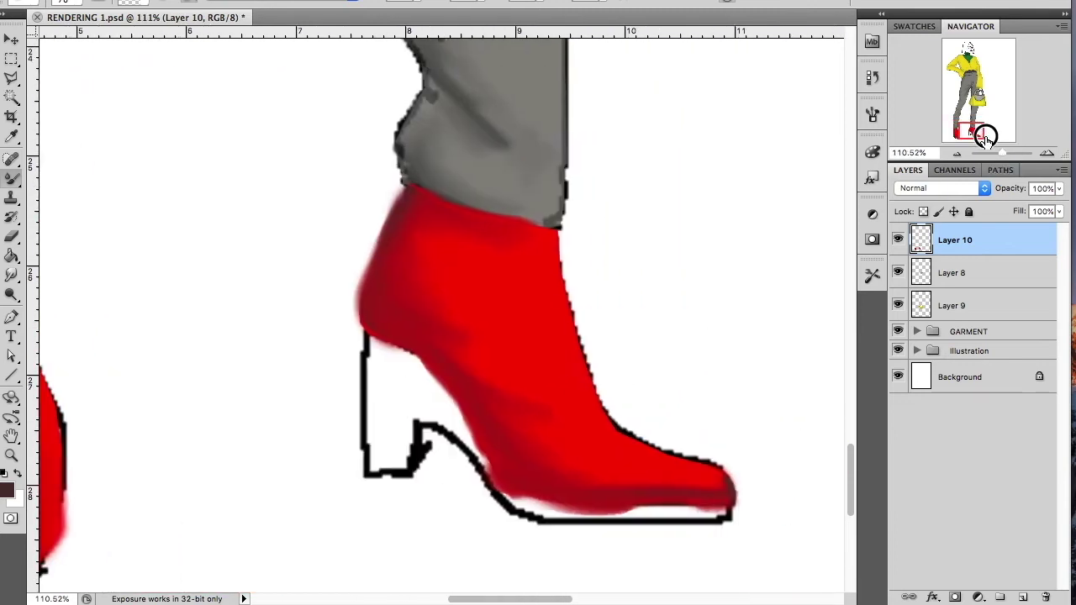
mouse_move(484, 377)
mouse_down()
mouse_move(445, 312)
mouse_move(432, 253)
mouse_move(540, 425)
mouse_move(715, 485)
mouse_move(678, 480)
mouse_up()
right_click(687, 471)
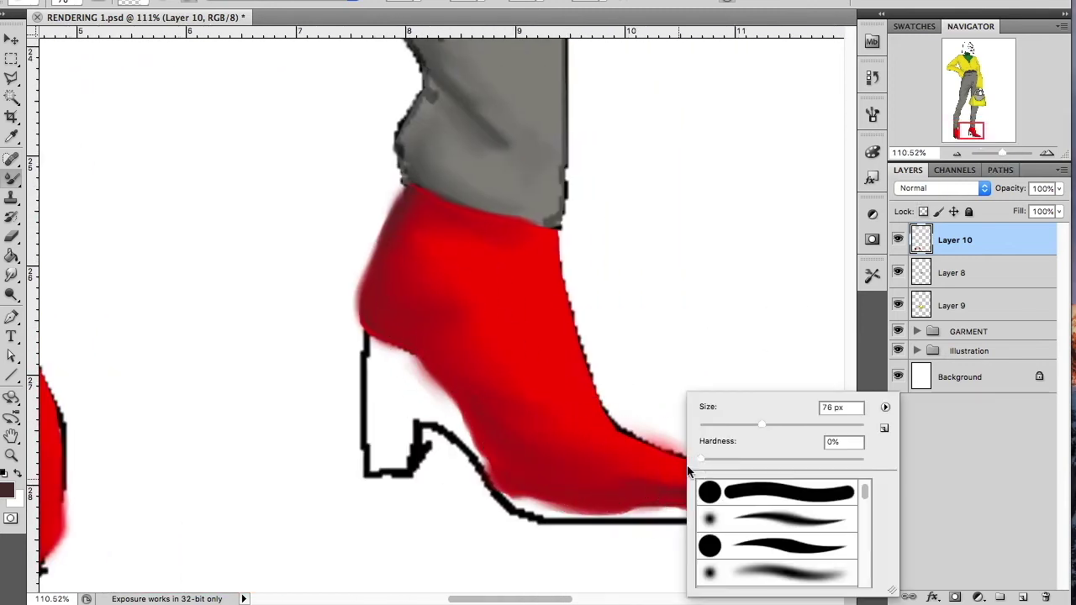
click(648, 480)
right_click(647, 482)
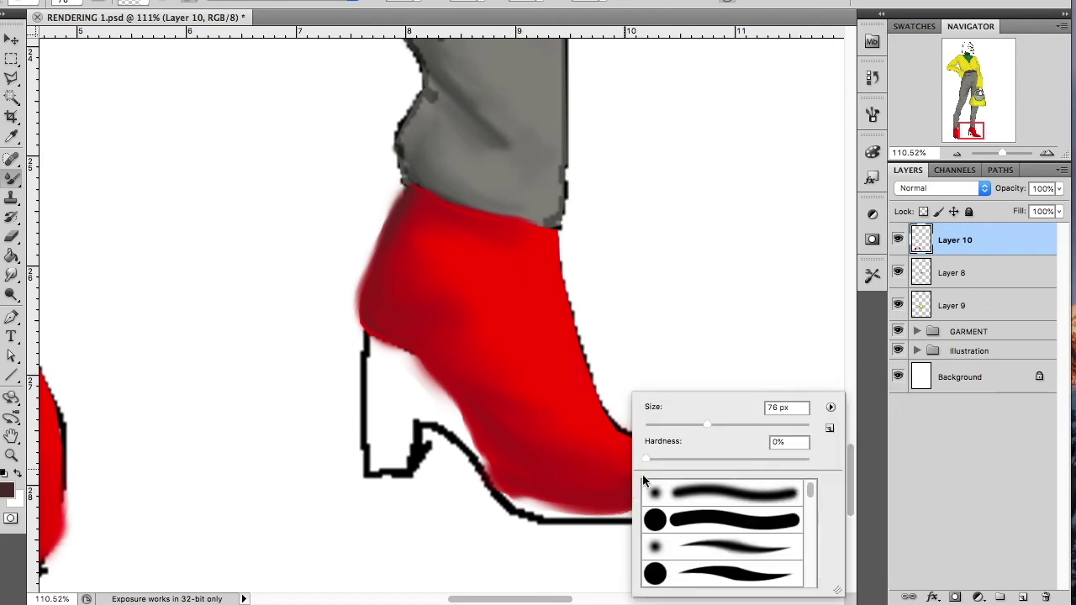
drag(705, 421, 667, 432)
key(Return)
key(bracketright)
key(bracketright)
mouse_move(668, 488)
mouse_down()
mouse_move(715, 485)
mouse_move(617, 479)
mouse_up()
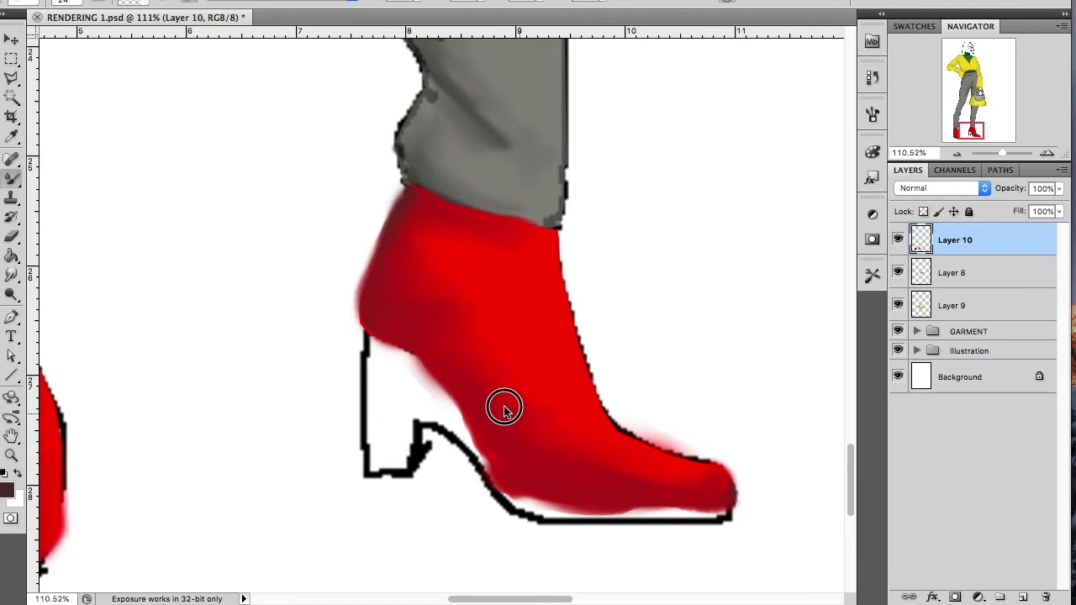
key(bracketleft)
key(bracketleft)
Step: Extend red along the boot's upper edges and darken shading in its middle and toe
drag(538, 240, 560, 288)
mouse_move(378, 276)
mouse_down()
mouse_move(385, 253)
mouse_move(419, 218)
mouse_up()
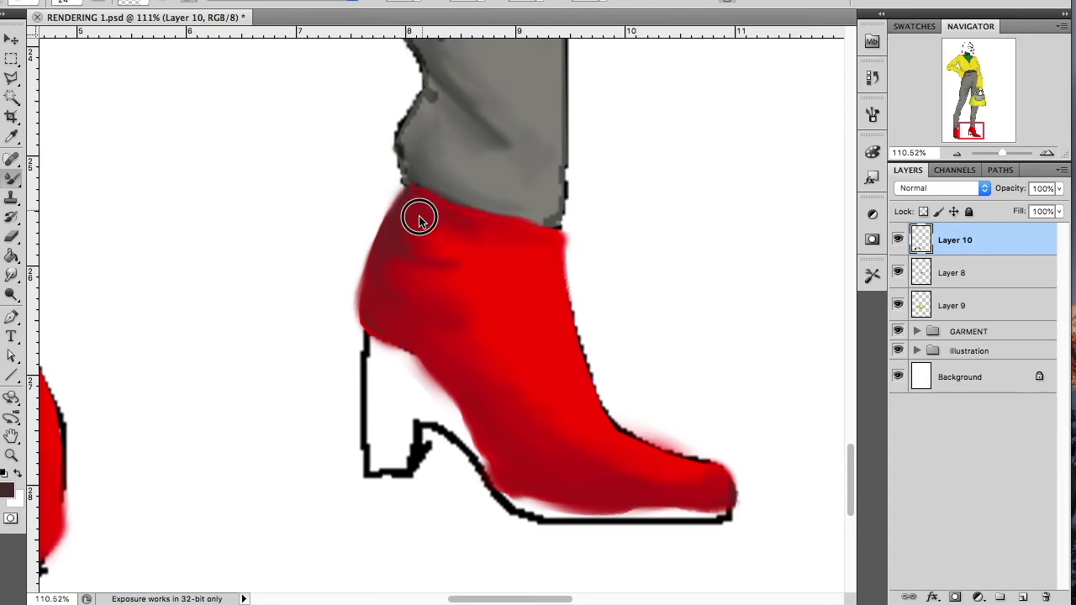
right_click(372, 281)
key(Return)
mouse_move(420, 313)
mouse_down()
mouse_move(432, 314)
mouse_move(426, 228)
mouse_move(434, 252)
mouse_move(394, 311)
mouse_move(401, 287)
mouse_up()
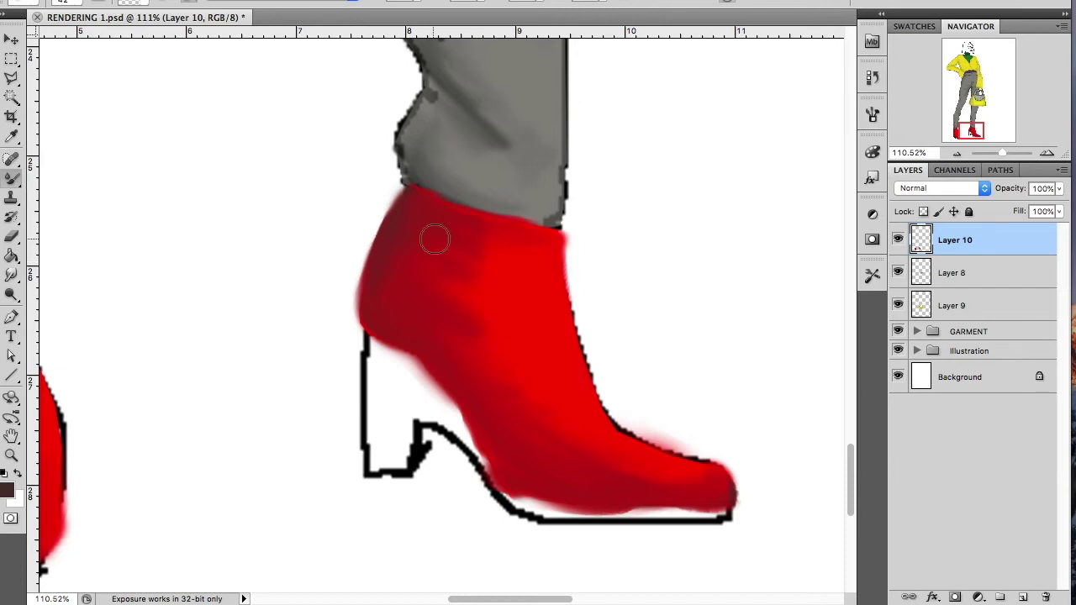
right_click(487, 299)
drag(517, 344, 567, 345)
key(Return)
key(bracketleft)
key(bracketleft)
key(bracketleft)
mouse_move(499, 305)
mouse_down()
mouse_move(480, 257)
mouse_move(529, 264)
mouse_move(499, 342)
mouse_up()
drag(581, 446, 539, 373)
Step: At 77% layer opacity, erase the red overspill around both boots' edges
key(e)
click(1059, 189)
drag(1058, 208, 1040, 207)
right_click(258, 311)
drag(313, 340, 285, 340)
key(Return)
mouse_move(371, 377)
mouse_down()
mouse_move(384, 355)
mouse_move(435, 384)
mouse_move(401, 361)
mouse_move(446, 410)
mouse_move(452, 396)
mouse_move(401, 353)
mouse_move(484, 469)
mouse_move(538, 502)
mouse_move(747, 507)
mouse_up()
drag(569, 221, 575, 294)
mouse_move(375, 236)
mouse_down()
mouse_move(353, 308)
mouse_move(378, 362)
mouse_up()
drag(568, 597, 521, 597)
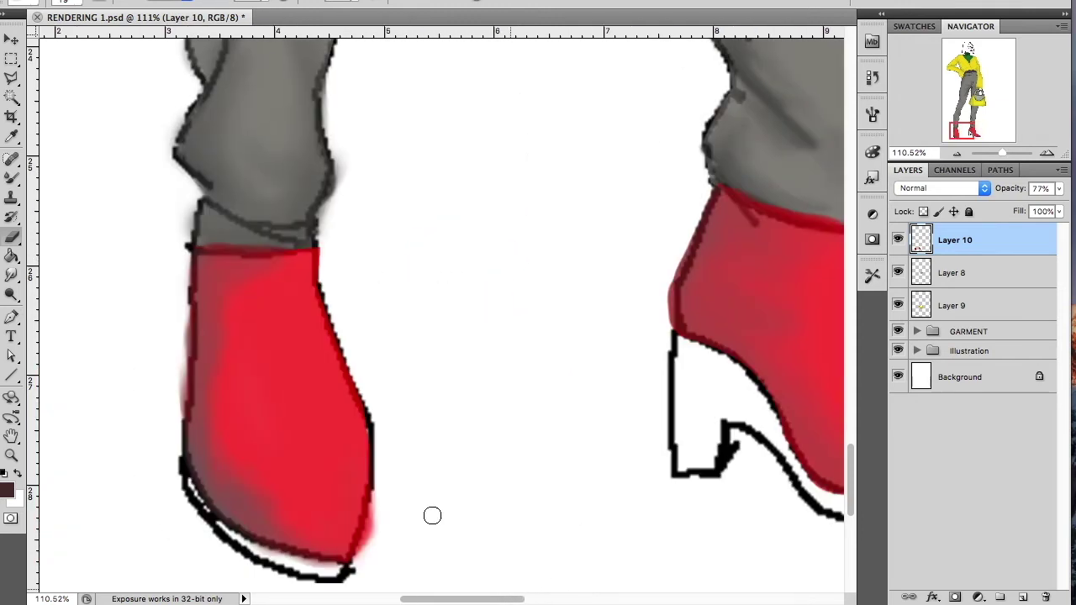
drag(179, 312, 180, 424)
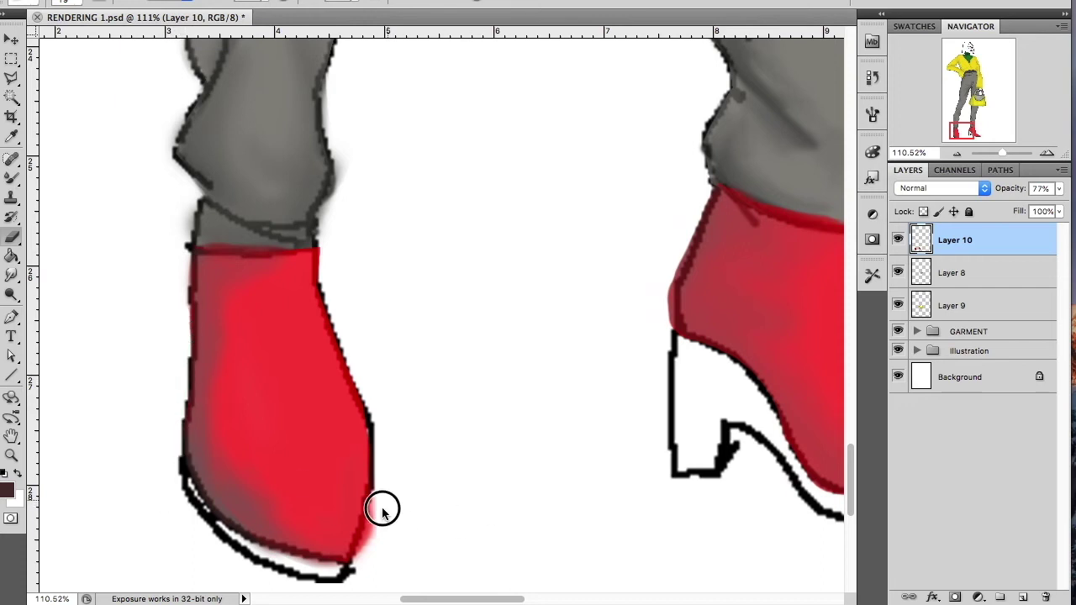
Step: Raise Layer 10's opacity to 99% and zoom out to the whole figure
click(1060, 188)
drag(1048, 208, 1057, 207)
drag(1015, 157, 995, 157)
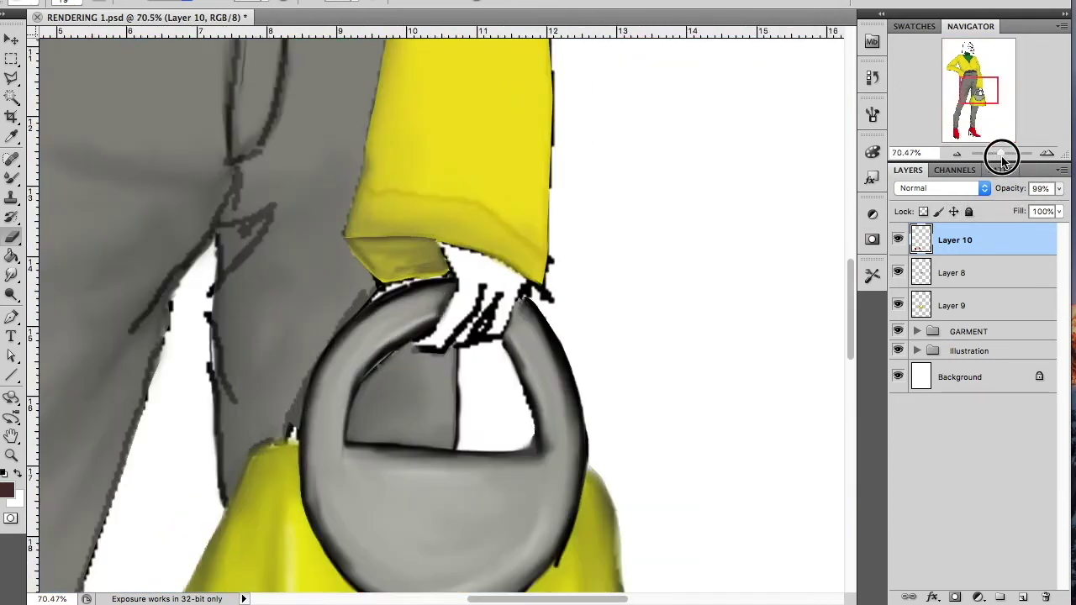
Step: Zoom in on the right boot and outline its heel with the Polygonal Lasso
drag(994, 156, 1004, 153)
drag(972, 120, 967, 142)
mouse_move(593, 412)
mouse_down()
mouse_move(562, 392)
mouse_move(593, 437)
mouse_up()
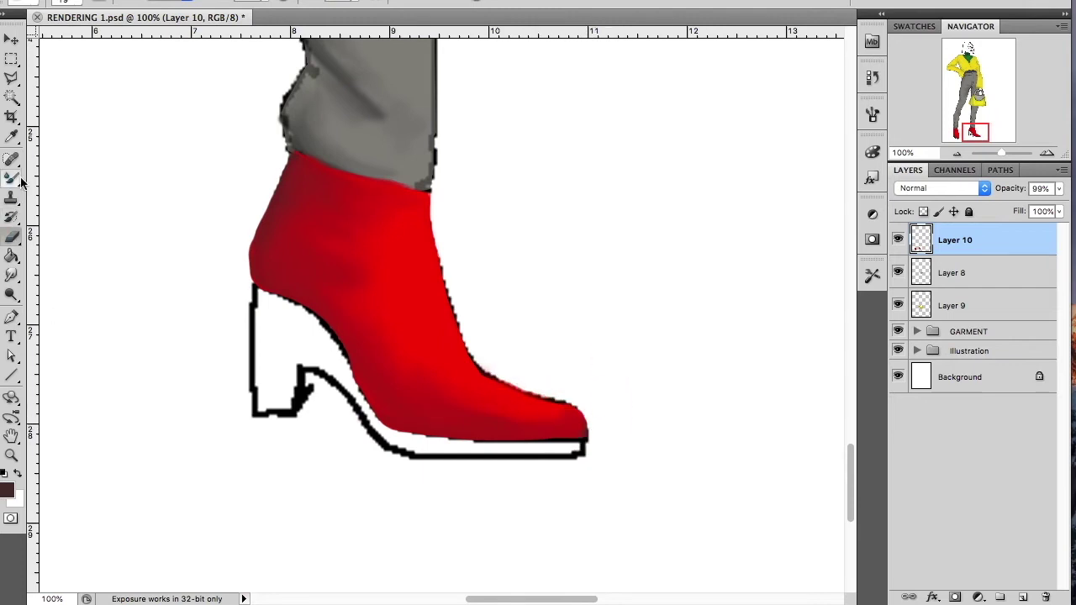
click(11, 78)
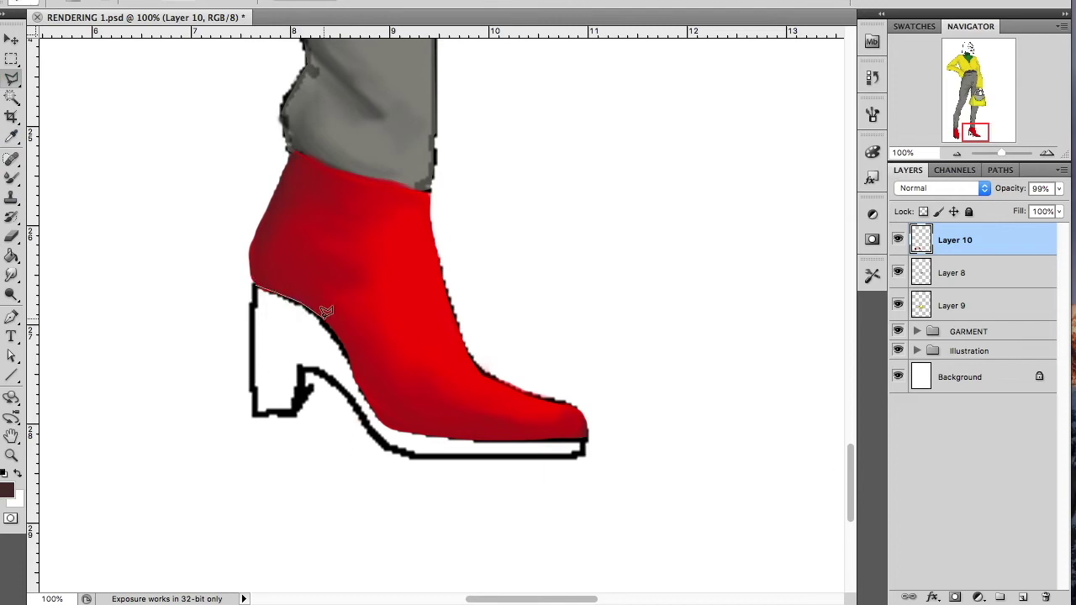
click(390, 417)
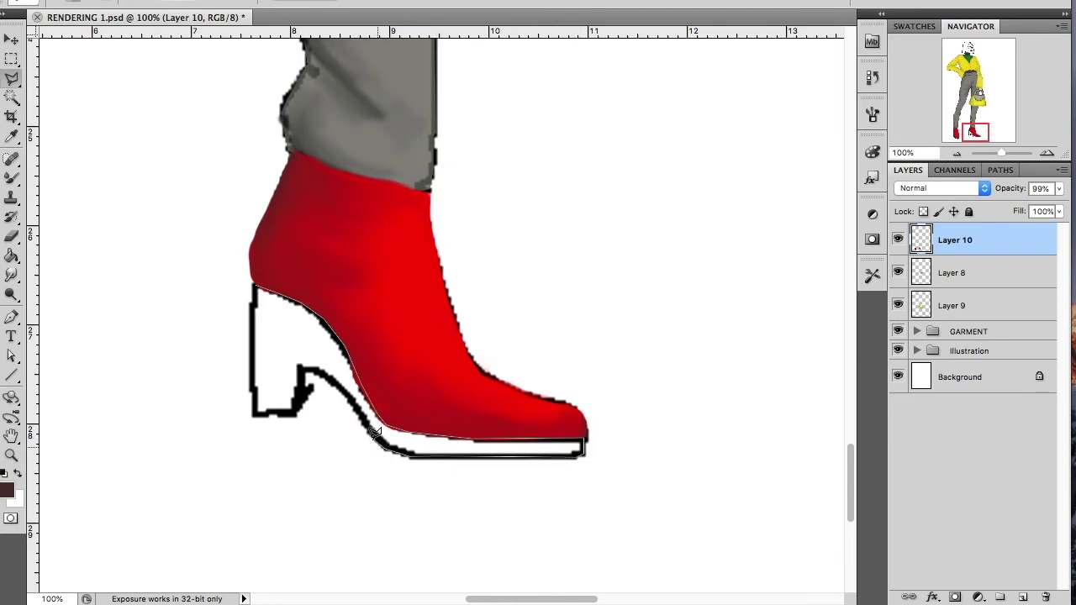
click(300, 363)
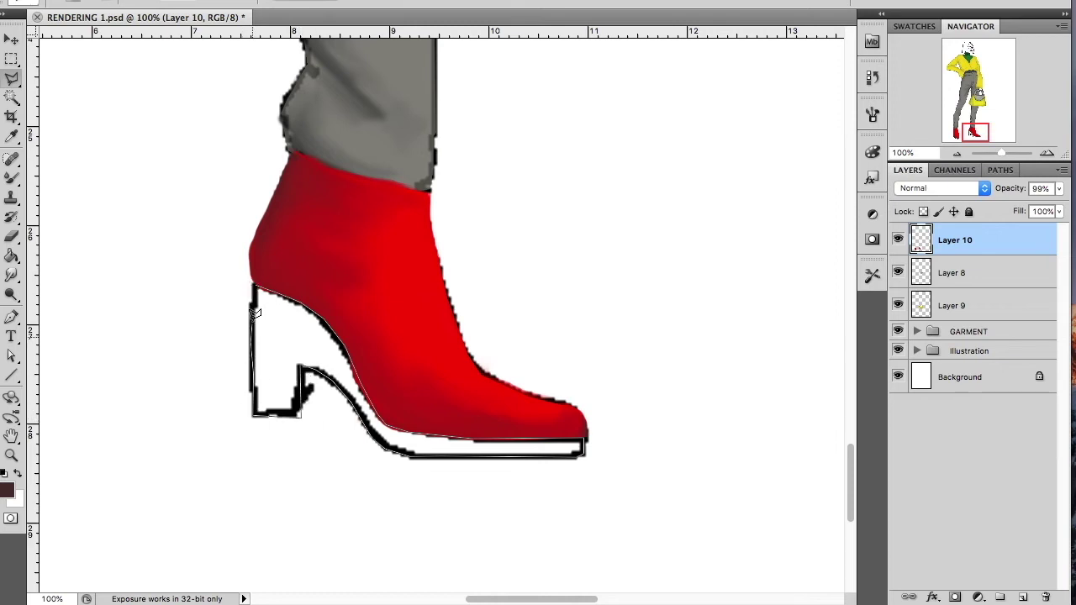
click(256, 280)
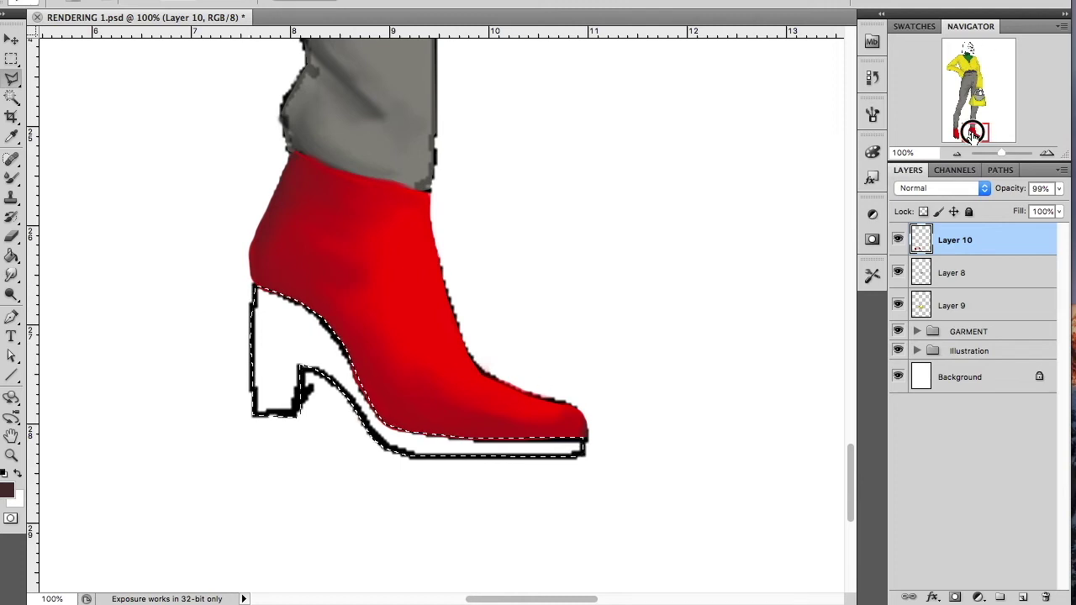
Step: Pan to show both boots and select along the left boot's sole
drag(973, 133, 962, 133)
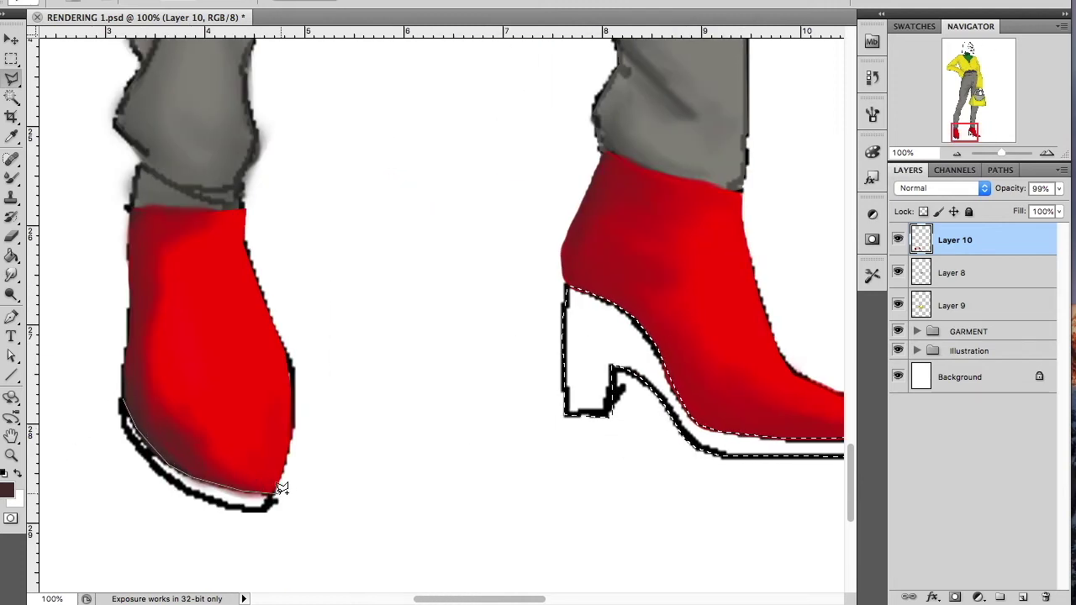
mouse_move(269, 504)
mouse_down()
mouse_move(211, 504)
mouse_move(173, 480)
mouse_move(125, 396)
mouse_up()
key(ctrl+t)
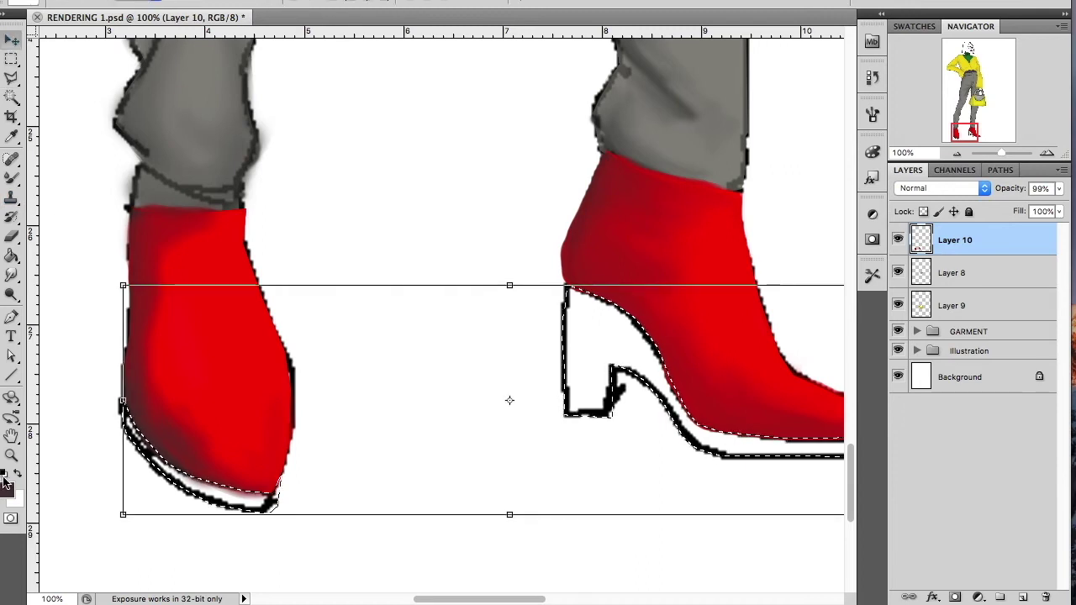
key(Return)
Step: With a 28 px brush, paint the left sole and right heel and sole black
drag(12, 178, 50, 173)
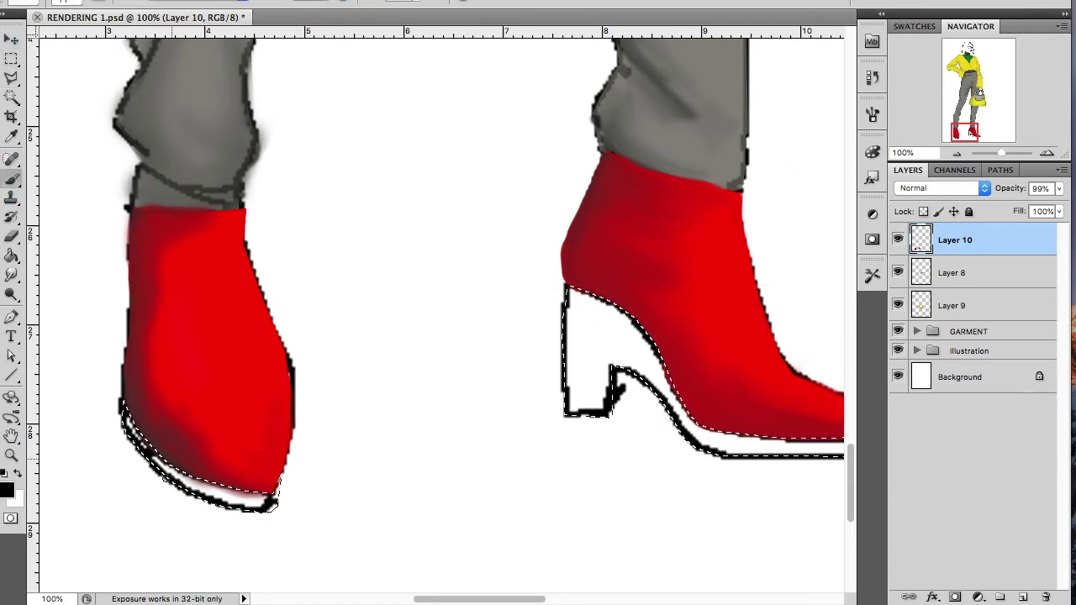
right_click(168, 393)
text(28)
key(Return)
drag(122, 408, 267, 507)
mouse_move(589, 348)
mouse_down()
mouse_move(592, 428)
mouse_move(583, 308)
mouse_move(622, 332)
mouse_move(611, 353)
mouse_move(744, 445)
mouse_move(761, 440)
mouse_up()
drag(528, 599, 569, 598)
drag(648, 447, 560, 452)
Step: Lasso the area under the right boot's toe and paint it black
key(ctrl+t)
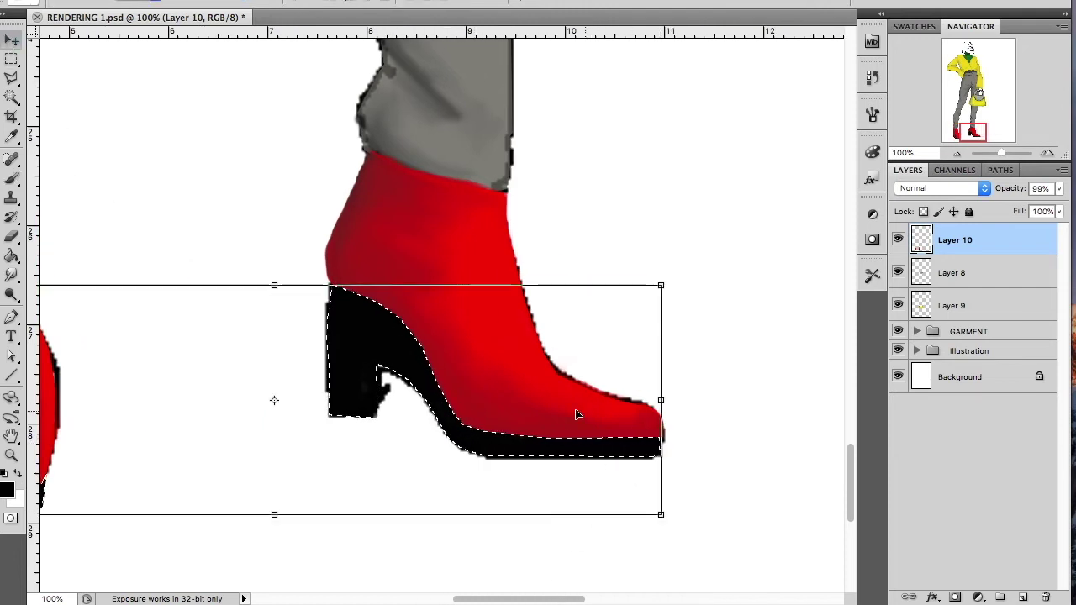
key(Return)
click(11, 79)
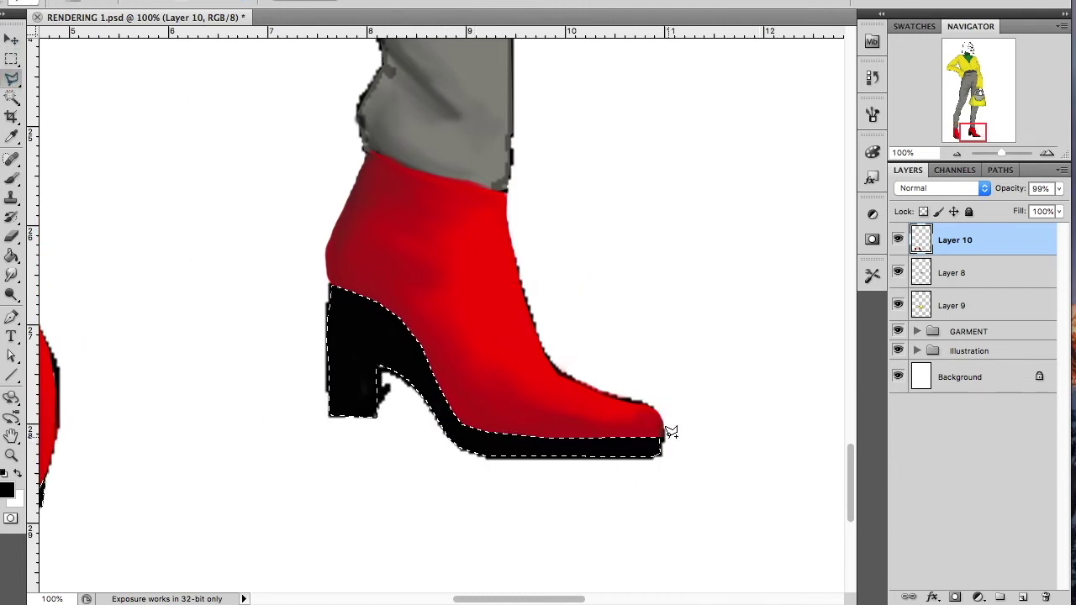
drag(662, 434, 653, 451)
key(b)
drag(660, 447, 639, 456)
Step: Deselect and zoom out to view the whole figure
key(ctrl+d)
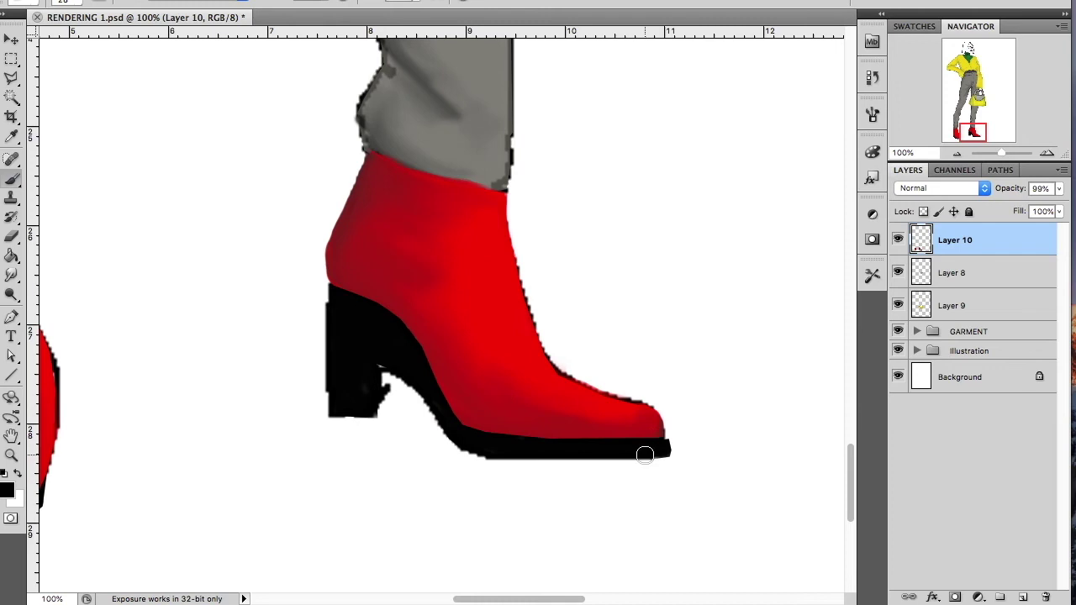
right_click(345, 292)
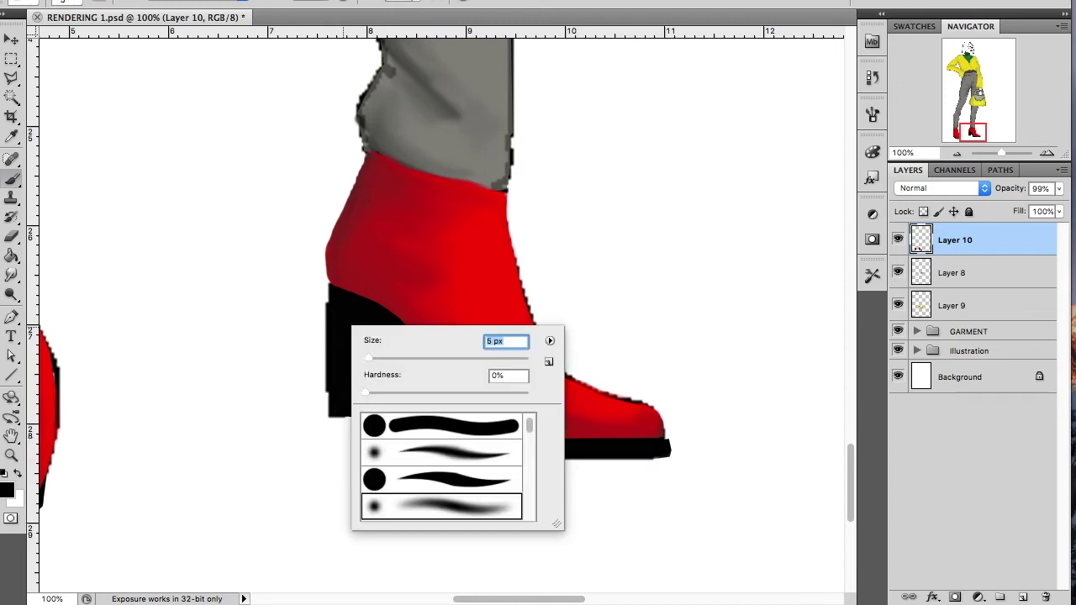
key(Return)
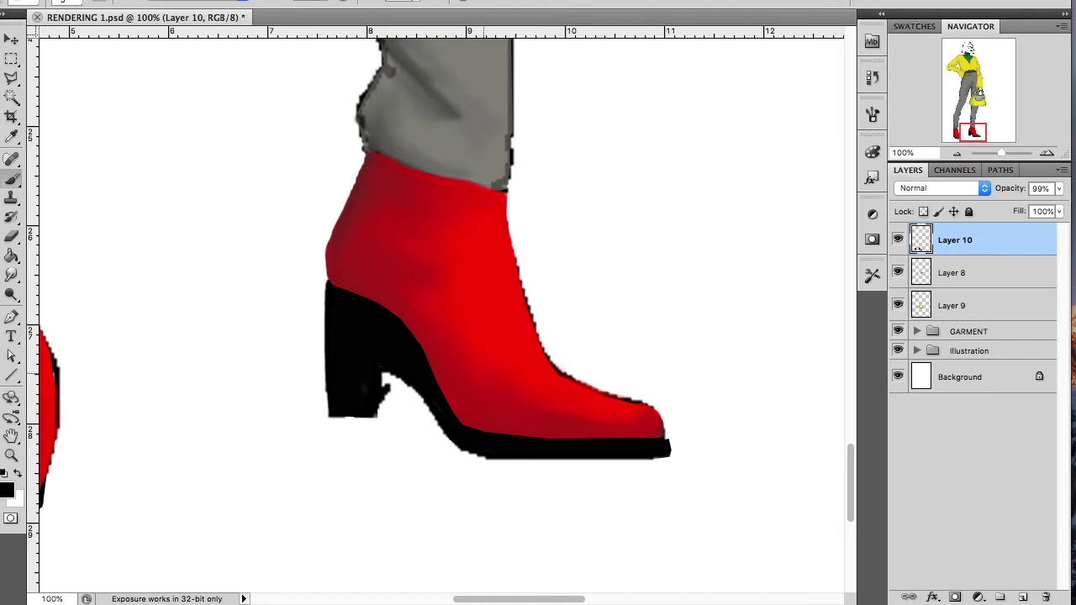
drag(998, 160, 995, 160)
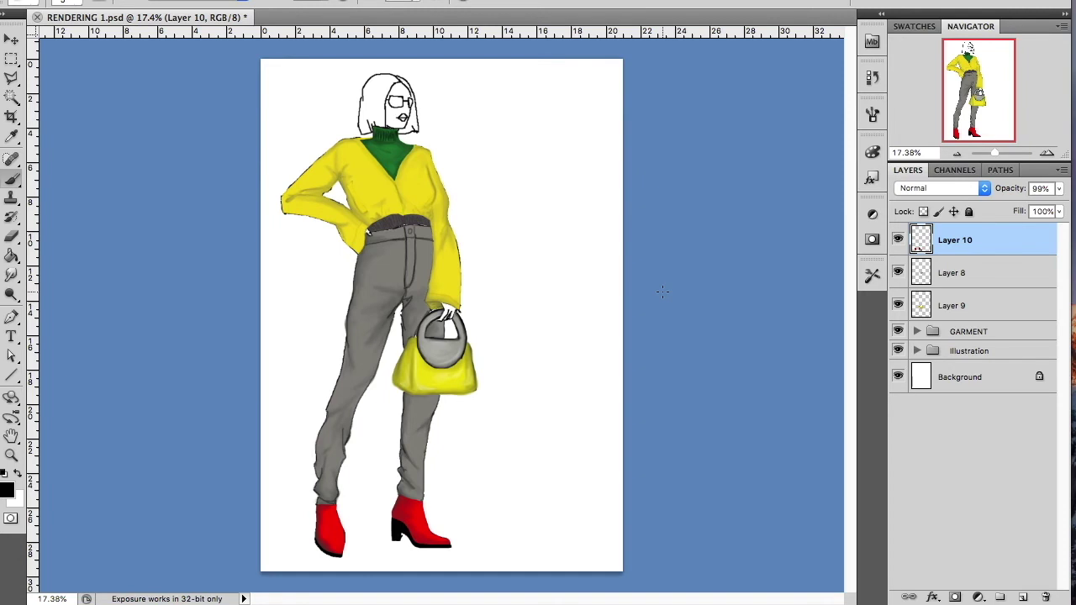
Step: Zoom in on the legs and boots and select the Mixer Brush
drag(995, 158, 998, 157)
drag(979, 94, 979, 121)
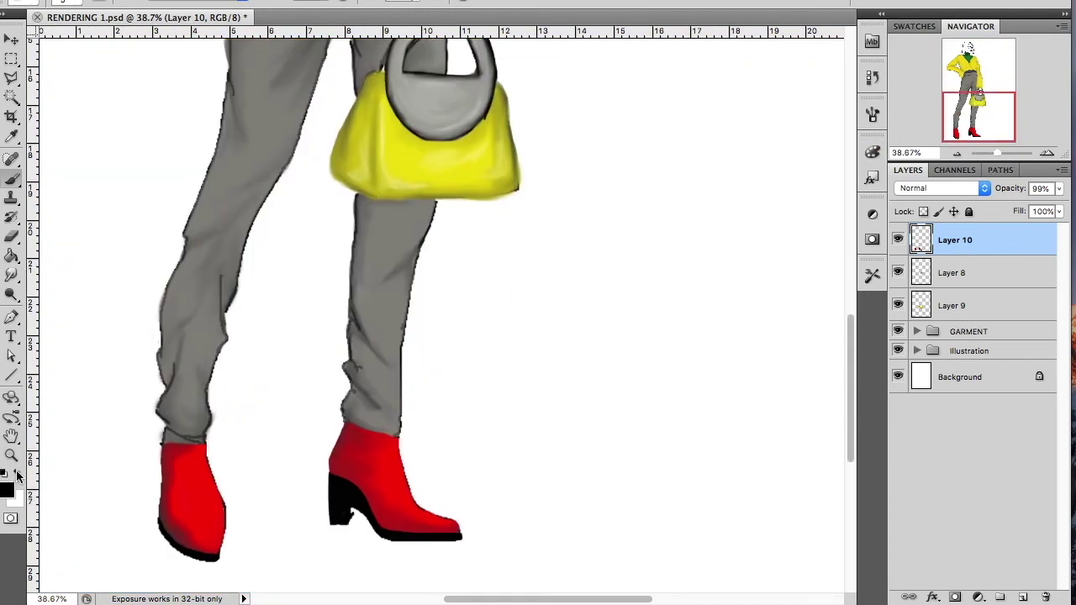
drag(12, 178, 50, 206)
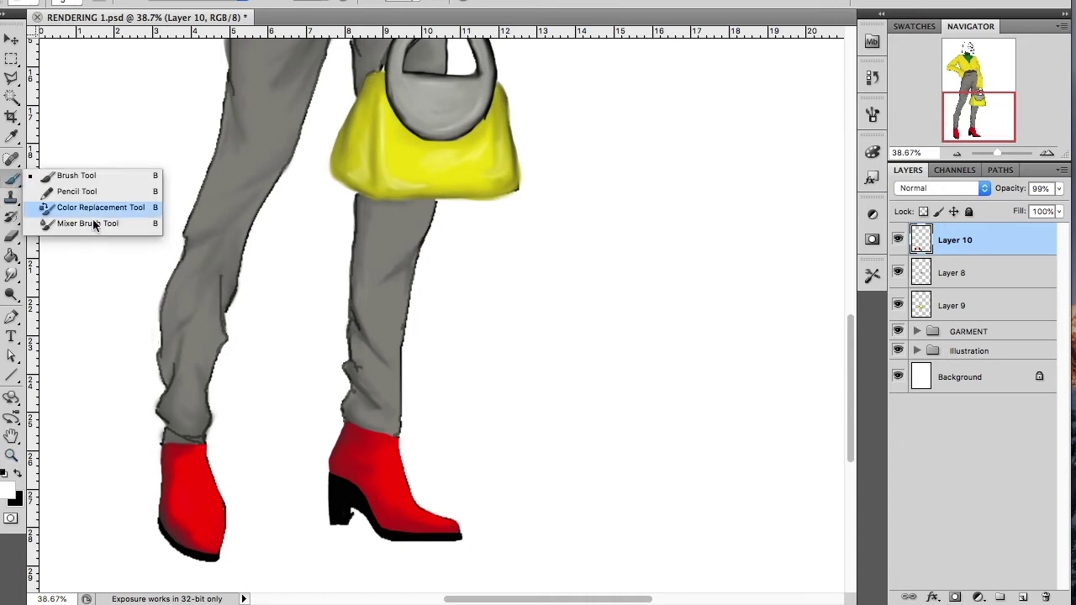
right_click(227, 529)
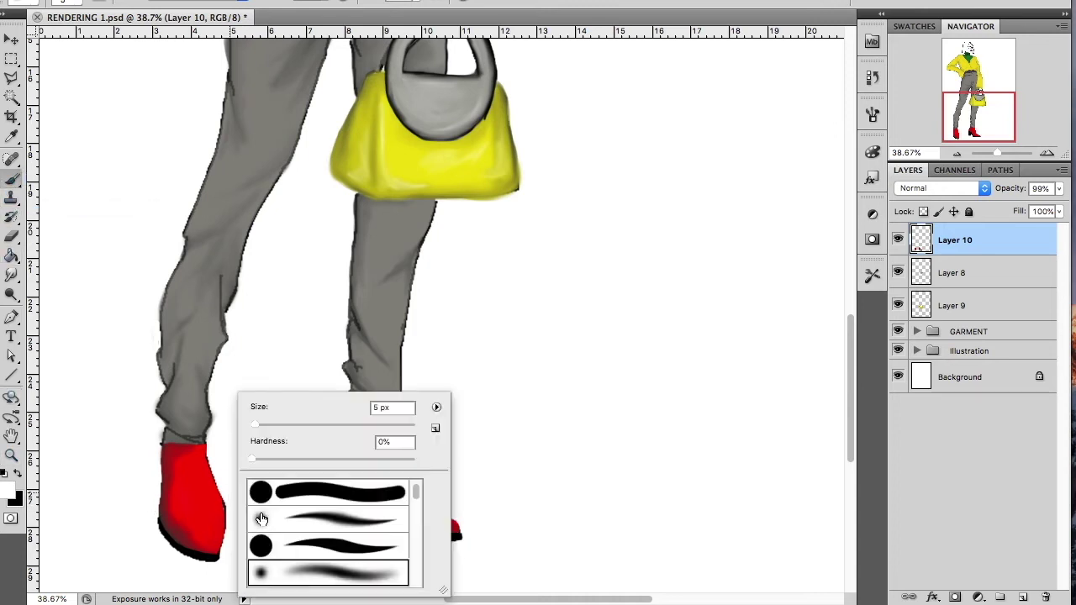
key(Return)
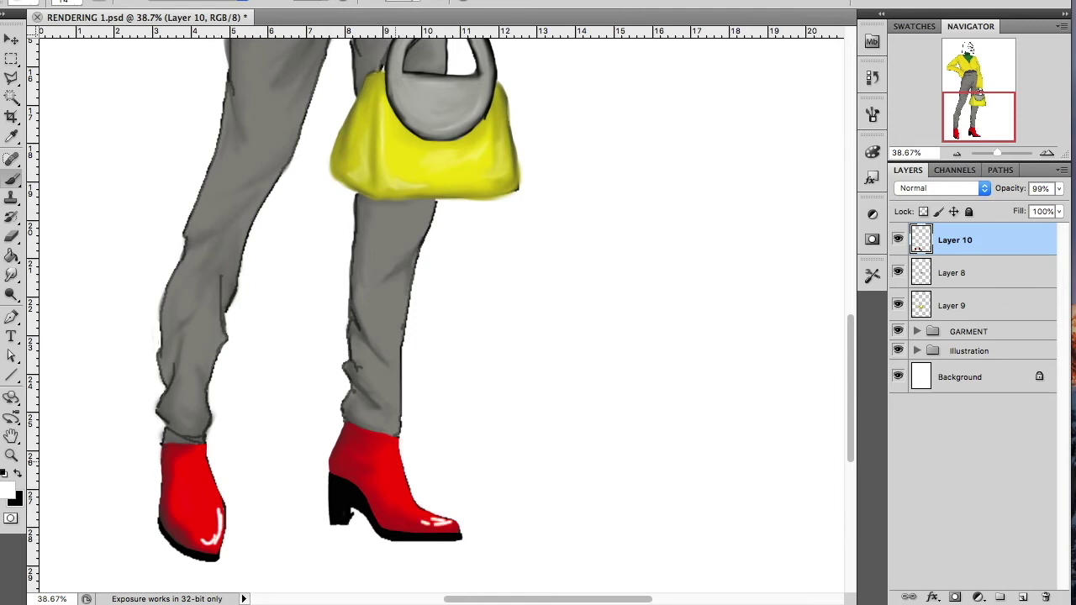
right_click(468, 383)
key(Escape)
right_click(11, 178)
click(91, 230)
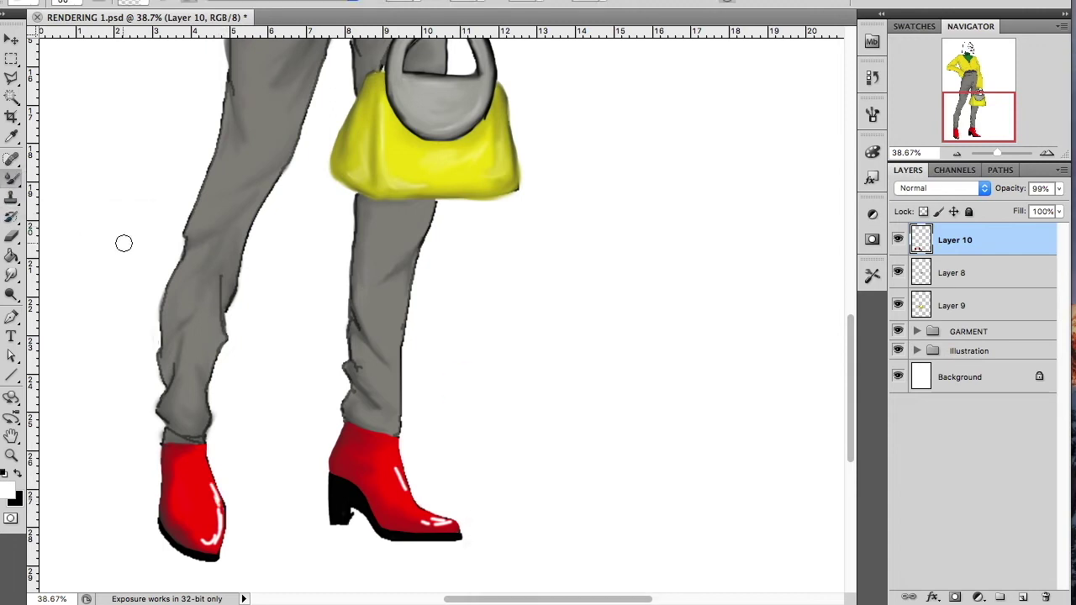
Step: Set the Mixer Brush to 66 px, 0% hardness and smear both boots' white highlights into the red
right_click(216, 513)
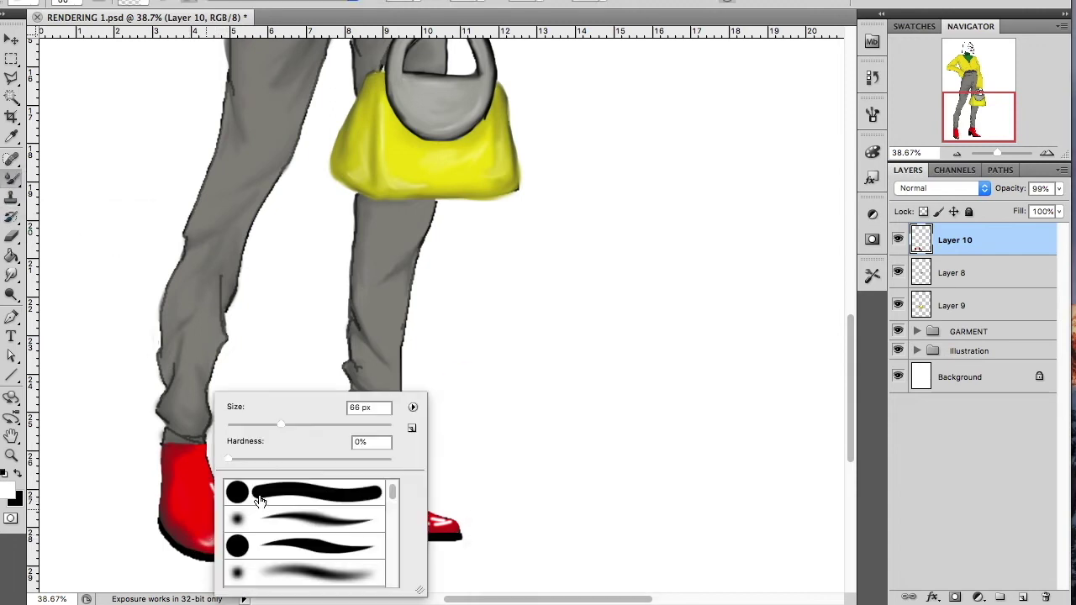
click(205, 529)
mouse_move(217, 529)
mouse_down()
mouse_move(211, 497)
mouse_move(202, 541)
mouse_move(211, 511)
mouse_move(202, 481)
mouse_move(211, 531)
mouse_move(212, 500)
mouse_up()
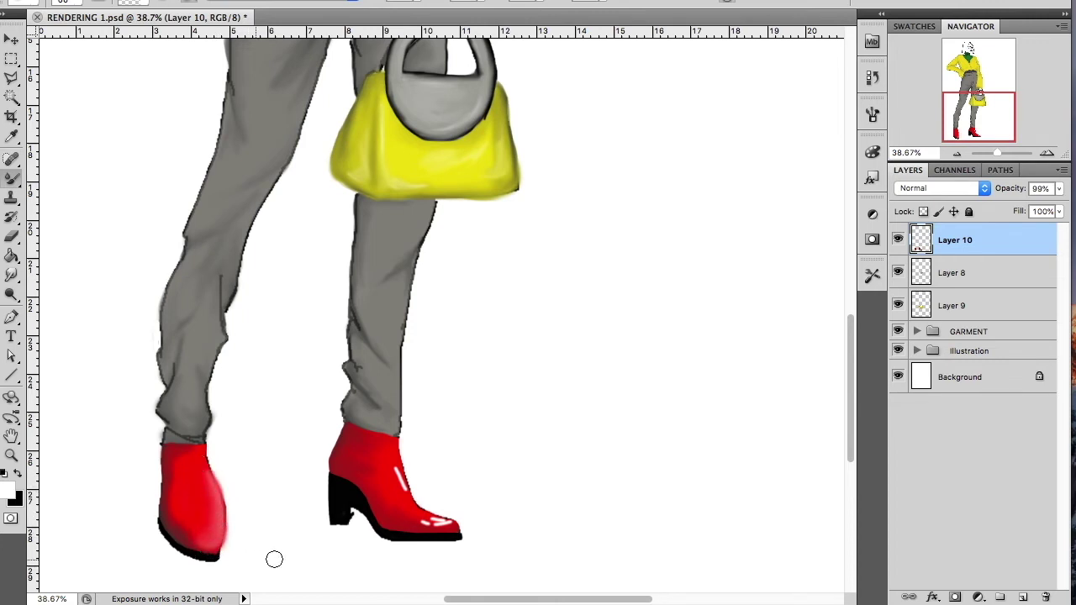
mouse_move(395, 468)
mouse_down()
mouse_move(416, 517)
mouse_move(447, 524)
mouse_up()
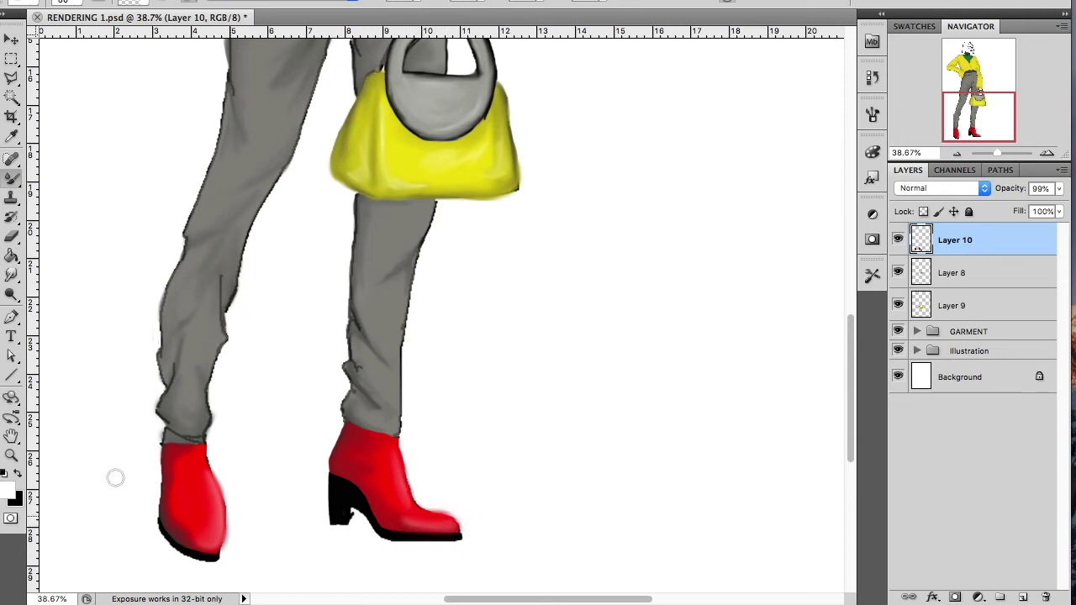
click(12, 235)
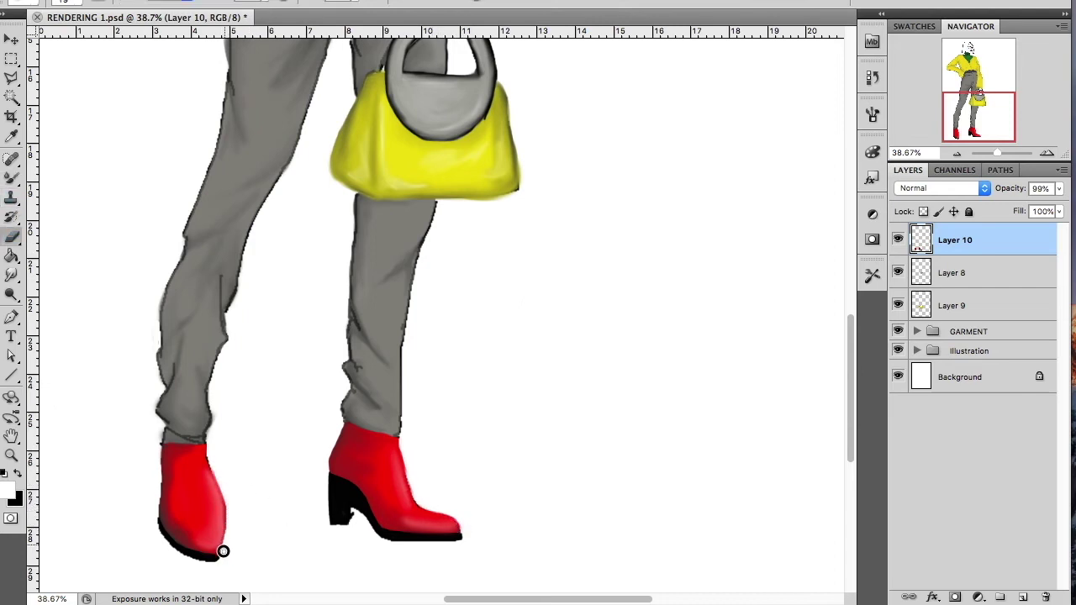
Step: Zoom in on the boots and paint a white stroke down the left boot's right edge
drag(11, 177, 67, 173)
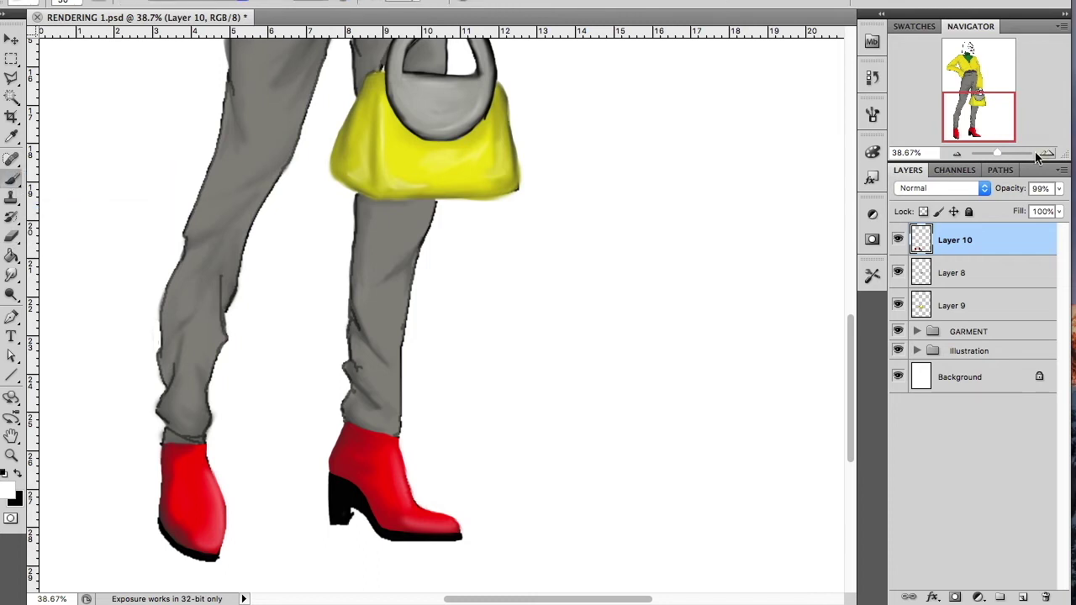
click(1004, 155)
drag(980, 132, 972, 126)
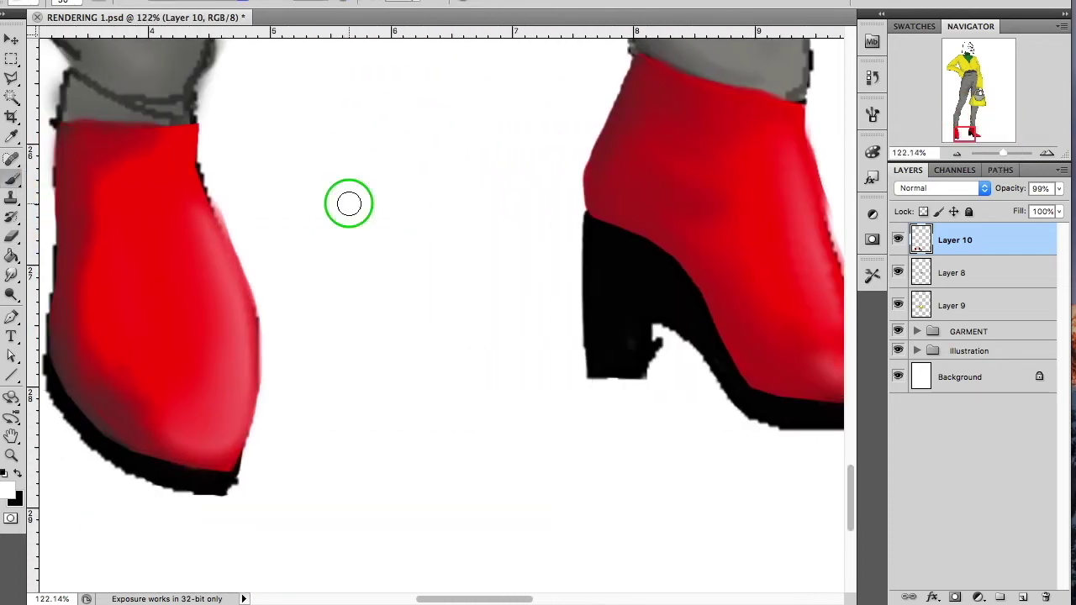
right_click(348, 202)
key(Return)
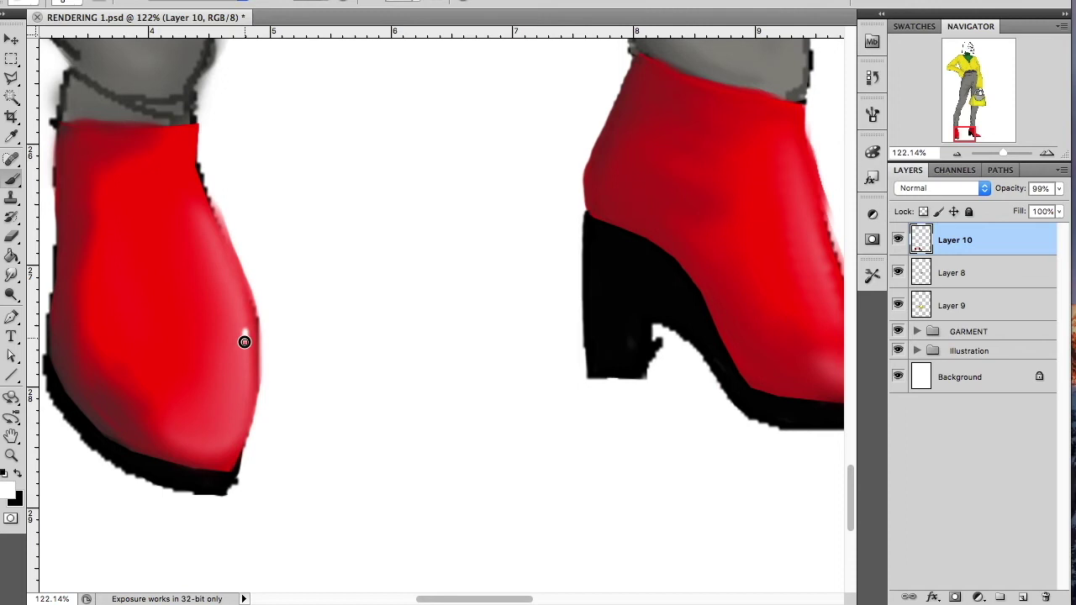
drag(244, 332, 223, 437)
drag(241, 378, 235, 423)
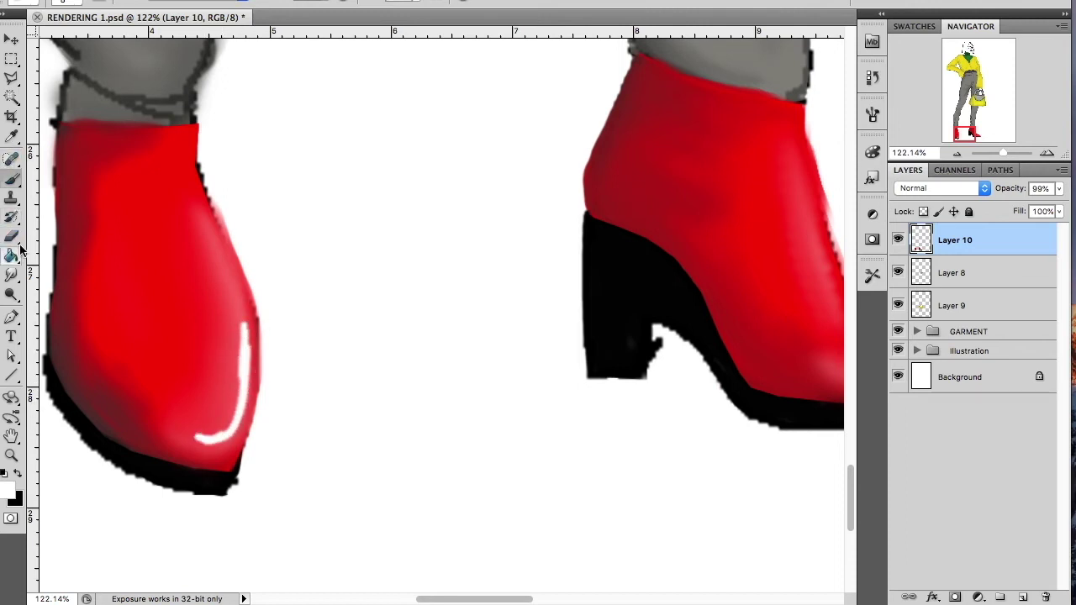
Step: Switch to a 10 px Dodge brush and brighten the highlight along the boot's right edge
right_click(7, 181)
click(59, 221)
right_click(225, 373)
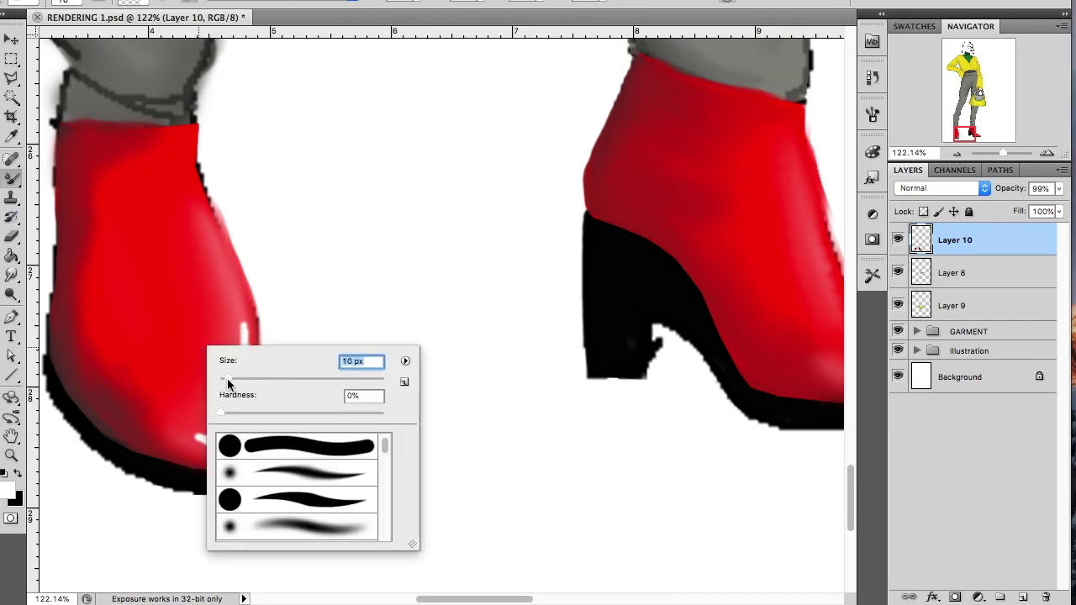
text(10)
key(Return)
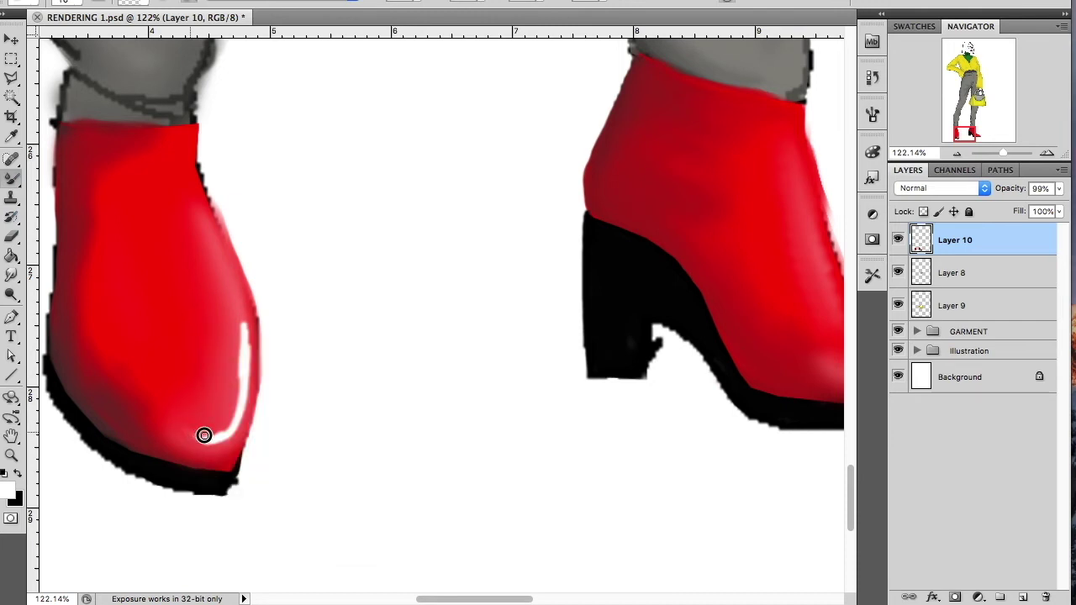
mouse_move(226, 432)
mouse_down()
mouse_move(240, 300)
mouse_move(235, 389)
mouse_move(223, 248)
mouse_up()
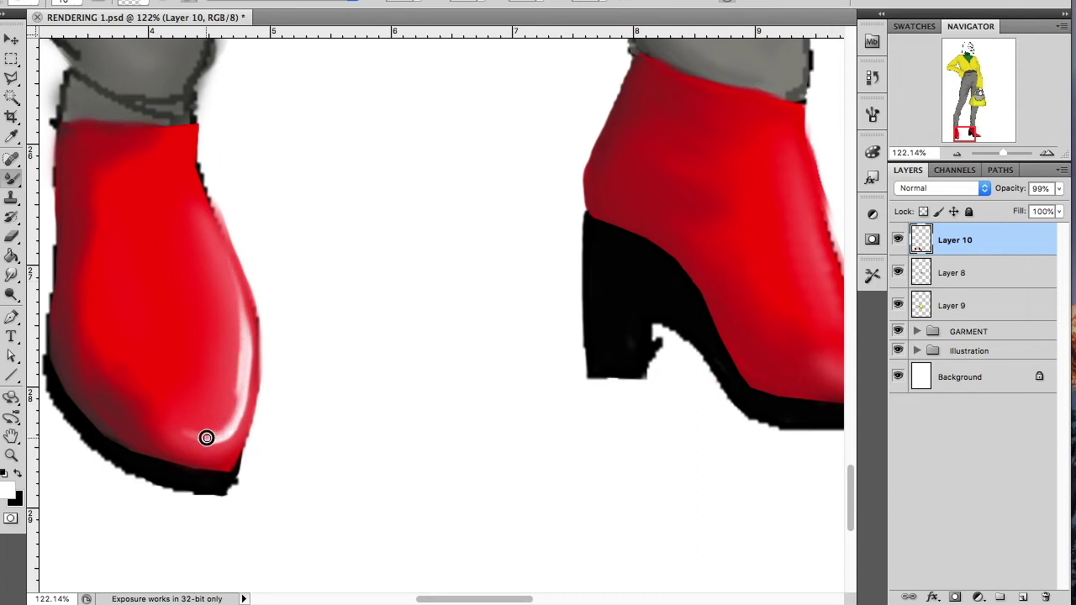
mouse_move(241, 429)
mouse_down()
mouse_move(255, 367)
mouse_move(223, 266)
mouse_move(236, 388)
mouse_up()
Step: Dodge the gleam around the left boot's toe curve and upper edge, then zoom out
mouse_move(235, 328)
mouse_down()
mouse_move(175, 420)
mouse_move(240, 346)
mouse_move(168, 423)
mouse_move(143, 399)
mouse_up()
mouse_move(217, 427)
mouse_down()
mouse_move(242, 356)
mouse_move(229, 280)
mouse_up()
mouse_move(208, 236)
mouse_down()
mouse_move(231, 290)
mouse_move(211, 227)
mouse_up()
mouse_move(247, 340)
mouse_down()
mouse_move(201, 214)
mouse_move(232, 322)
mouse_up()
drag(197, 428, 230, 429)
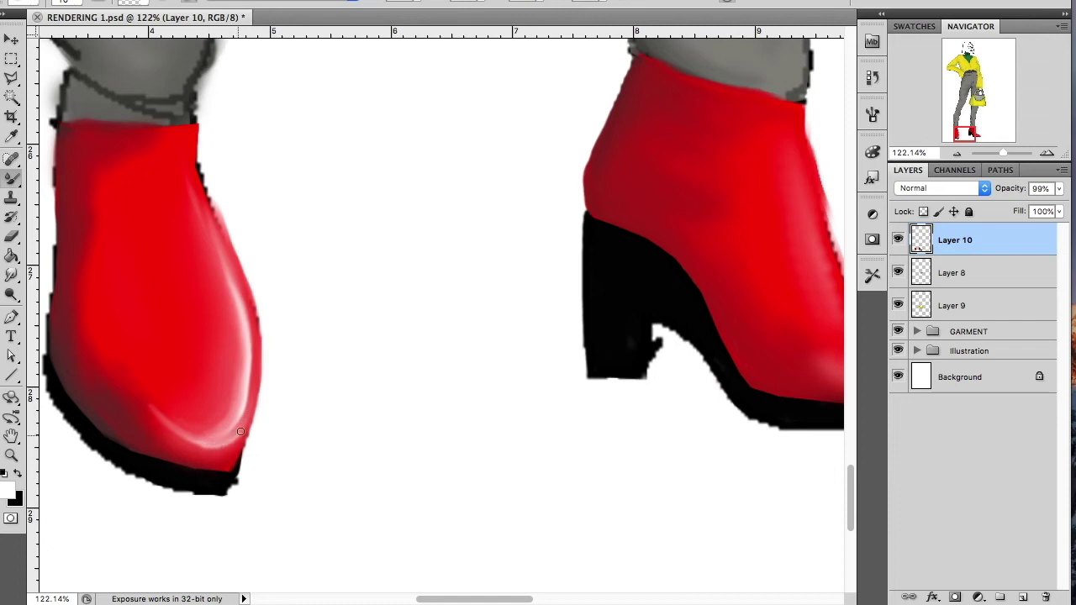
drag(200, 450, 139, 397)
drag(1002, 153, 987, 148)
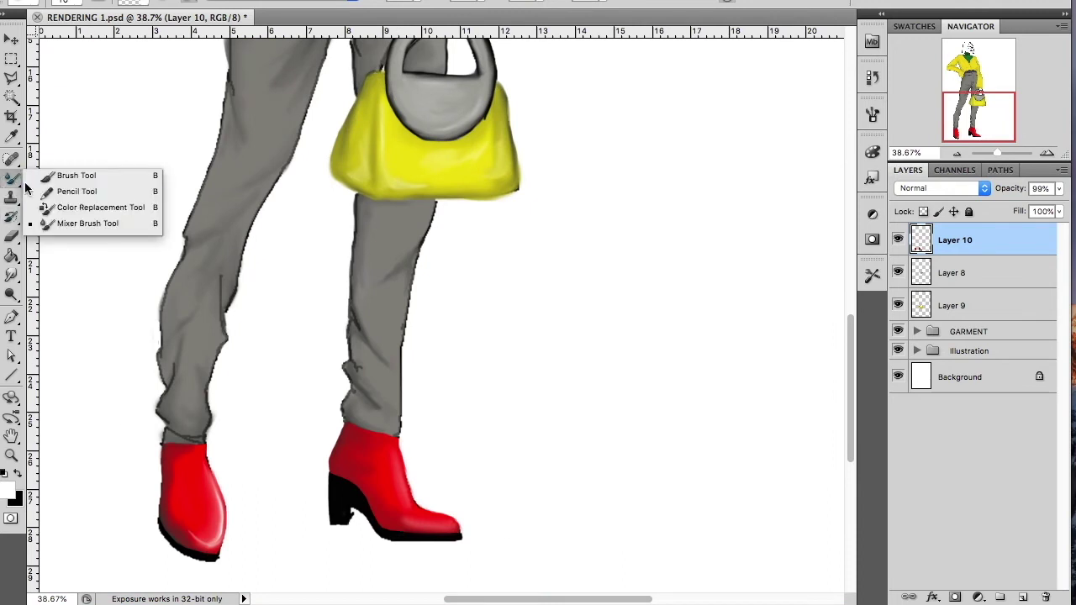
Step: Paint a light white stroke down the right boot's front
drag(11, 178, 78, 177)
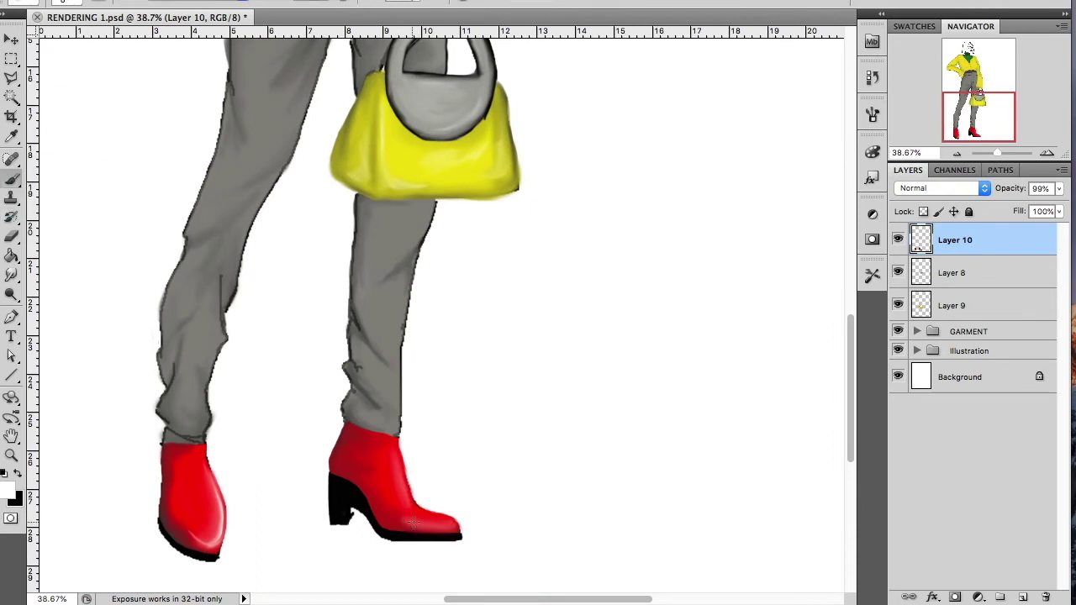
drag(404, 475, 421, 509)
right_click(527, 383)
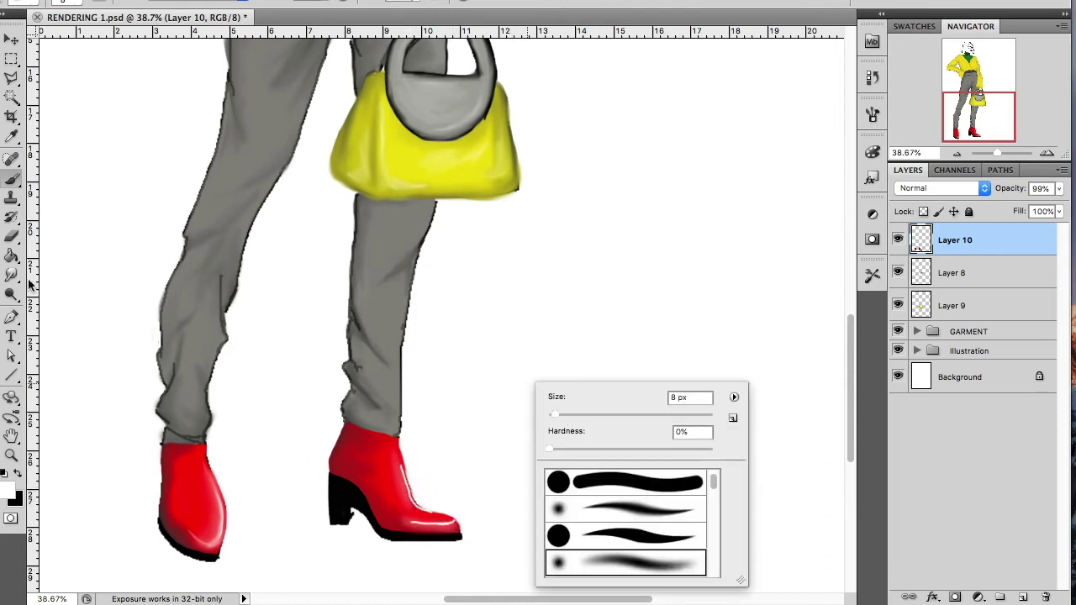
click(11, 178)
Step: Blend the front-edge highlight into the red from shaft to toe with the Mixer Brush
click(84, 224)
drag(997, 153, 1005, 154)
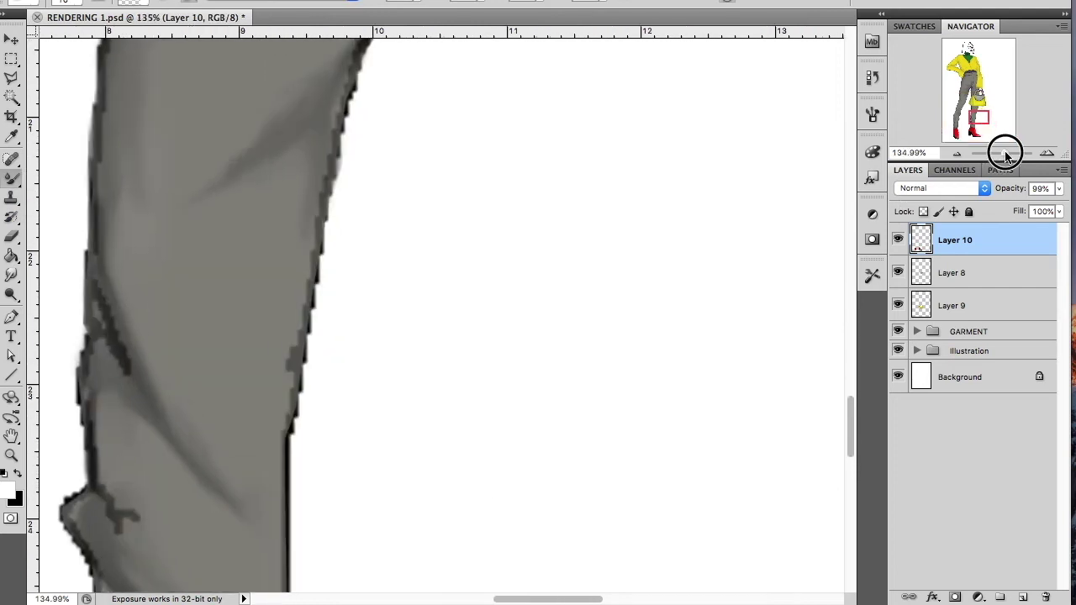
drag(979, 117, 975, 132)
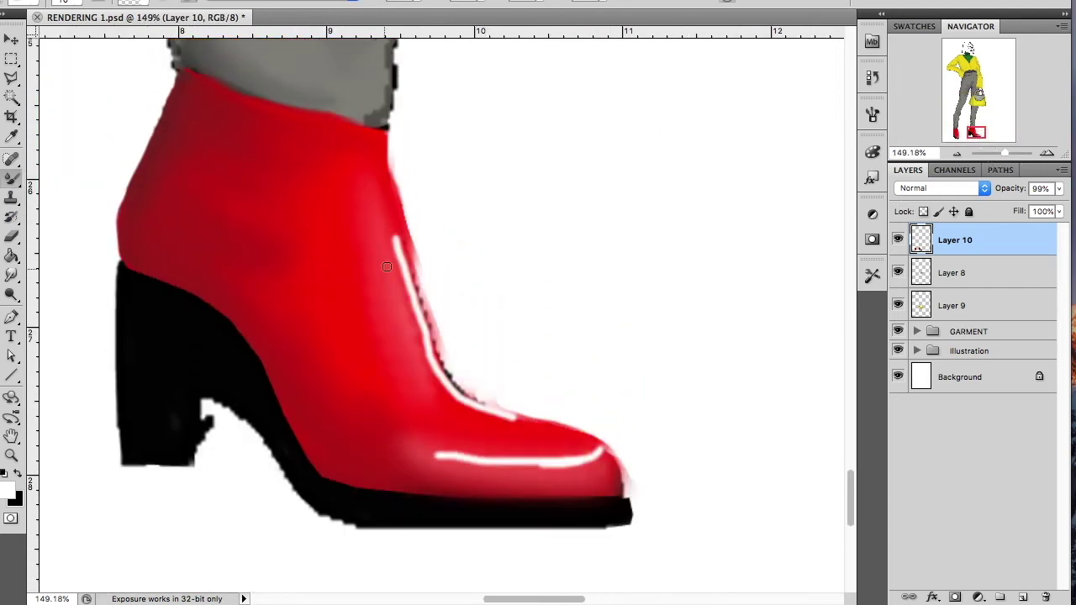
mouse_move(384, 179)
mouse_down()
mouse_move(549, 429)
mouse_move(449, 389)
mouse_move(403, 247)
mouse_move(444, 393)
mouse_up()
mouse_move(412, 309)
mouse_down()
mouse_move(450, 393)
mouse_move(552, 437)
mouse_move(613, 480)
mouse_move(605, 459)
mouse_move(489, 460)
mouse_move(371, 391)
mouse_move(555, 463)
mouse_move(478, 454)
mouse_move(383, 399)
mouse_move(457, 441)
mouse_up()
mouse_move(563, 462)
mouse_down()
mouse_move(605, 460)
mouse_move(620, 472)
mouse_move(611, 454)
mouse_move(618, 471)
mouse_move(592, 466)
mouse_up()
Step: Enlarge the brush and brighten the highlight along the right boot's toe curve
key(])
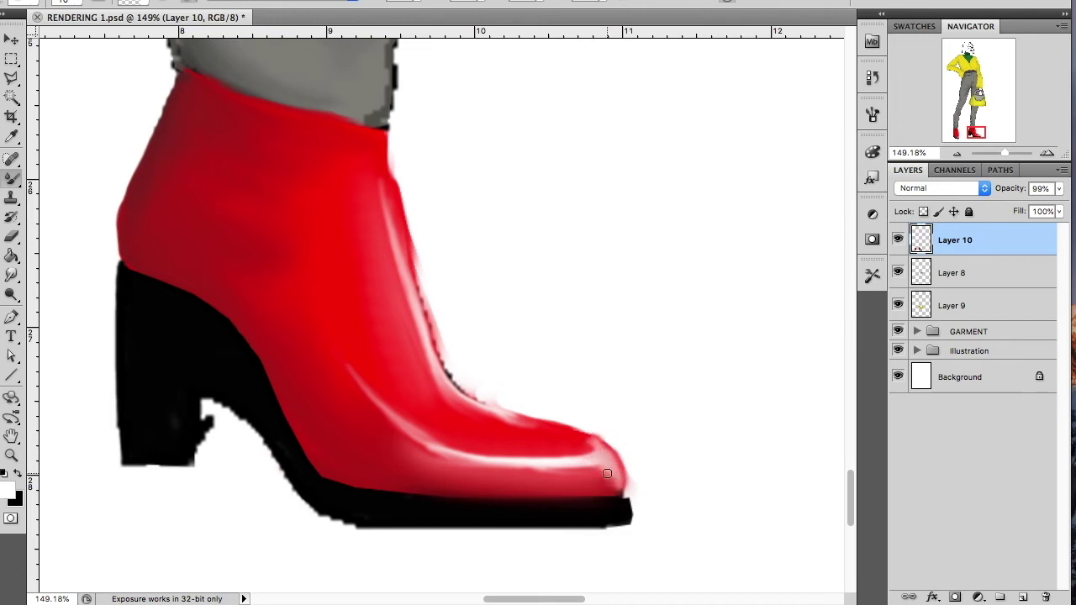
right_click(536, 471)
drag(542, 433, 551, 433)
key(Return)
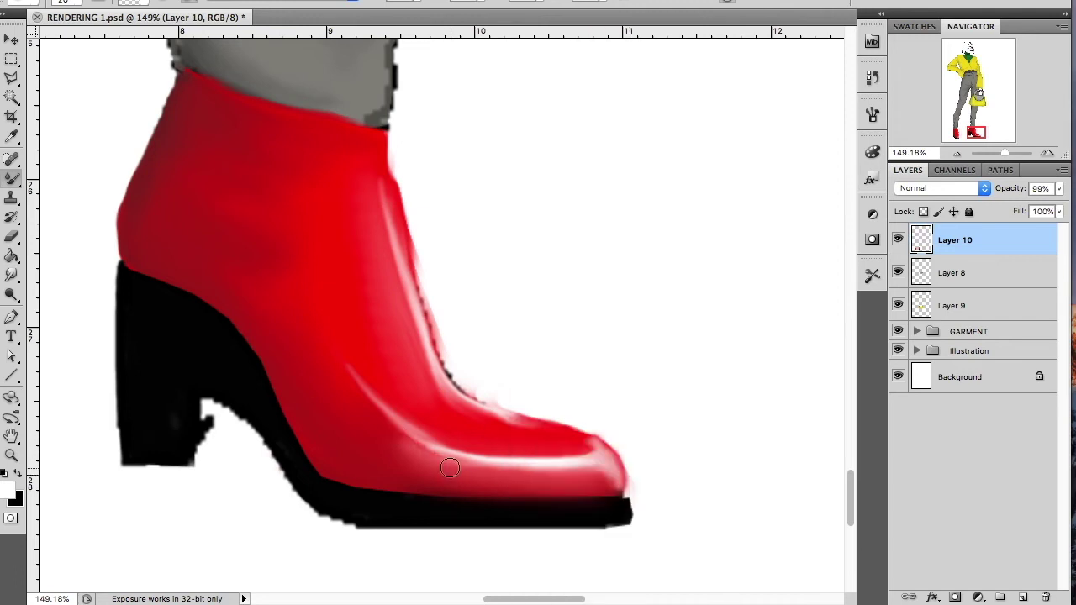
drag(343, 371, 388, 421)
drag(563, 467, 386, 443)
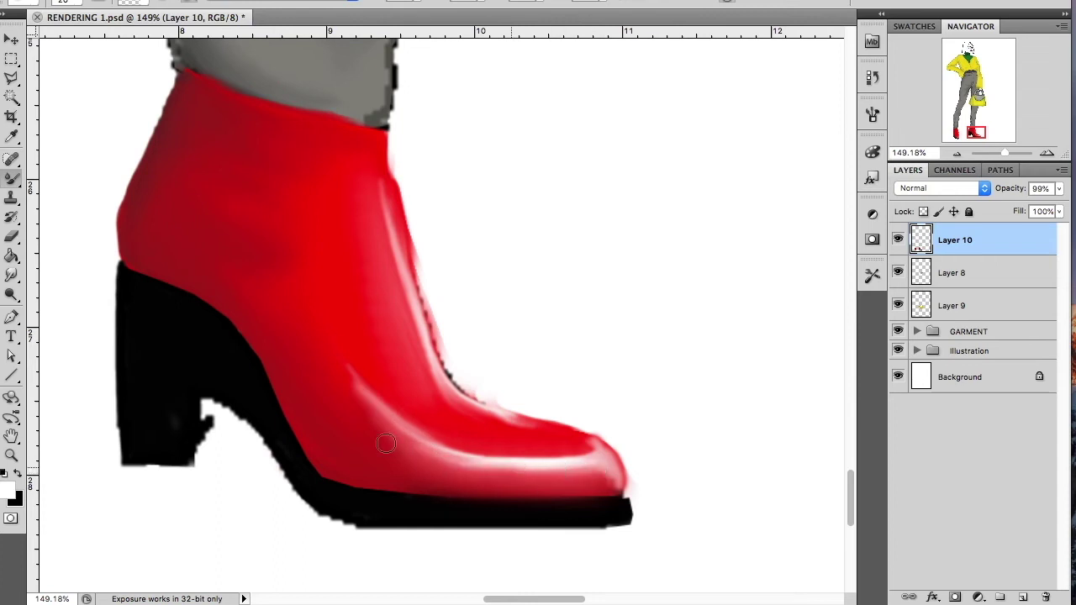
mouse_move(535, 464)
mouse_down()
mouse_move(533, 452)
mouse_move(458, 442)
mouse_up()
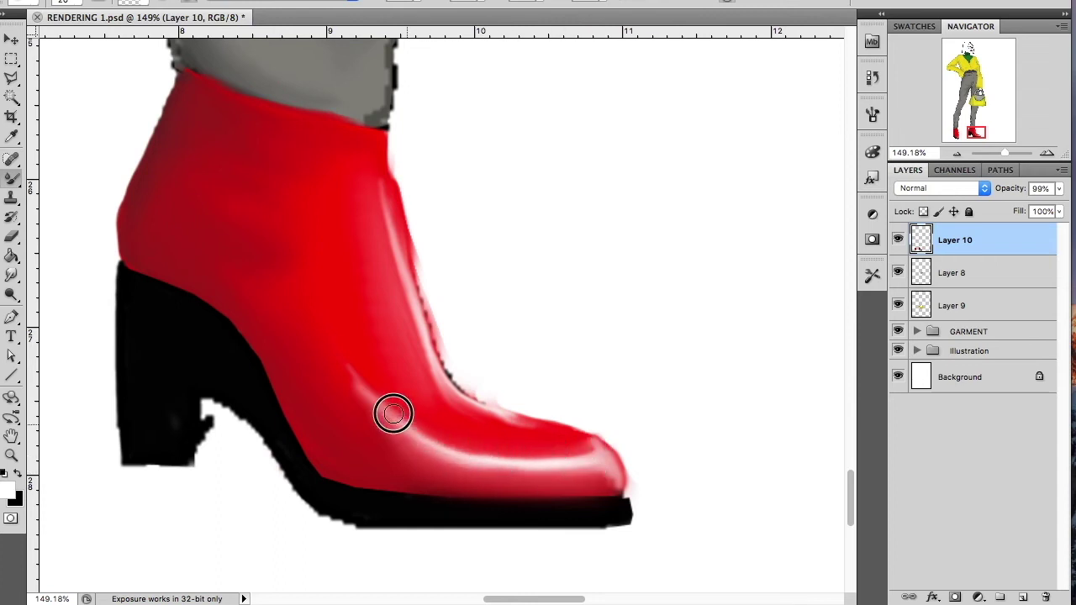
Step: Darken the shaft seam and toe top, soften the seam edge with the Eraser, and zoom out
drag(391, 235, 471, 403)
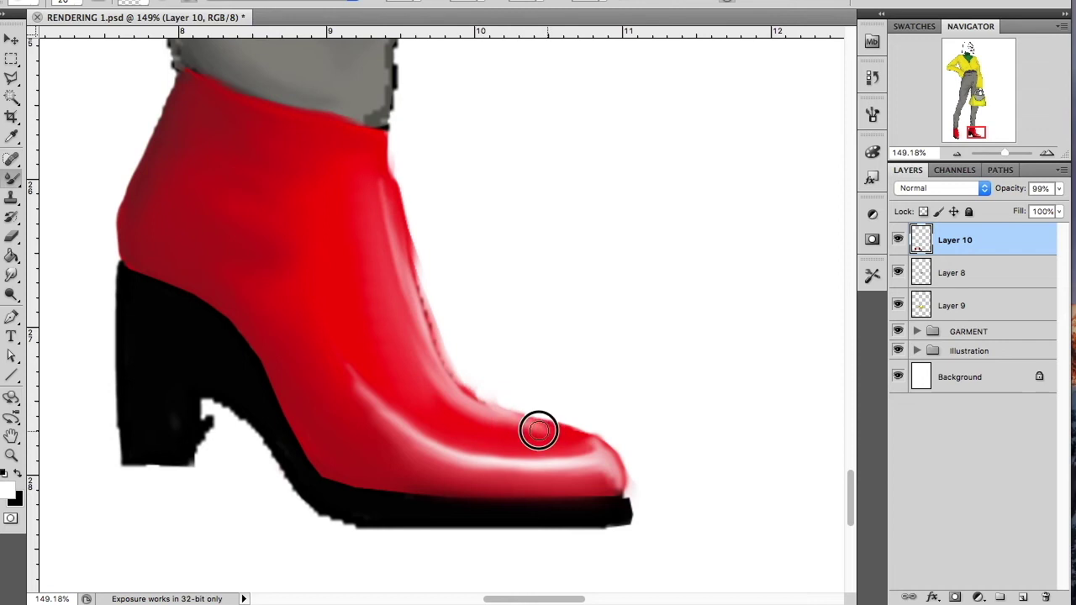
mouse_move(529, 431)
mouse_down()
mouse_move(596, 422)
mouse_move(480, 419)
mouse_up()
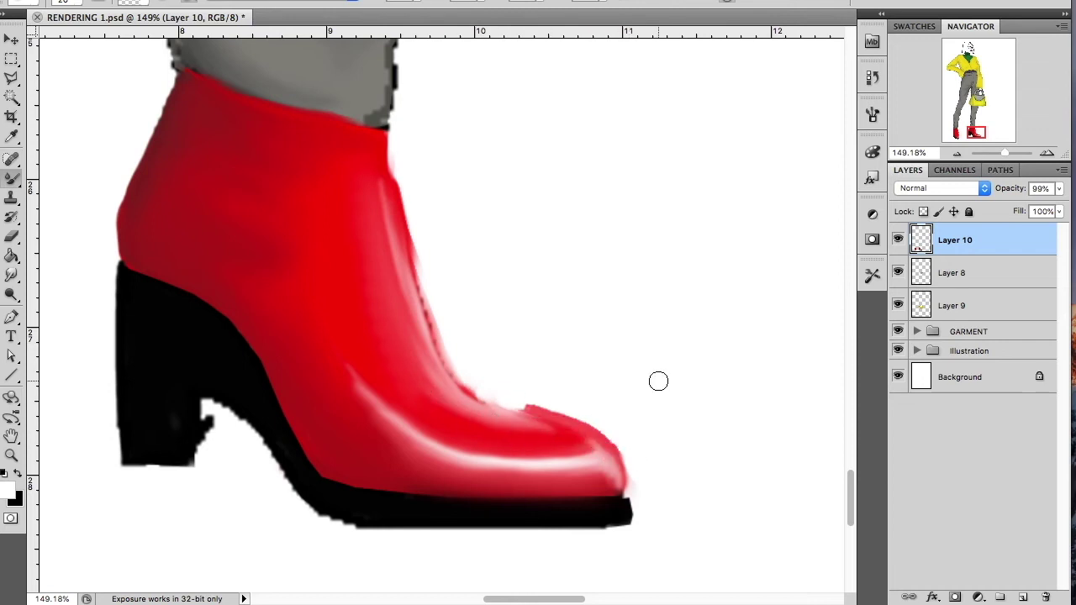
click(12, 237)
mouse_move(412, 175)
mouse_down()
mouse_move(432, 286)
mouse_move(467, 370)
mouse_move(630, 471)
mouse_move(641, 491)
mouse_move(620, 437)
mouse_move(530, 397)
mouse_move(634, 457)
mouse_move(637, 488)
mouse_move(610, 432)
mouse_move(465, 375)
mouse_move(428, 297)
mouse_move(449, 281)
mouse_move(445, 293)
mouse_move(417, 231)
mouse_move(429, 269)
mouse_move(408, 175)
mouse_move(418, 243)
mouse_move(404, 166)
mouse_move(432, 281)
mouse_up()
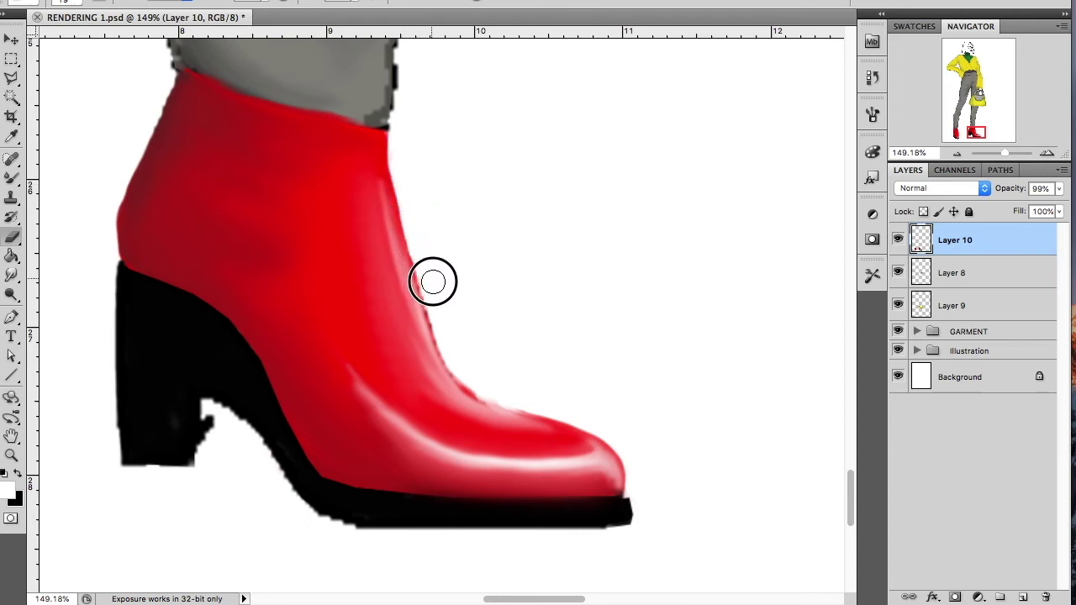
drag(1005, 154, 992, 153)
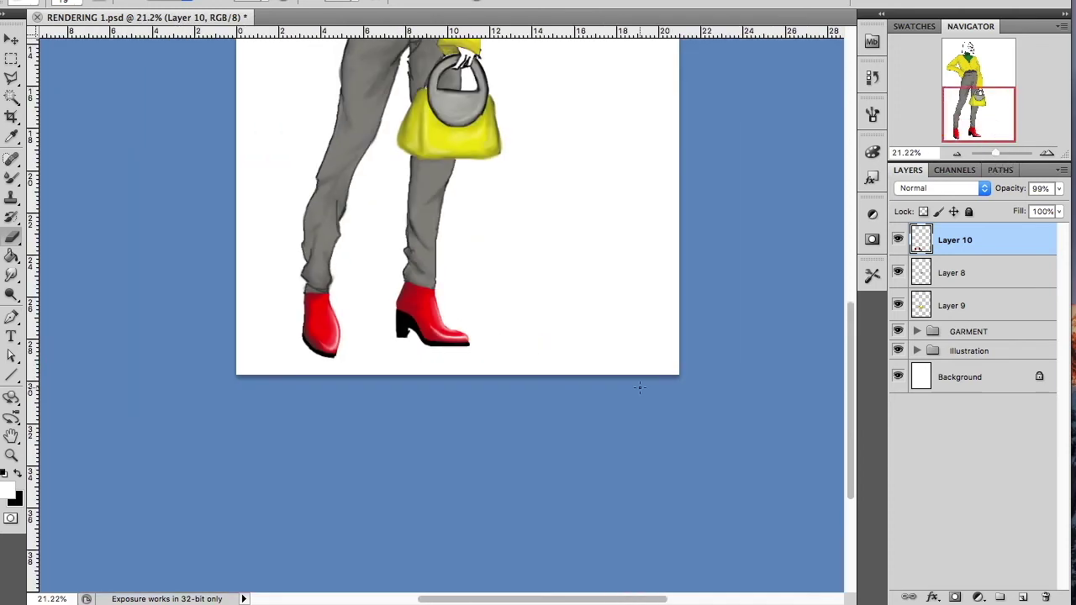
Step: Set a 25 px Mixer Brush, soften the left boot's shading, and scroll up toward the head
scroll(639, 385, up, 2)
scroll(643, 386, up, 3)
scroll(643, 387, up, 3)
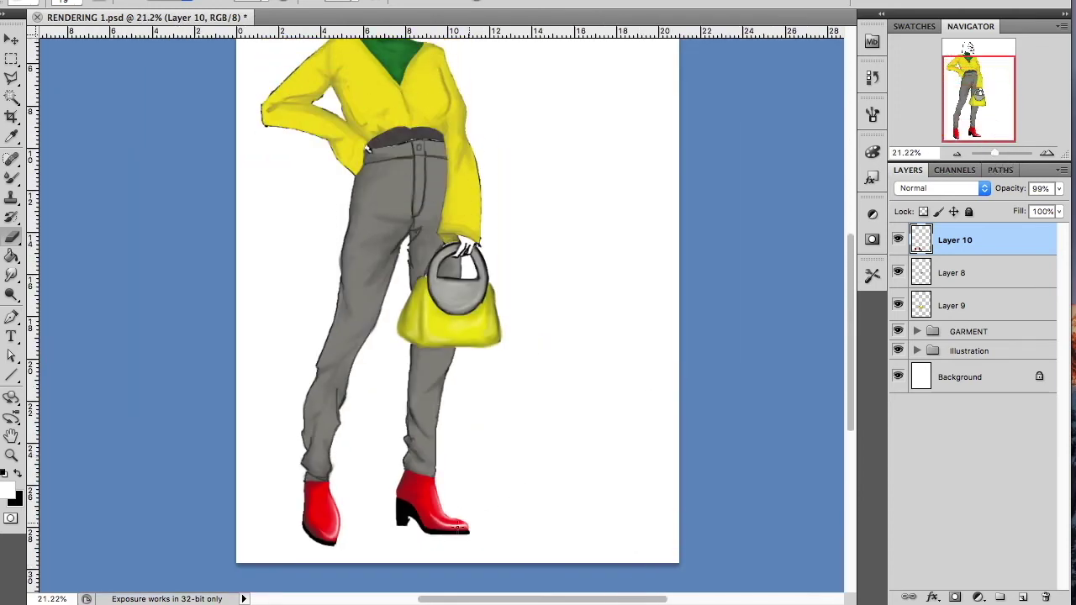
right_click(569, 420)
double_click(696, 408)
text(25)
key(Return)
drag(11, 176, 51, 220)
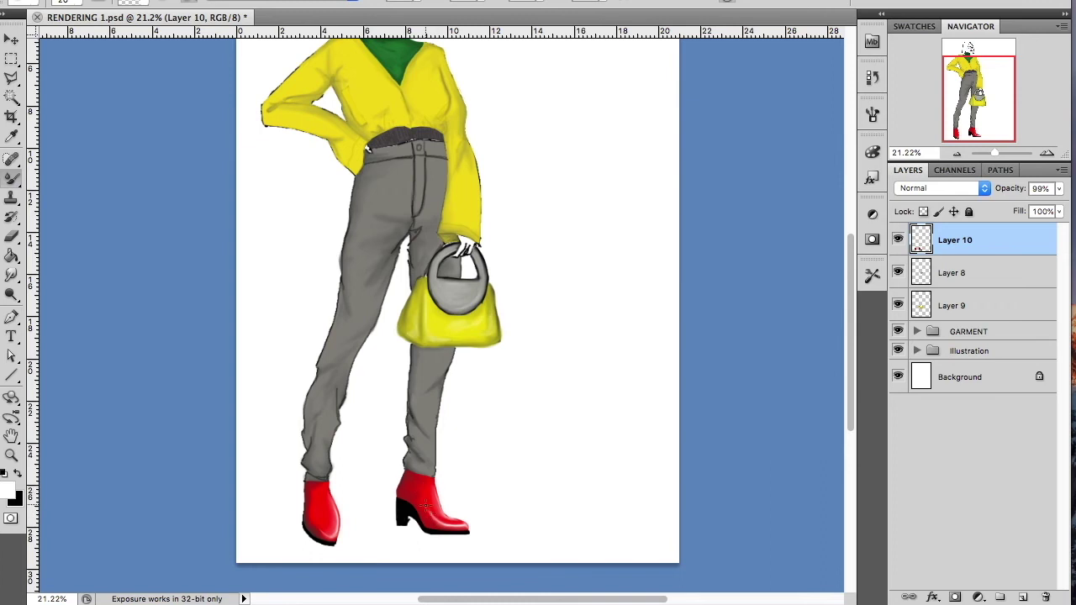
drag(324, 478, 329, 493)
scroll(543, 389, up, 2)
scroll(547, 389, up, 2)
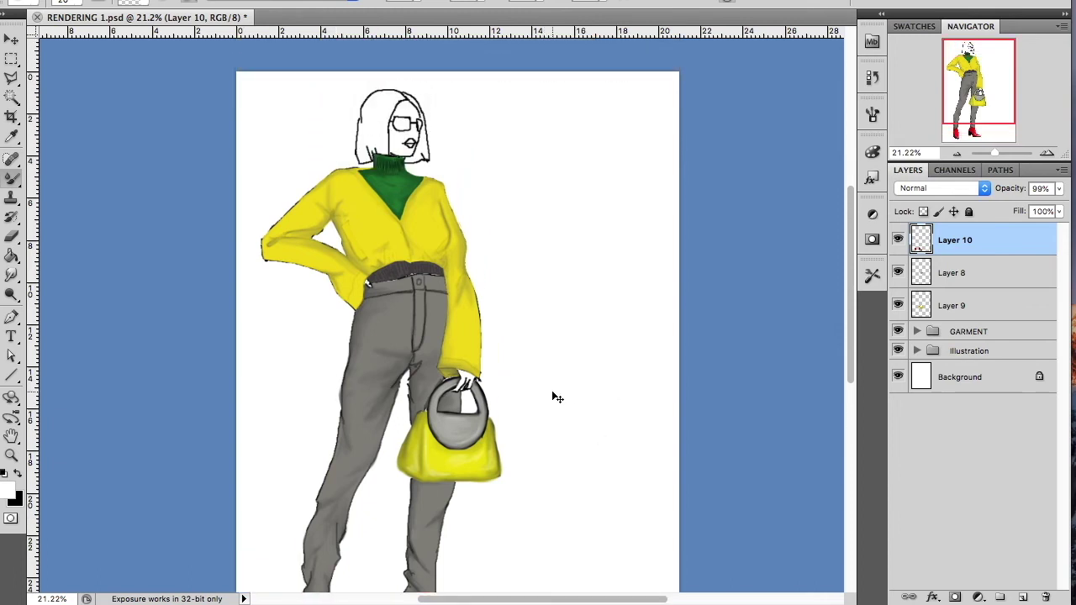
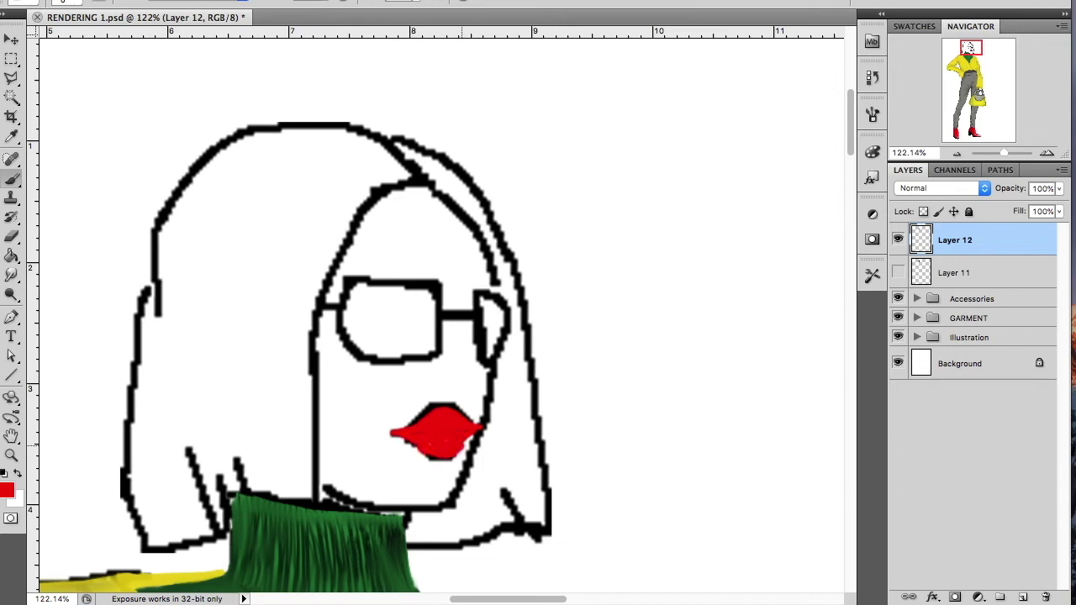
Step: Set the foreground colour to a reddish brown, passing briefly through a darker brown
click(6, 491)
click(704, 250)
click(668, 269)
click(1012, 112)
click(7, 490)
click(729, 232)
click(1011, 113)
Step: Undo the stray dark stroke across the lips and zoom out to the whole figure
click(168, 2)
click(216, 10)
drag(1003, 153, 1000, 153)
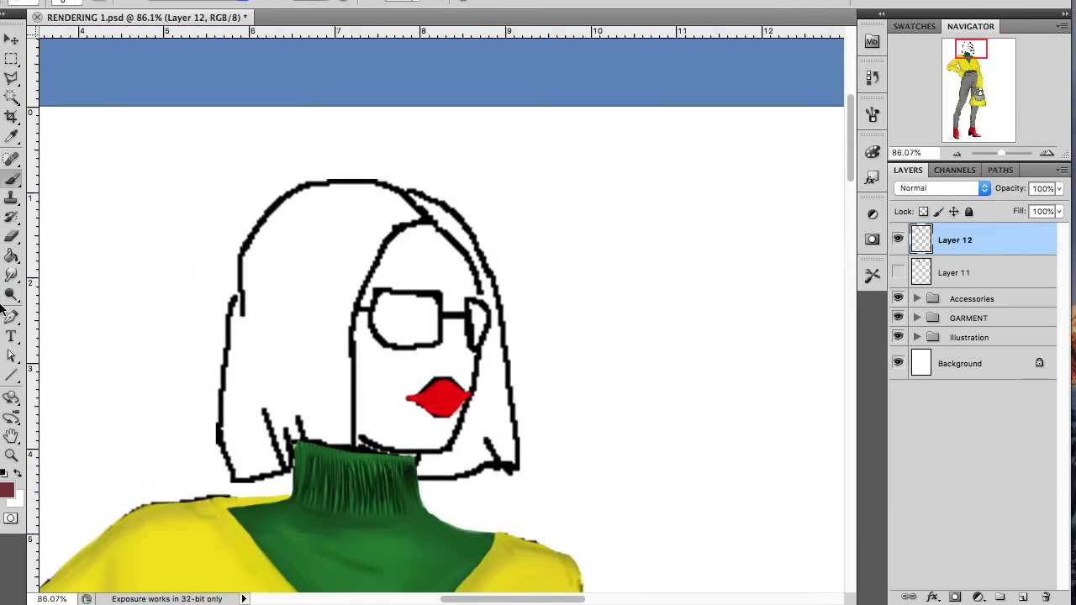
Step: Select the Brush Tool with a bristle tip, trying and undoing one test stroke
drag(17, 182, 84, 178)
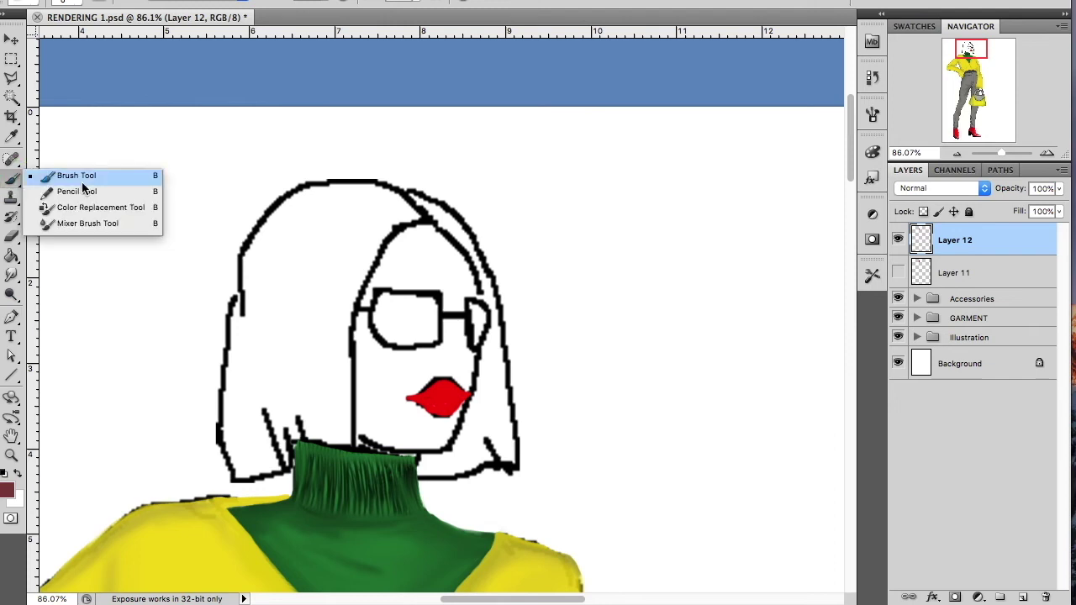
click(80, 5)
scroll(141, 180, down, 1)
scroll(141, 180, down, 2)
scroll(142, 180, down, 2)
scroll(141, 180, down, 1)
click(118, 148)
right_click(294, 277)
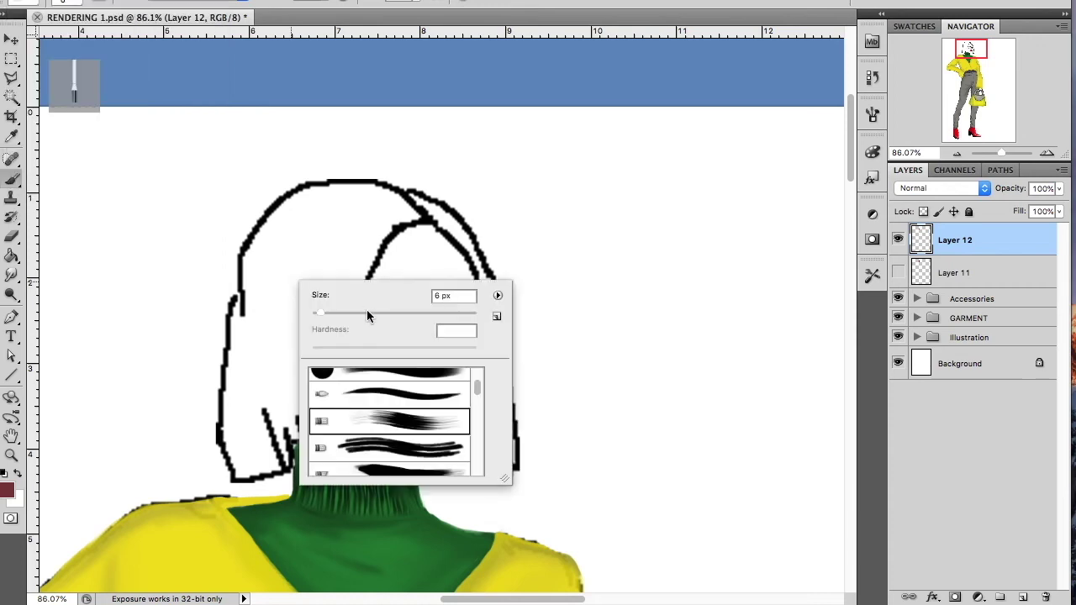
drag(343, 200, 266, 306)
key(ctrl+z)
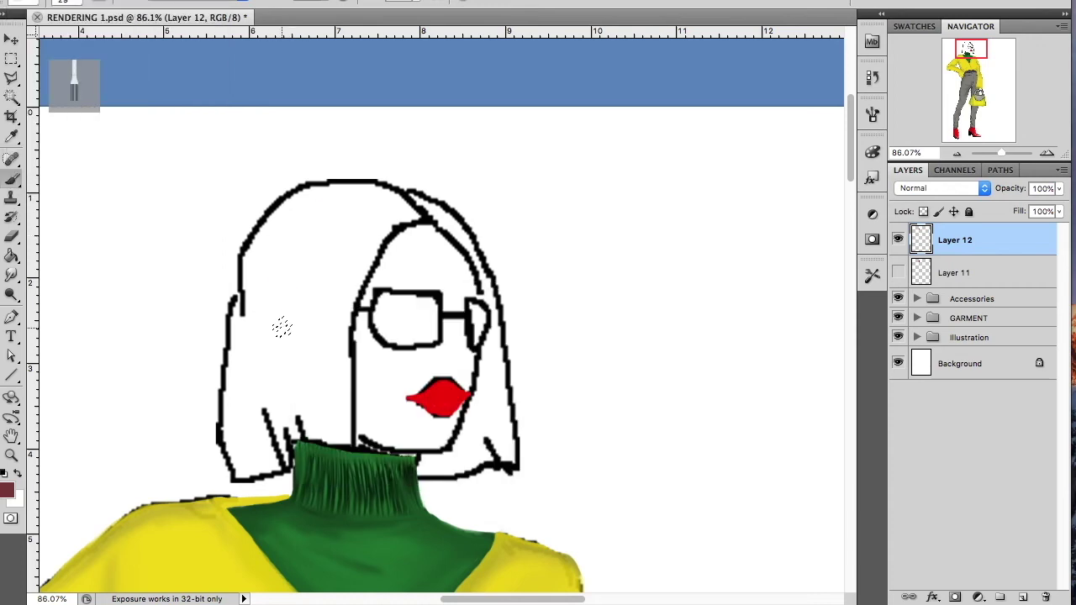
Step: Set the foreground colour to a darker grey-brown
click(7, 495)
mouse_move(628, 248)
mouse_down()
mouse_move(644, 305)
mouse_move(646, 288)
mouse_up()
click(652, 303)
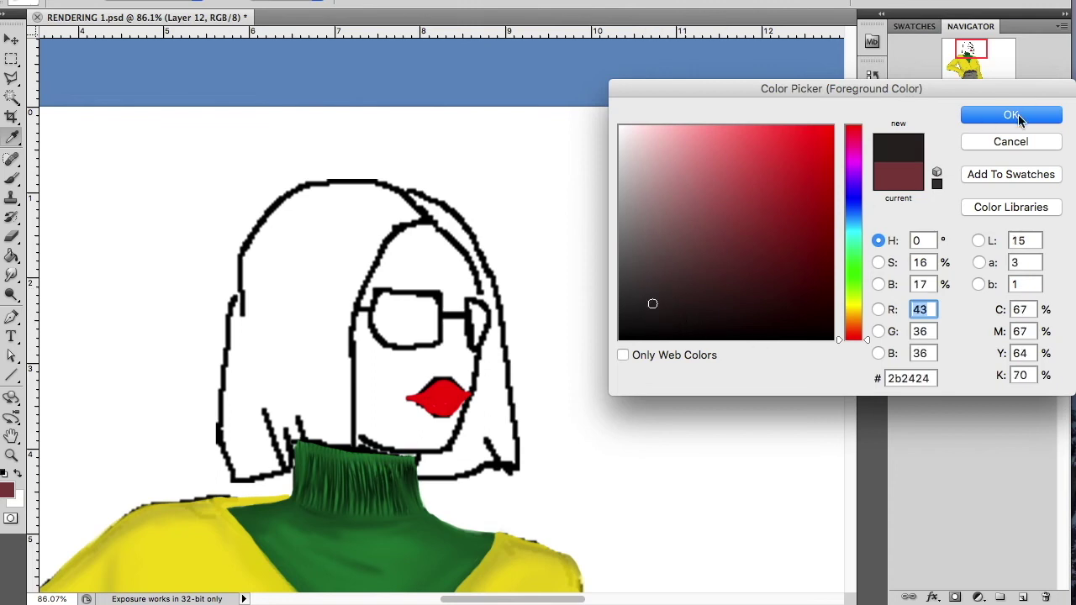
click(1010, 114)
Step: Paint dark strands over the crown, left edge and middle of the hair
mouse_move(423, 211)
mouse_down()
mouse_move(350, 283)
mouse_move(345, 460)
mouse_move(292, 379)
mouse_up()
drag(305, 330, 301, 403)
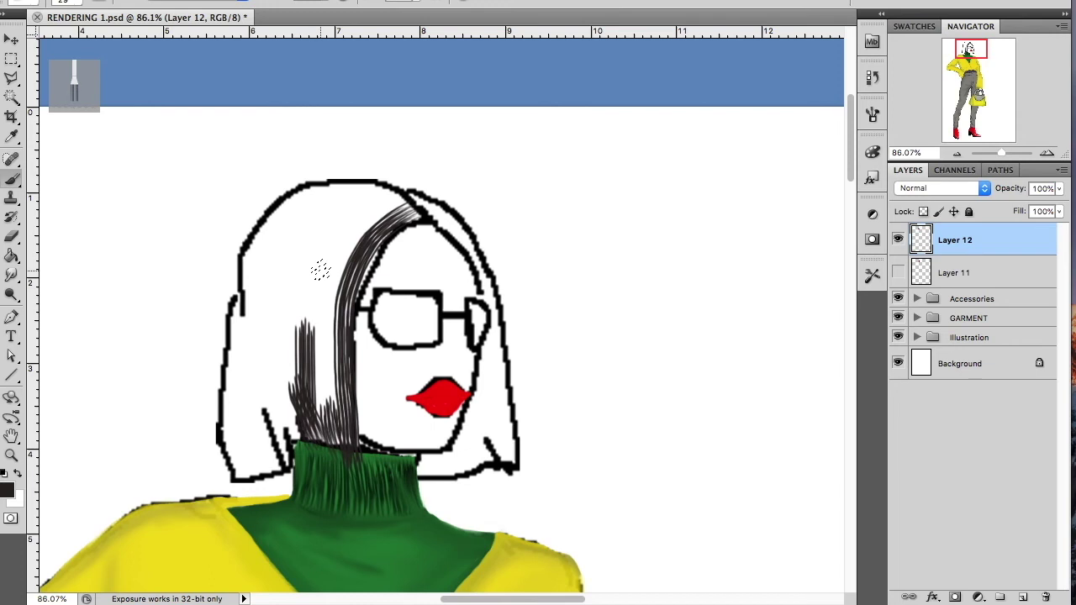
mouse_move(242, 469)
mouse_down()
mouse_move(227, 426)
mouse_move(268, 271)
mouse_up()
mouse_move(410, 201)
mouse_down()
mouse_move(336, 252)
mouse_move(261, 353)
mouse_move(389, 195)
mouse_move(278, 207)
mouse_move(264, 447)
mouse_move(277, 491)
mouse_move(265, 363)
mouse_move(294, 437)
mouse_up()
drag(286, 324, 319, 446)
mouse_move(295, 370)
mouse_down()
mouse_move(307, 446)
mouse_move(334, 424)
mouse_move(362, 244)
mouse_move(327, 336)
mouse_up()
drag(362, 240, 294, 374)
drag(319, 269, 261, 387)
mouse_move(357, 206)
mouse_down()
mouse_move(269, 328)
mouse_move(257, 320)
mouse_up()
mouse_move(319, 206)
mouse_down()
mouse_move(240, 412)
mouse_move(231, 471)
mouse_up()
mouse_move(247, 409)
mouse_down()
mouse_move(249, 475)
mouse_move(269, 361)
mouse_up()
drag(264, 282, 238, 409)
mouse_move(324, 278)
mouse_down()
mouse_move(336, 328)
mouse_move(408, 220)
mouse_move(464, 245)
mouse_up()
Step: With an 18 px brush, paint strands down the hair's right edge to the chin
right_click(418, 205)
text(18)
key(Return)
mouse_move(416, 198)
mouse_down()
mouse_move(478, 265)
mouse_move(495, 347)
mouse_up()
mouse_move(481, 288)
mouse_down()
mouse_move(505, 437)
mouse_move(554, 424)
mouse_up()
right_click(514, 443)
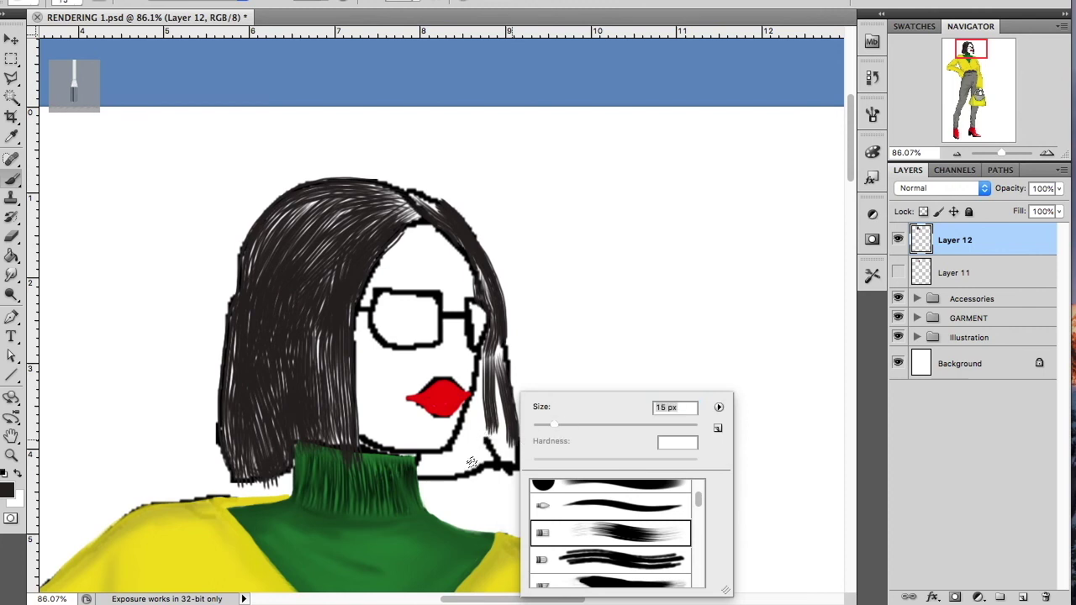
click(472, 412)
drag(476, 392, 479, 425)
mouse_move(487, 360)
mouse_down()
mouse_move(445, 458)
mouse_move(505, 404)
mouse_move(551, 427)
mouse_up()
Step: At 20 px, fill the remaining right and lower hair near the chin
right_click(508, 383)
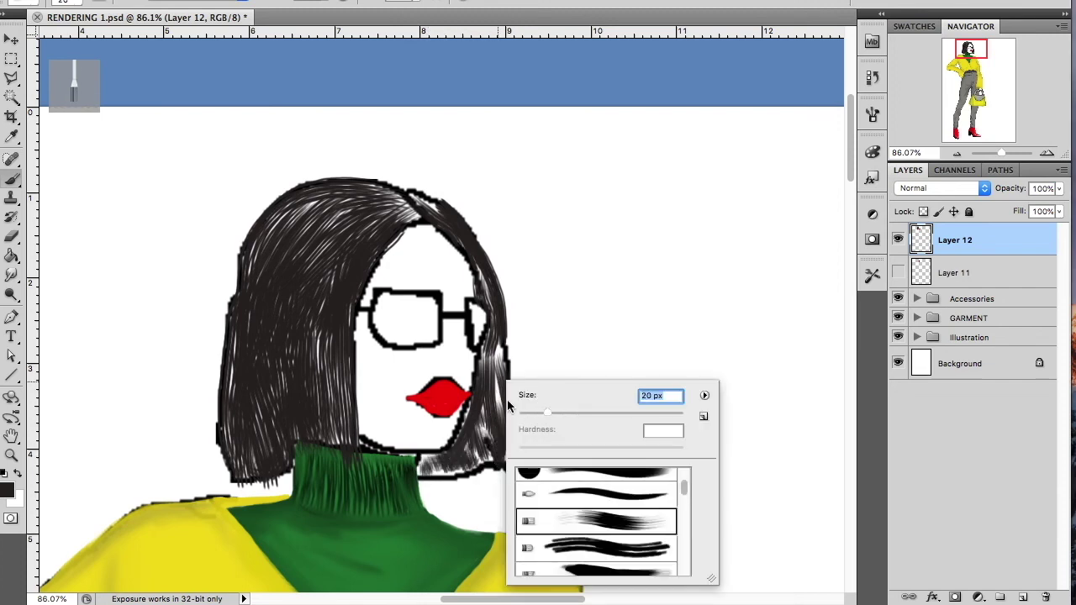
click(498, 393)
drag(505, 336, 514, 475)
mouse_move(508, 408)
mouse_down()
mouse_move(470, 475)
mouse_move(412, 477)
mouse_move(479, 464)
mouse_move(493, 445)
mouse_move(444, 470)
mouse_move(492, 480)
mouse_move(437, 468)
mouse_move(420, 480)
mouse_move(413, 452)
mouse_move(373, 446)
mouse_move(312, 468)
mouse_move(283, 463)
mouse_move(338, 409)
mouse_move(338, 431)
mouse_move(263, 463)
mouse_move(248, 483)
mouse_move(255, 371)
mouse_move(305, 250)
mouse_move(373, 204)
mouse_move(439, 216)
mouse_move(286, 217)
mouse_up()
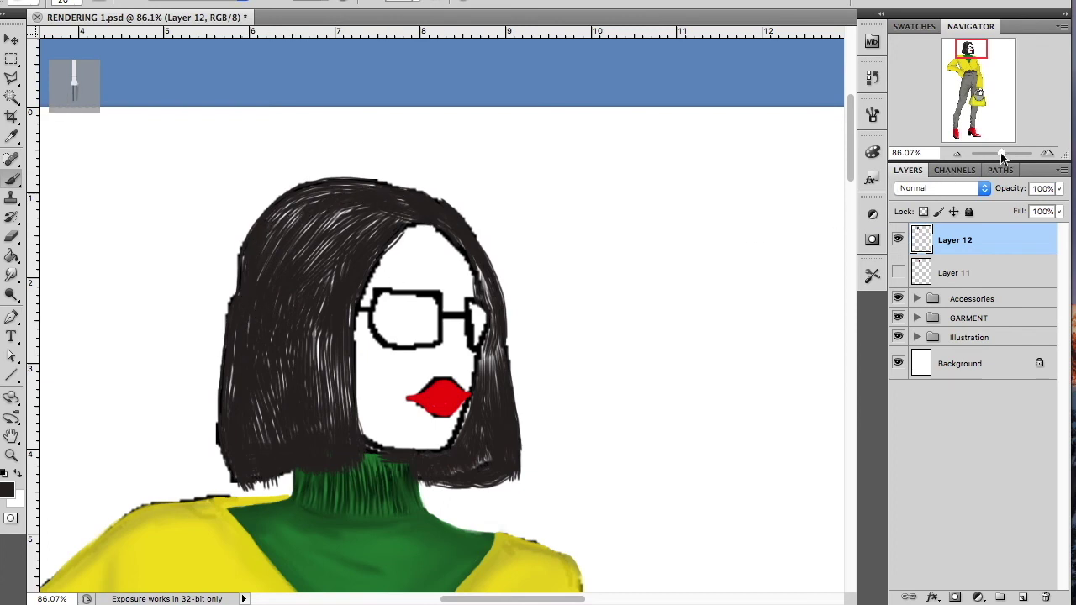
drag(1001, 153, 1003, 153)
Step: Choose a hard round brush tip and fill the left lens black
click(14, 180)
click(67, 176)
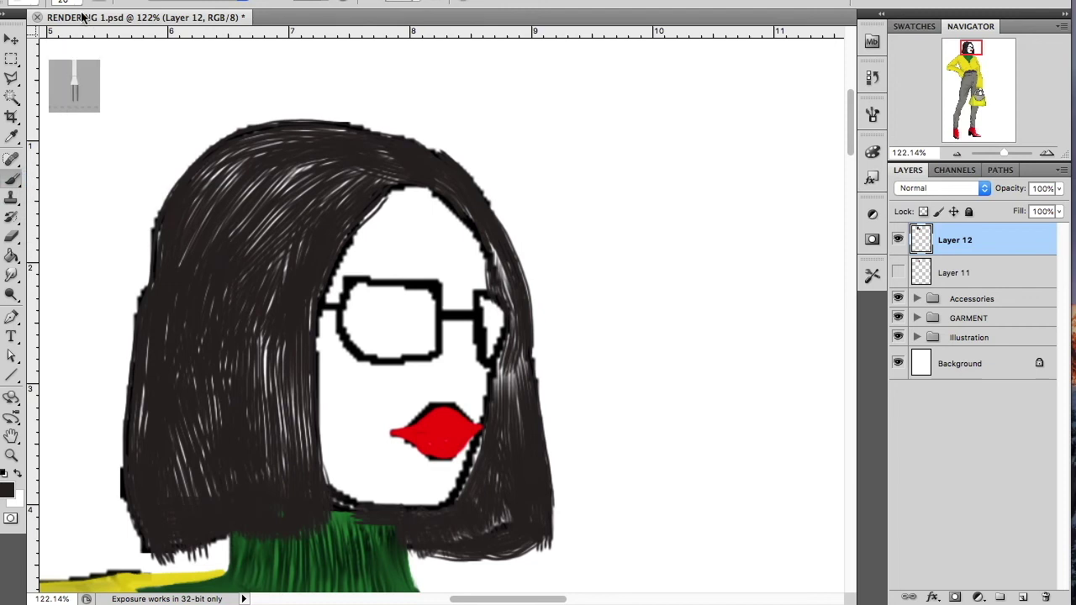
click(83, 4)
click(101, 139)
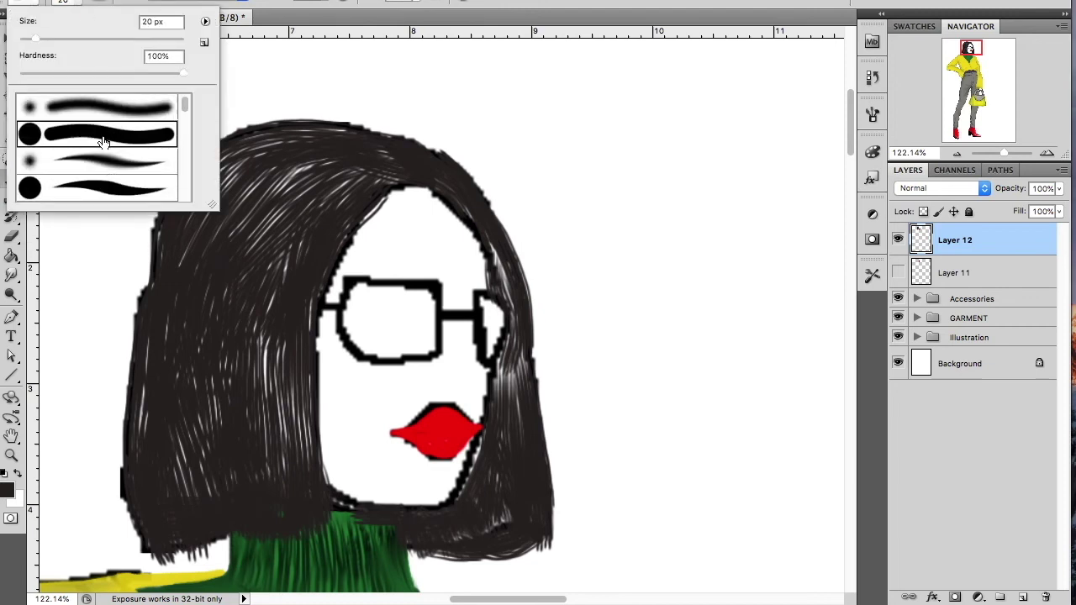
mouse_move(371, 309)
mouse_down()
mouse_move(360, 293)
mouse_move(411, 293)
mouse_move(428, 327)
mouse_move(377, 348)
mouse_move(358, 305)
mouse_move(403, 315)
mouse_move(355, 293)
mouse_up()
Step: Trace the right glasses frame black with a 10 px brush, then select the Illustration group
right_click(360, 309)
click(502, 328)
text(10)
key(Return)
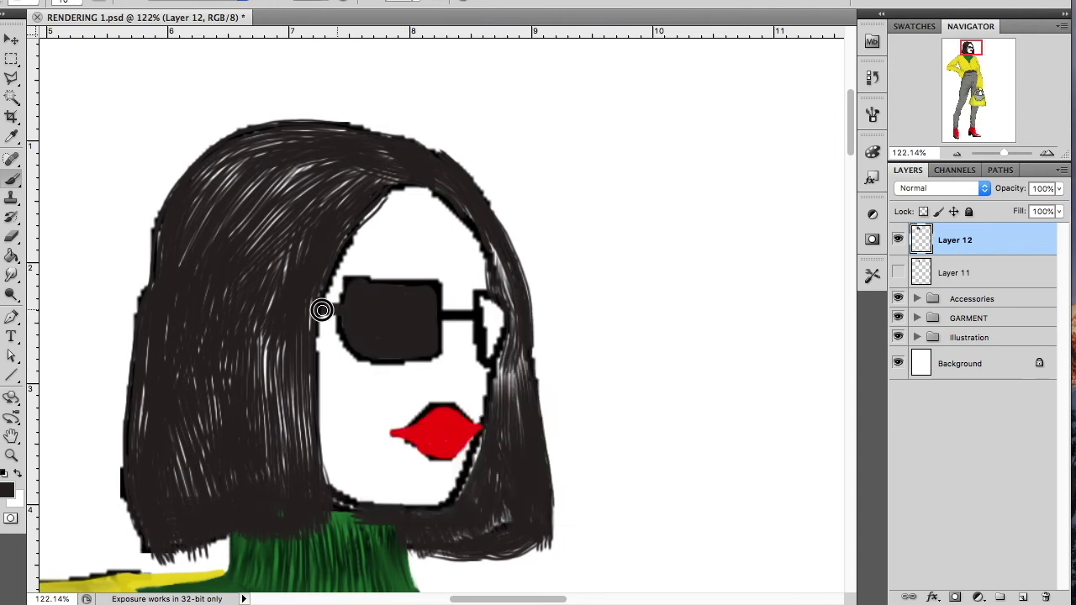
mouse_move(477, 287)
mouse_down()
mouse_move(485, 345)
mouse_move(487, 300)
mouse_move(481, 325)
mouse_up()
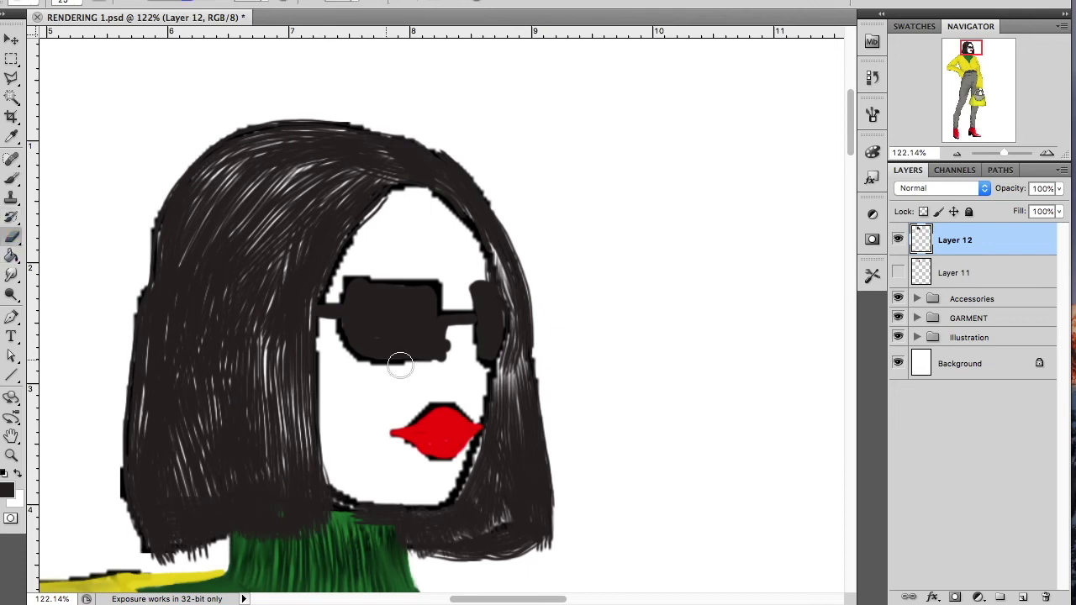
right_click(448, 366)
key(Return)
key(v)
click(647, 286)
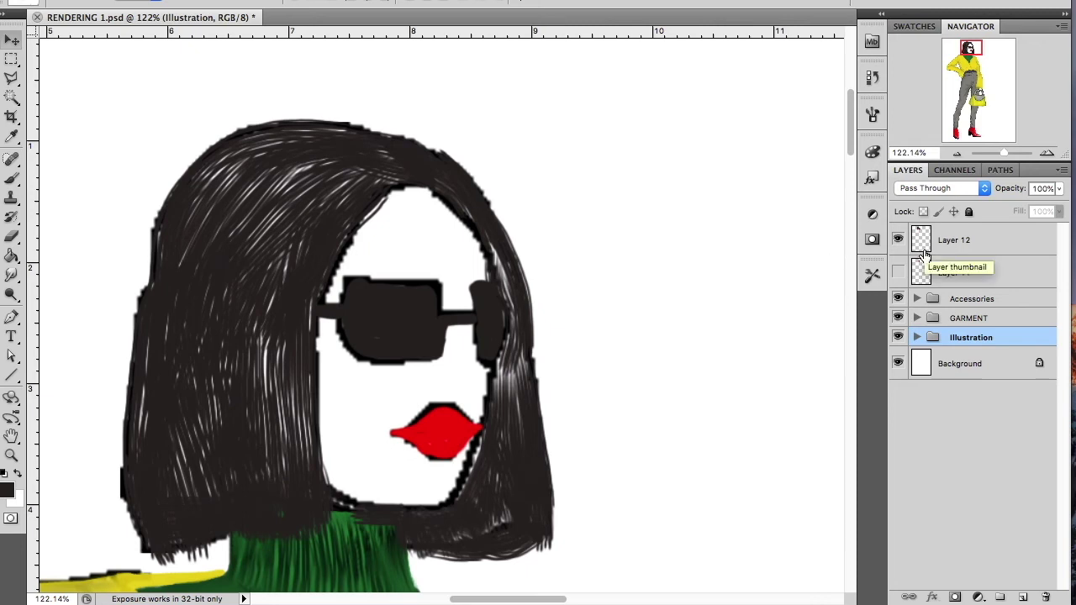
Step: Delete Layer 11 and zoom out to the whole figure
click(996, 243)
right_click(972, 272)
click(844, 290)
click(675, 191)
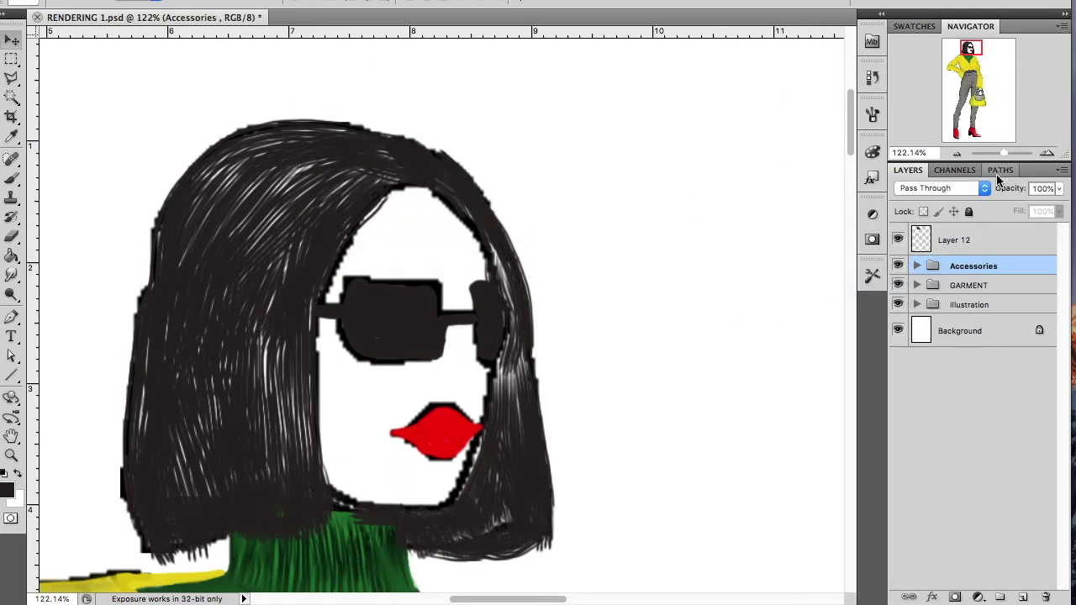
drag(1003, 153, 995, 156)
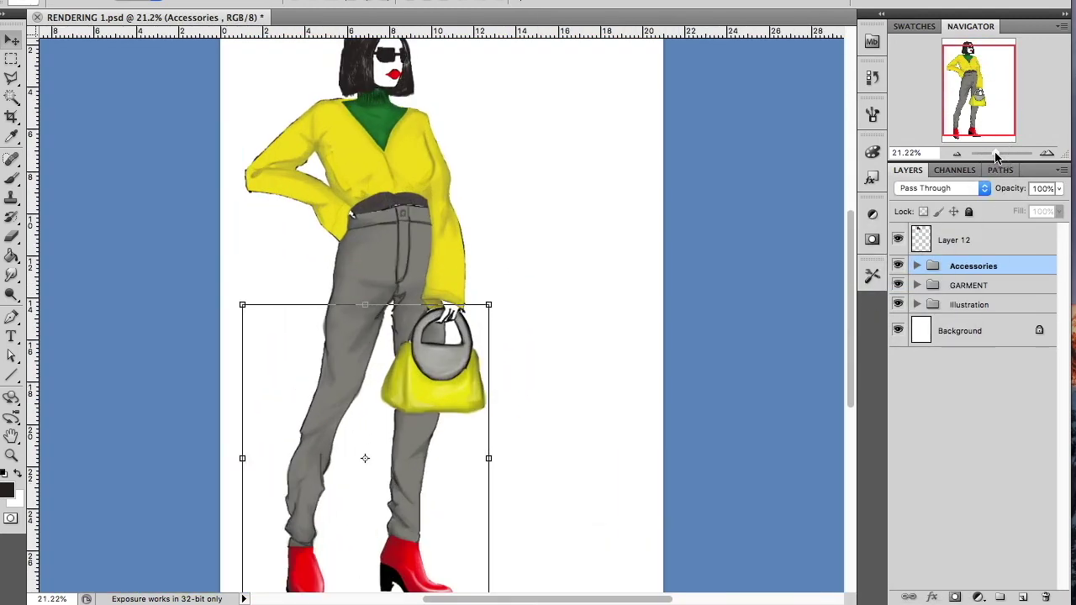
Step: Add a new Layer 13 below Layer 12 and zoom in on the head
click(991, 239)
ctrl+click(1023, 596)
click(998, 152)
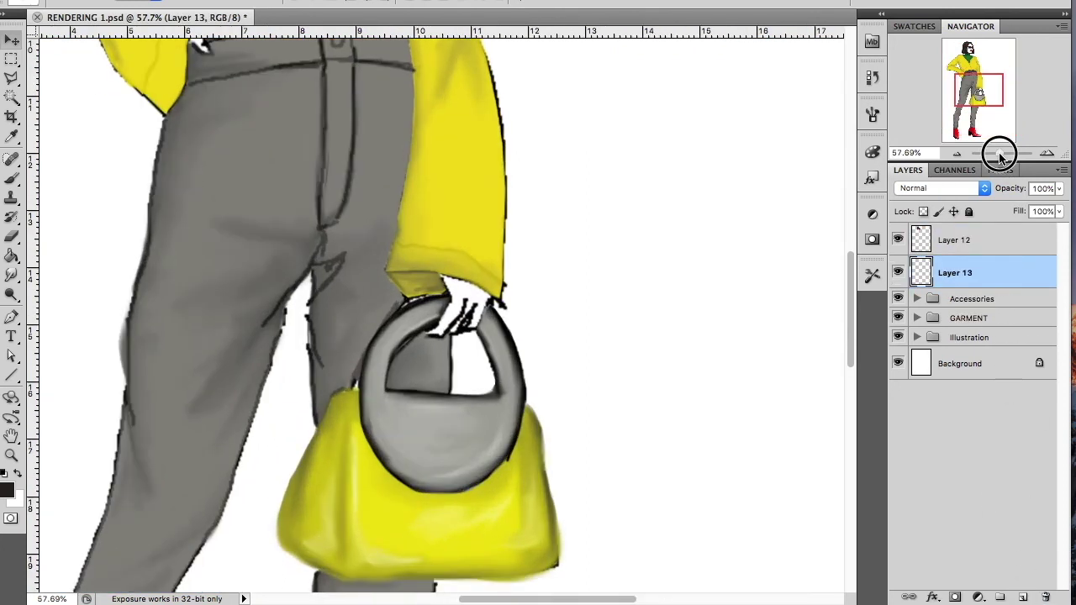
drag(975, 84, 973, 47)
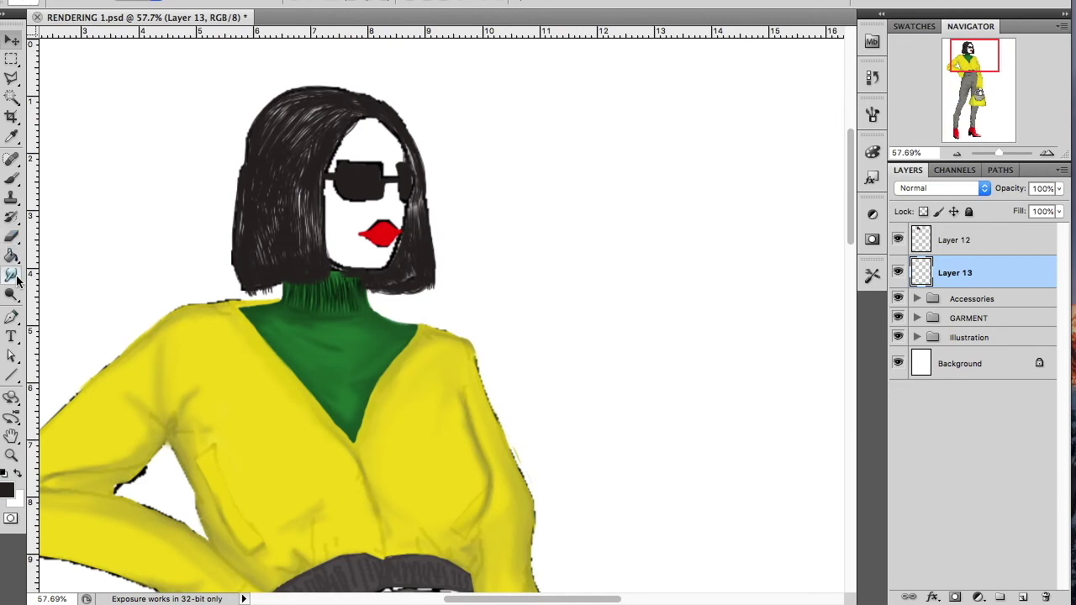
Step: Set the foreground colour to a pale yellow skin tone
click(7, 489)
drag(853, 304, 854, 310)
drag(719, 126, 677, 132)
click(989, 116)
Step: Brush pale yellow skin over the face, adding a stroke along the chin
click(12, 178)
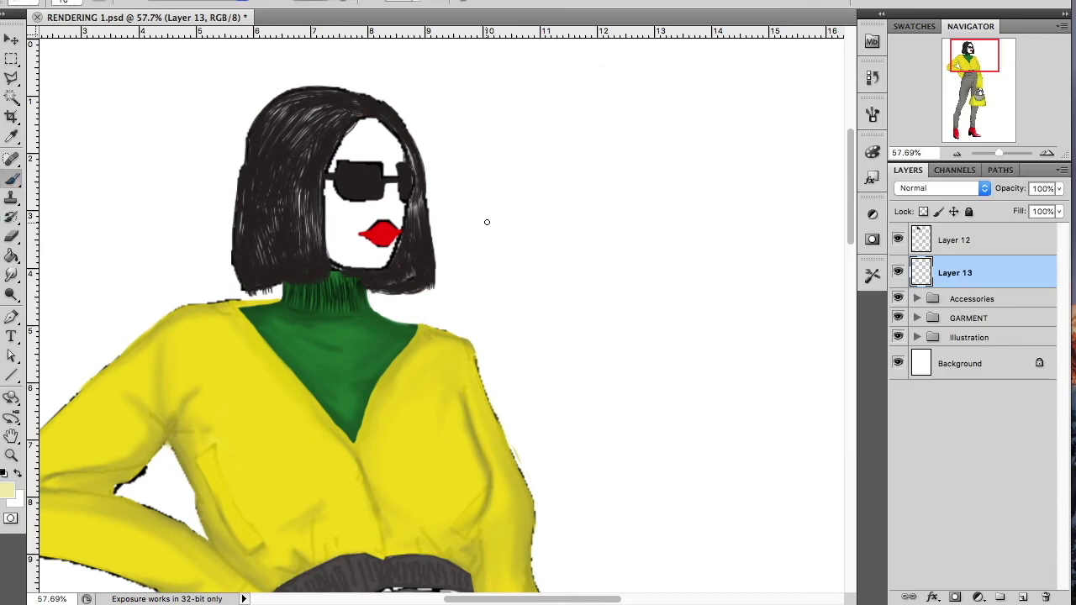
right_click(348, 225)
drag(370, 259, 390, 259)
key(Return)
mouse_move(346, 204)
mouse_down()
mouse_move(341, 248)
mouse_move(360, 180)
mouse_move(356, 120)
mouse_move(372, 120)
mouse_move(392, 250)
mouse_move(327, 211)
mouse_move(384, 185)
mouse_move(367, 239)
mouse_move(336, 252)
mouse_up()
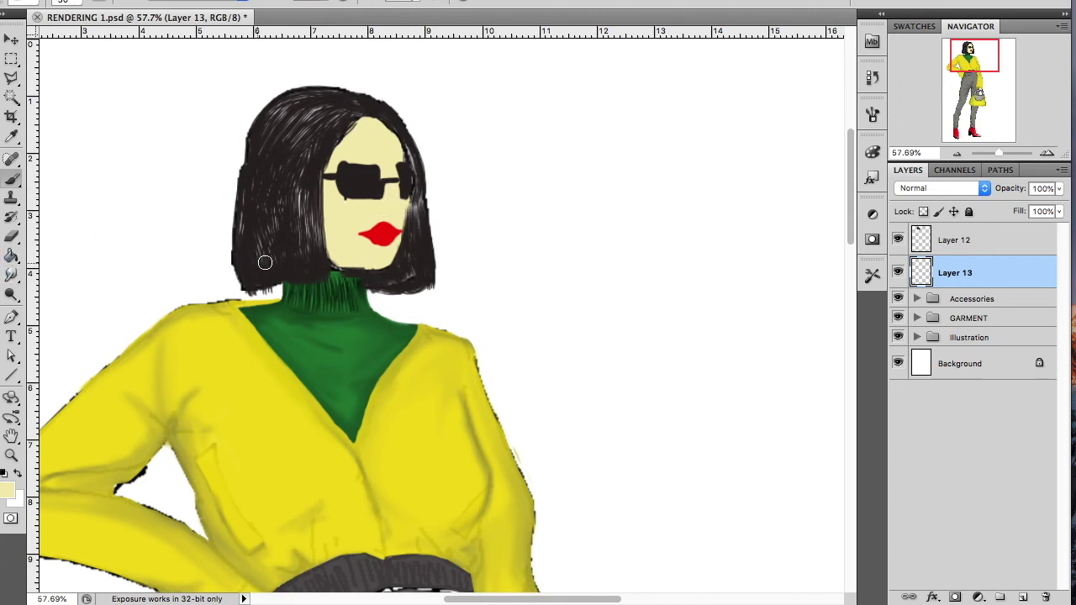
drag(345, 274, 375, 270)
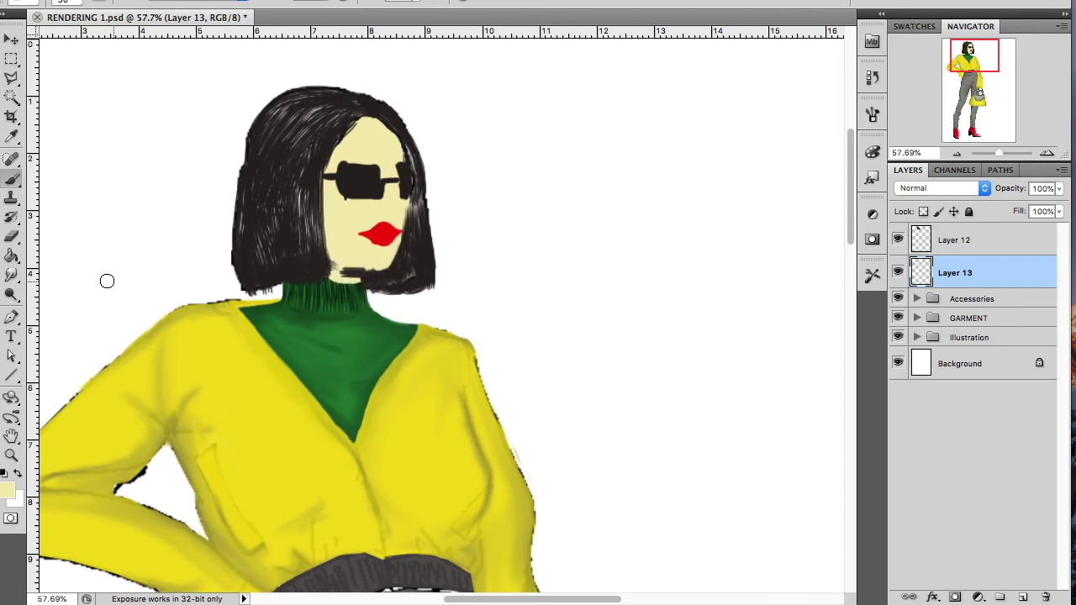
click(12, 236)
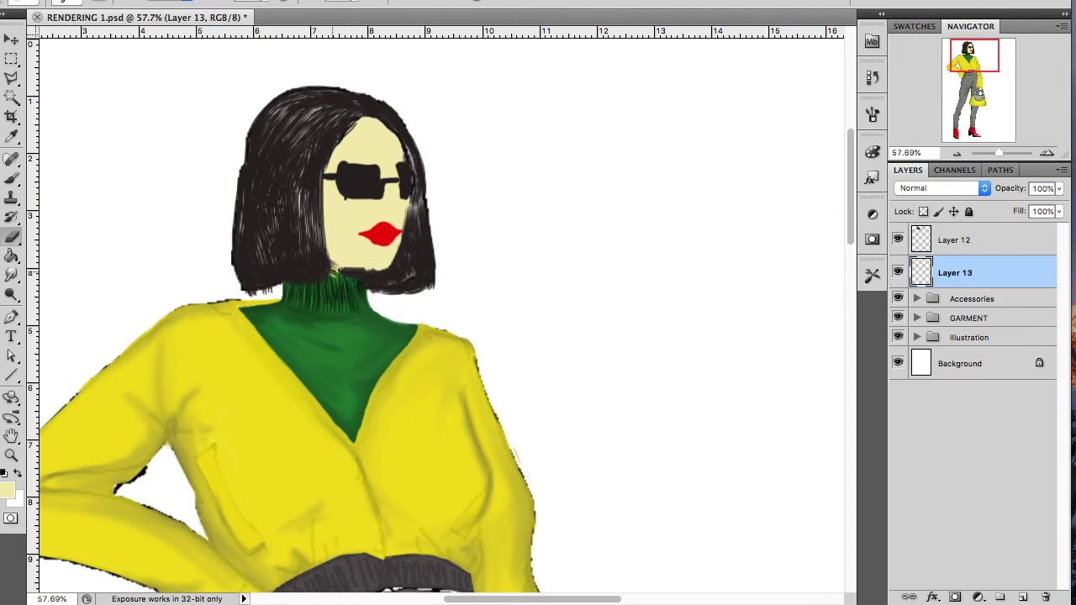
Step: Paint skin colour into the gap at the waist and shrink the brush
scroll(269, 344, down, 5)
scroll(269, 345, down, 5)
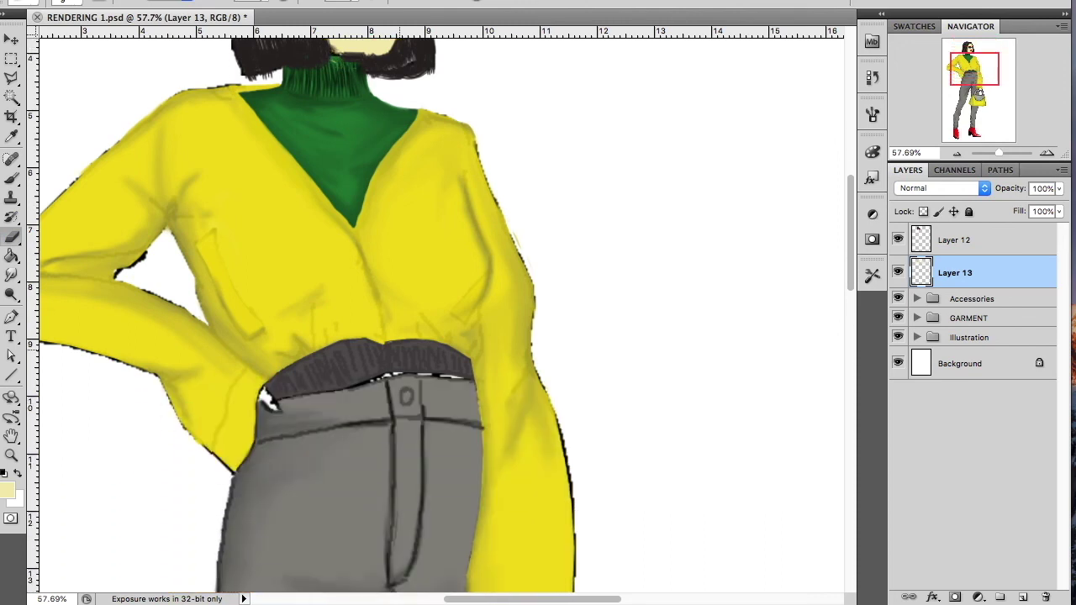
key(b)
mouse_move(270, 344)
mouse_down()
mouse_move(271, 365)
mouse_move(268, 356)
mouse_up()
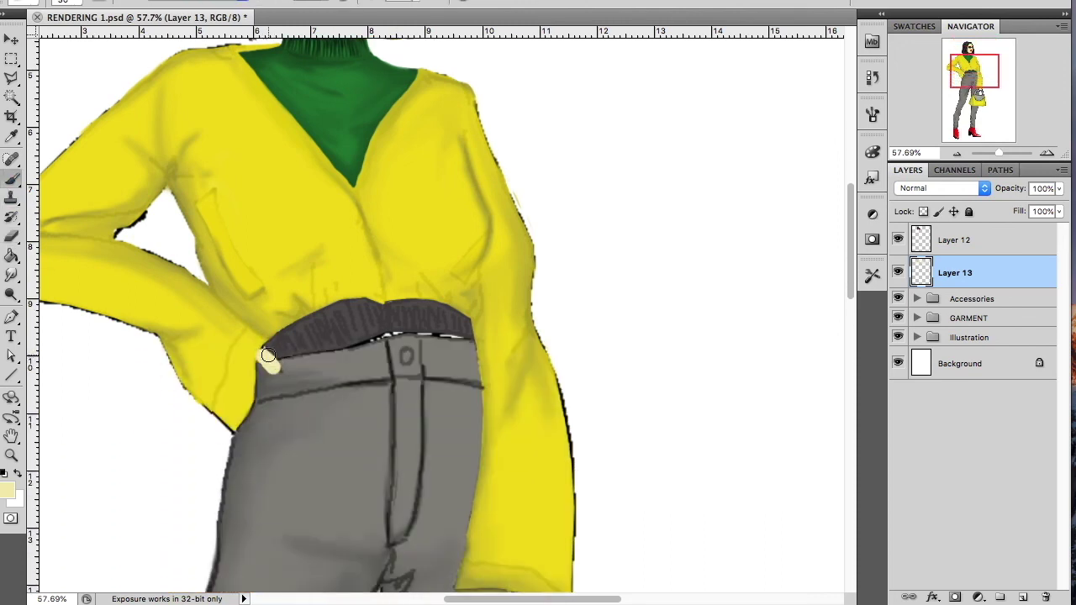
scroll(698, 379, down, 2)
right_click(297, 306)
drag(341, 337, 324, 337)
click(263, 290)
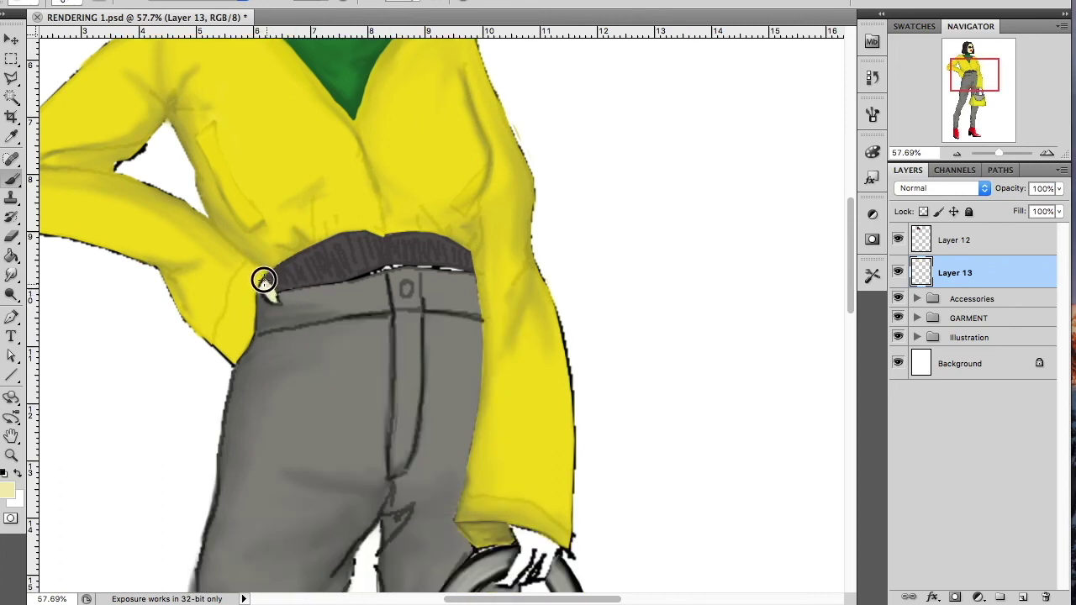
Step: Change the foreground colour to a warmer beige skin tone
click(6, 492)
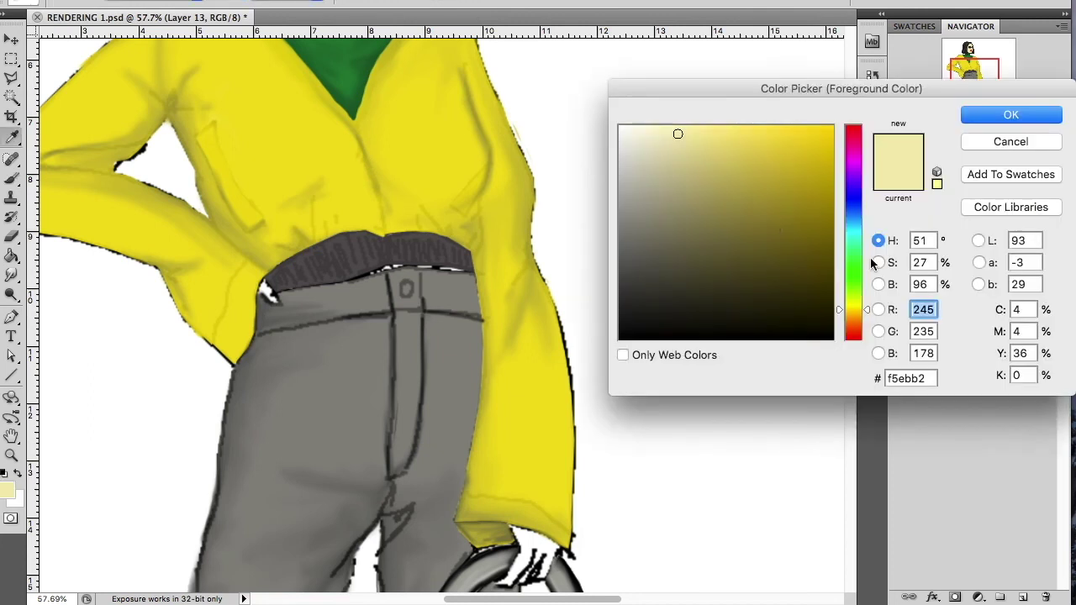
drag(856, 302, 854, 313)
click(702, 132)
click(1010, 115)
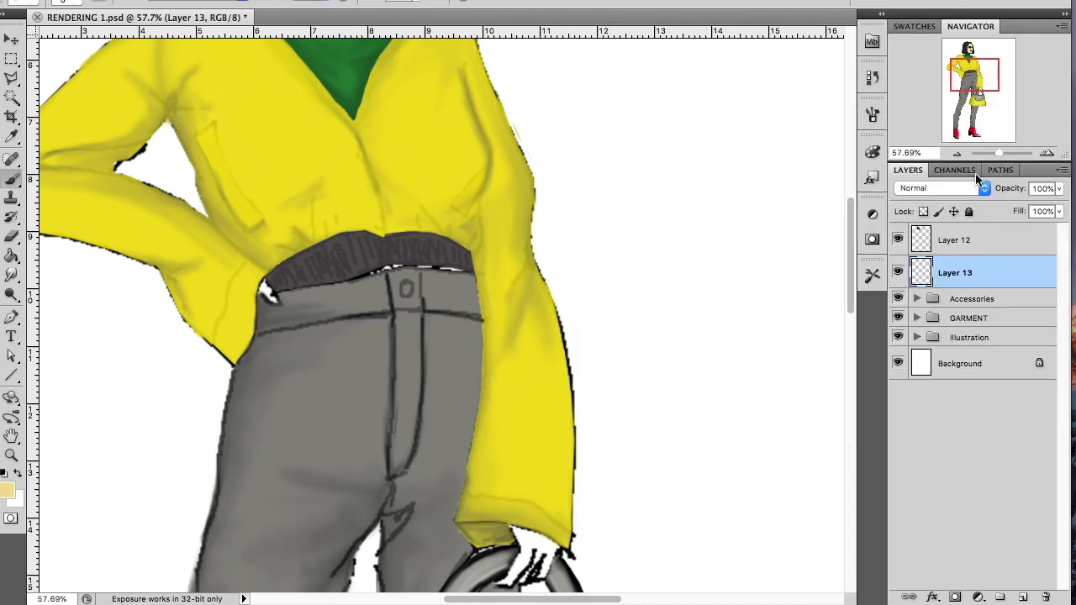
Step: At 122% zoom, paint the hand beige and set Layer 13 opacity to 87%
drag(990, 153, 1002, 153)
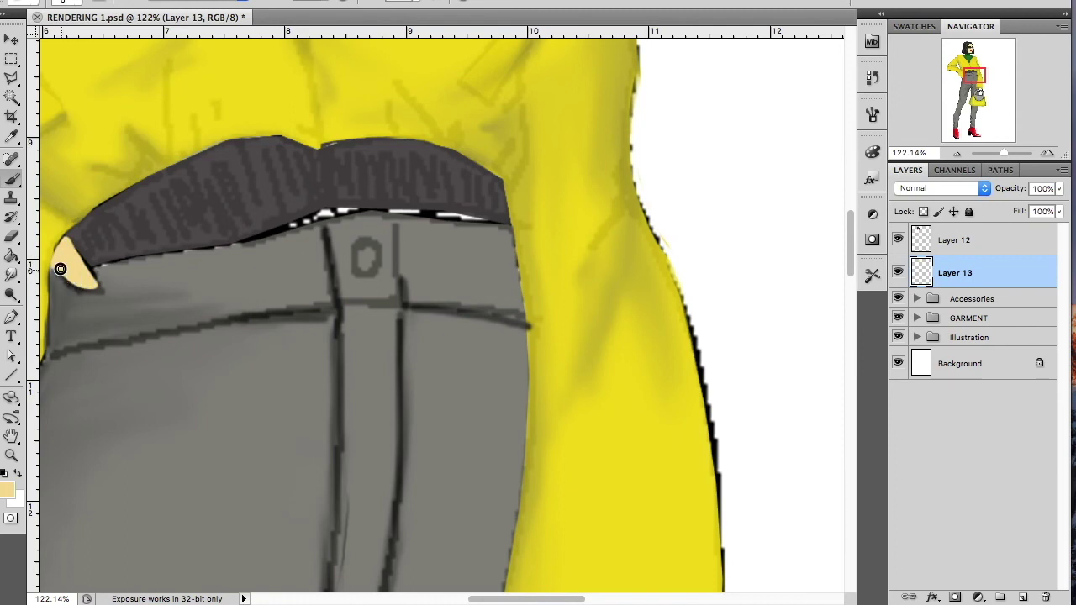
scroll(363, 376, down, 6)
scroll(377, 371, down, 3)
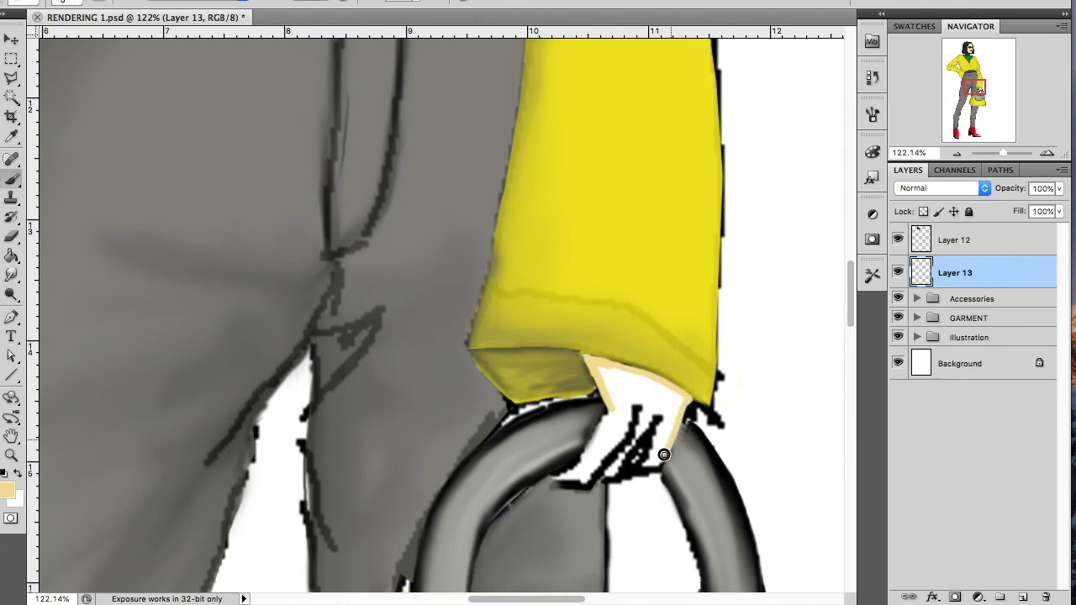
drag(645, 453, 641, 457)
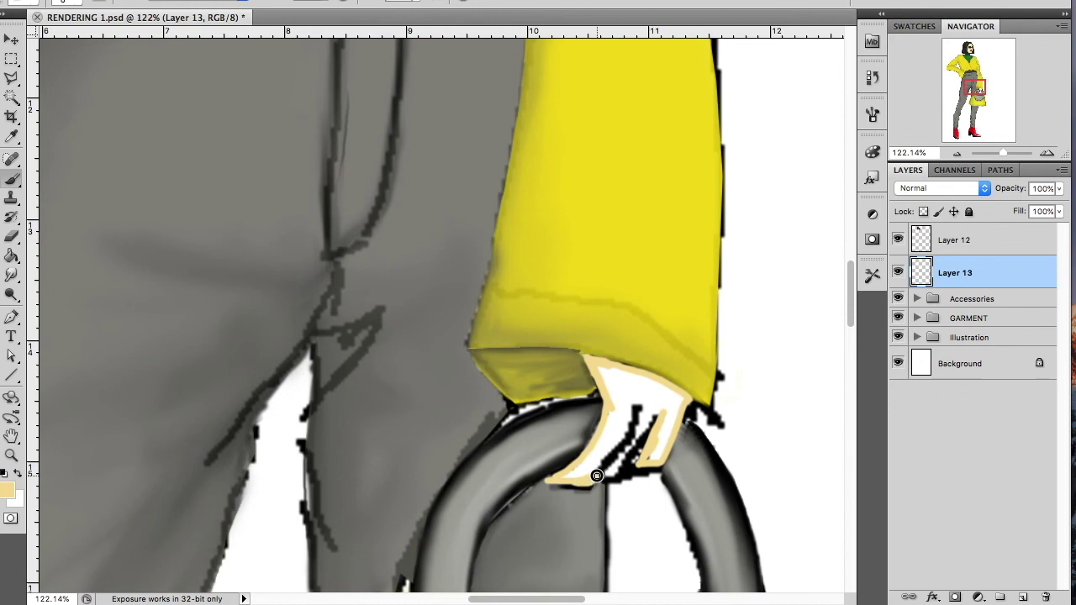
right_click(662, 459)
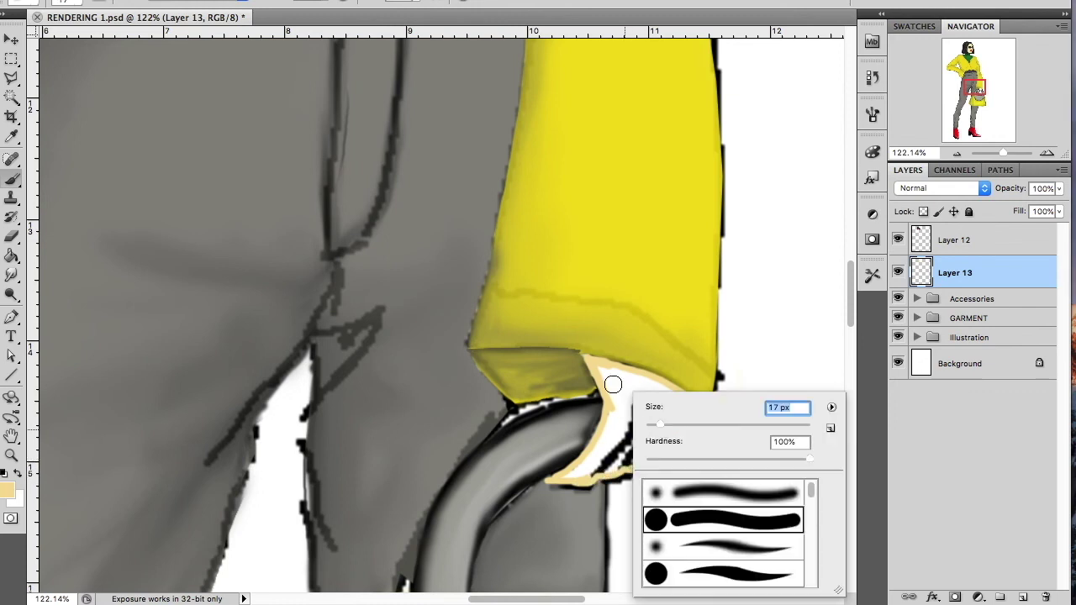
key(Return)
mouse_move(605, 372)
mouse_down()
mouse_move(673, 403)
mouse_move(629, 407)
mouse_move(661, 389)
mouse_move(569, 473)
mouse_move(622, 382)
mouse_up()
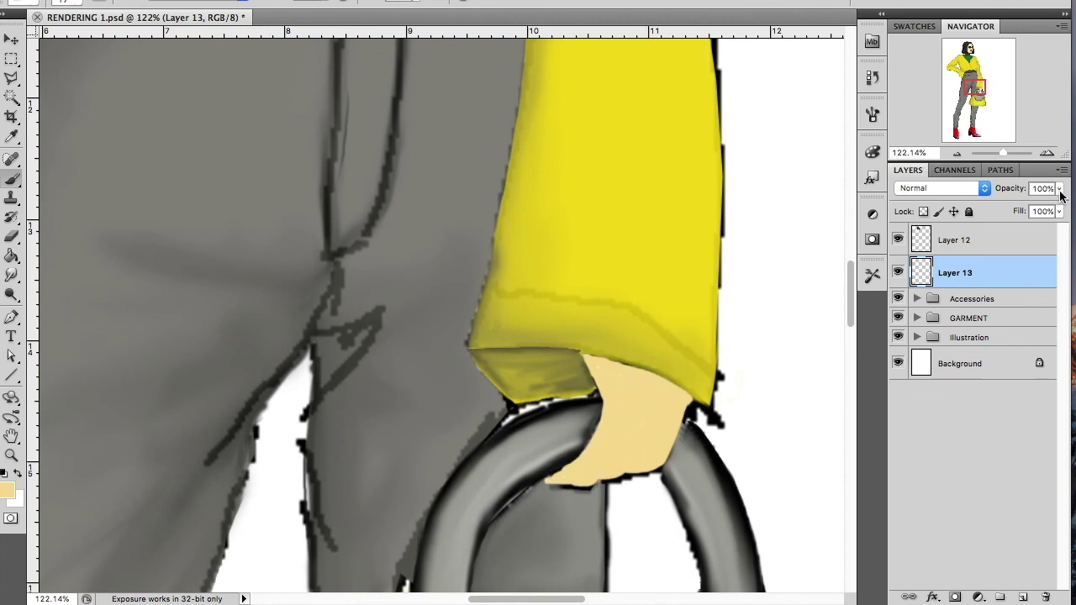
drag(1060, 190, 1051, 207)
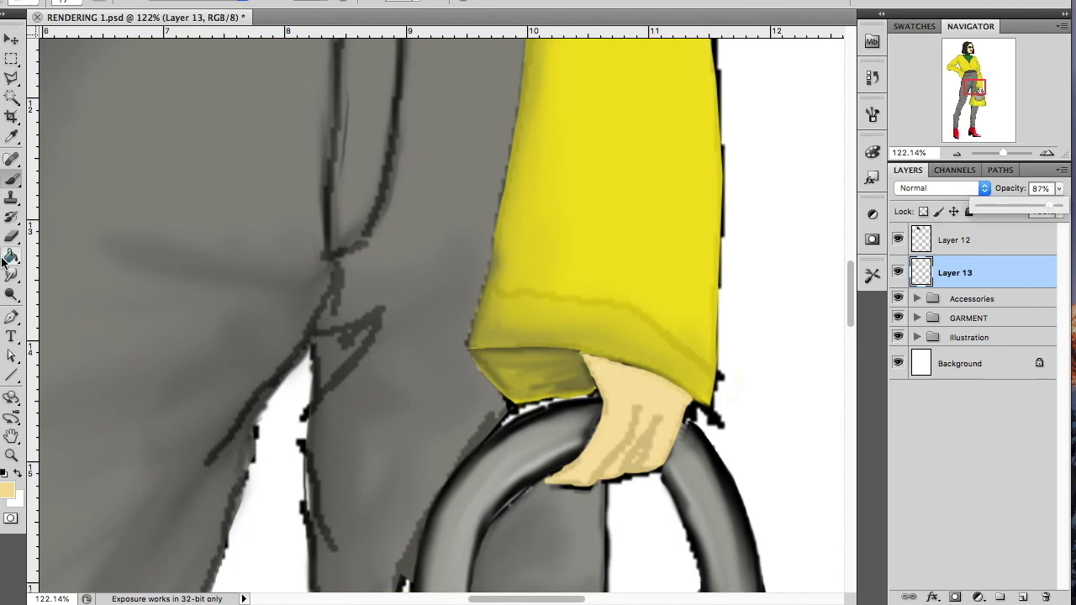
Step: Outline the fingers in dark brown with a 2 px Pencil
click(8, 493)
click(672, 275)
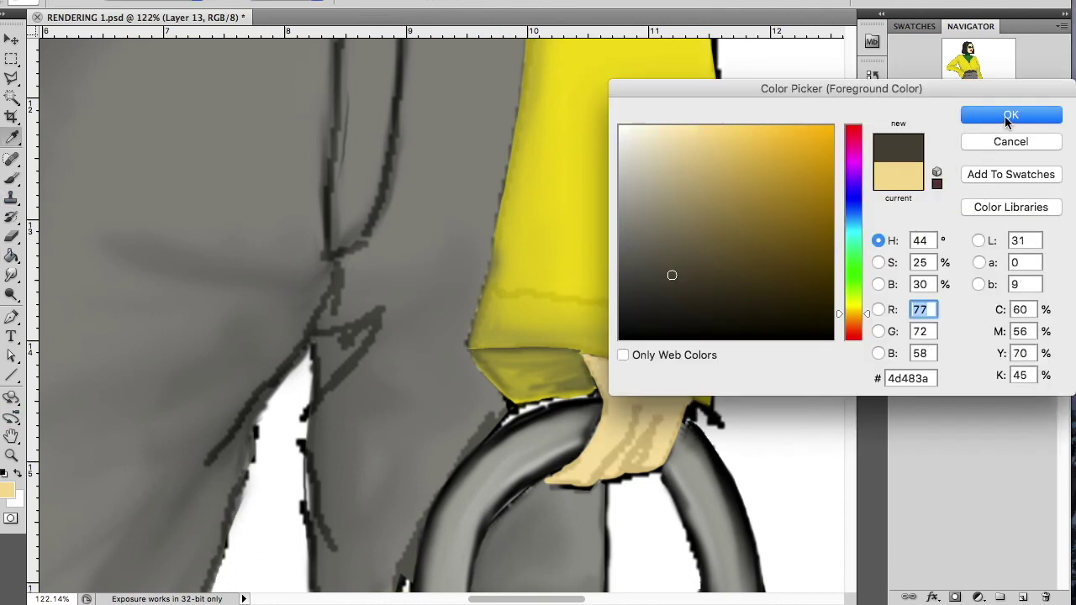
click(1008, 116)
right_click(12, 181)
click(84, 187)
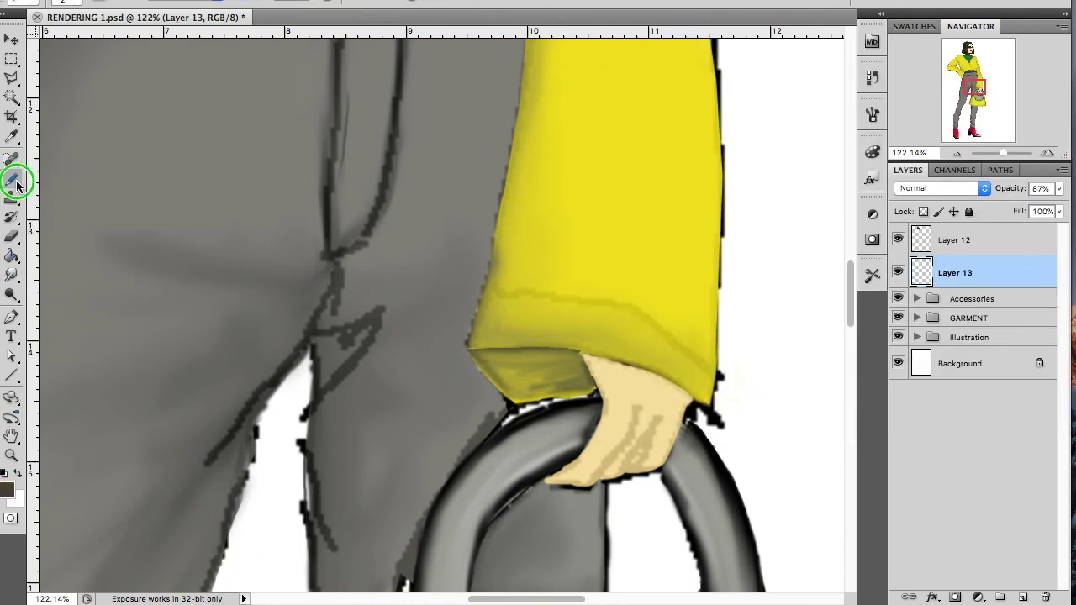
right_click(610, 462)
drag(640, 424, 590, 482)
key(Return)
mouse_move(645, 402)
mouse_down()
mouse_move(619, 451)
mouse_move(576, 491)
mouse_up()
Step: Undo the last finger stroke and redraw the finger lines darker and thinner
key(ctrl+z)
drag(632, 432, 589, 486)
drag(620, 456, 632, 412)
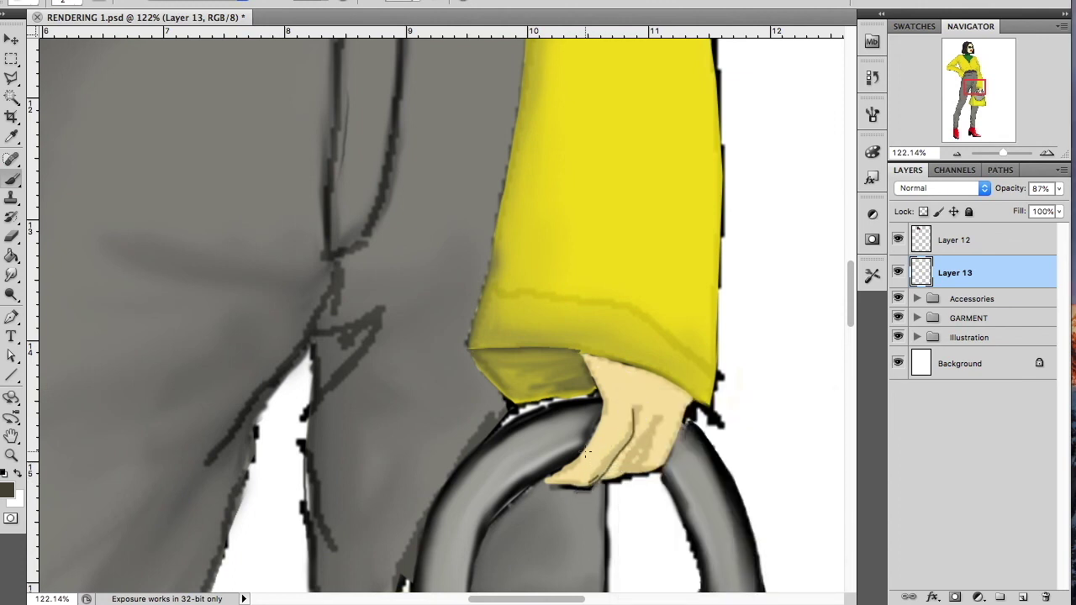
drag(622, 469, 653, 427)
right_click(637, 427)
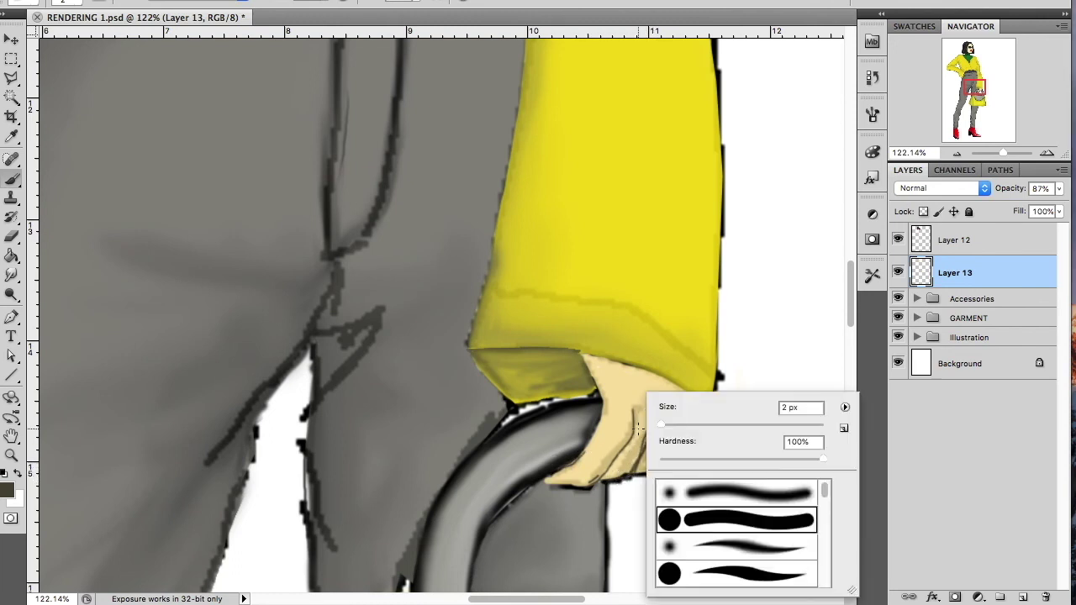
Step: At 182% zoom, recolour the finger lines and shading with the Color Replacement Tool
drag(12, 178, 108, 210)
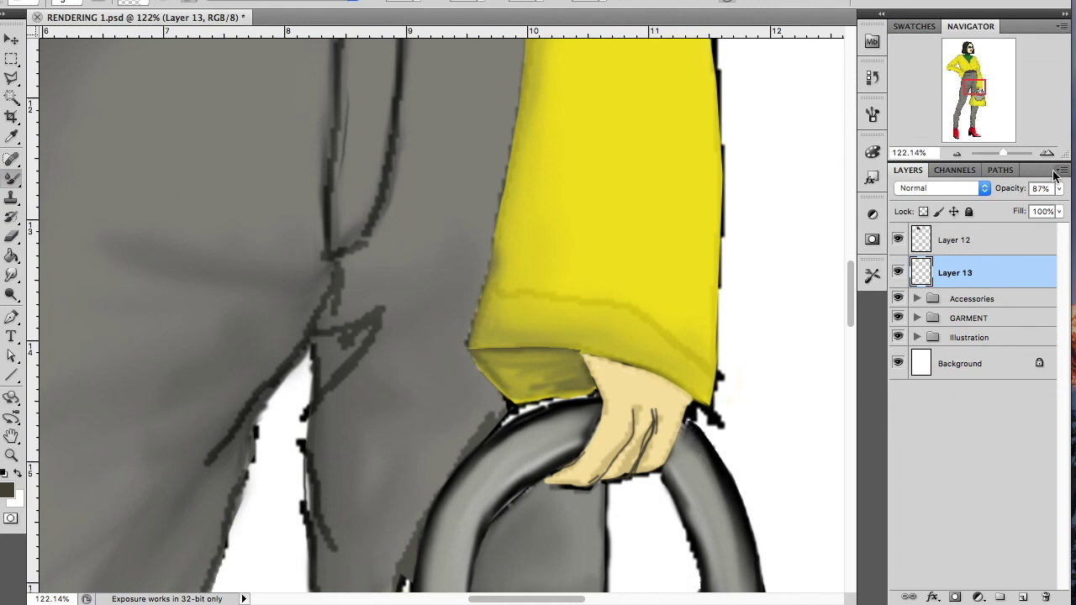
drag(1002, 153, 1006, 153)
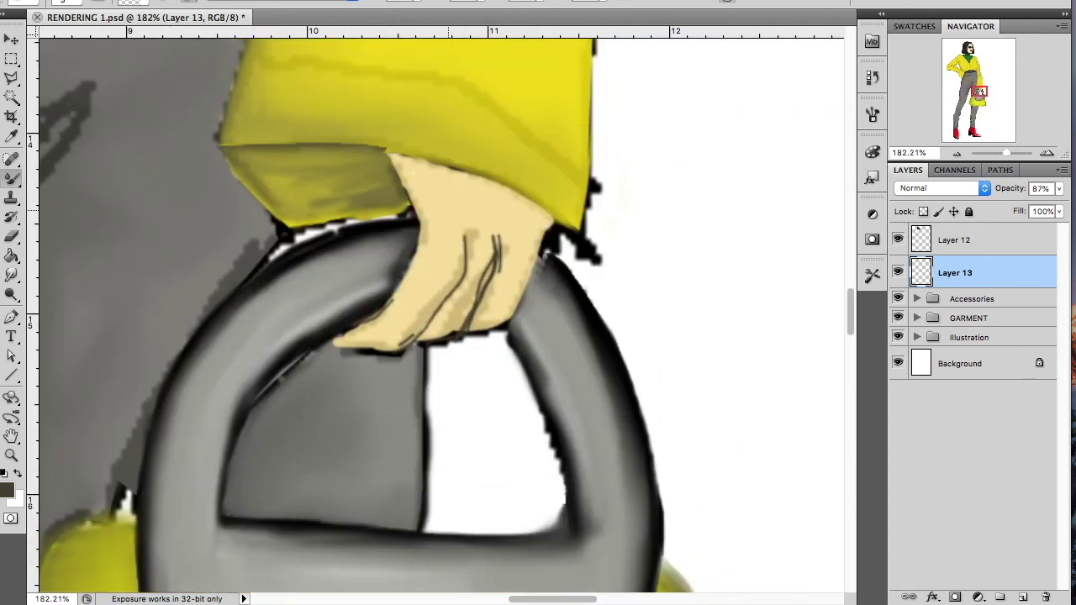
right_click(480, 233)
key(Return)
mouse_move(464, 248)
mouse_down()
mouse_move(401, 341)
mouse_move(461, 241)
mouse_move(457, 272)
mouse_move(401, 339)
mouse_move(384, 308)
mouse_move(414, 274)
mouse_move(420, 237)
mouse_move(496, 250)
mouse_move(445, 336)
mouse_move(485, 297)
mouse_move(504, 220)
mouse_up()
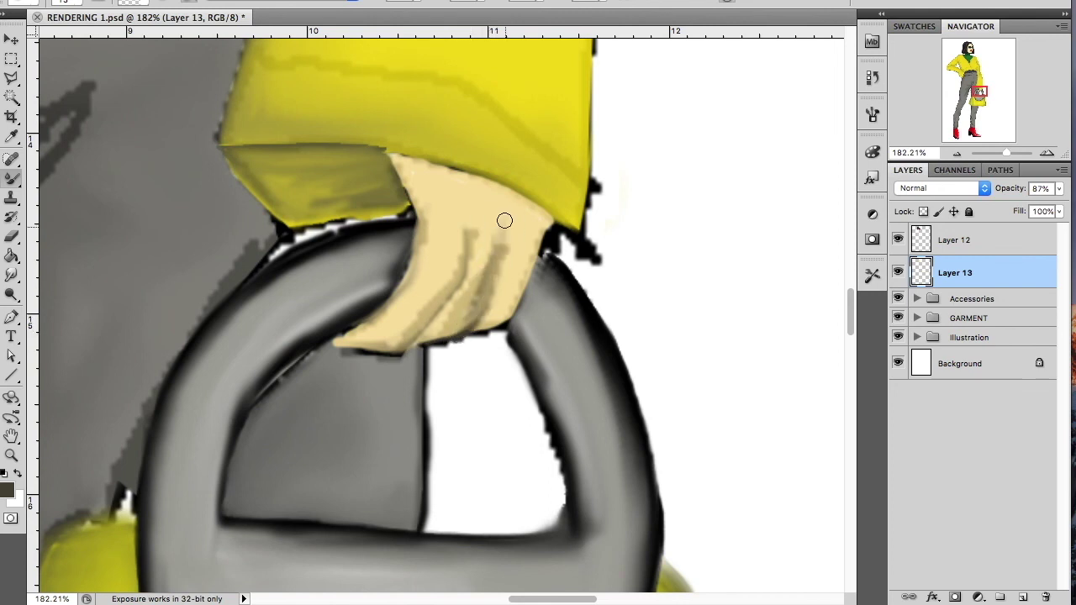
Step: With the Brush, paint thin finger creases and repaint the hand's edge over the handle
right_click(12, 178)
click(72, 173)
drag(478, 301, 492, 275)
mouse_move(466, 231)
mouse_down()
mouse_move(442, 312)
mouse_move(378, 347)
mouse_move(329, 341)
mouse_move(458, 335)
mouse_move(524, 276)
mouse_move(548, 217)
mouse_up()
mouse_move(414, 206)
mouse_down()
mouse_move(408, 180)
mouse_move(418, 226)
mouse_move(374, 300)
mouse_move(406, 278)
mouse_move(413, 252)
mouse_move(398, 158)
mouse_move(463, 168)
mouse_move(541, 209)
mouse_up()
right_click(435, 201)
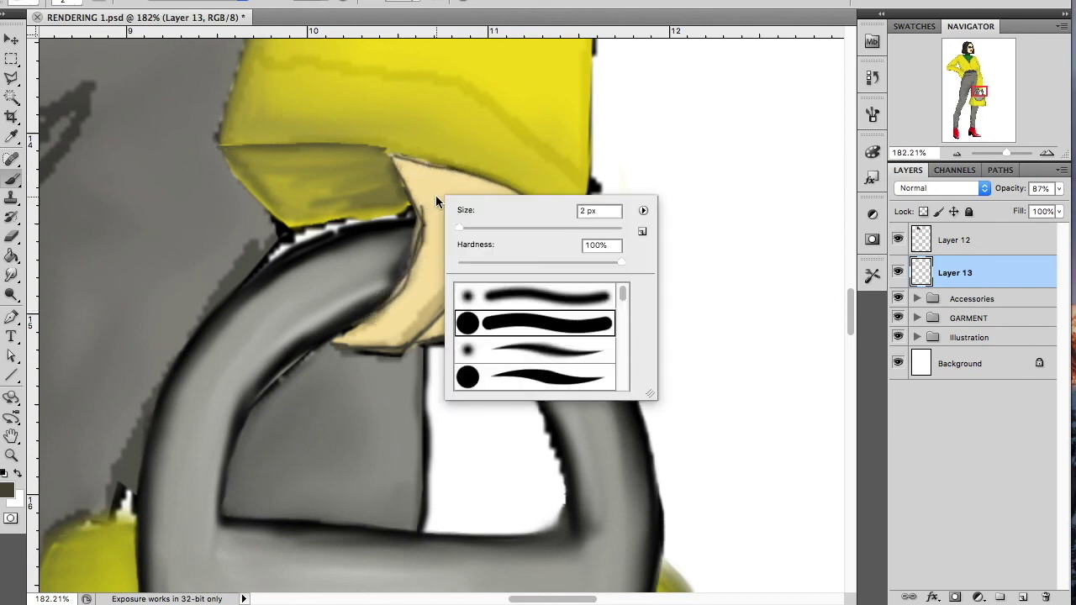
drag(460, 229, 467, 229)
drag(12, 178, 79, 227)
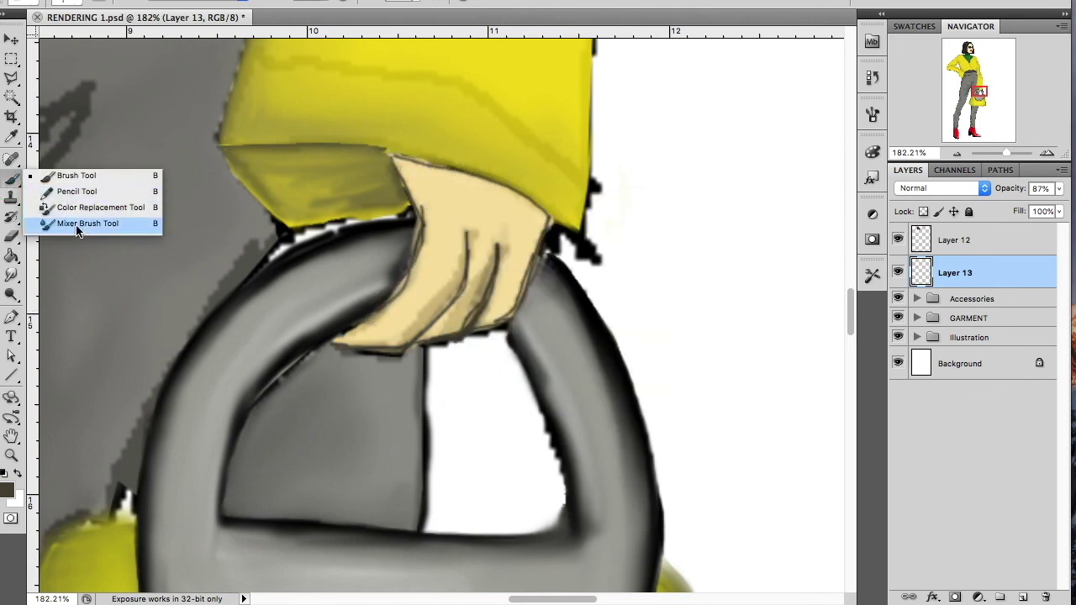
Step: Blend the hand's skin strokes along its top and lower edges with a 13 px Mixer Brush
mouse_move(395, 158)
mouse_down()
mouse_move(529, 211)
mouse_move(396, 159)
mouse_move(507, 192)
mouse_move(541, 217)
mouse_up()
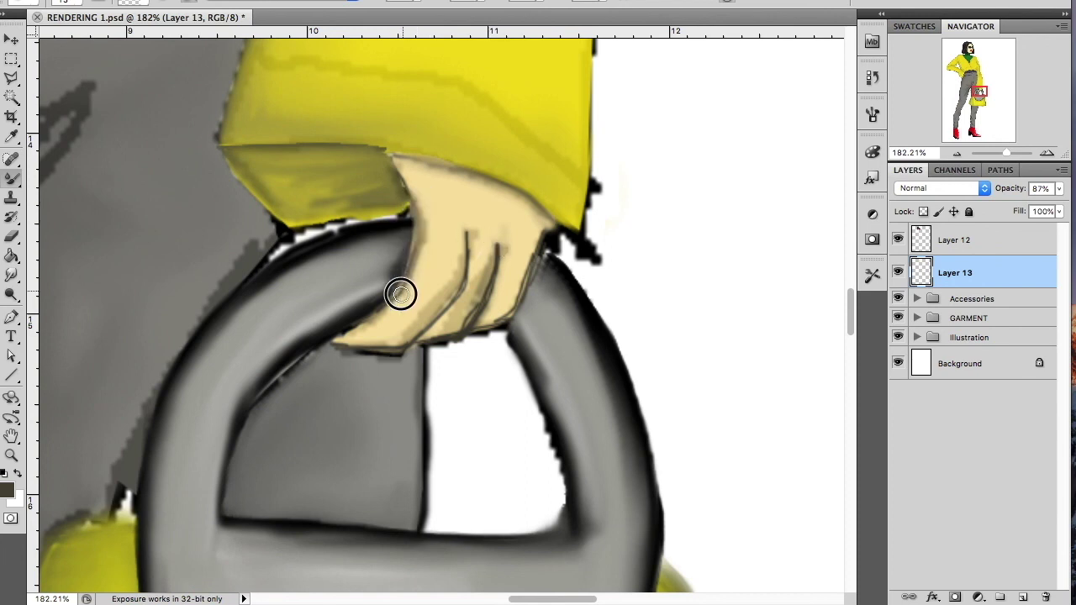
right_click(434, 268)
click(426, 223)
drag(407, 177, 395, 155)
mouse_move(409, 286)
mouse_down()
mouse_move(409, 272)
mouse_move(353, 343)
mouse_move(409, 343)
mouse_move(460, 274)
mouse_move(463, 228)
mouse_up()
Step: Set Layer 13 opacity to 100%, soften the hand's right edge, and zoom out
click(1059, 189)
drag(1045, 205, 1067, 204)
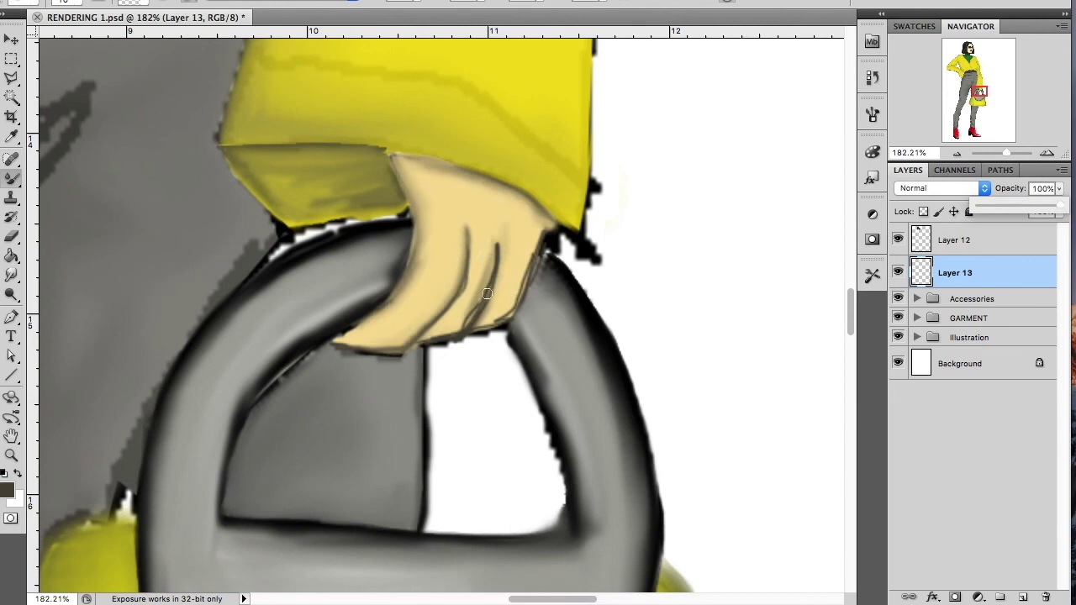
mouse_move(511, 193)
mouse_down()
mouse_move(548, 227)
mouse_move(505, 315)
mouse_move(543, 226)
mouse_move(540, 244)
mouse_move(463, 325)
mouse_move(497, 233)
mouse_move(483, 305)
mouse_move(418, 343)
mouse_move(492, 254)
mouse_move(452, 322)
mouse_move(384, 351)
mouse_move(428, 313)
mouse_move(419, 269)
mouse_move(372, 320)
mouse_move(408, 282)
mouse_up()
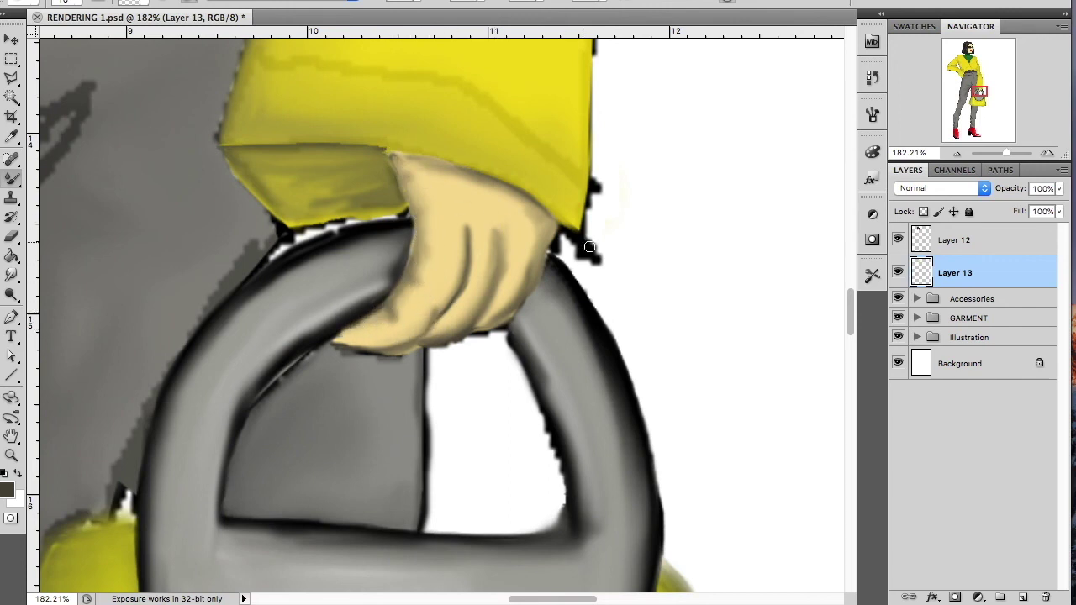
drag(1006, 153, 995, 153)
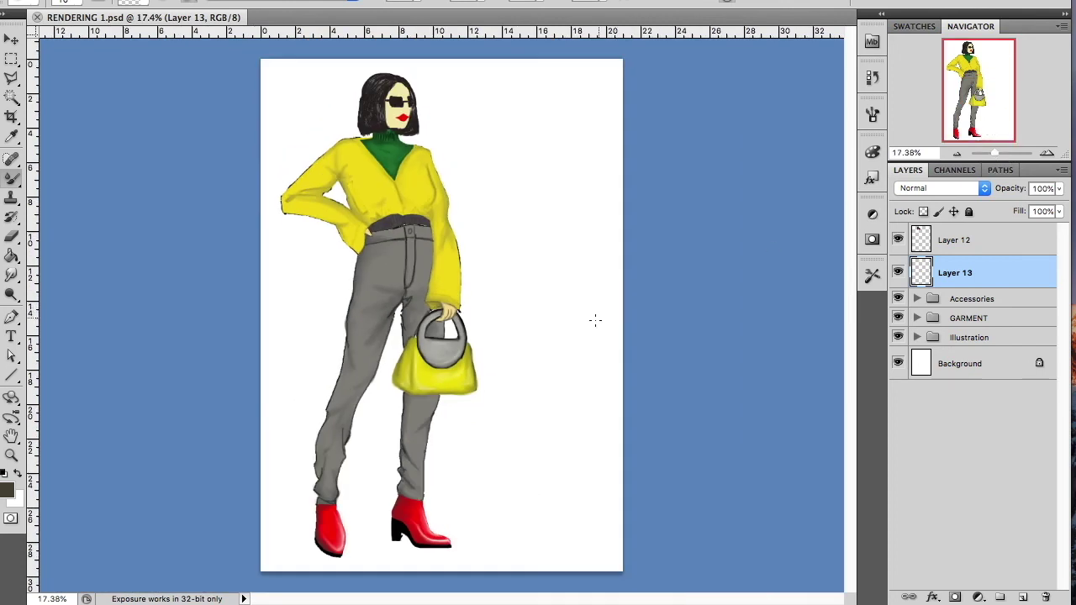
Step: Zoom to the head at 122% and set up the regular Brush on Layer 12
drag(994, 153, 1002, 153)
drag(963, 31, 970, 44)
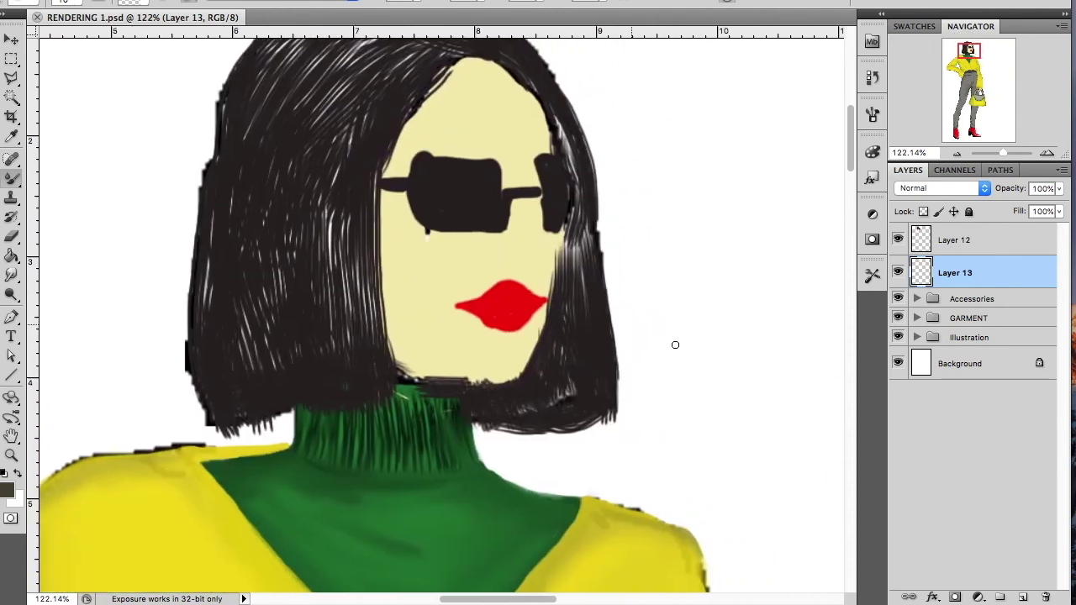
click(977, 240)
right_click(12, 178)
click(67, 174)
click(11, 137)
Step: Paint a thick black stroke along the top of the sunglasses frame
key(b)
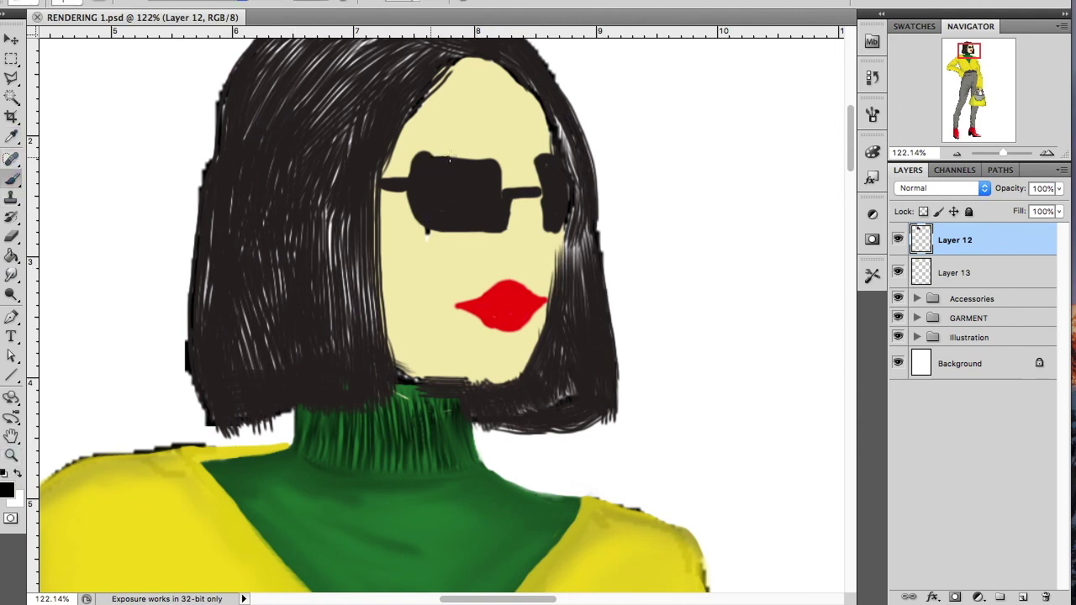
right_click(429, 158)
key(Return)
mouse_move(427, 158)
mouse_down()
mouse_move(497, 158)
mouse_move(501, 190)
mouse_move(545, 180)
mouse_move(553, 227)
mouse_move(570, 220)
mouse_up()
key(e)
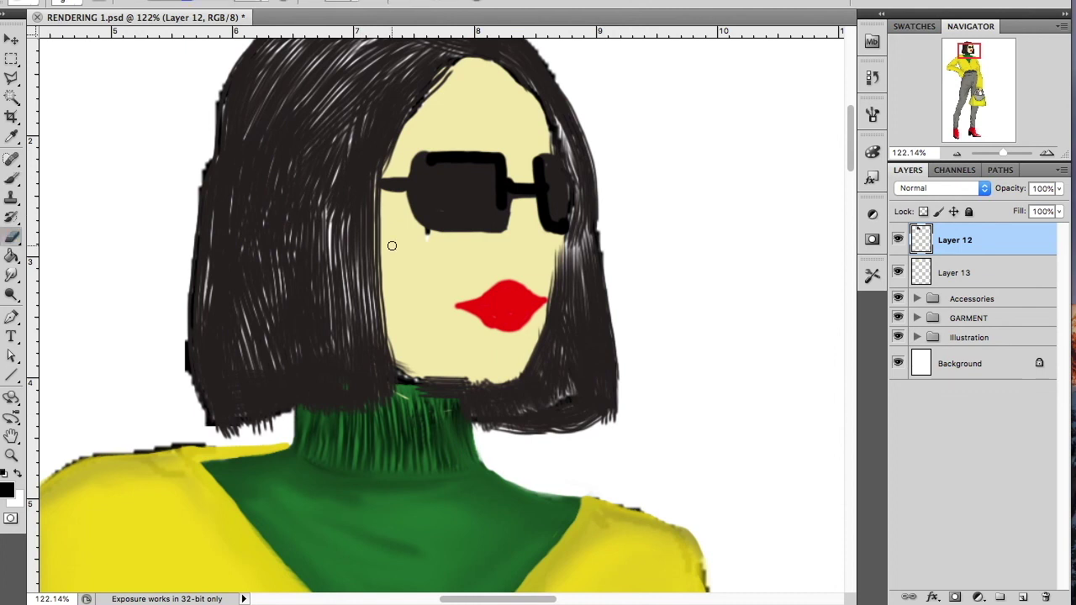
click(965, 270)
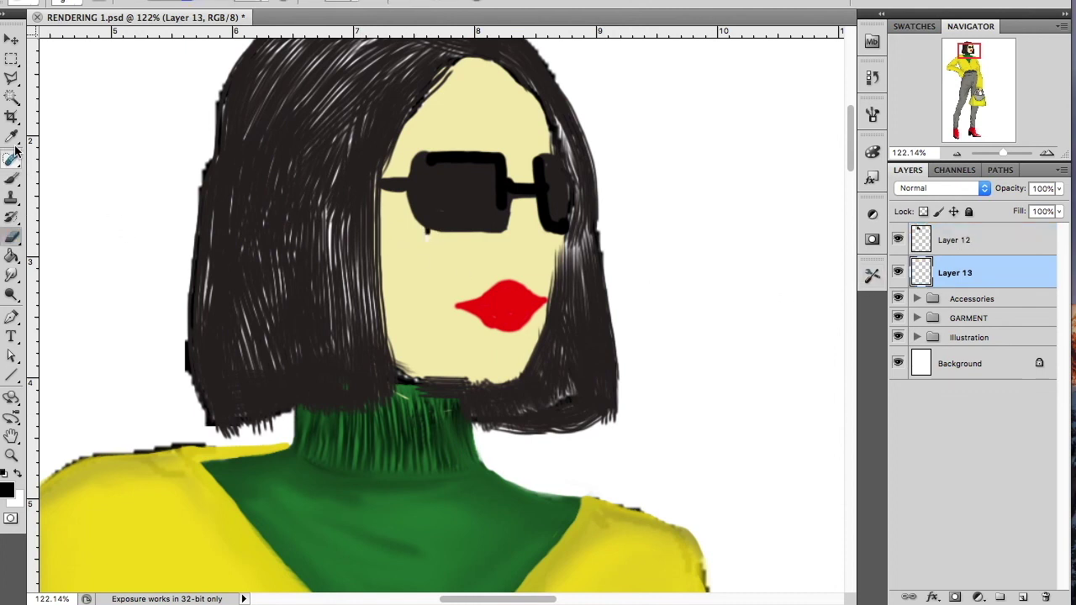
Step: Touch up the left lens edge, then paint a dark olive shadow line on the left cheek
click(11, 181)
drag(421, 233, 450, 230)
drag(14, 189, 84, 174)
click(6, 495)
click(695, 231)
key(Return)
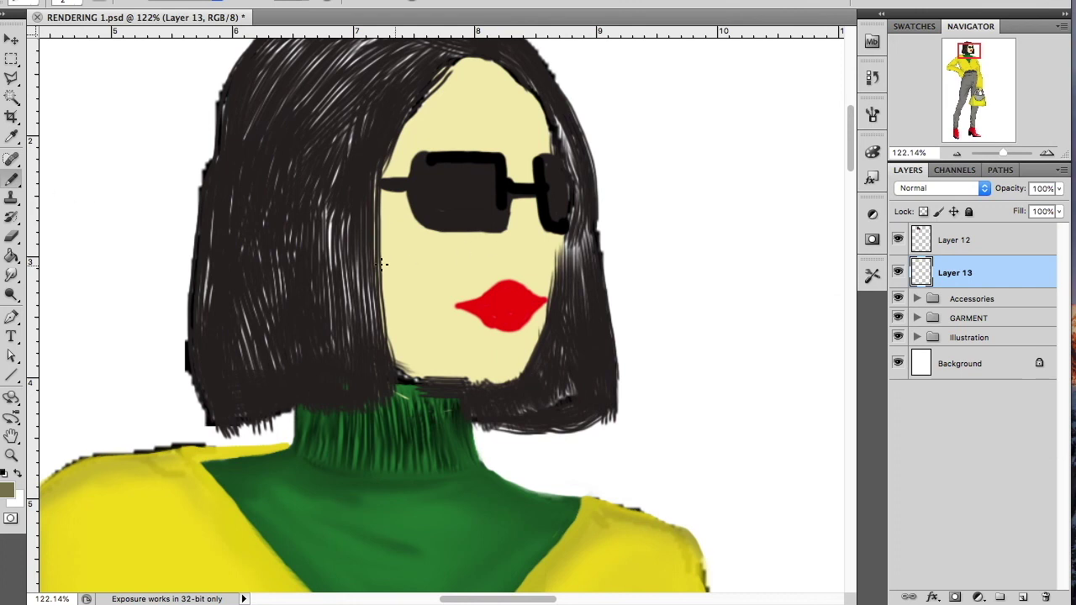
drag(382, 265, 431, 298)
Step: Soften the cheek shadow into the skin with a 36 px soft round brush
drag(12, 202, 110, 223)
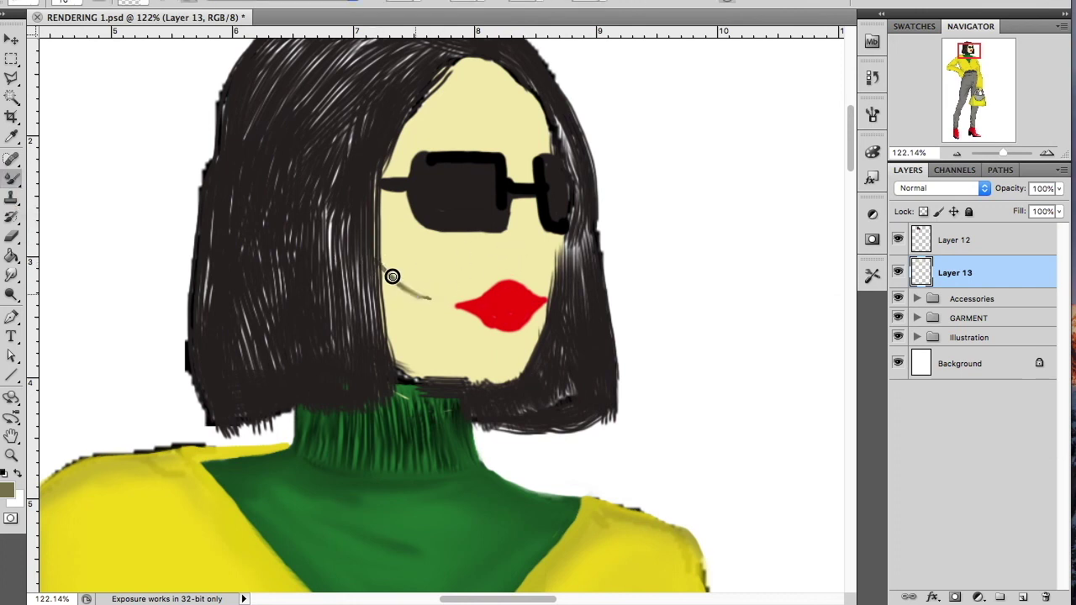
right_click(411, 276)
click(467, 301)
key(Return)
right_click(411, 278)
click(502, 380)
key(Return)
drag(393, 269, 390, 268)
Step: Switch back to the regular Brush at 5 px
right_click(11, 179)
click(68, 175)
right_click(426, 305)
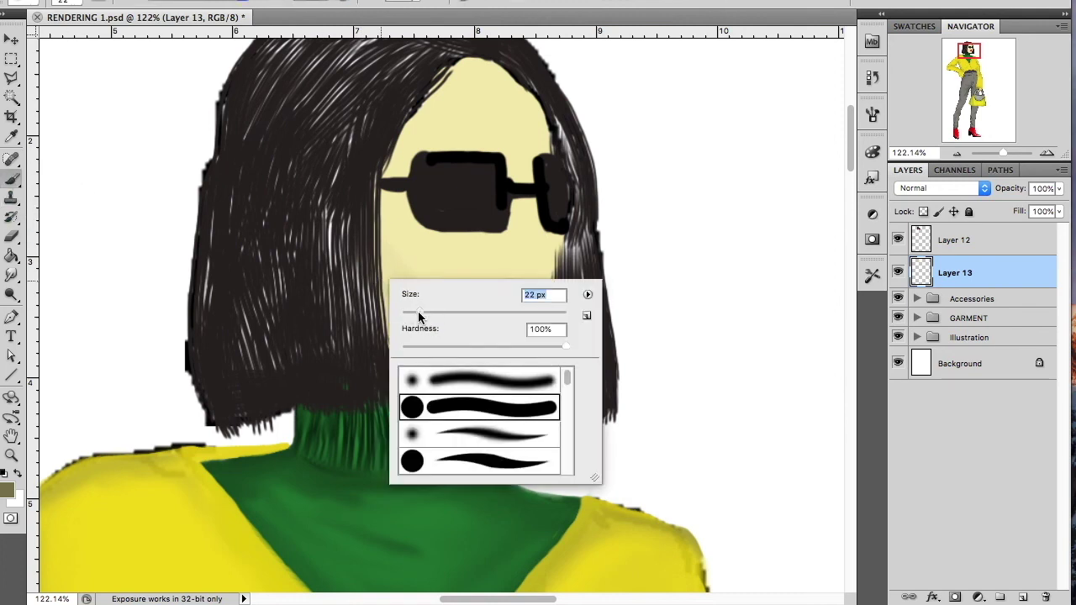
key(Return)
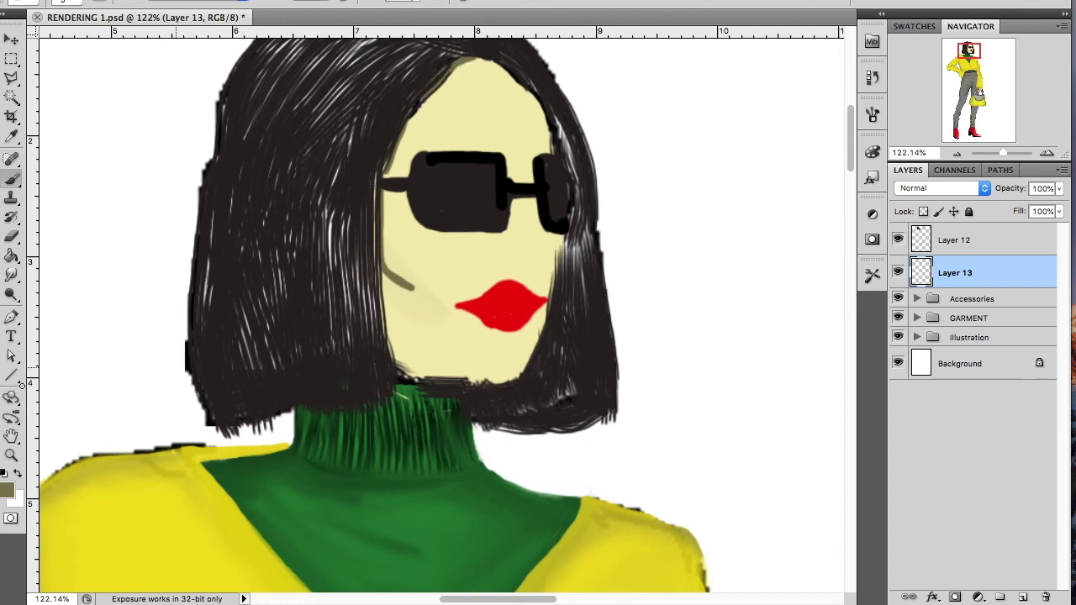
Step: Lightly shade the cheek left of the lips using the Color Replacement Tool
scroll(515, 461, down, 1)
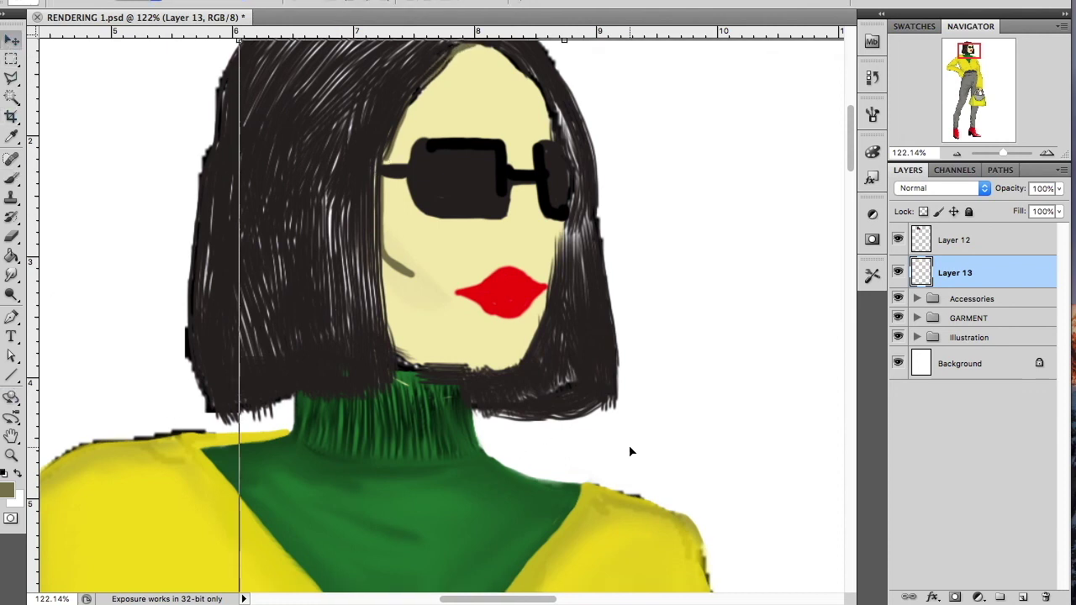
scroll(629, 449, down, 5)
scroll(619, 457, down, 5)
scroll(615, 461, down, 5)
scroll(618, 461, down, 5)
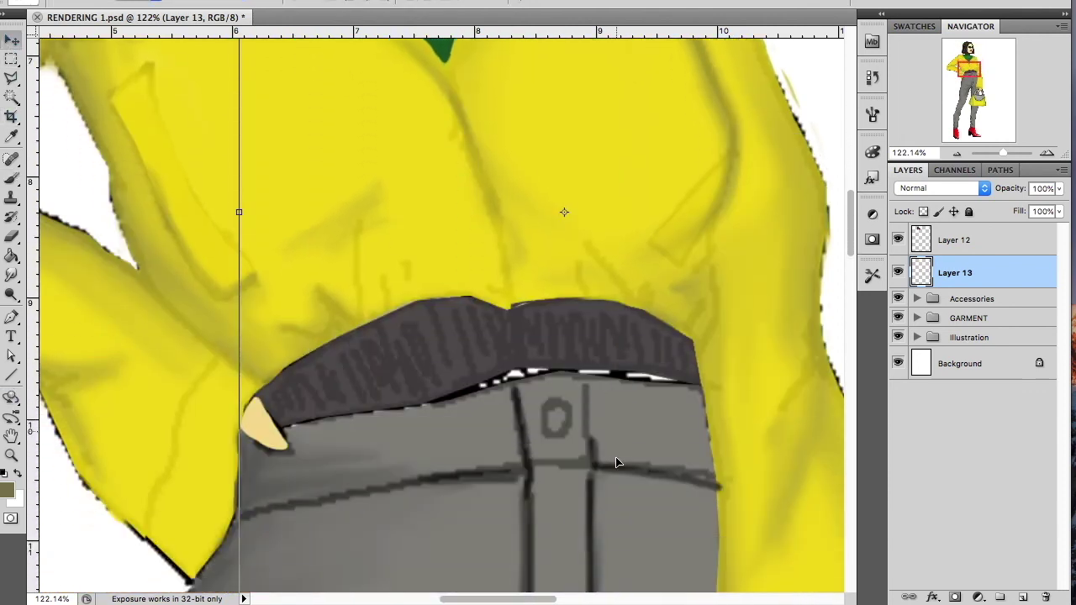
scroll(620, 462, down, 5)
scroll(619, 462, down, 2)
scroll(774, 355, down, 5)
scroll(774, 354, right, 3)
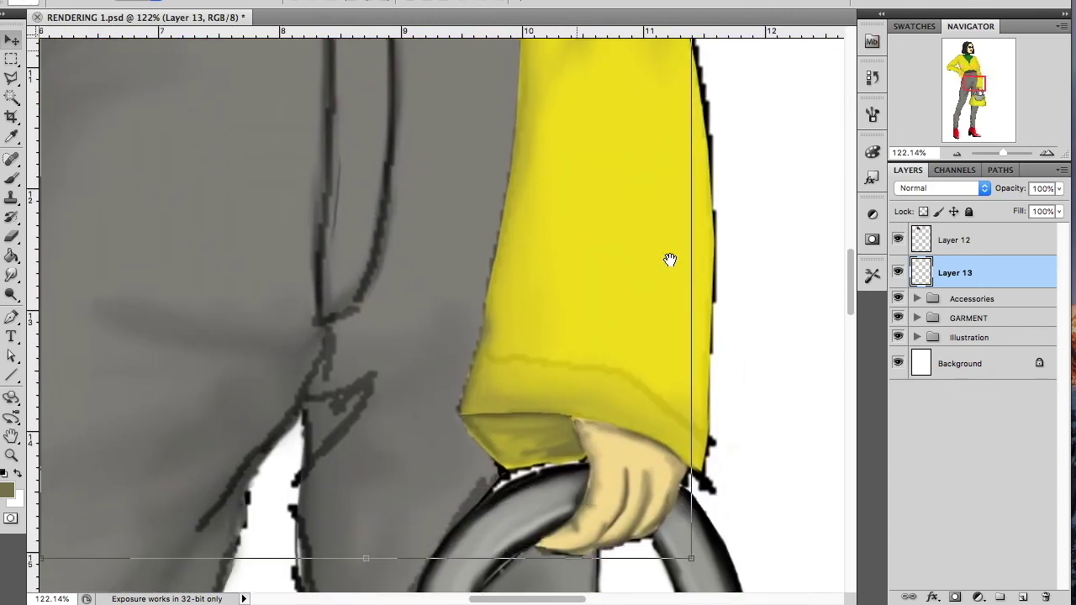
scroll(689, 343, down, 1)
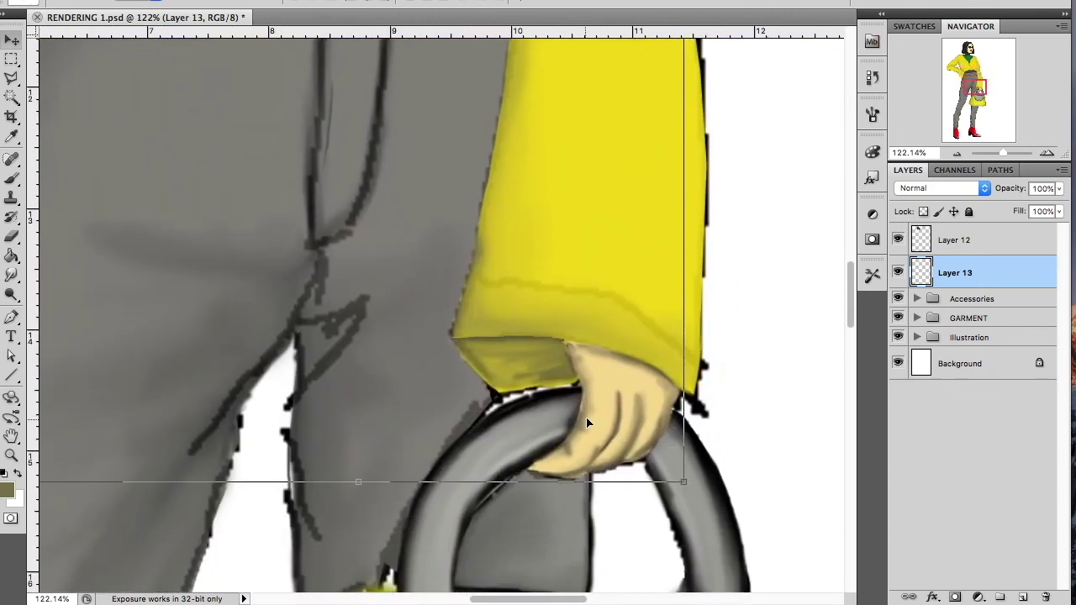
drag(1003, 153, 999, 153)
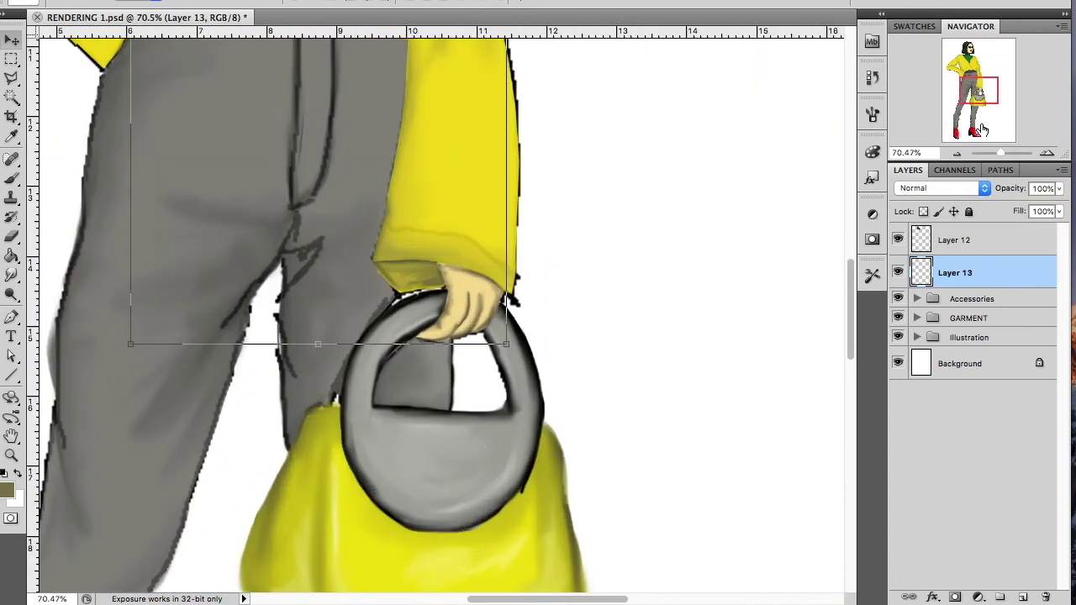
click(968, 54)
drag(12, 178, 75, 220)
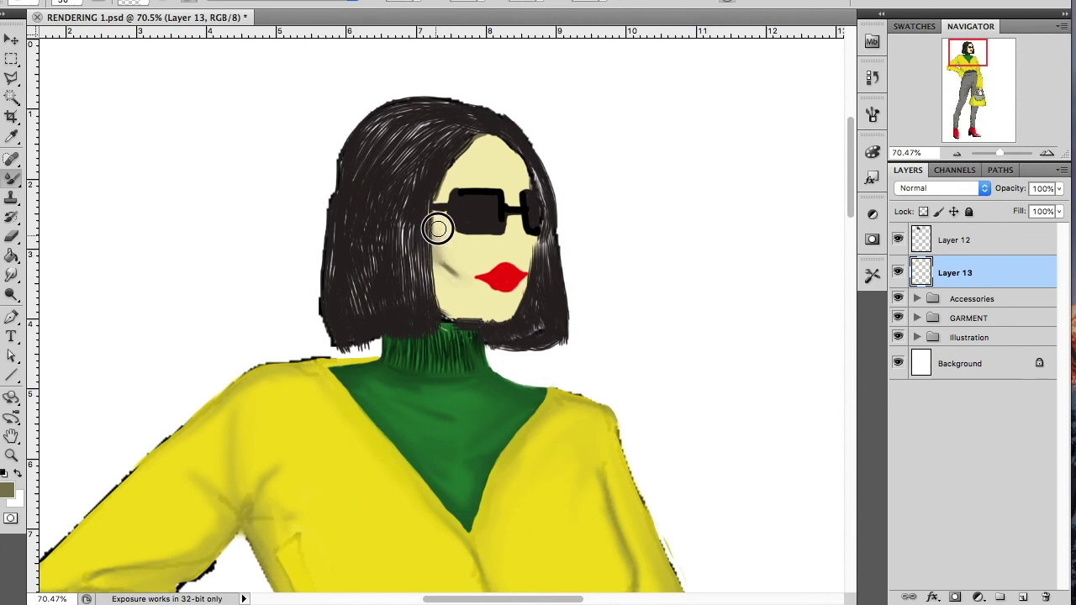
key(bracketleft)
key(bracketleft)
key(bracketright)
key(bracketright)
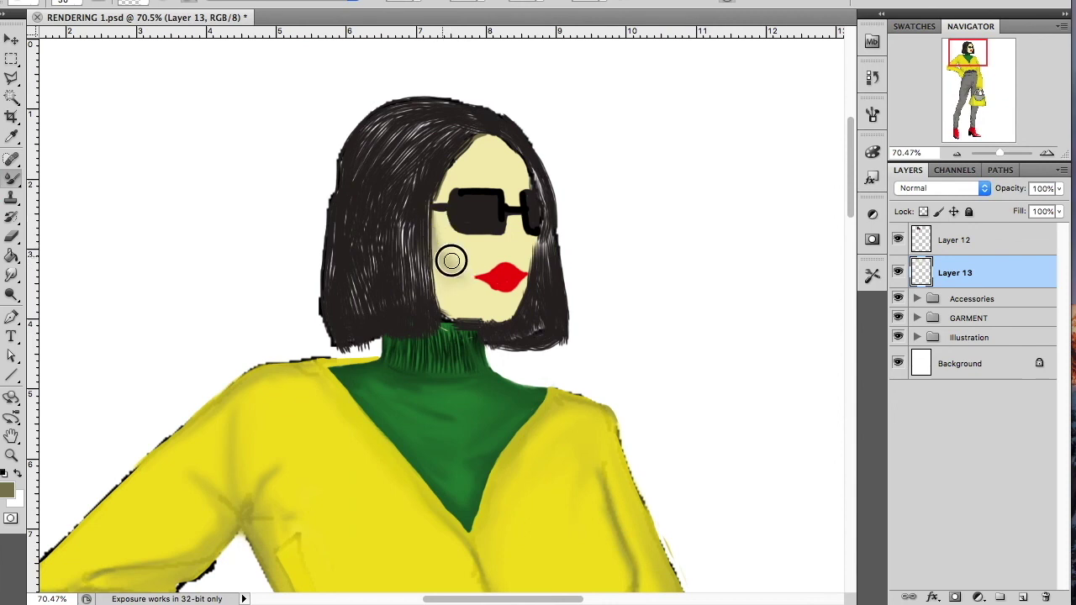
drag(451, 283, 480, 312)
Step: Erase the stray hair strokes under the chin on Layer 12
key(bracketleft)
key(bracketright)
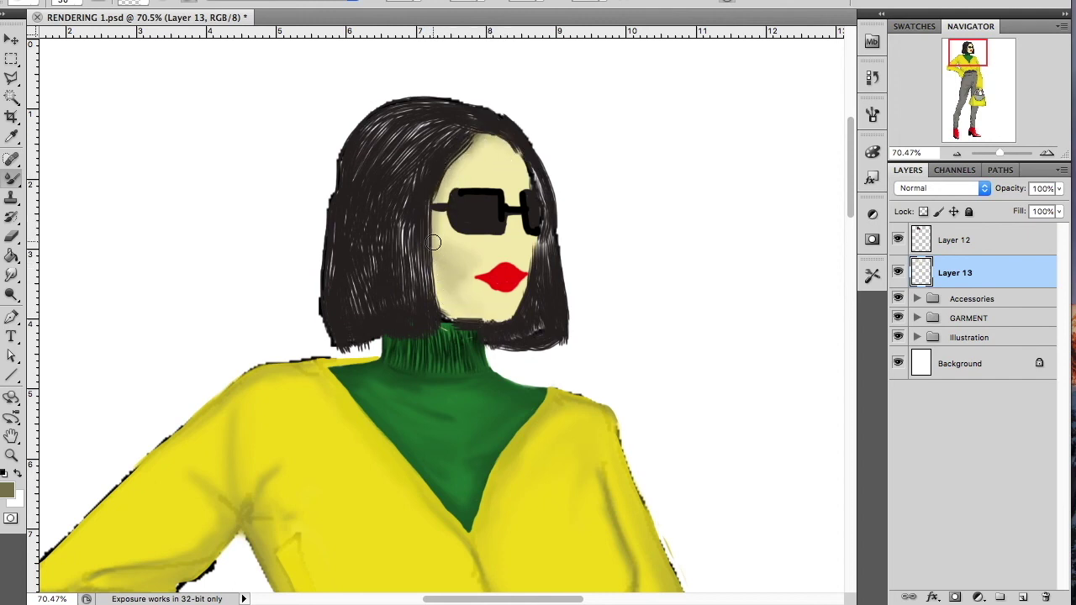
key(bracketleft)
key(e)
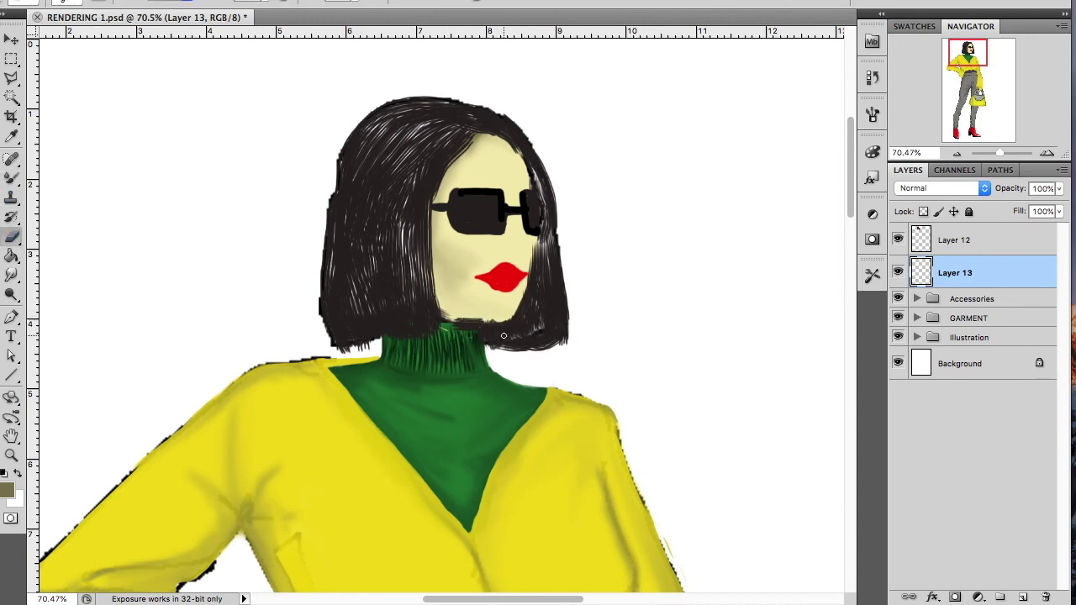
click(985, 242)
drag(505, 317, 451, 321)
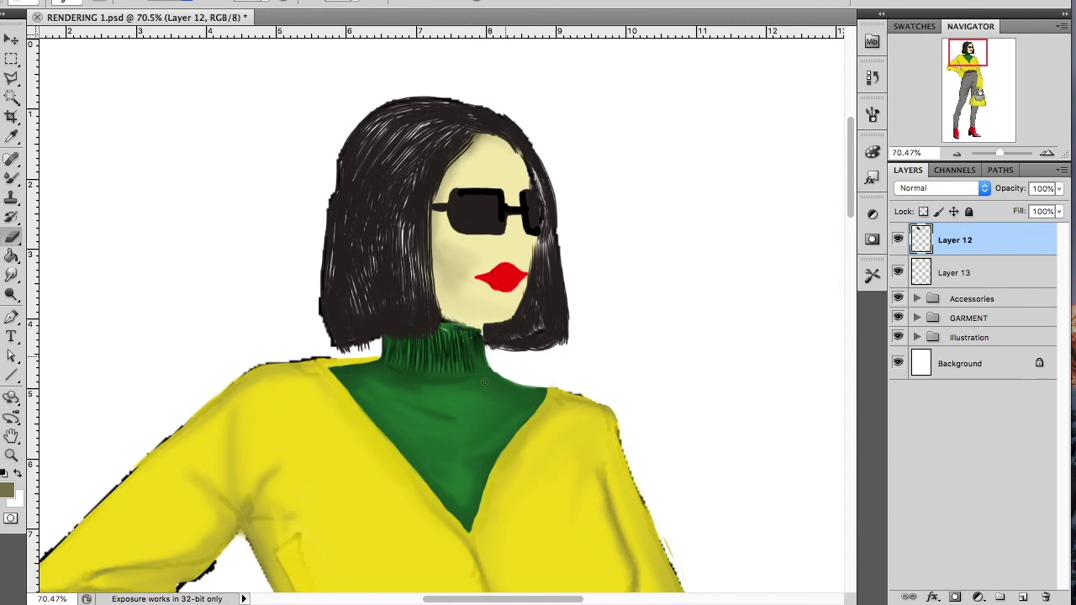
Step: Reorder the layers so the GARMENT group sits between Layer 12 and Layer 13
click(969, 318)
drag(997, 320, 986, 233)
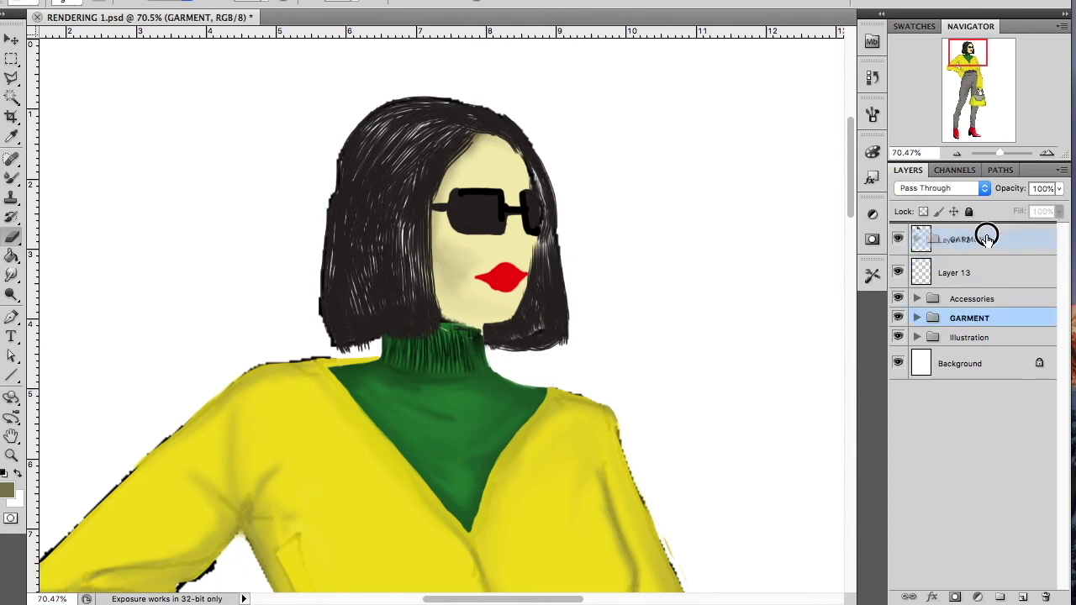
click(979, 261)
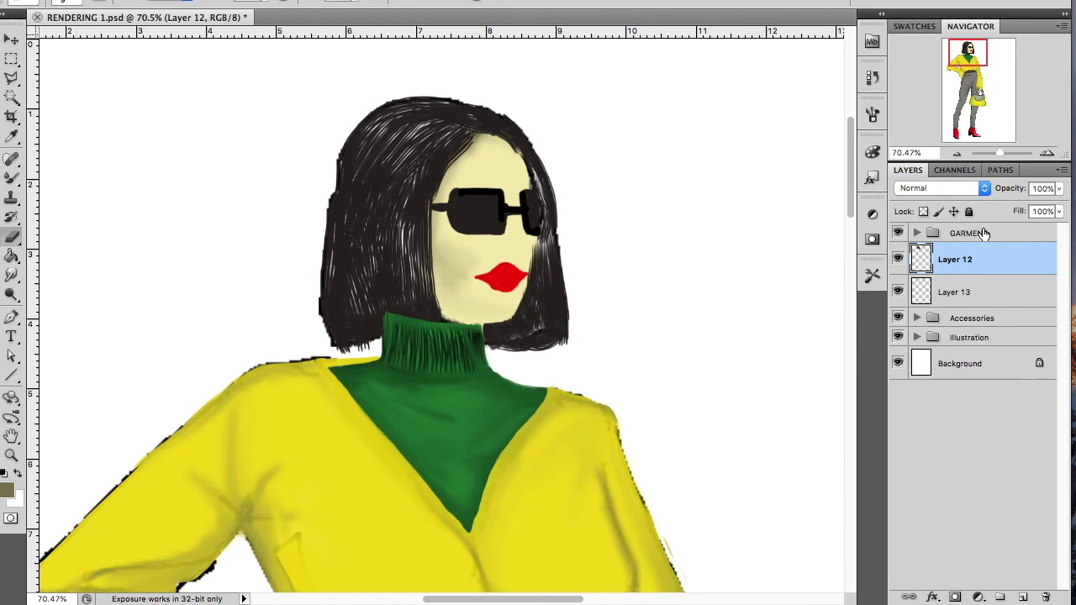
double_click(988, 250)
click(942, 10)
drag(1014, 239, 1012, 271)
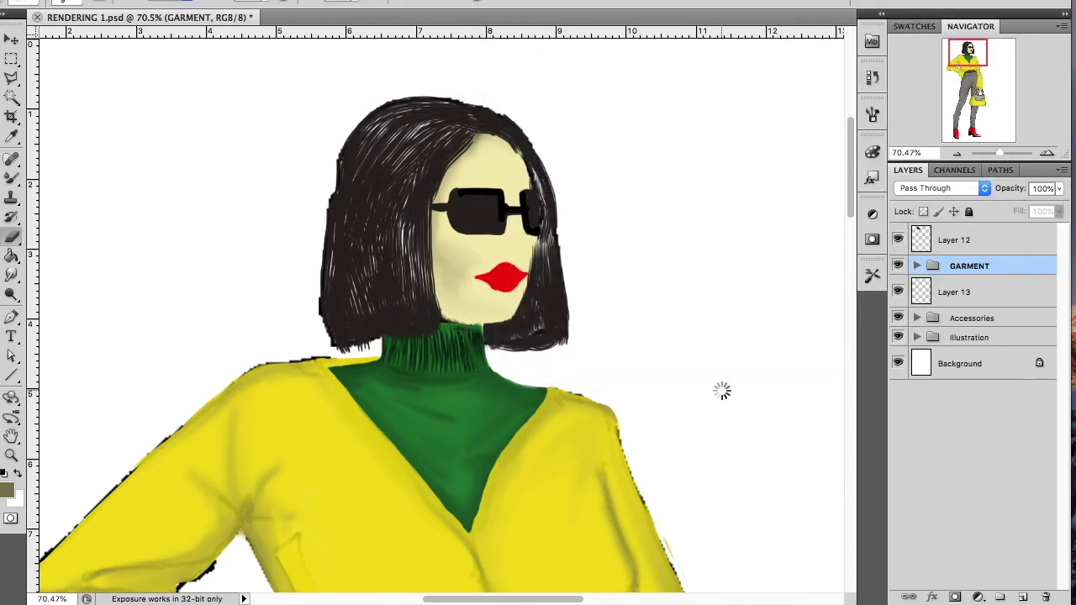
Step: Add a small dark chin stroke on Layer 13 and zoom out to the whole figure
click(987, 300)
drag(454, 320, 449, 328)
click(12, 178)
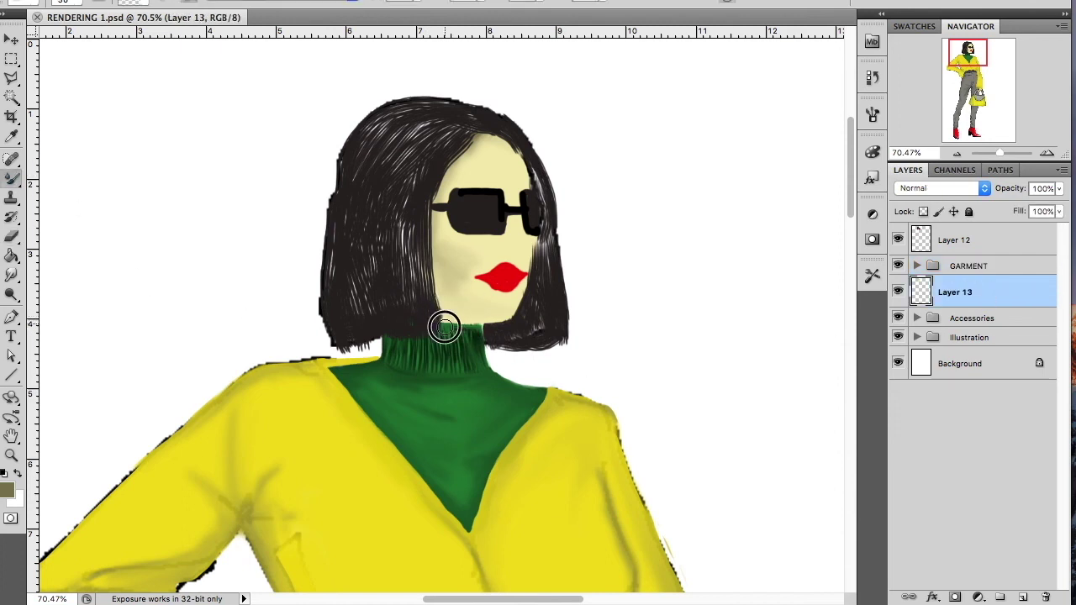
click(12, 237)
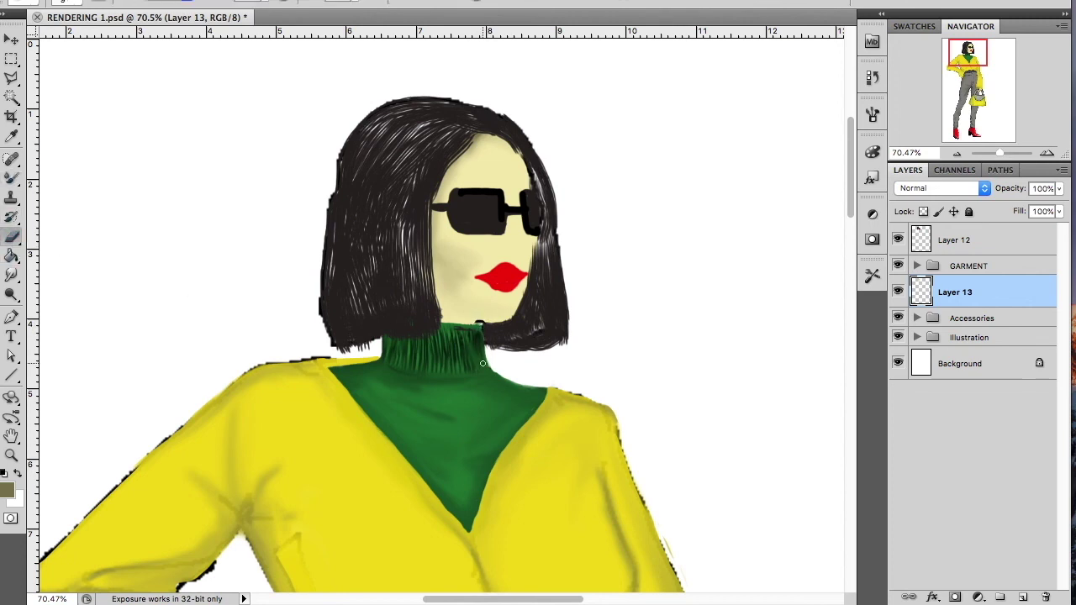
click(12, 178)
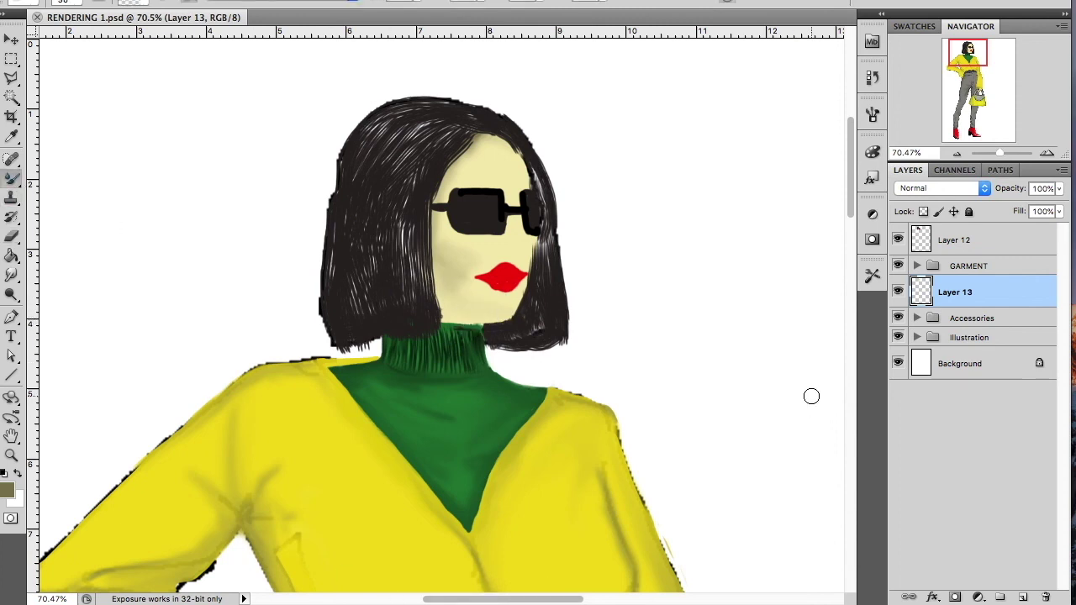
drag(998, 153, 995, 159)
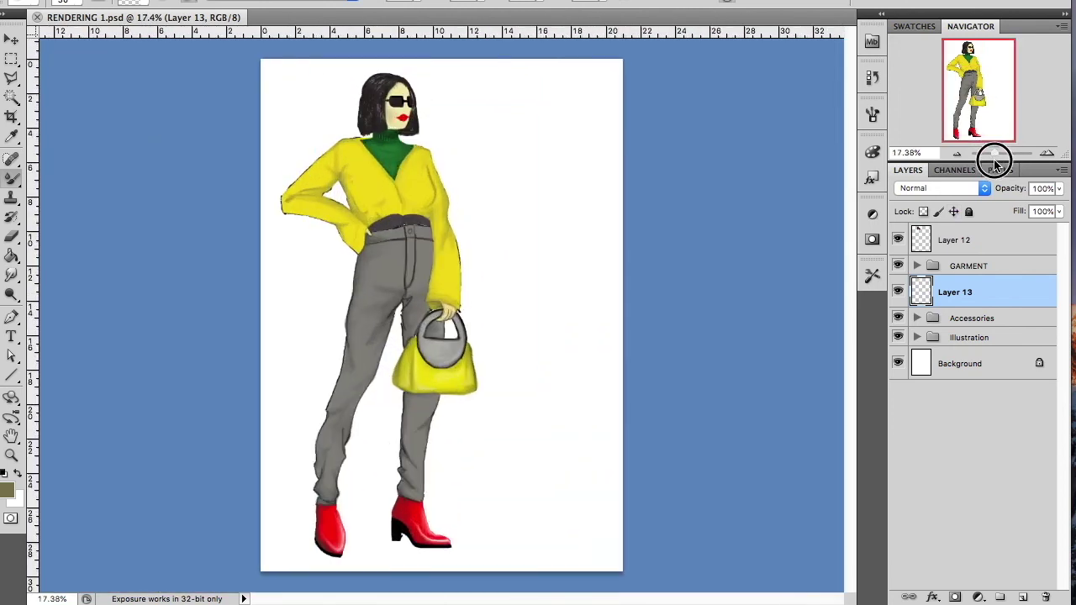